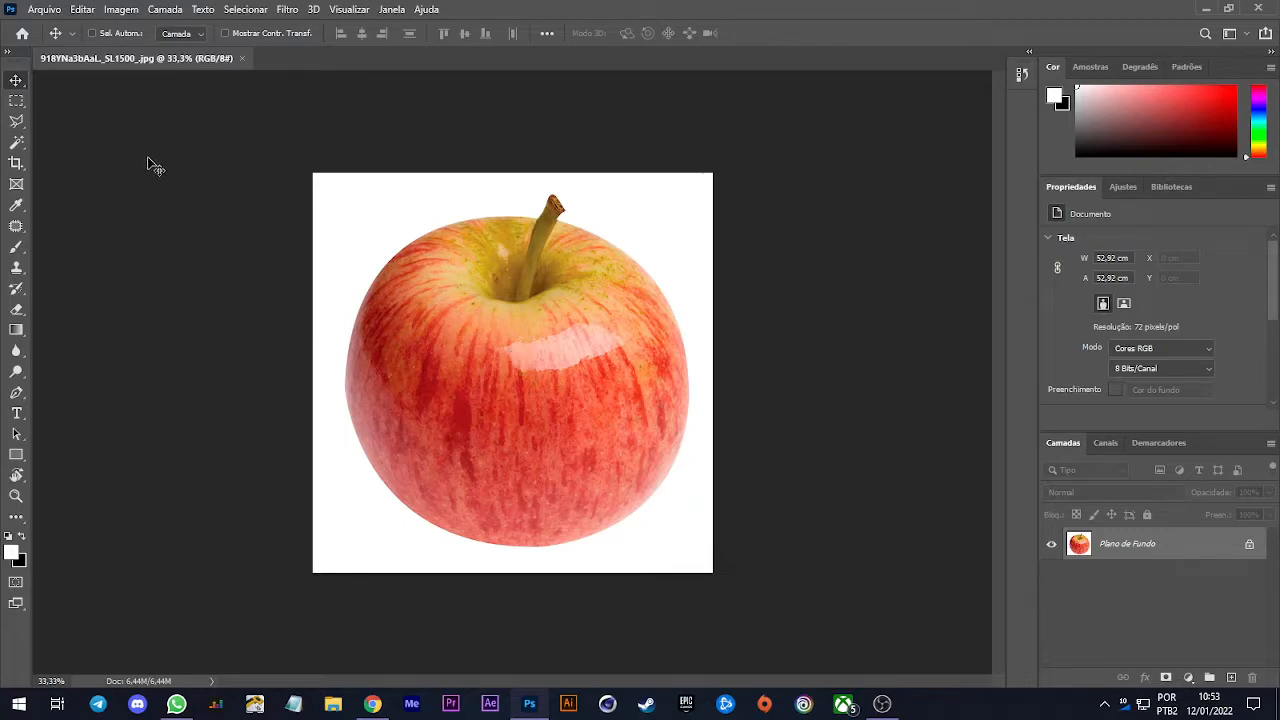
Try a Brilho/Contraste adjustment on the apple image with brightness 99 and contrast 100, and cancel it
left_click(120, 10)
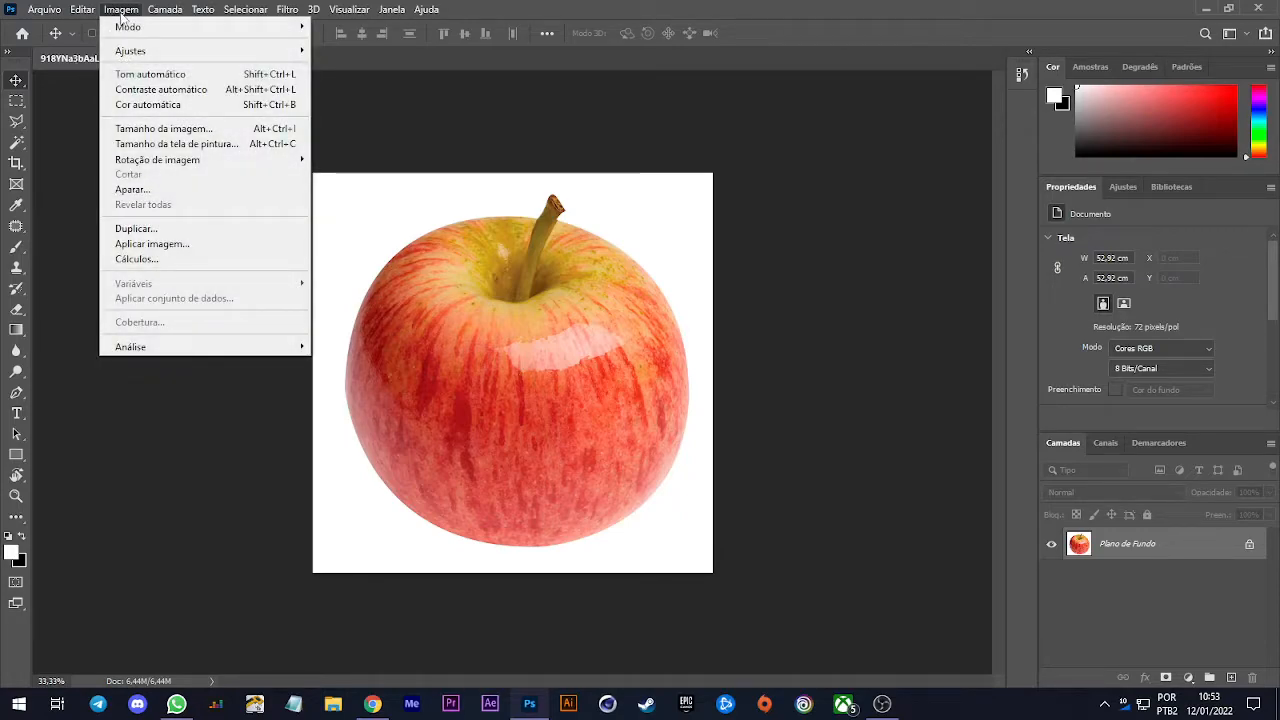
mouse_move(133, 55)
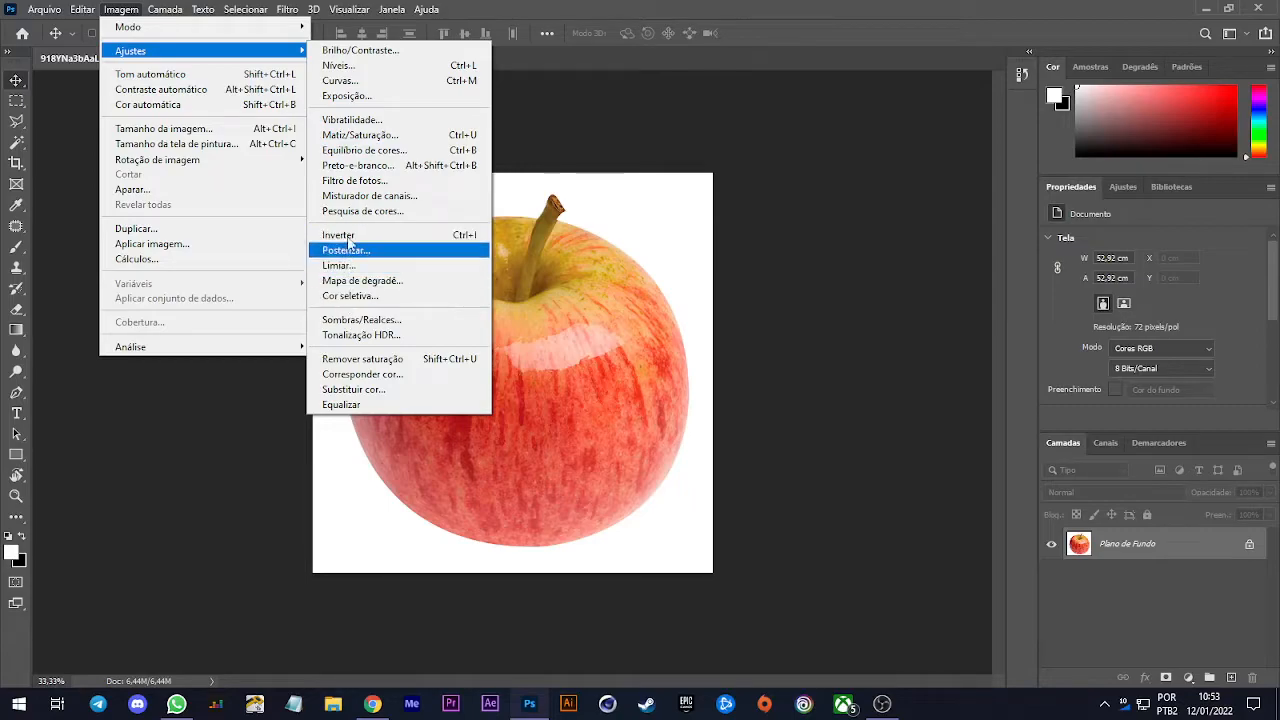
left_click(395, 50)
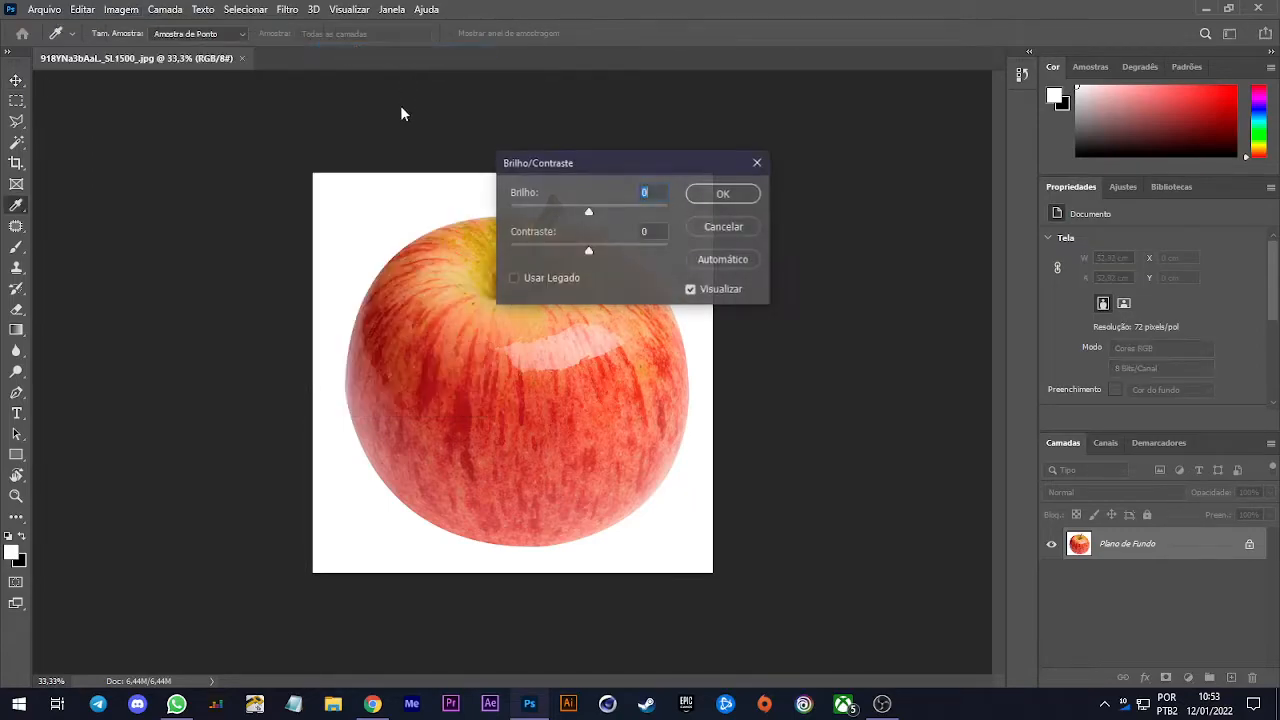
left_click_drag(589, 212, 641, 212)
left_click_drag(588, 254, 729, 257)
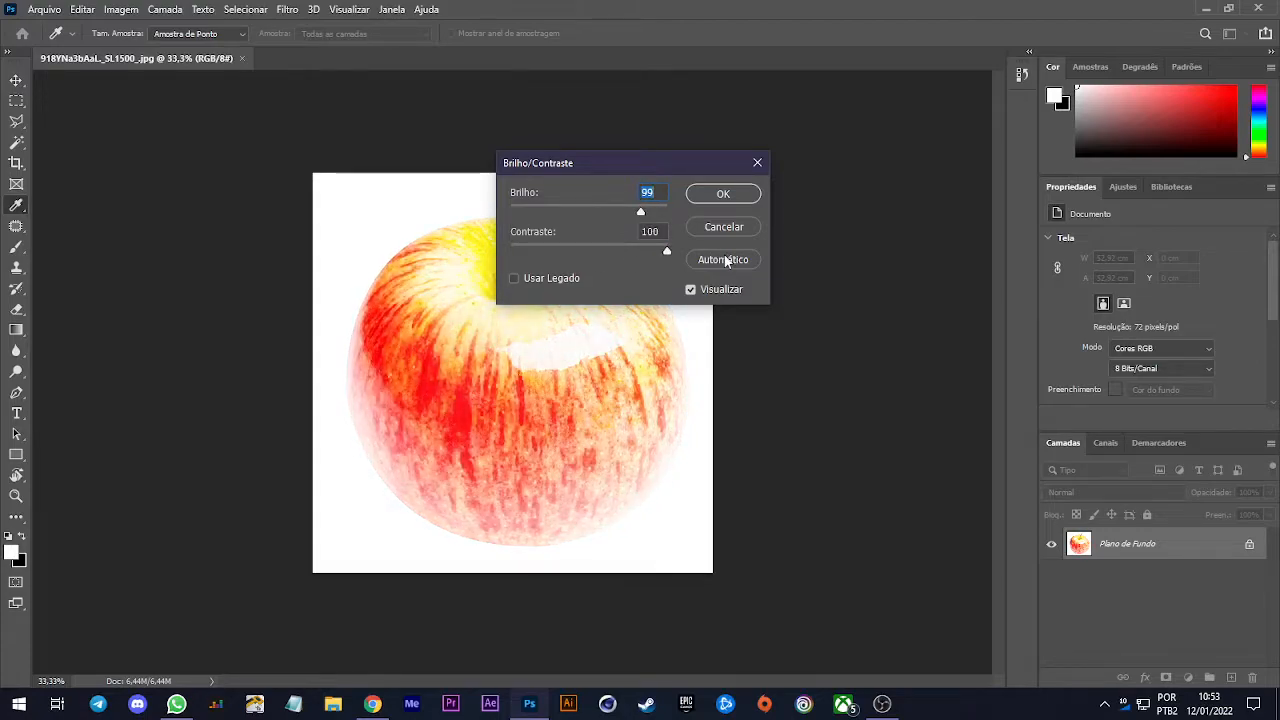
left_click(709, 227)
Try a Matiz/Saturação adjustment on the apple image with saturation +59, and cancel it
left_click(121, 9)
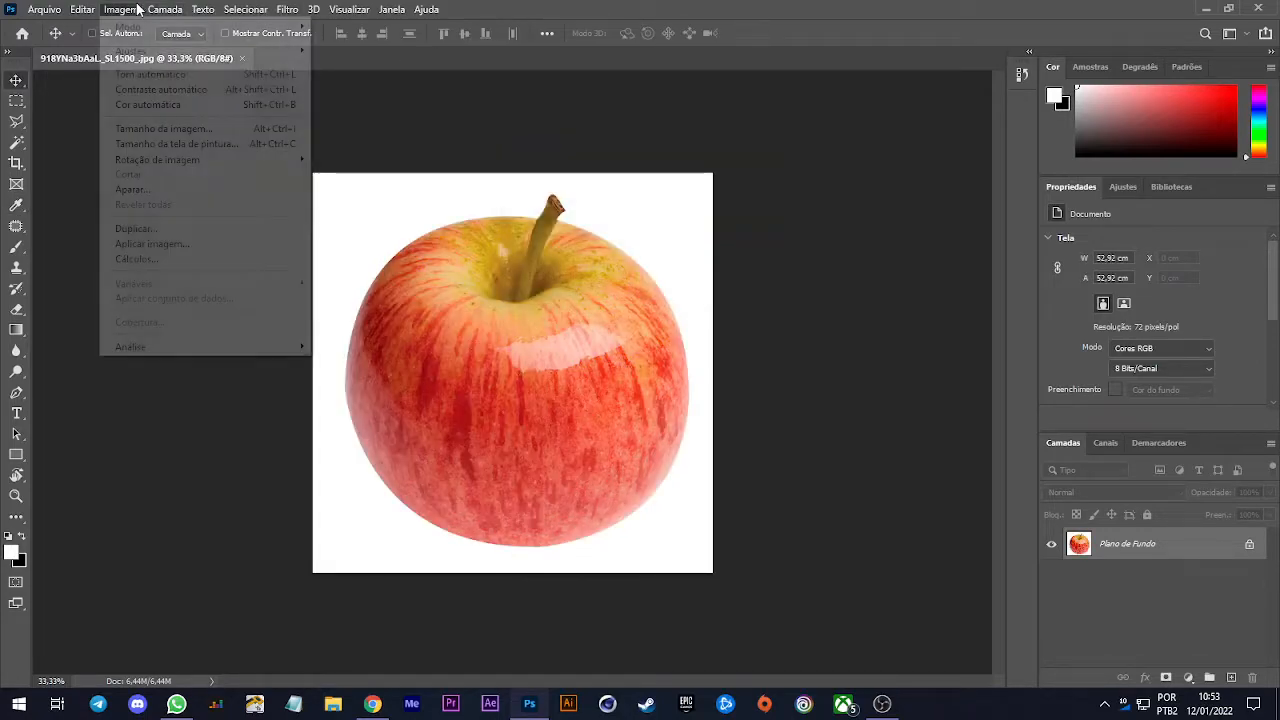
mouse_move(178, 55)
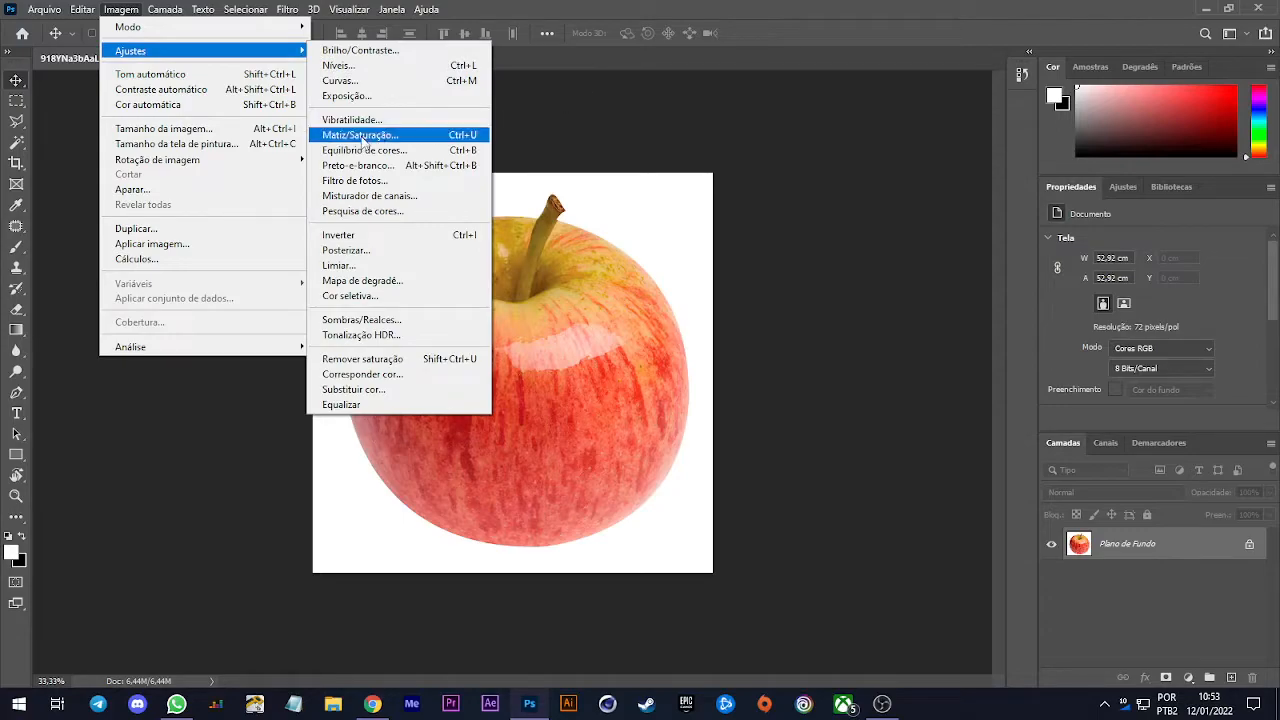
left_click(362, 135)
left_click_drag(620, 120, 894, 144)
mouse_move(868, 258)
left_mouse_down()
mouse_move(920, 254)
mouse_move(868, 257)
left_mouse_up()
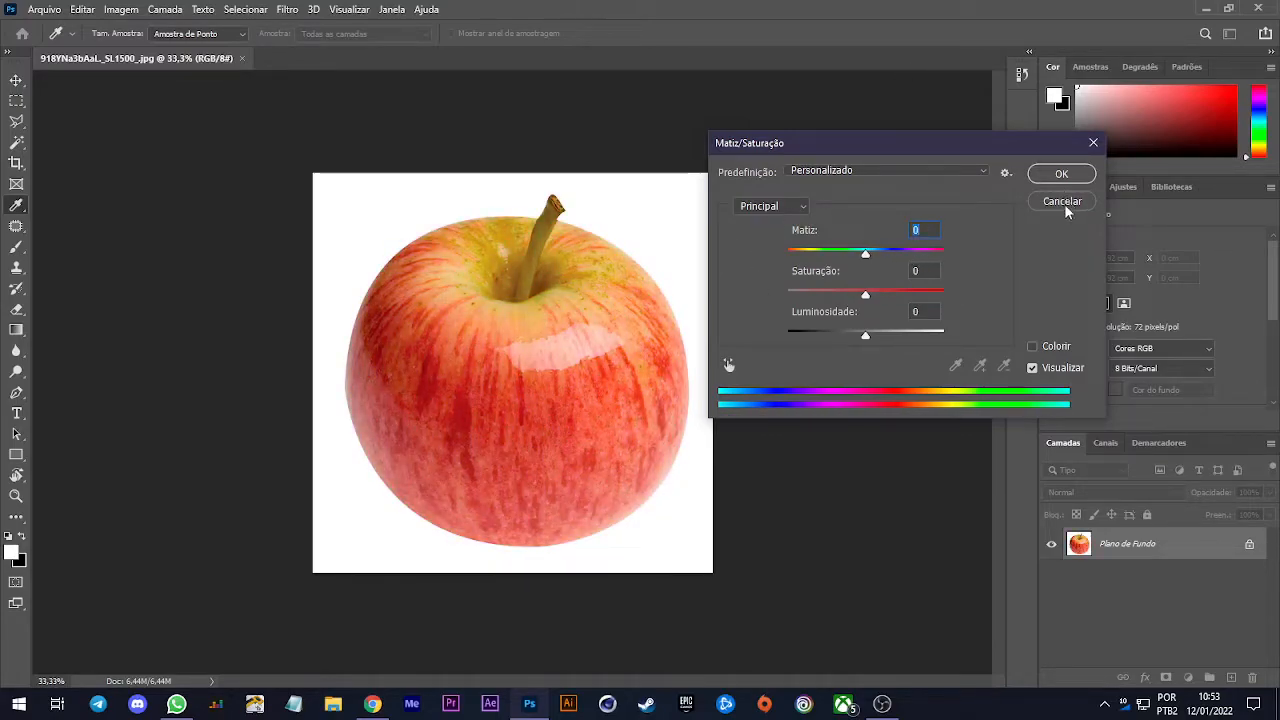
left_click_drag(866, 294, 912, 294)
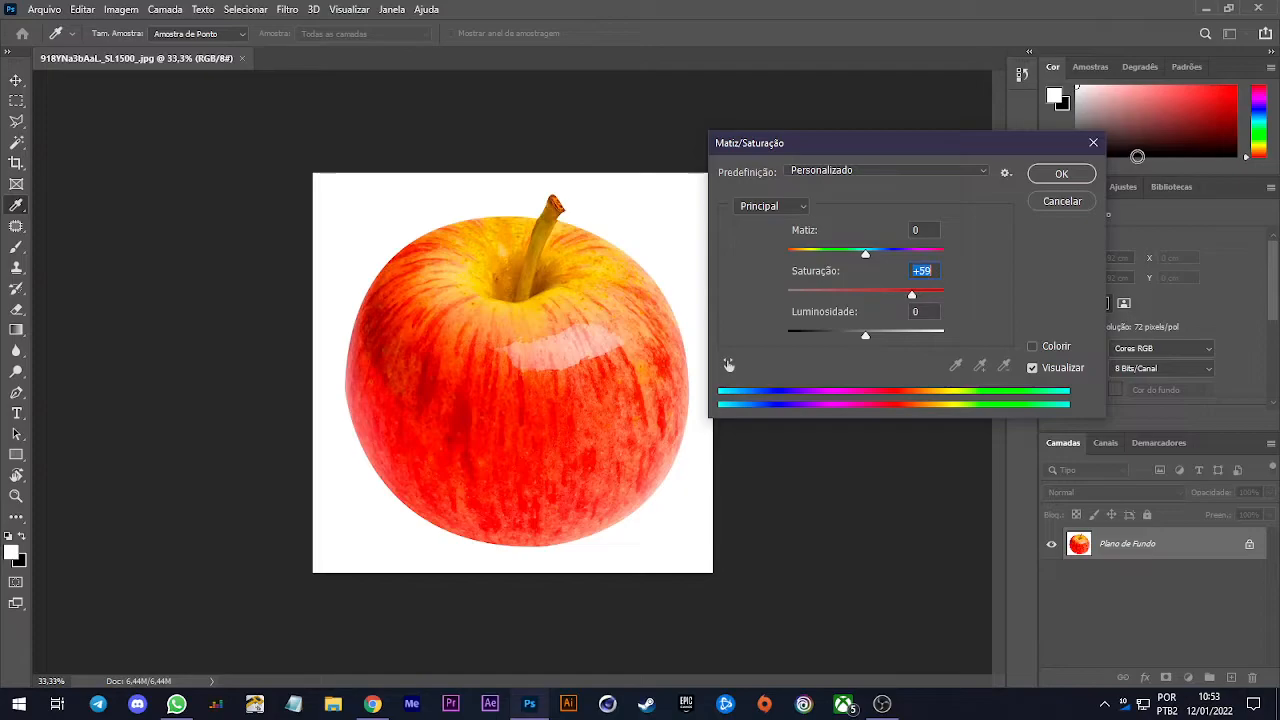
left_click(1062, 202)
key("v")
Try a Vibratilidade adjustment on the apple image with vibrance +100, and cancel it
left_click(137, 11)
mouse_move(171, 51)
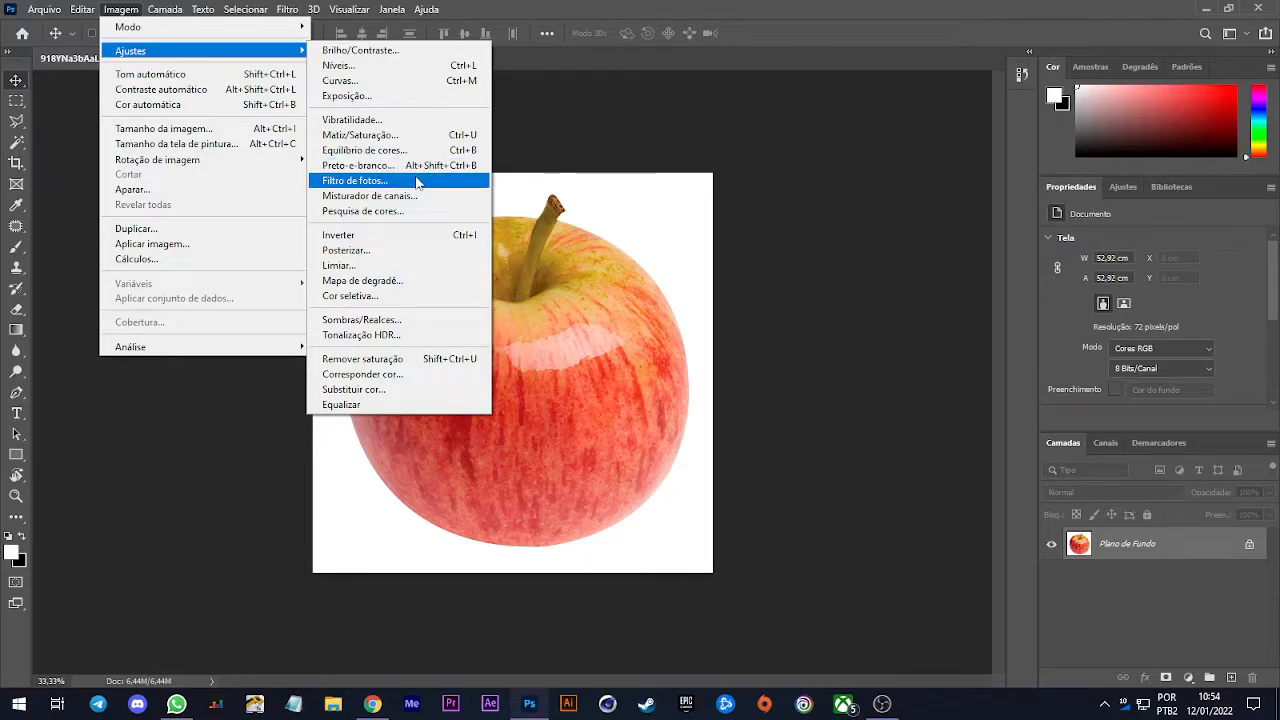
left_click(361, 126)
left_click_drag(548, 178, 703, 141)
type("-2")
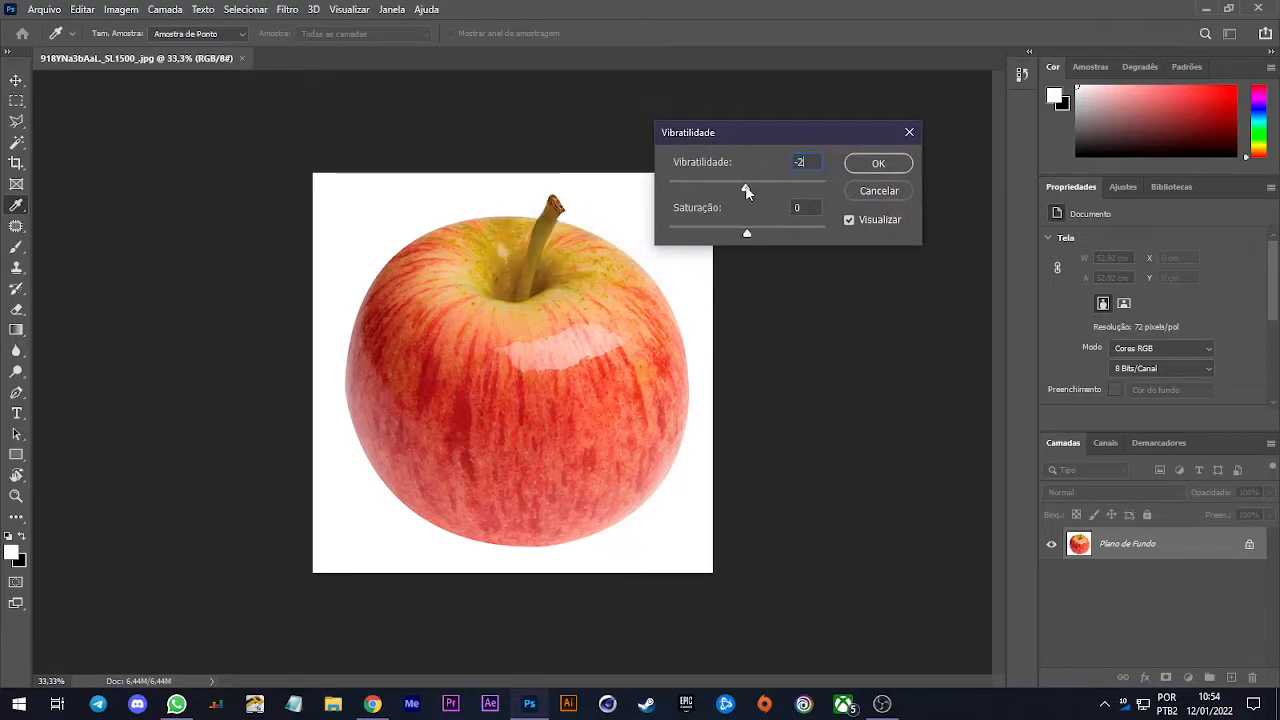
left_click_drag(746, 190, 873, 187)
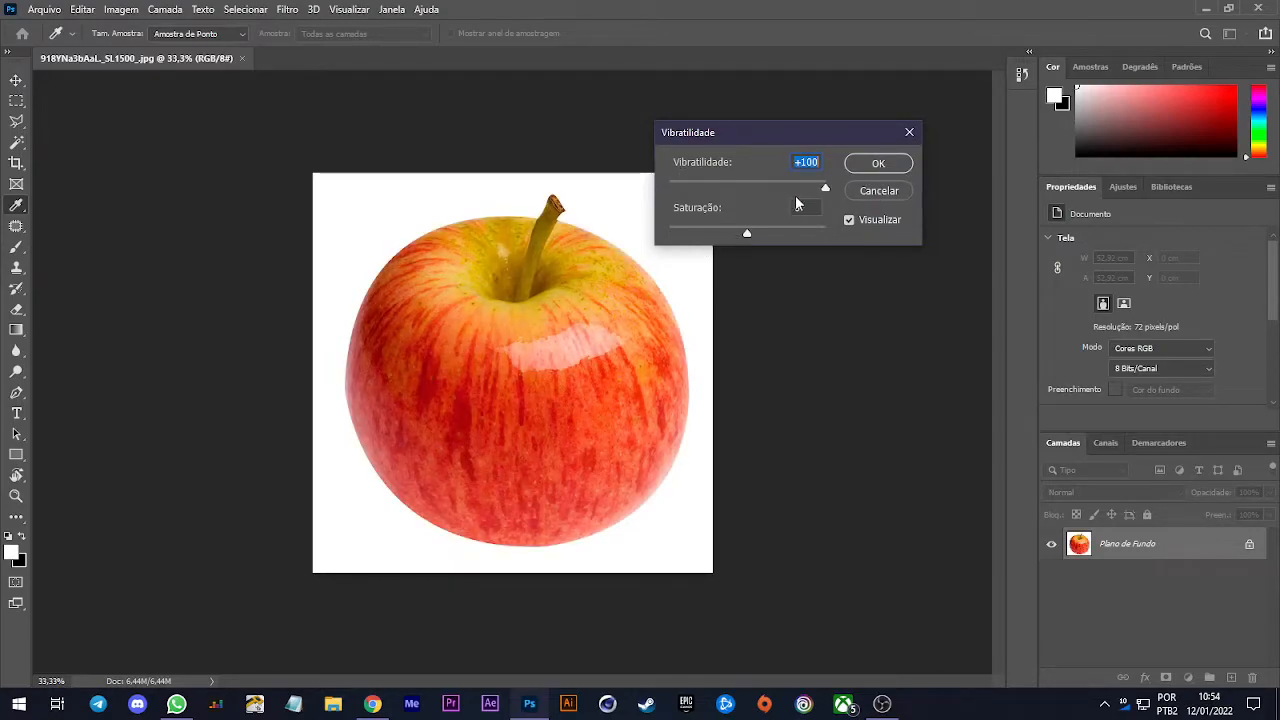
left_click_drag(824, 189, 958, 204)
left_click(877, 190)
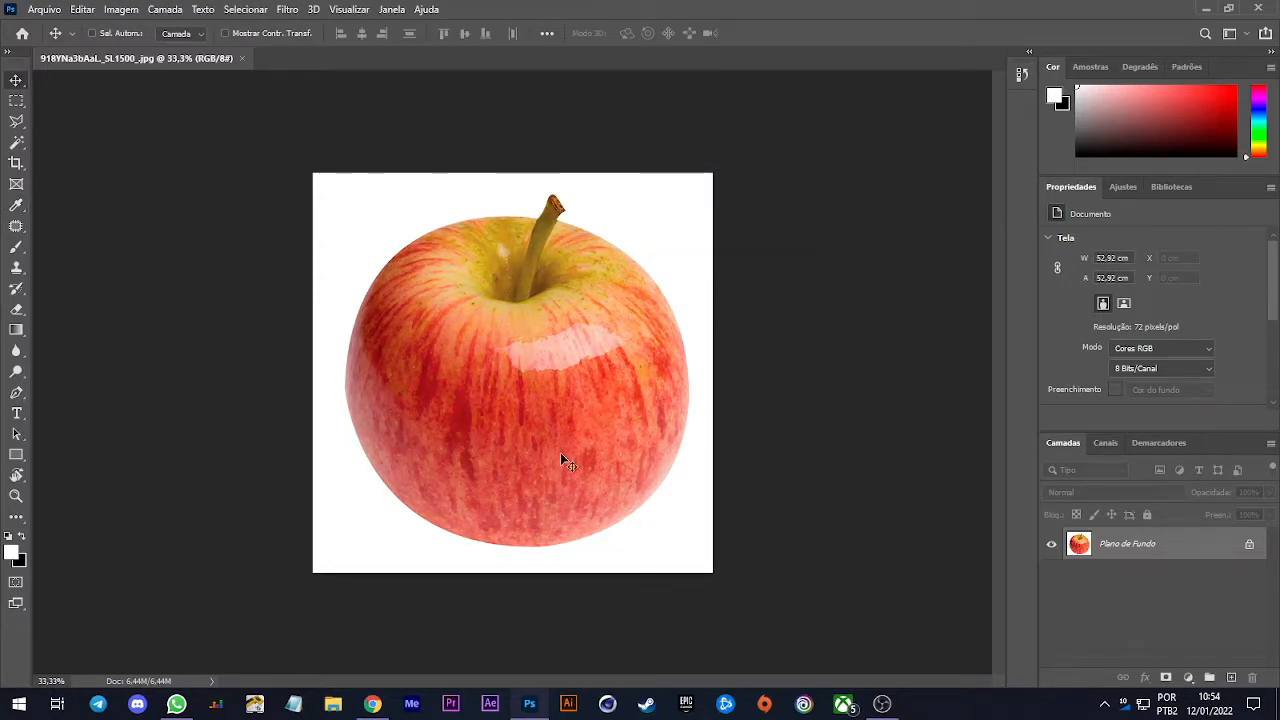
Apply Tom automático to the apple image and undo it
left_click(126, 14)
left_click(192, 73)
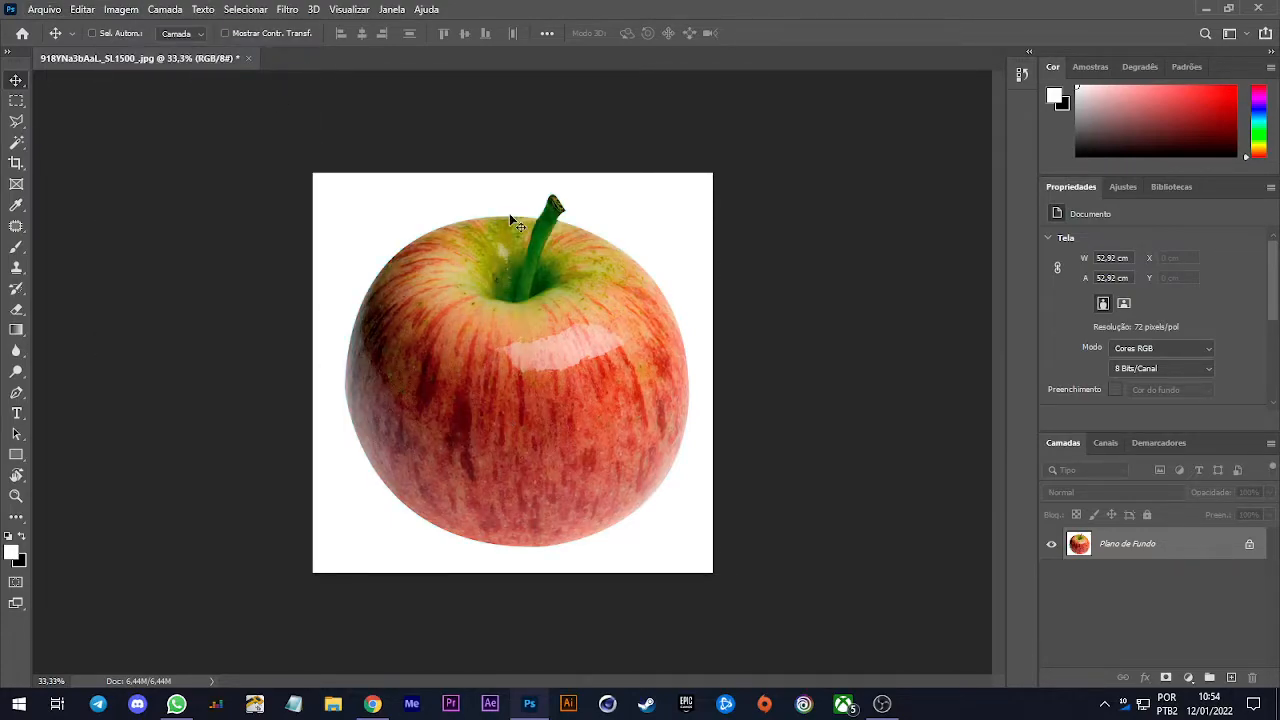
key("ctrl+z")
Apply a Matiz/Saturação adjustment with hue +180 directly to the apple image, and undo it
left_click(121, 9)
mouse_move(138, 55)
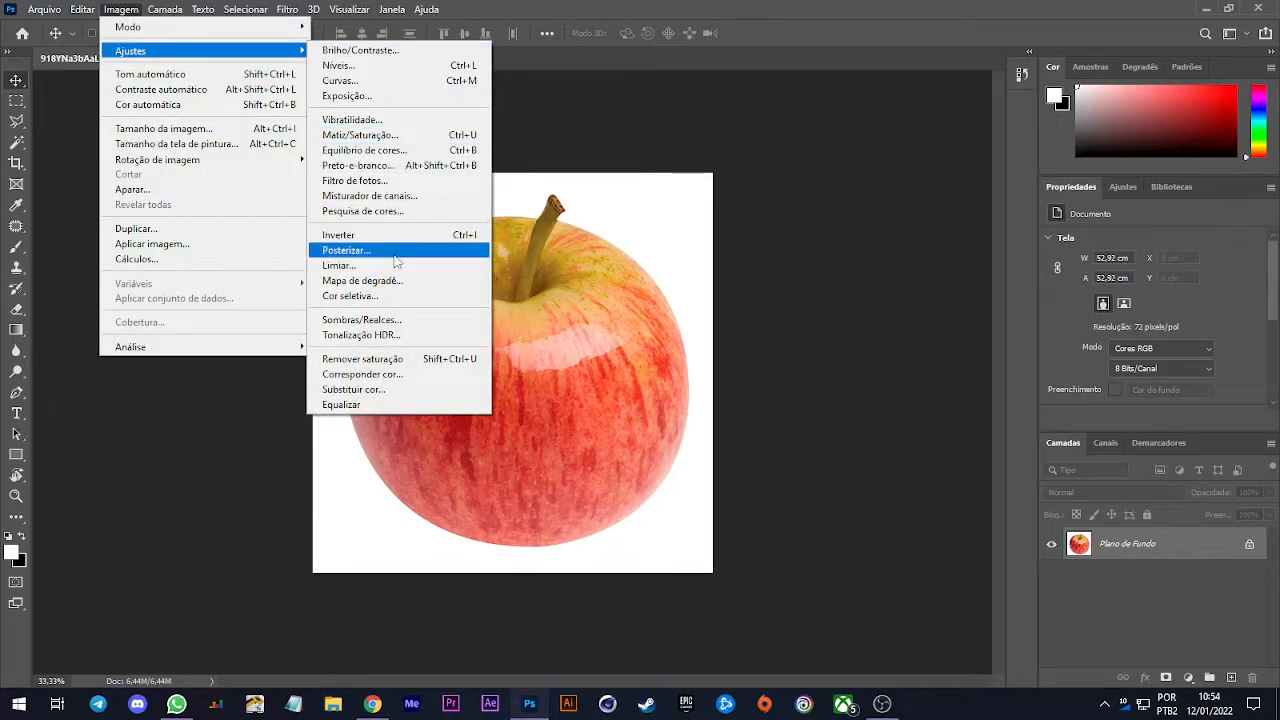
left_click(390, 134)
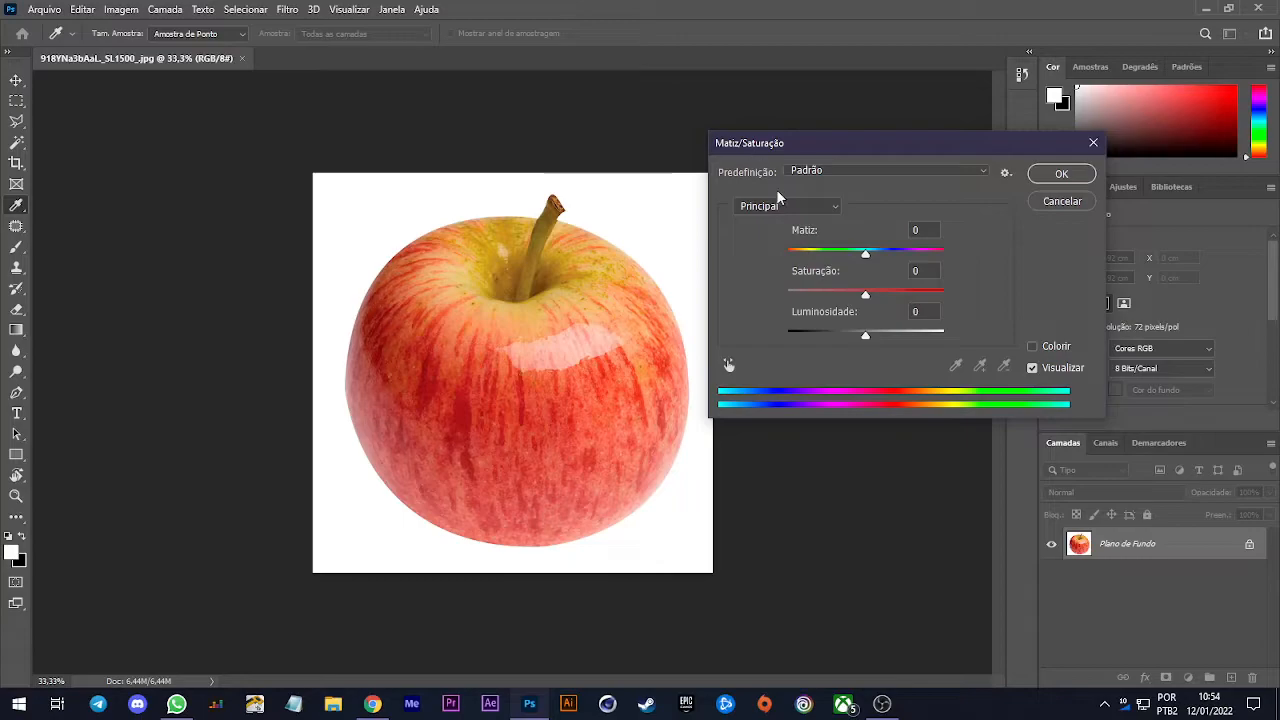
left_click_drag(865, 264, 957, 251)
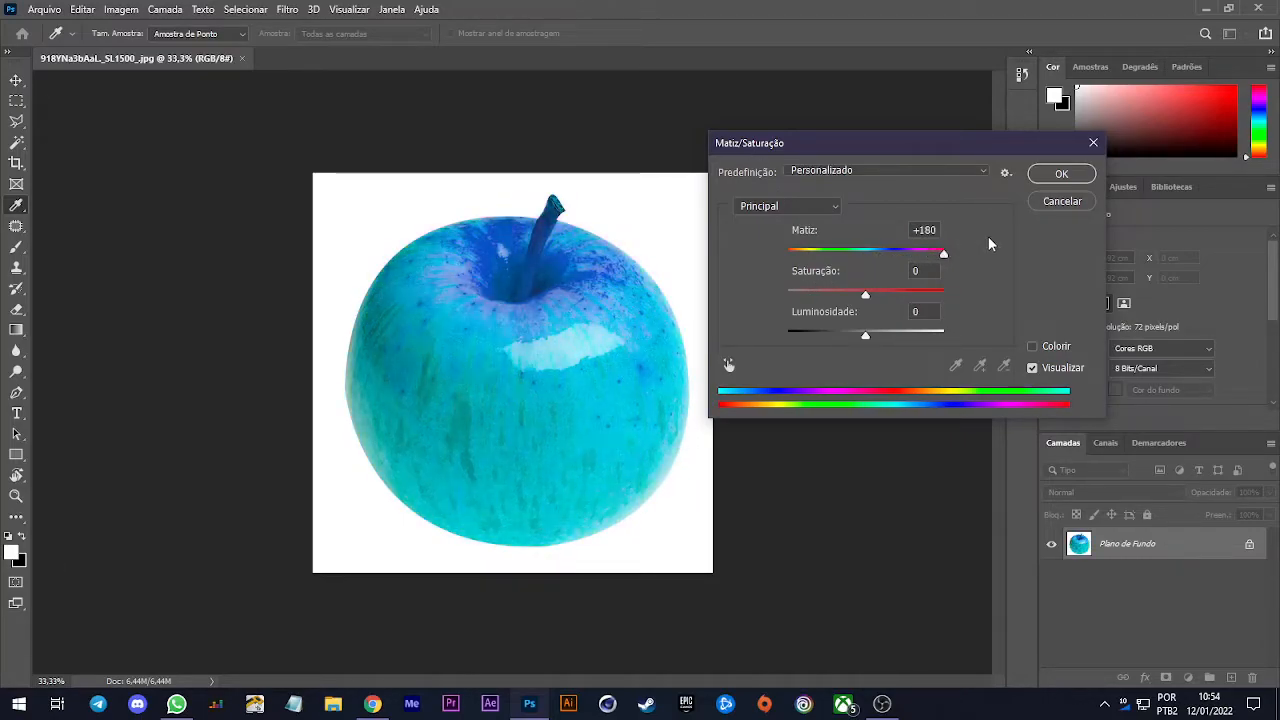
left_click(1084, 176)
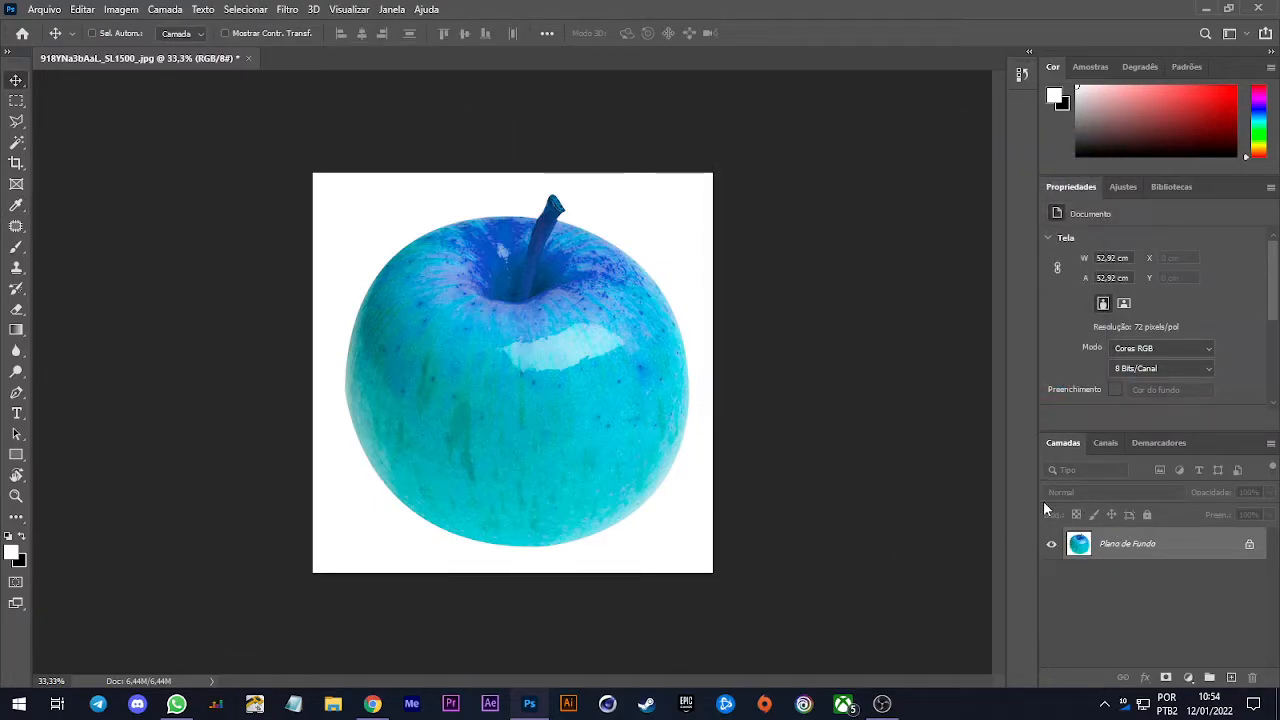
key("ctrl")
key("ctrl+z")
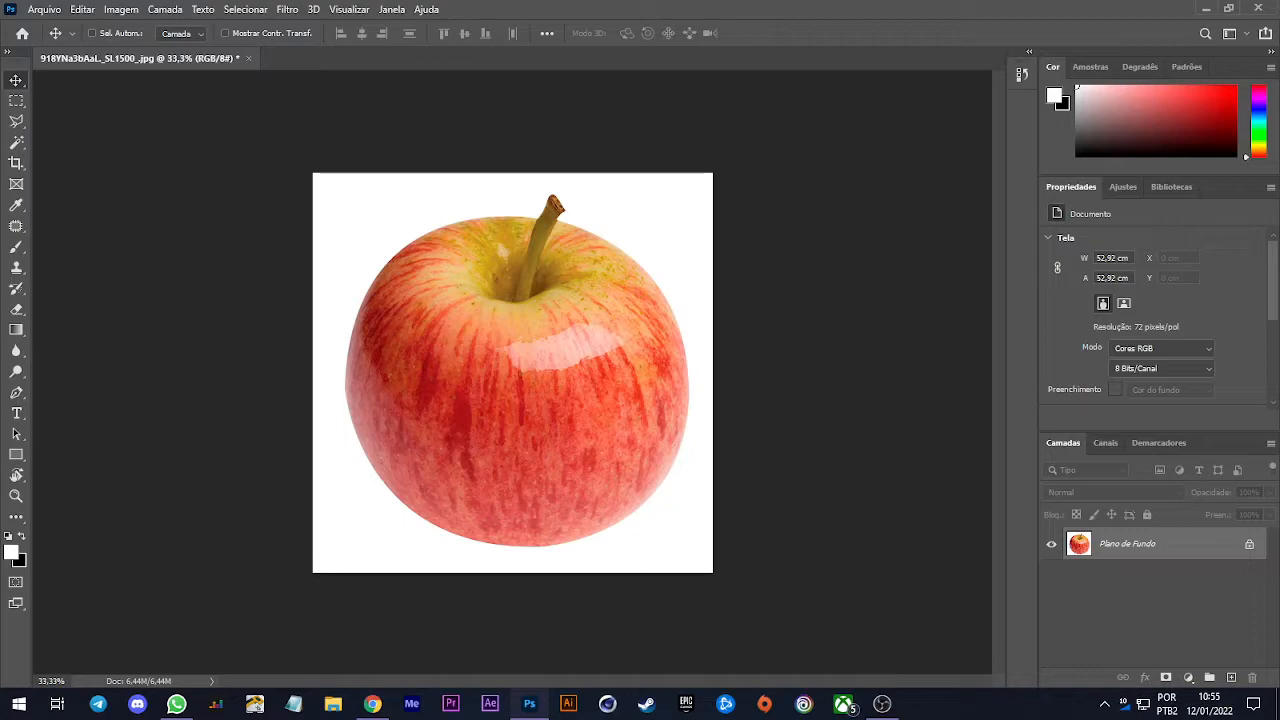
Add a Brilho/Contraste adjustment layer above the background with brightness -129 and contrast -50
left_click(1121, 187)
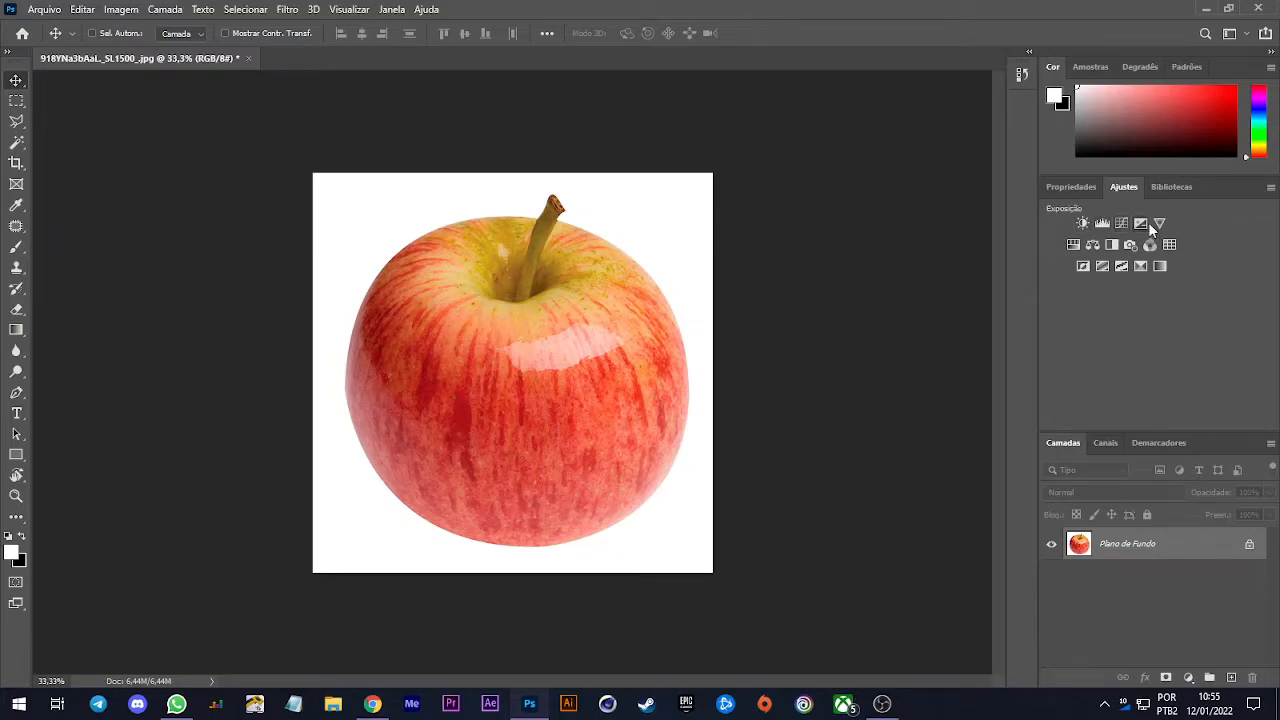
left_click(120, 9)
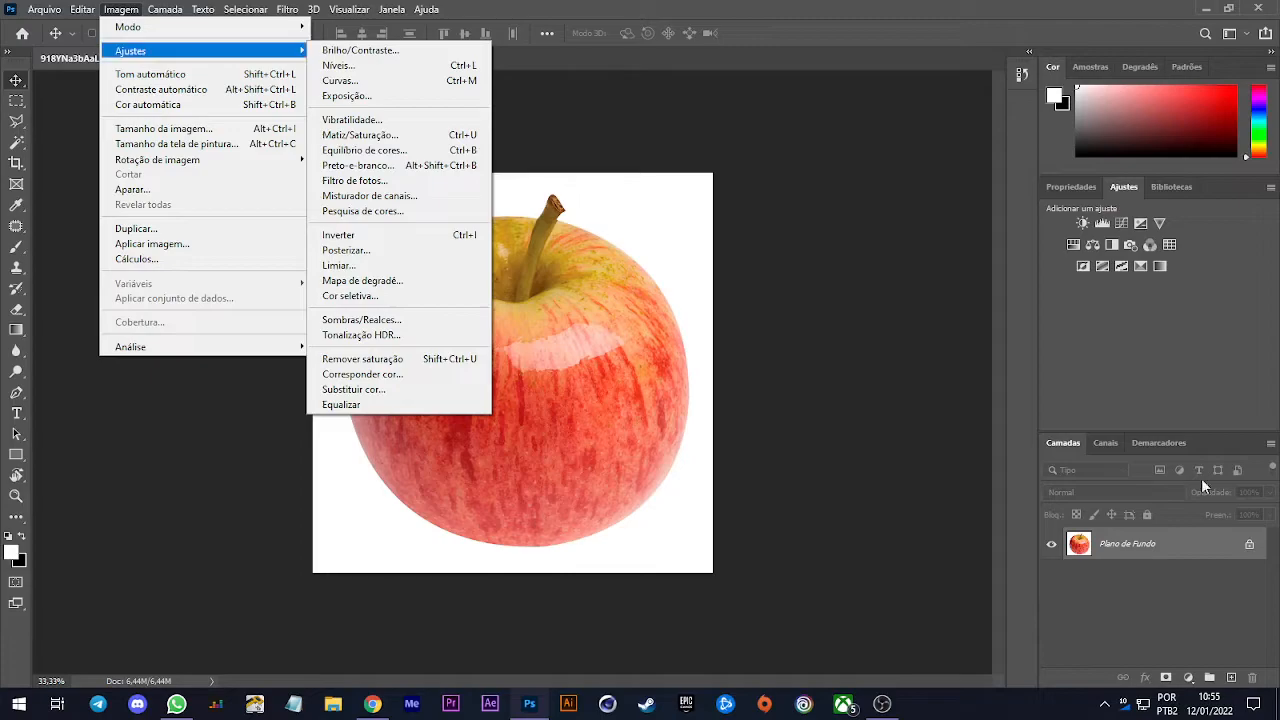
left_click(1136, 345)
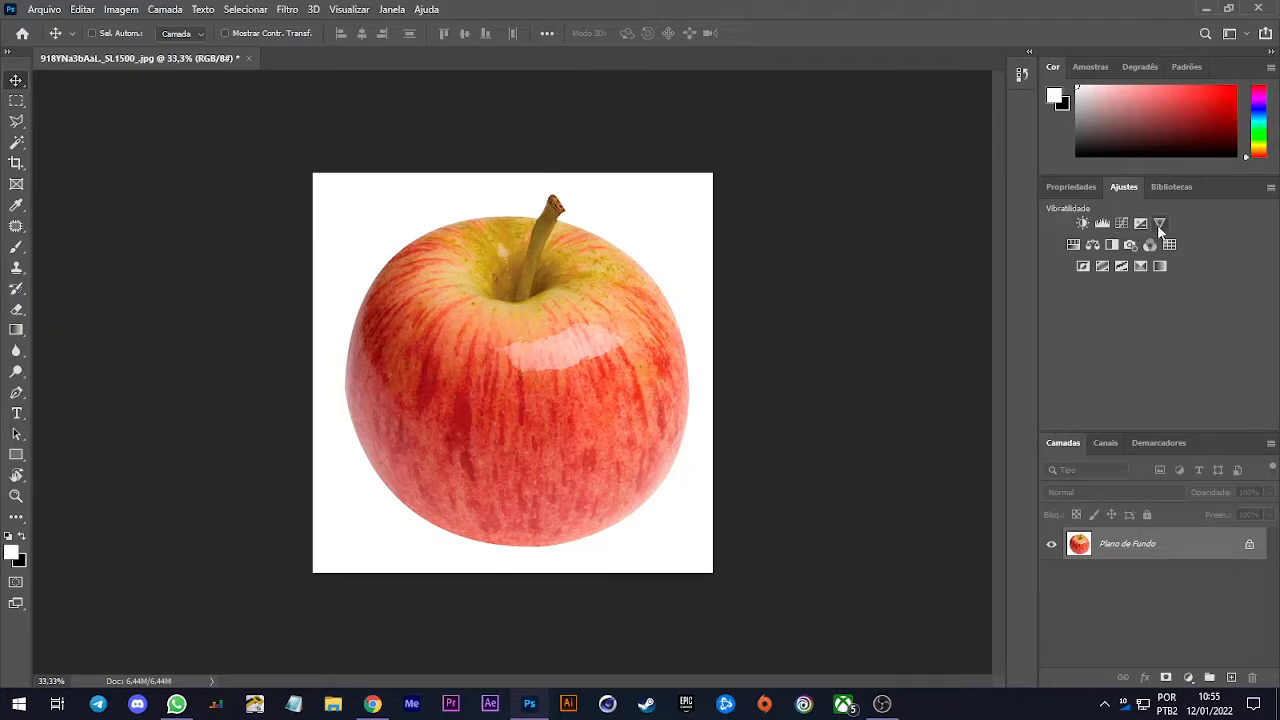
left_click(1082, 223)
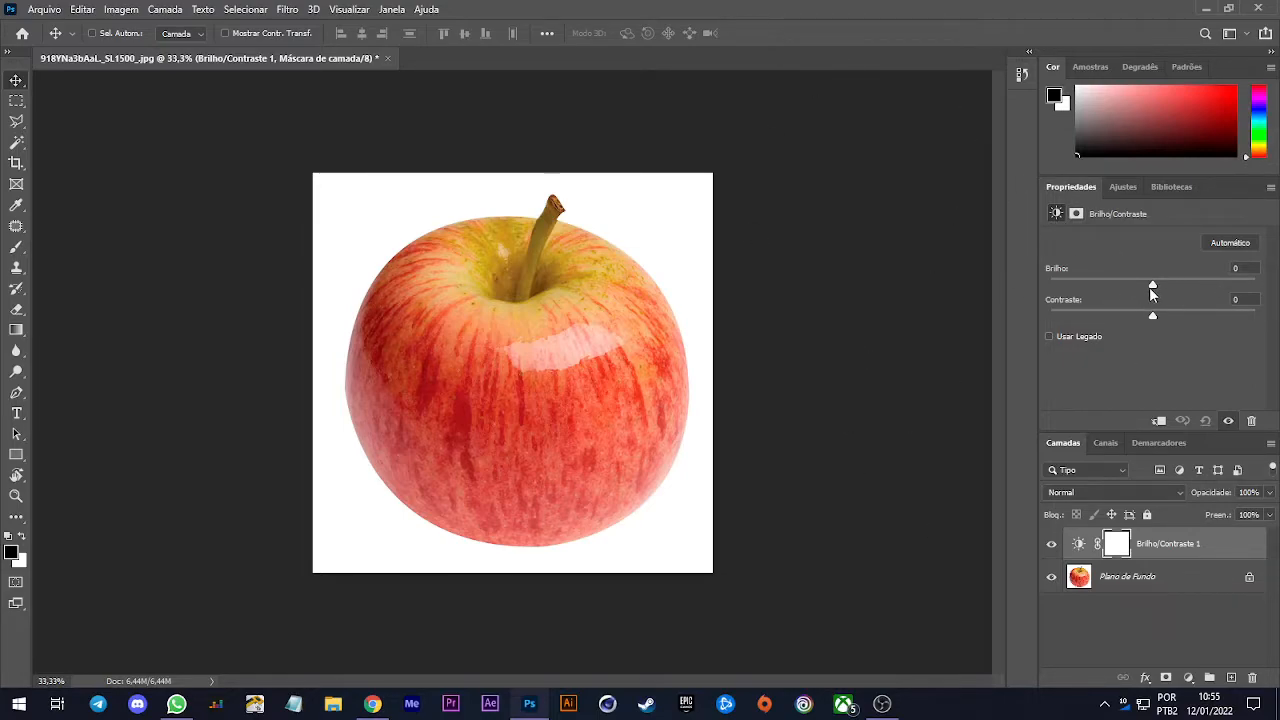
left_click_drag(1153, 287, 1064, 277)
left_click_drag(1137, 317, 1051, 316)
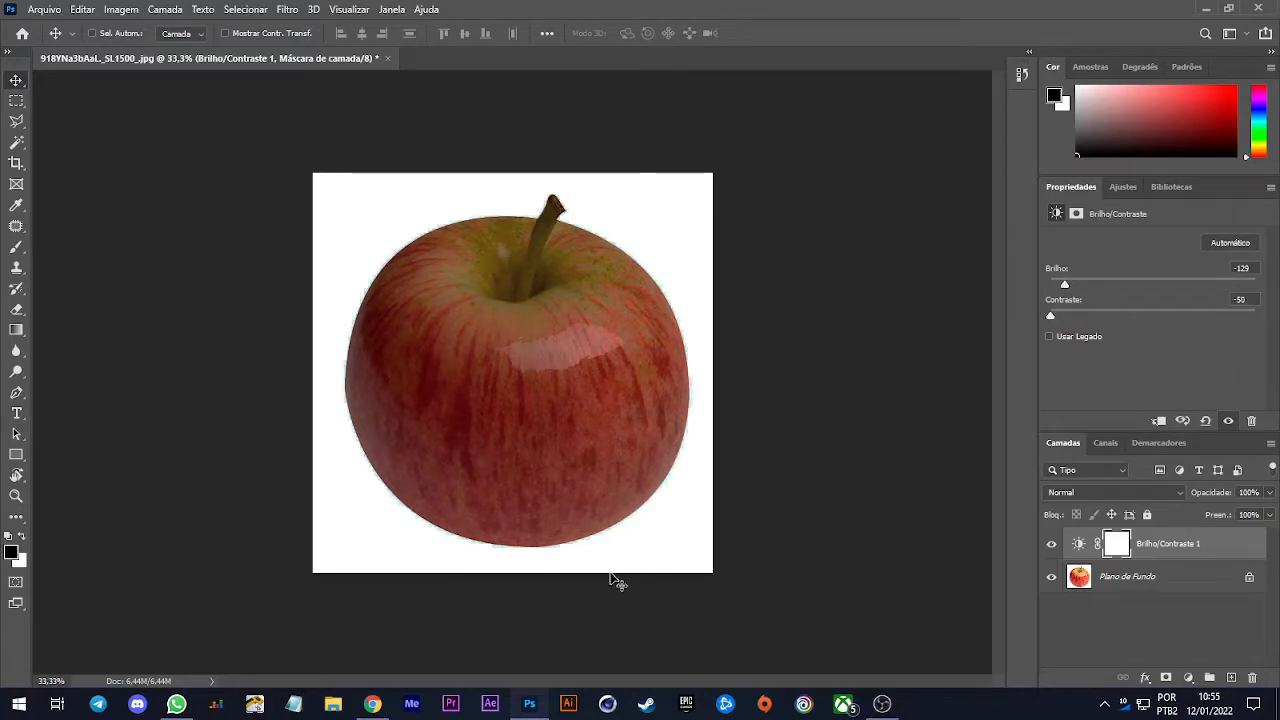
Toggle the Brilho/Contraste layer off and on to compare, and set its contrast to 100 and brightness to 19
left_click(1244, 547)
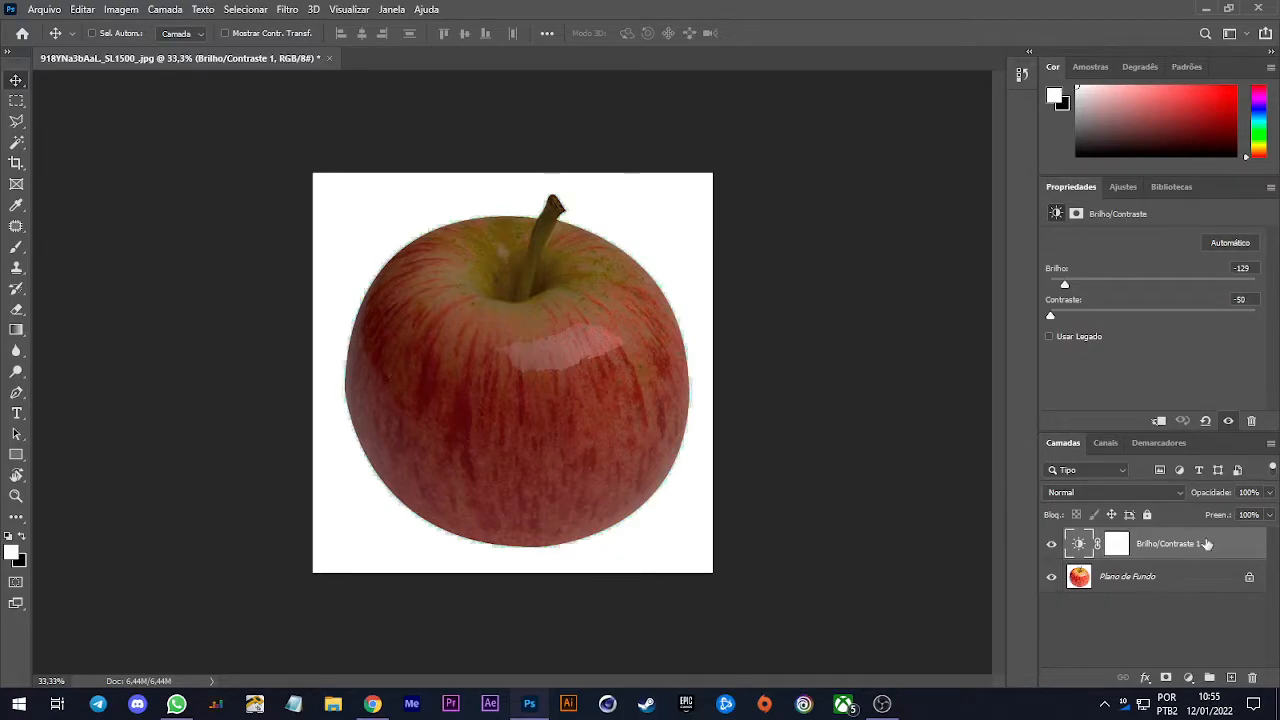
left_click(1050, 545)
left_click(1051, 546)
left_click(1051, 545)
left_click(1051, 545)
left_click_drag(1121, 315, 1256, 315)
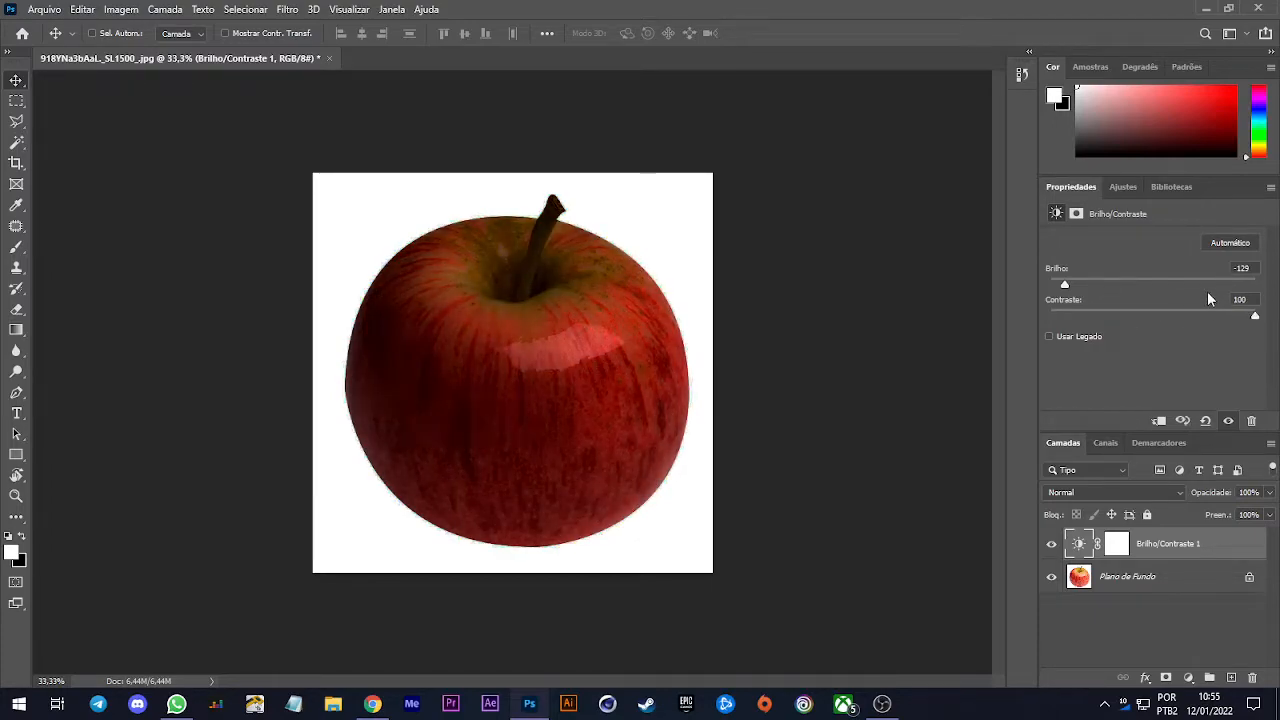
left_click_drag(1175, 289, 1165, 289)
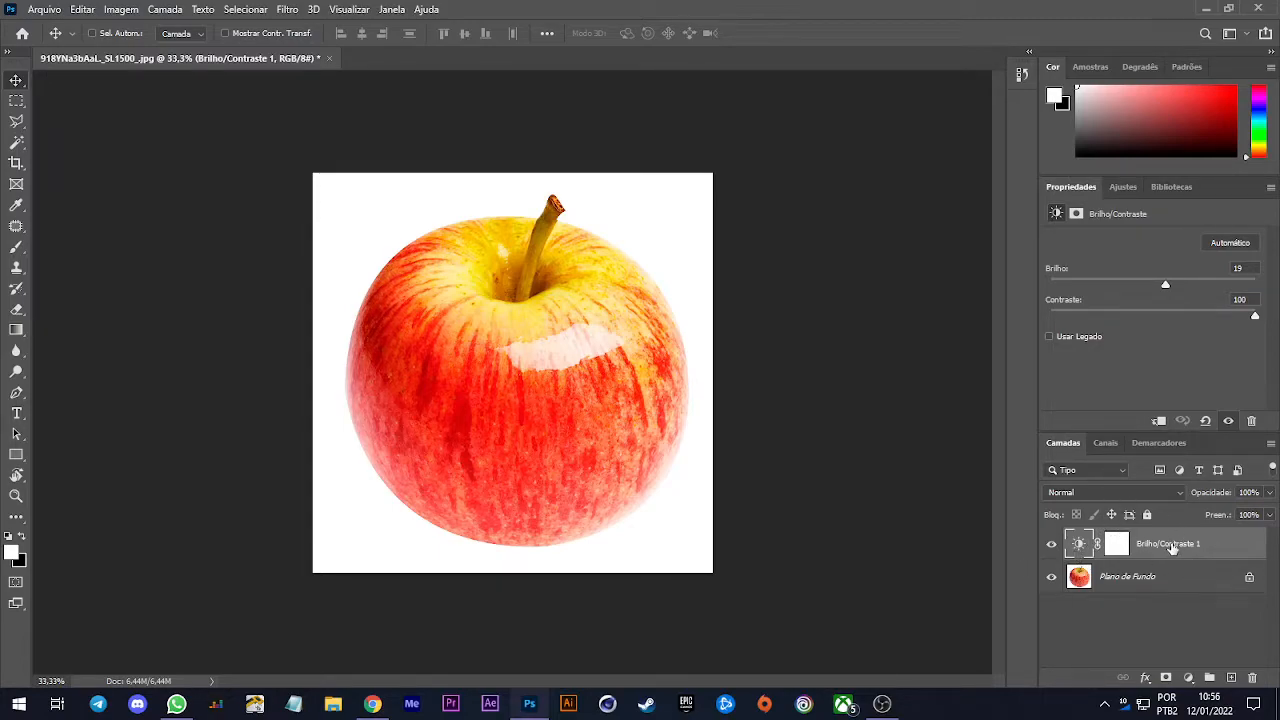
Unlock the background layer and add a new empty layer beneath it
left_click(1156, 580)
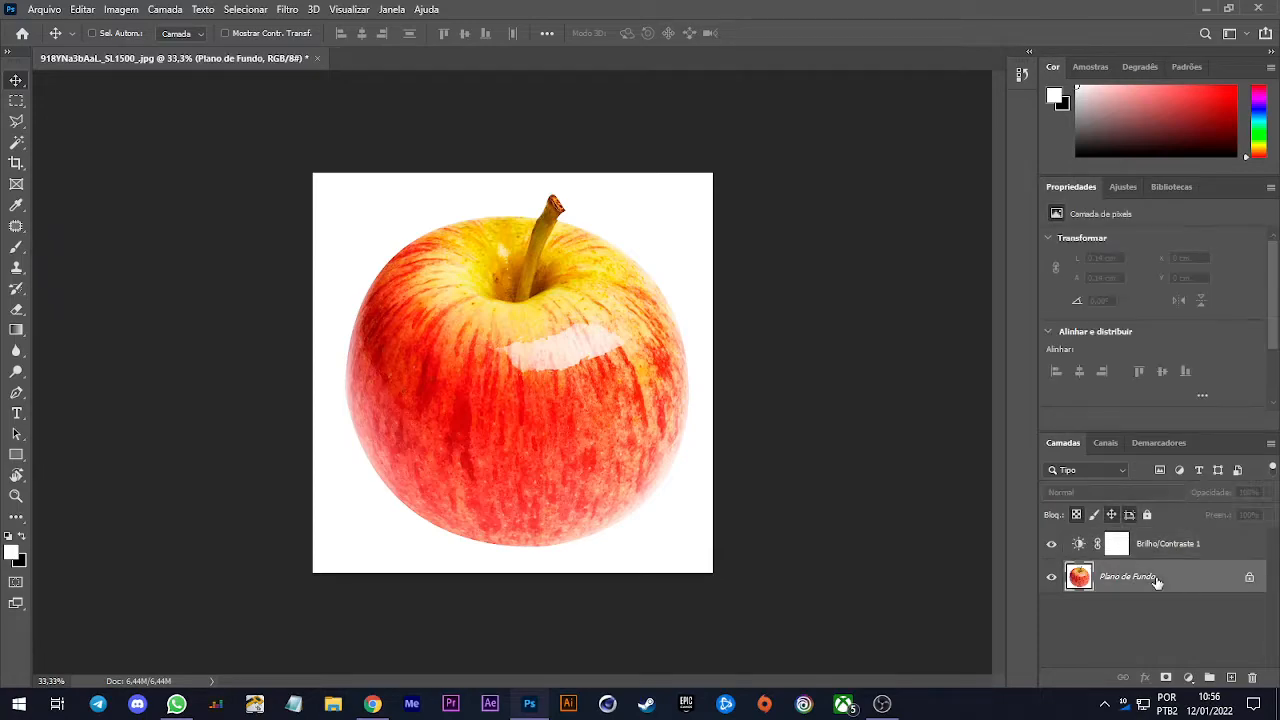
left_click(1249, 578)
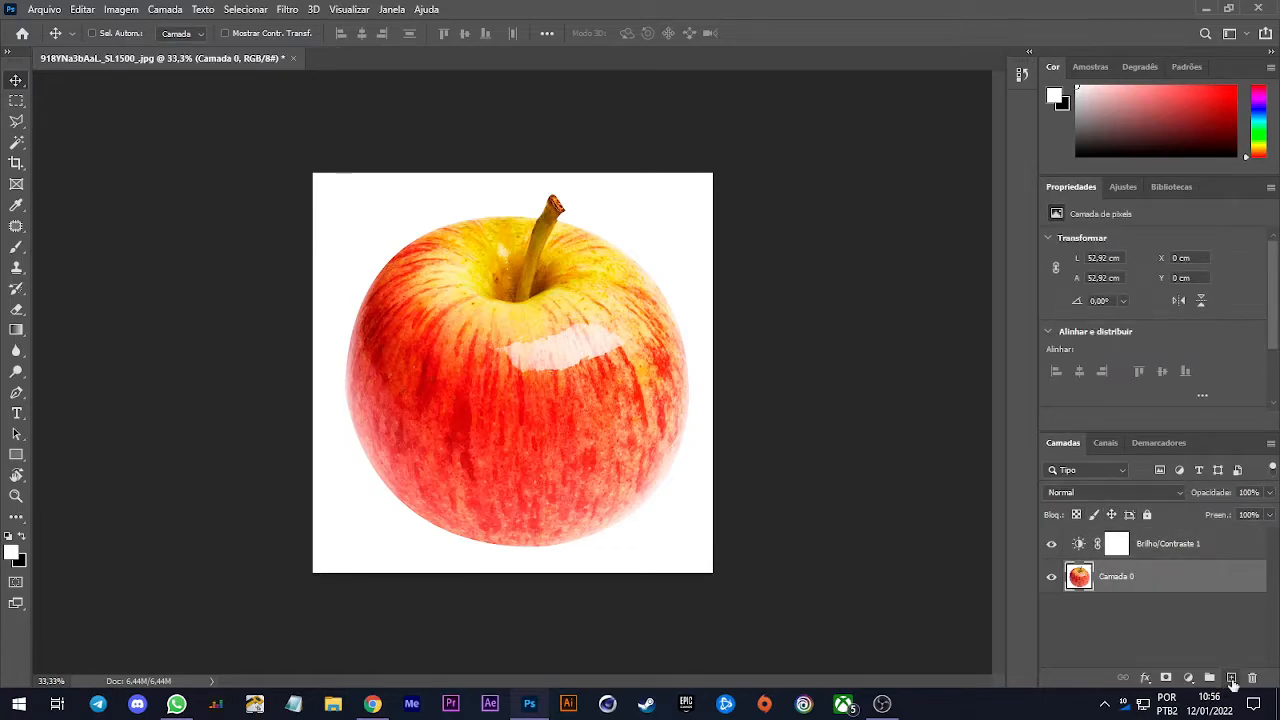
left_click(1232, 678)
left_click_drag(1118, 577, 1120, 635)
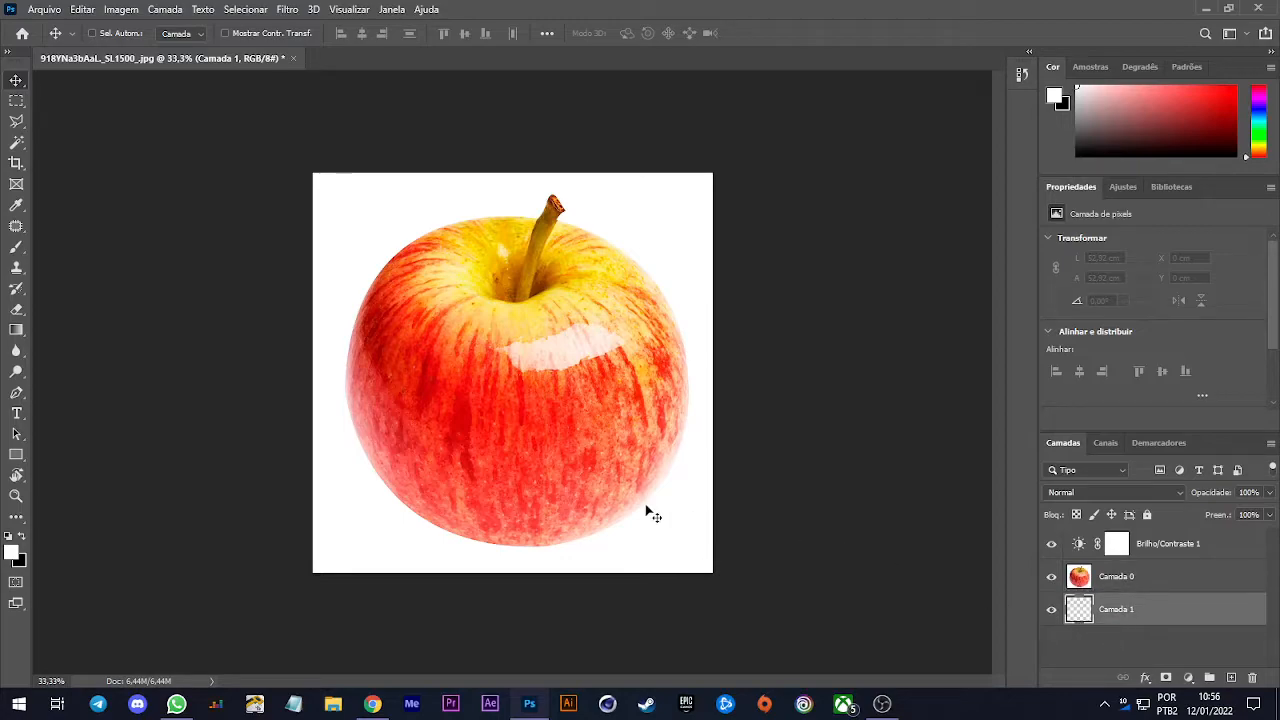
Paint a broad red band across Camada 1 with a colour sampled from the apple, and move the layer above Camada 0
key("b")
left_click(455, 362, "alt")
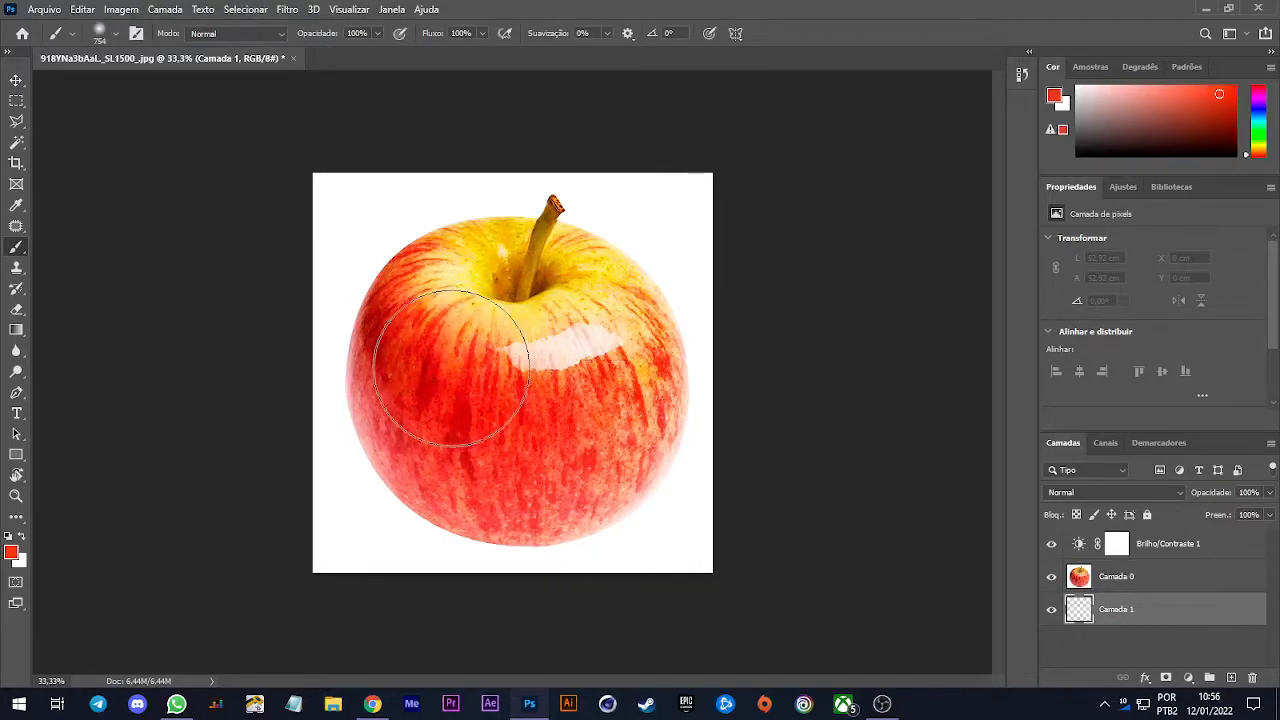
key("alt+BackSpace")
left_click_drag(1120, 618, 1112, 562)
key("v")
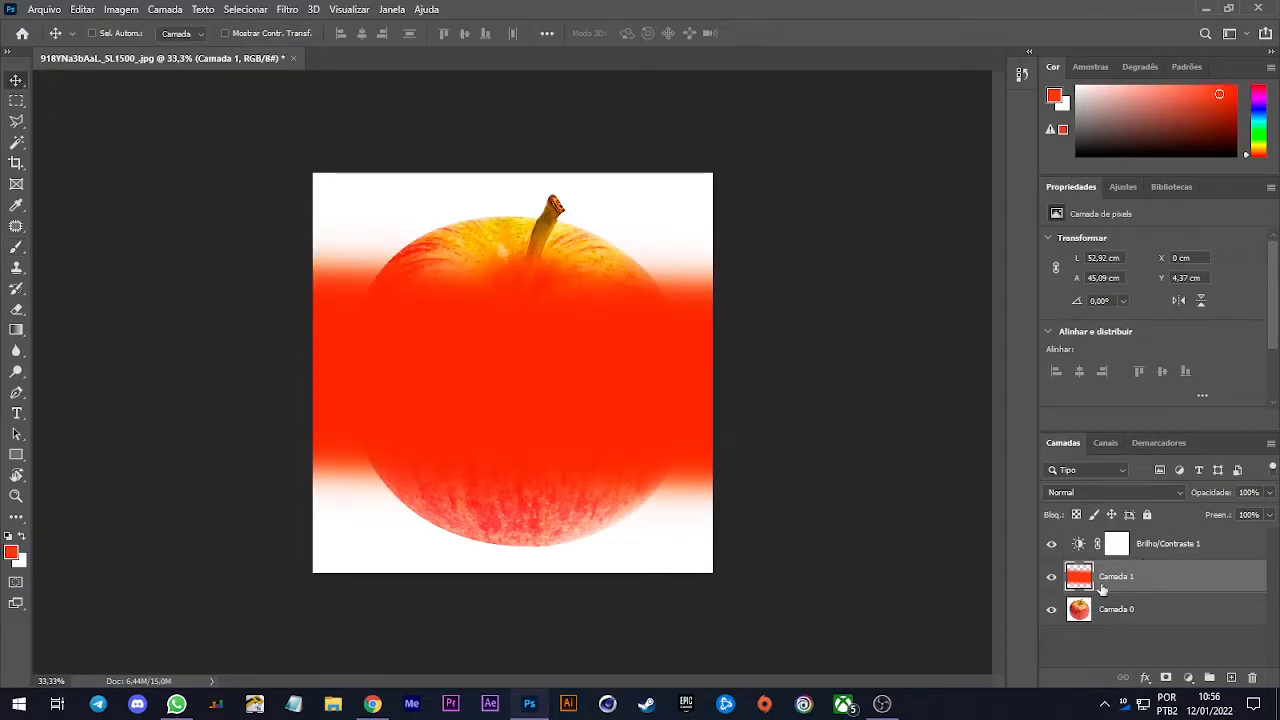
Delete the Brilho/Contraste adjustment layer and add a Matiz/Saturação adjustment layer above Camada 1
left_click(1240, 552)
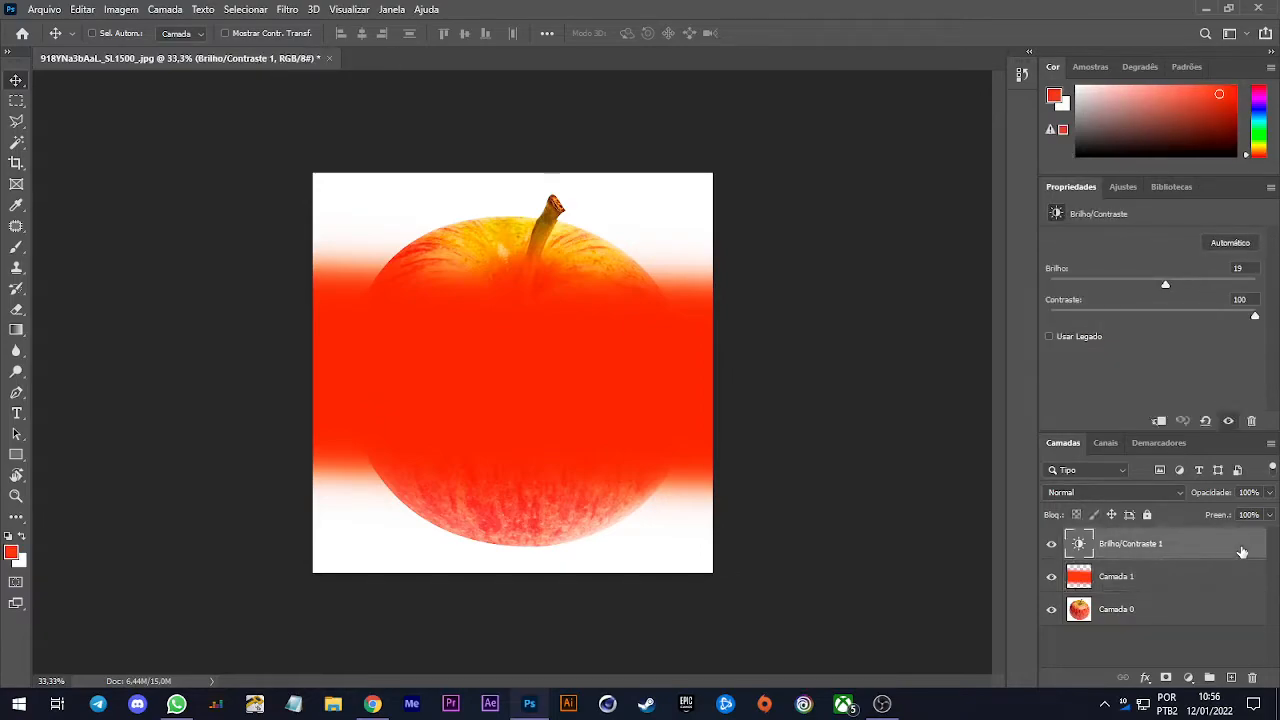
key("Delete")
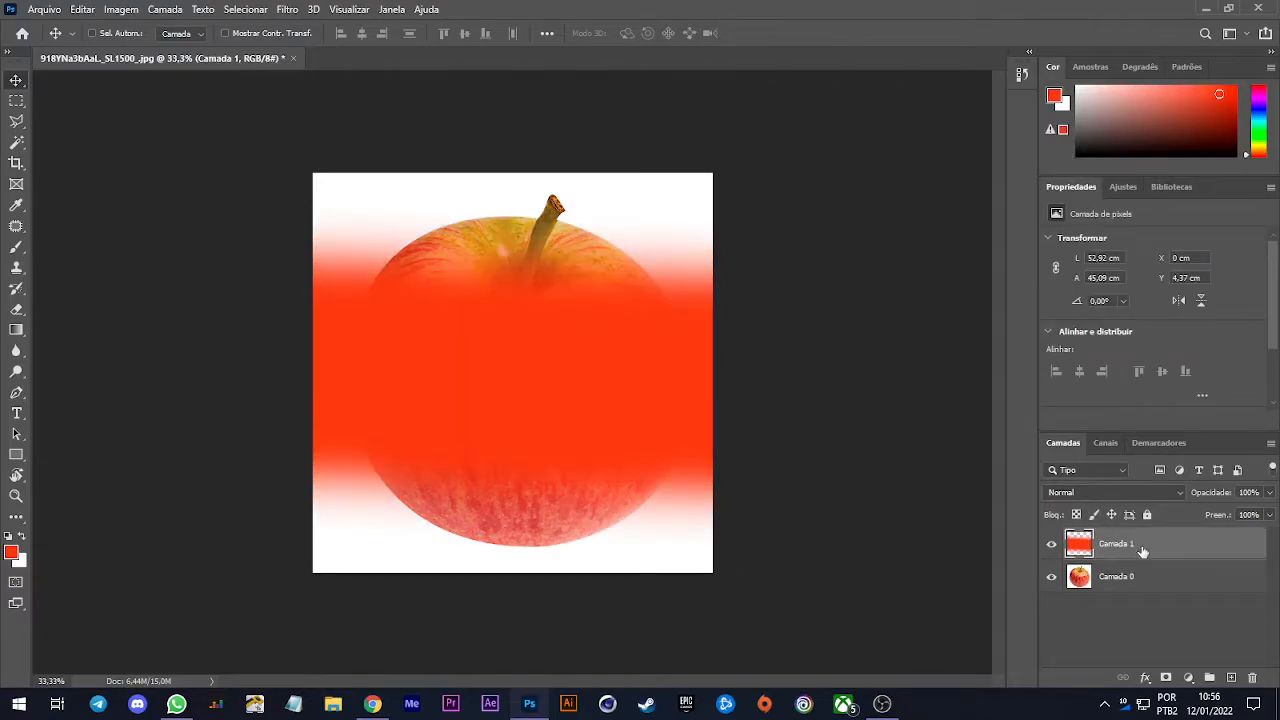
left_click(1124, 187)
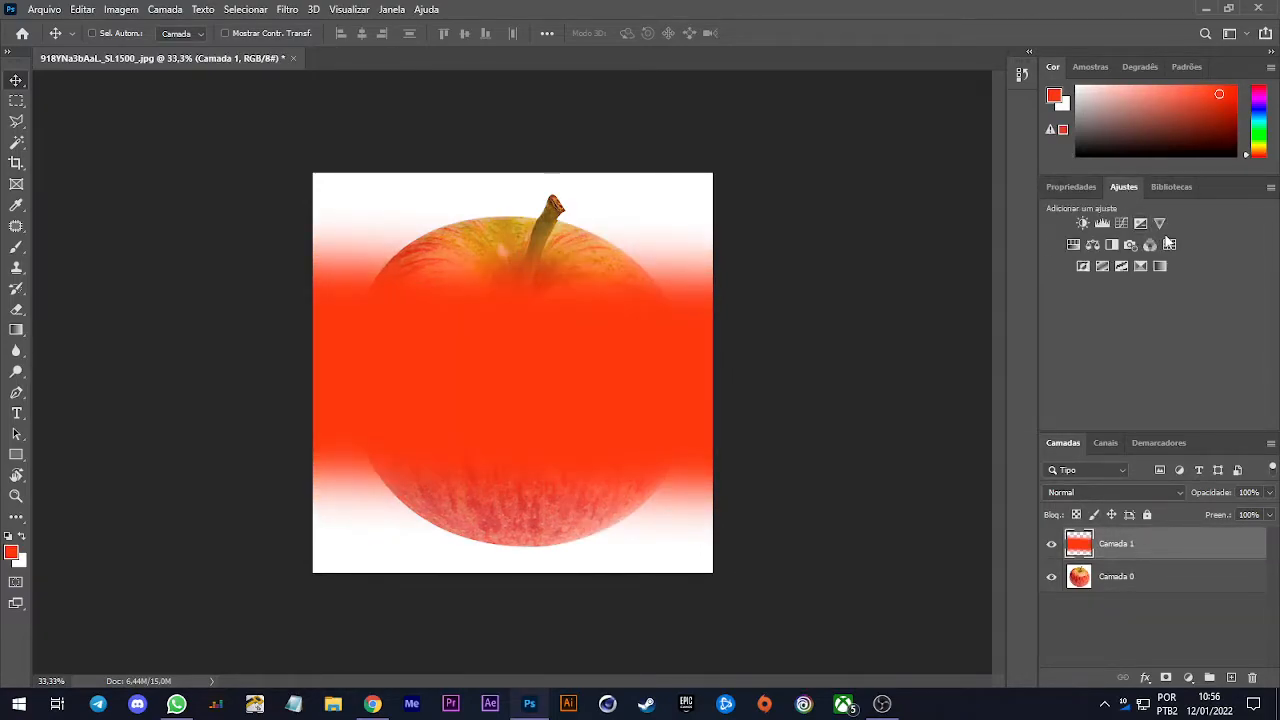
left_click(1073, 246)
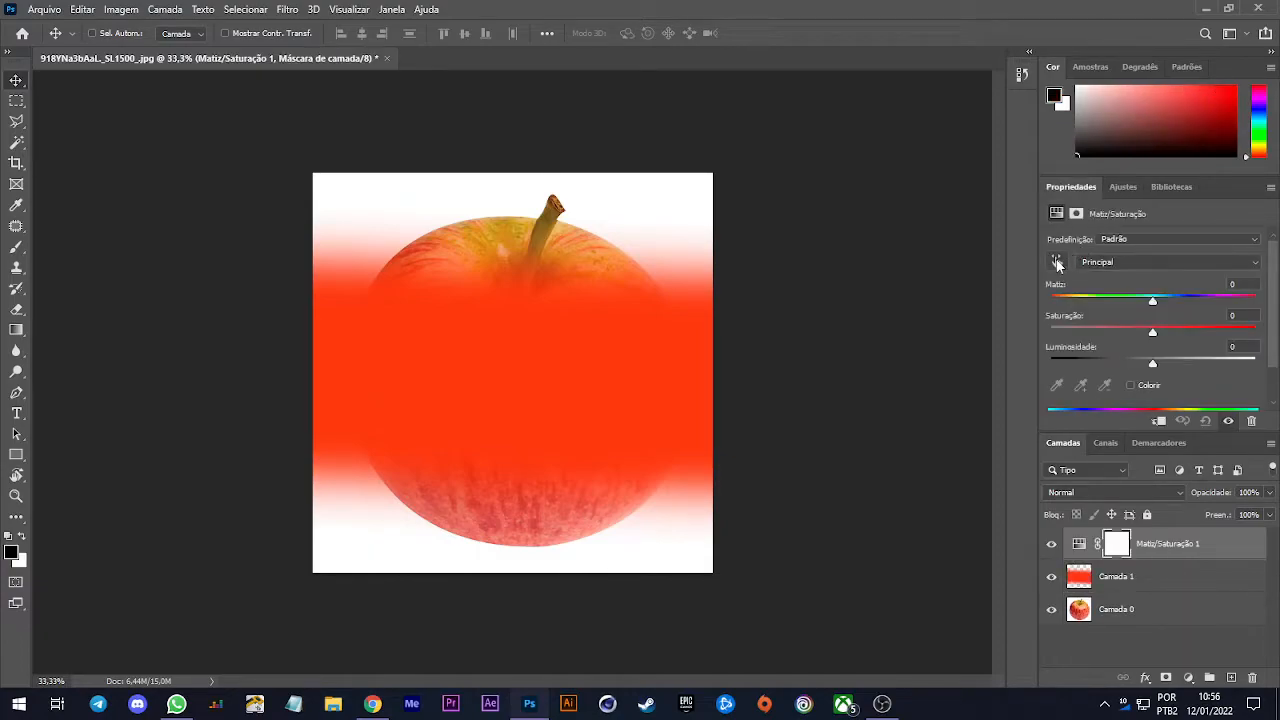
Set the Matiz/Saturação adjustment layer's hue to -103 and clip the adjustment to Camada 1
left_click_drag(1150, 302, 1084, 304)
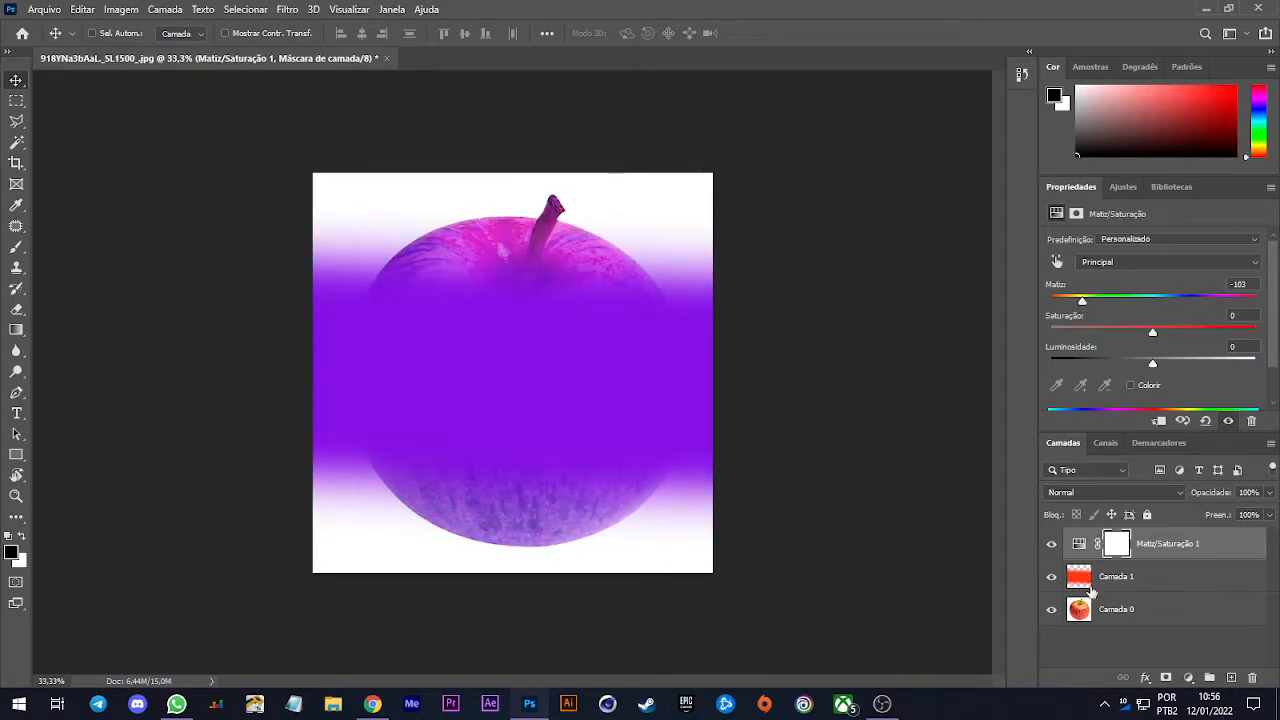
left_click(1177, 549)
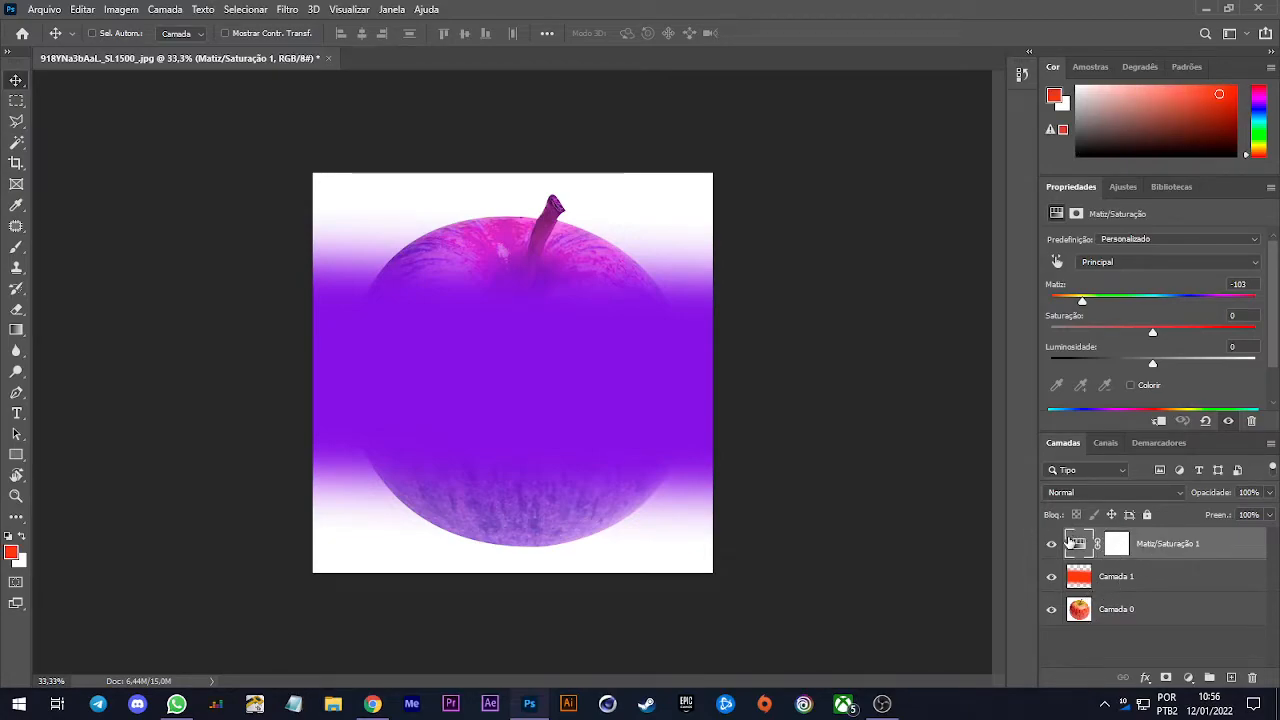
left_click(1166, 579)
left_click(1145, 543)
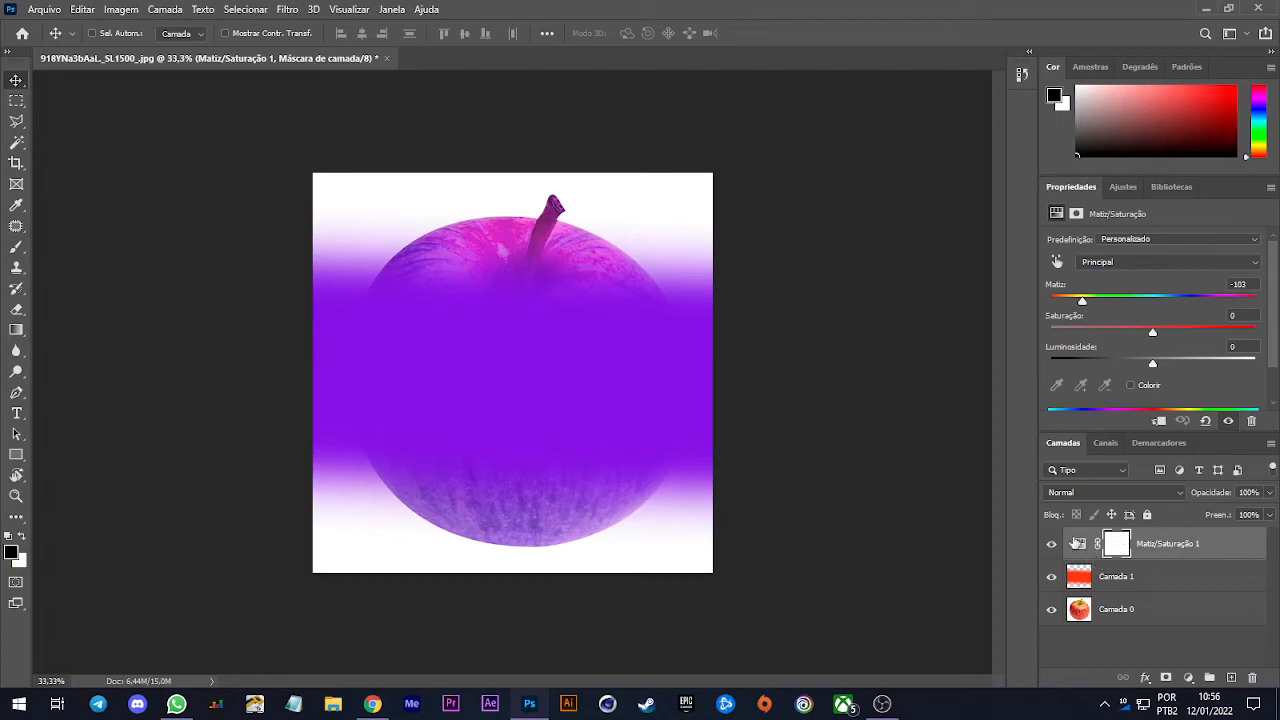
left_click(1159, 423)
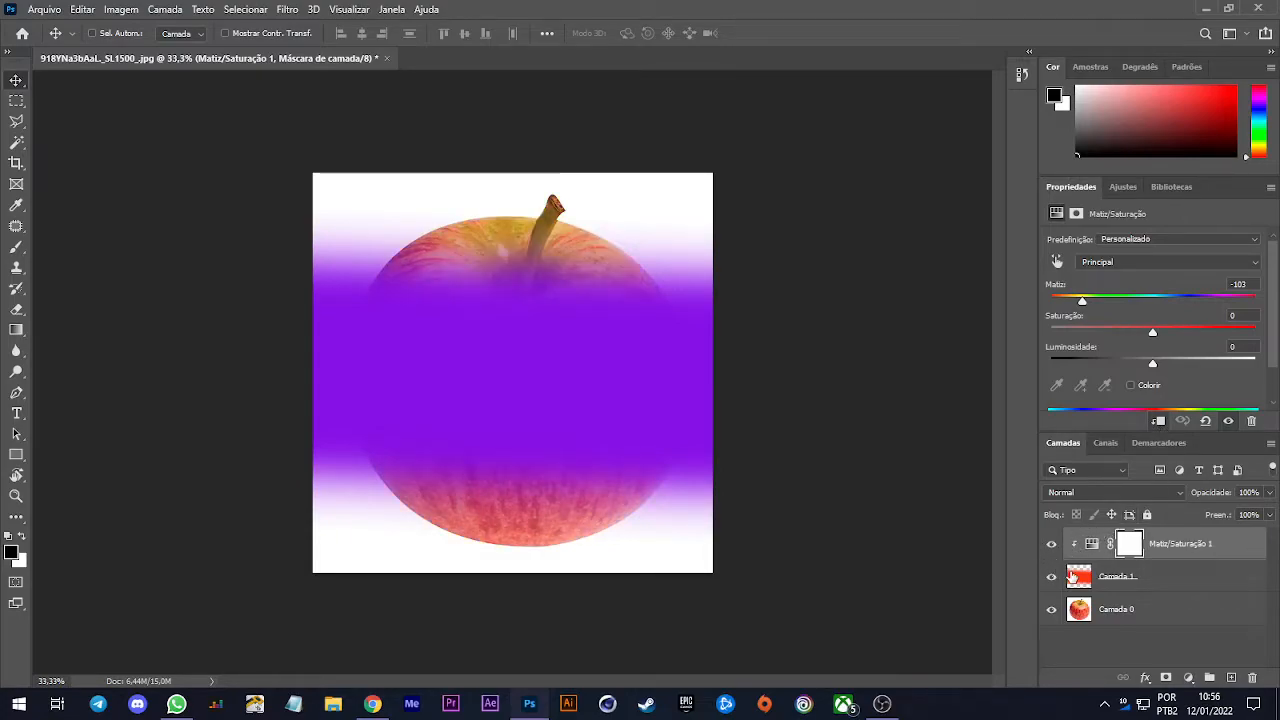
Set the hue of the clipped Matiz/Saturação adjustment layer to -13
left_click(1074, 577)
left_click(1127, 608)
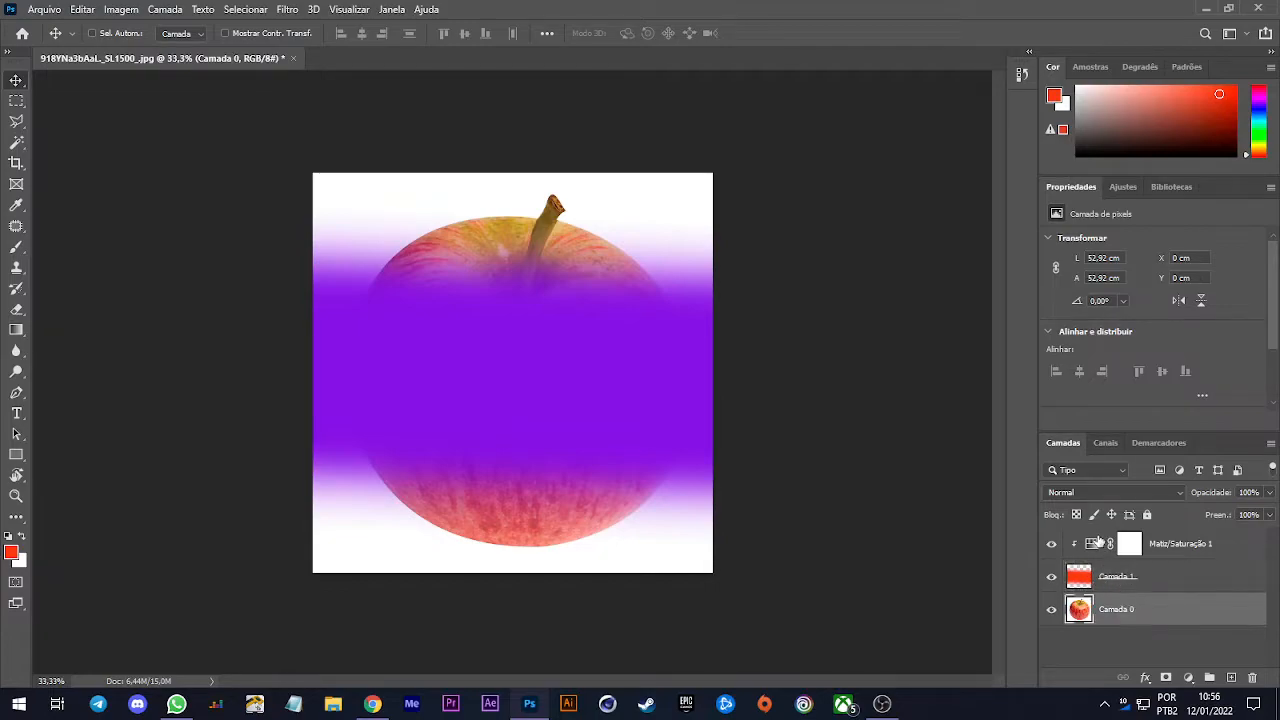
left_click(1128, 543)
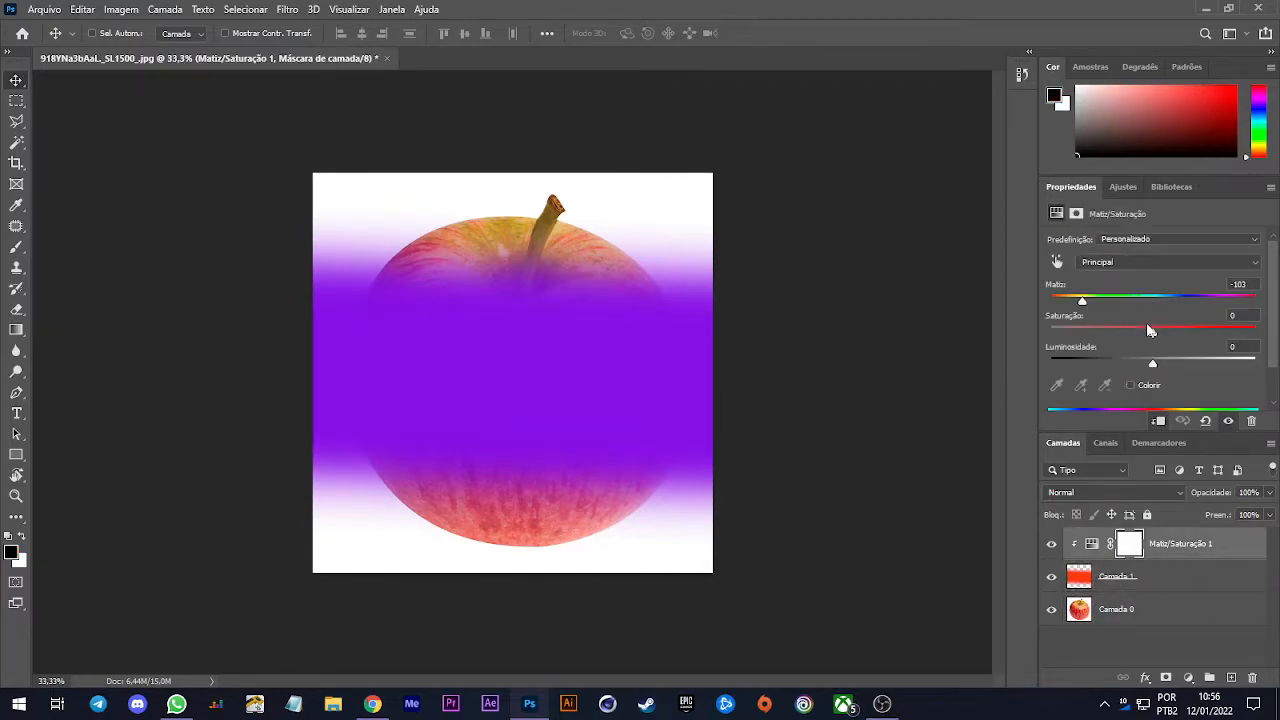
left_click_drag(1176, 298, 1139, 296)
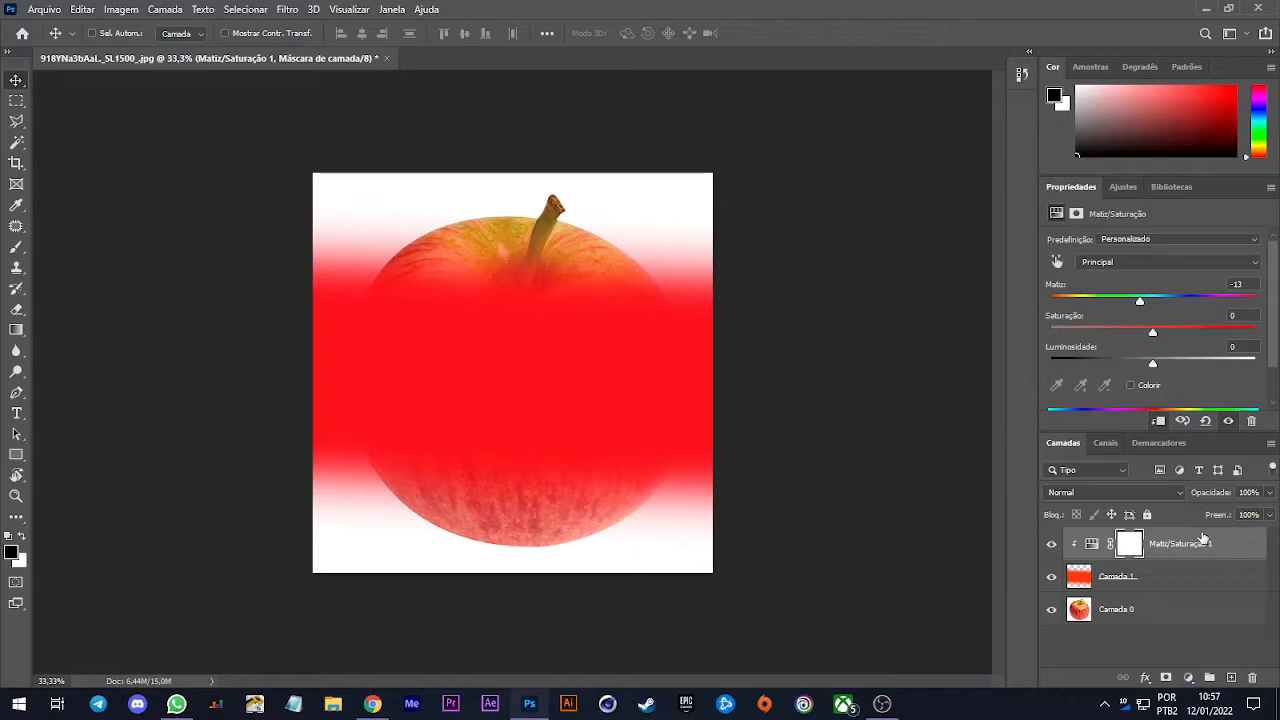
Delete the Matiz/Saturação adjustment layer and the painted Camada 1, keeping only Camada 0
left_click(1180, 588)
left_click(1121, 190)
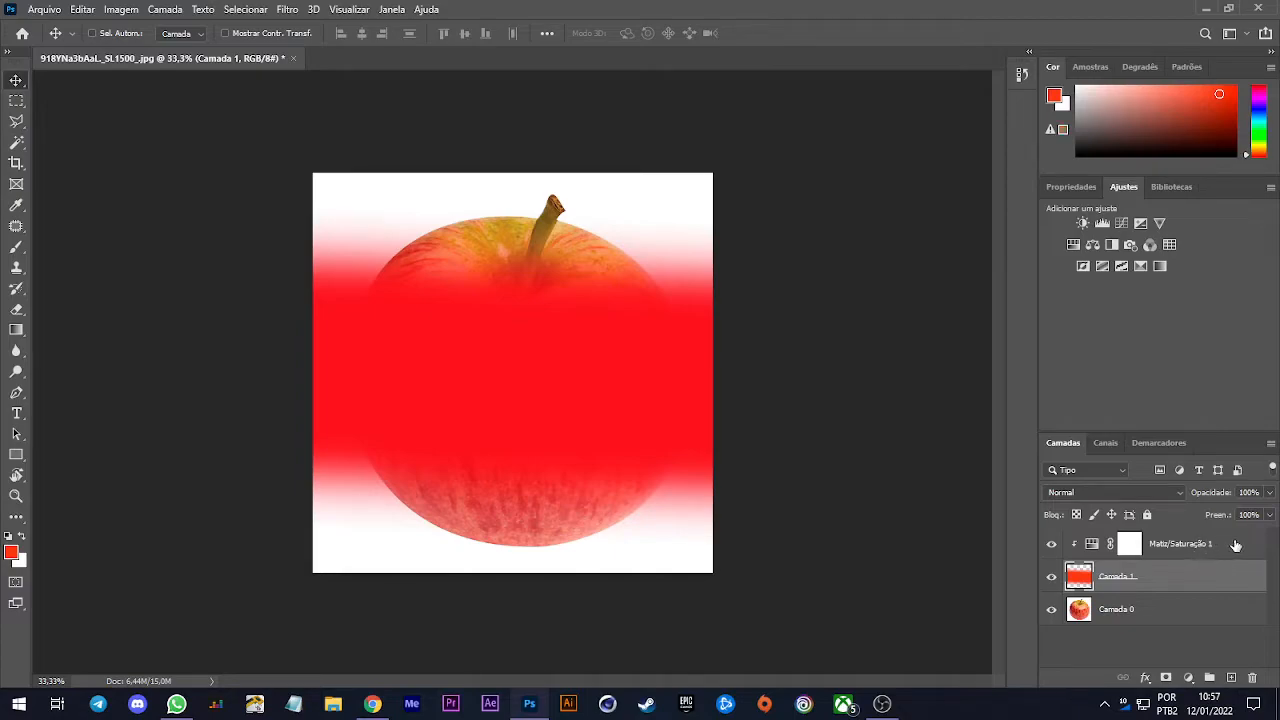
left_click(1236, 545)
left_click(1091, 543)
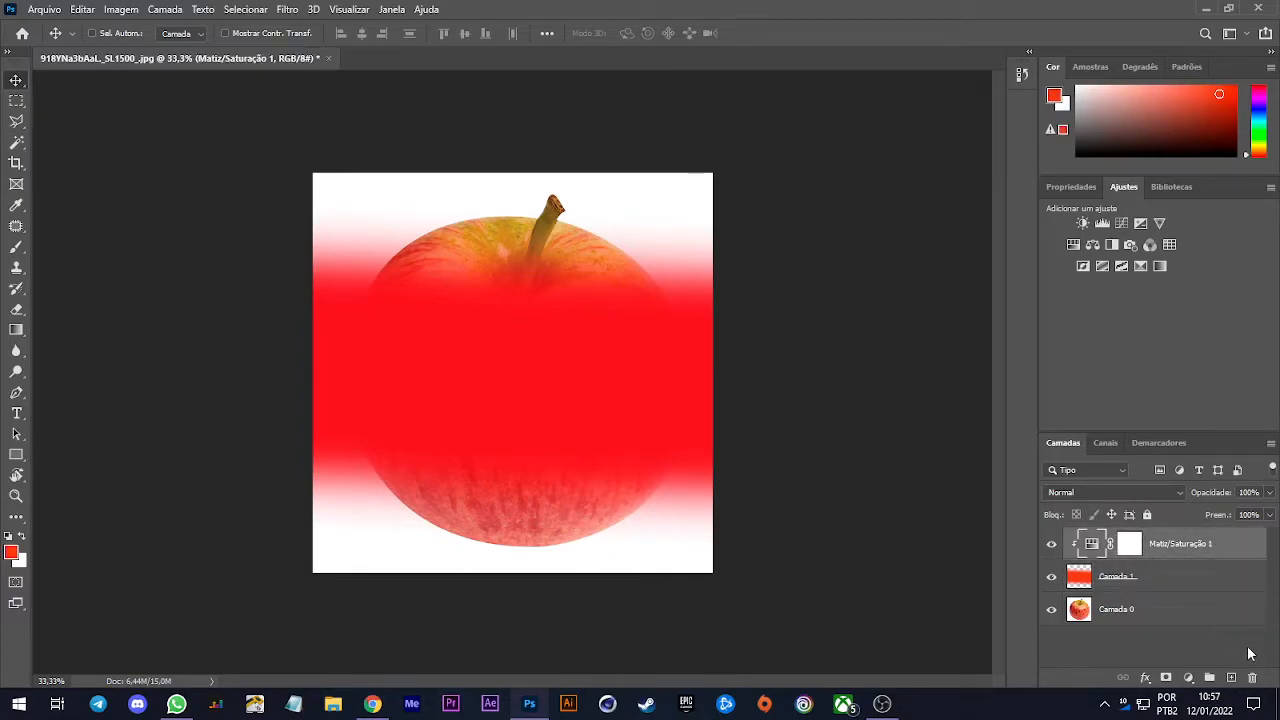
left_click(1254, 678)
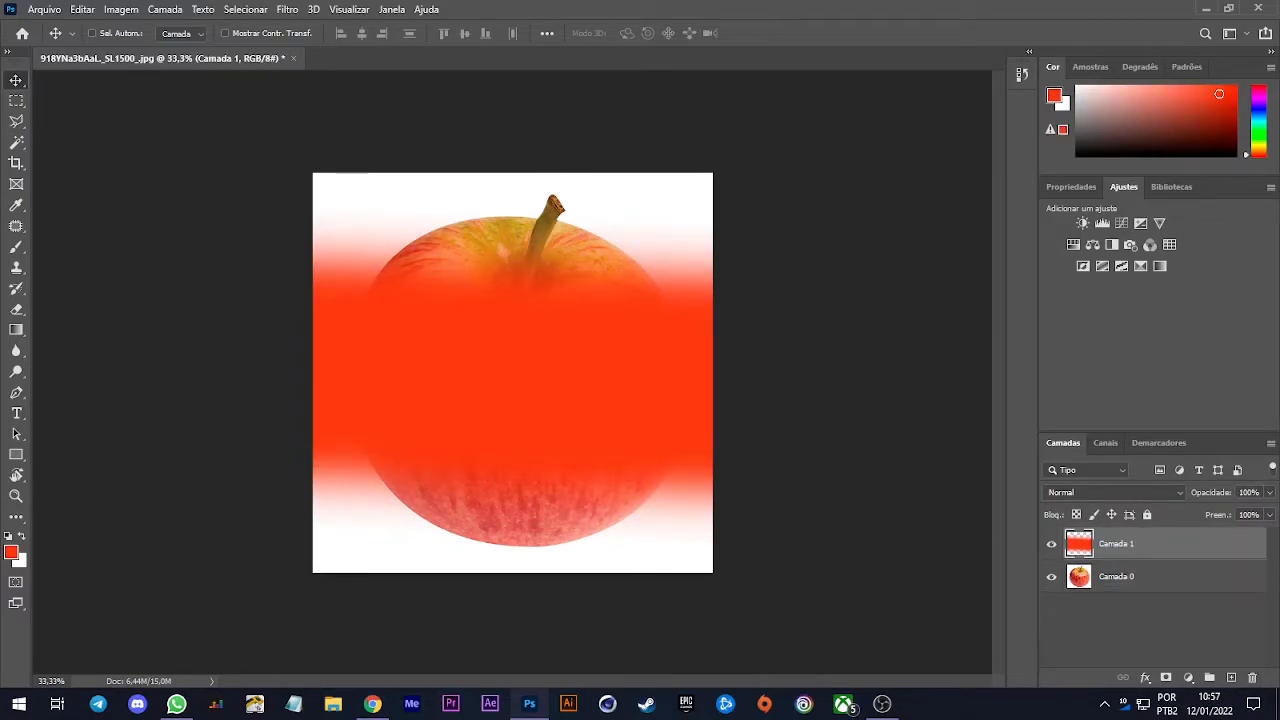
left_click(1252, 678)
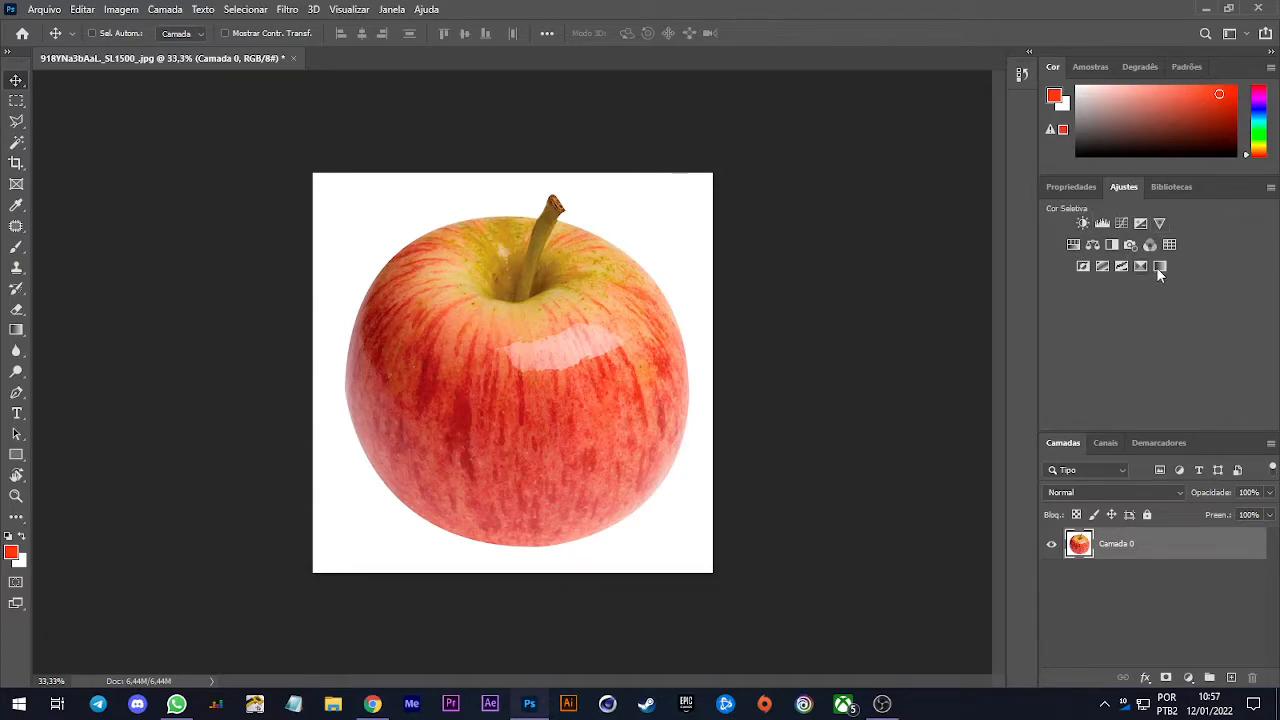
Add a Brilho/Contraste adjustment layer above Camada 0 with brightness -97 and contrast 83
left_click(1083, 224)
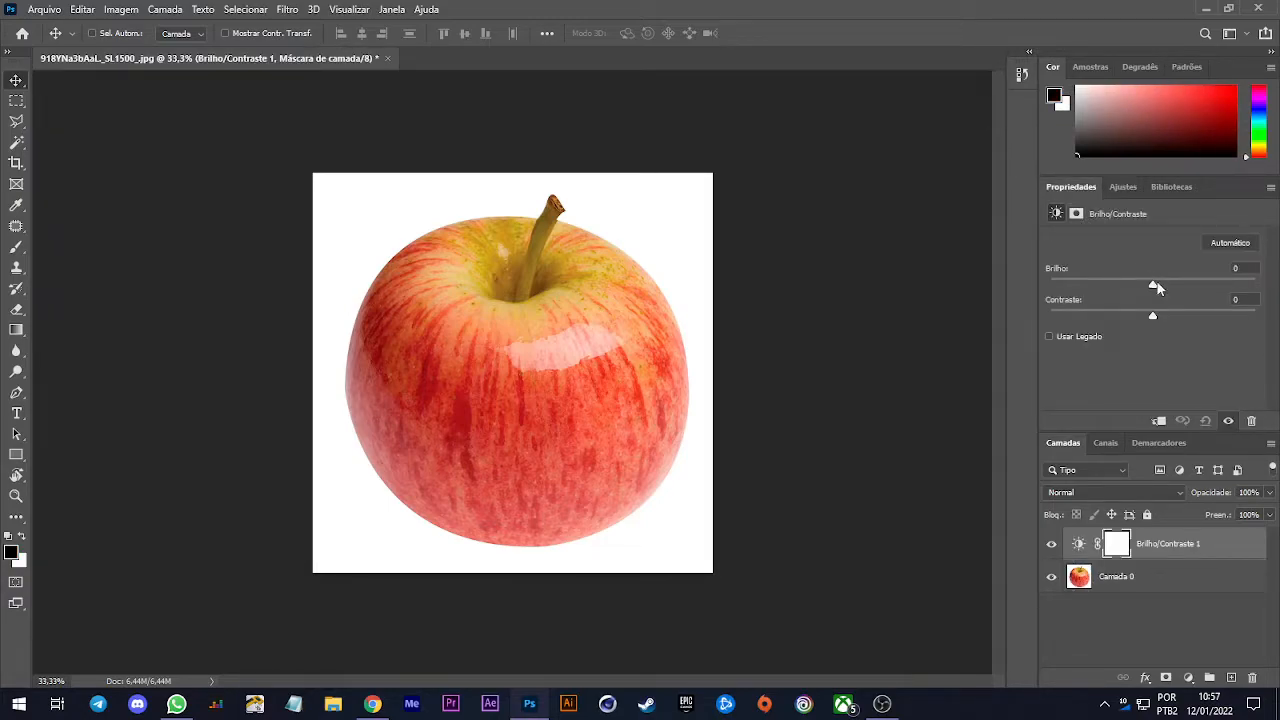
left_click_drag(1147, 289, 1086, 277)
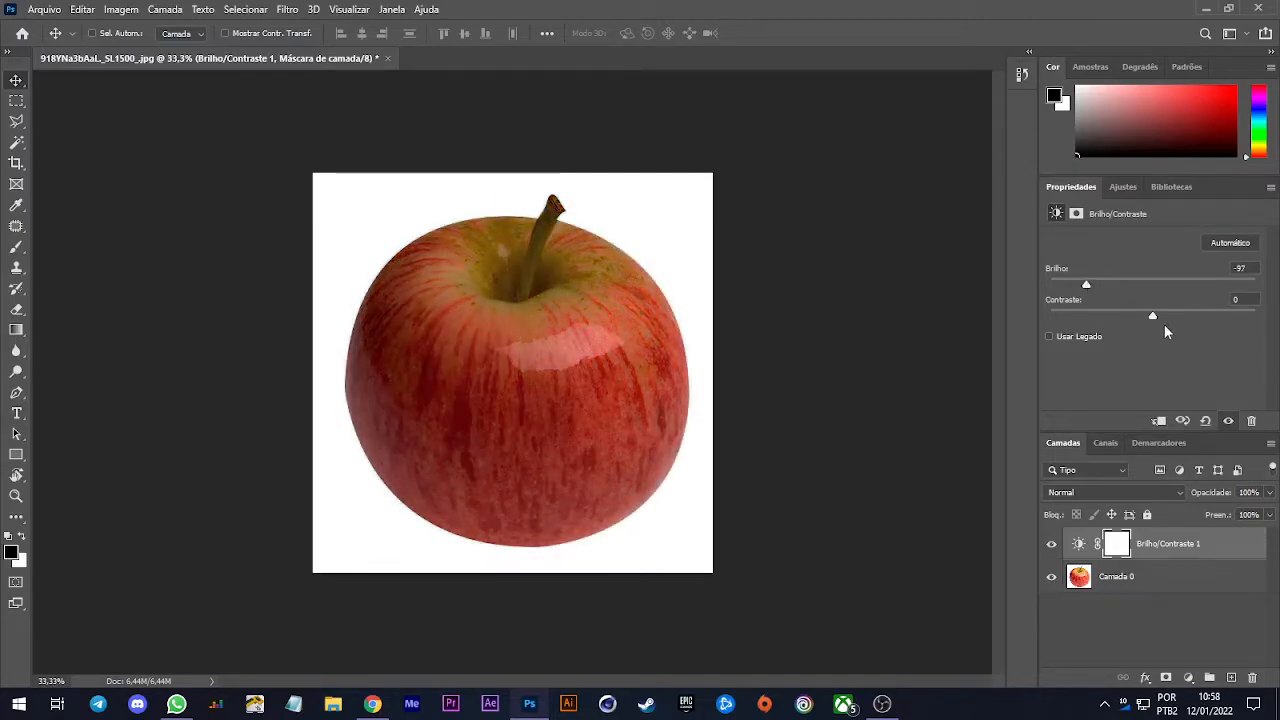
left_click_drag(1153, 318, 1237, 318)
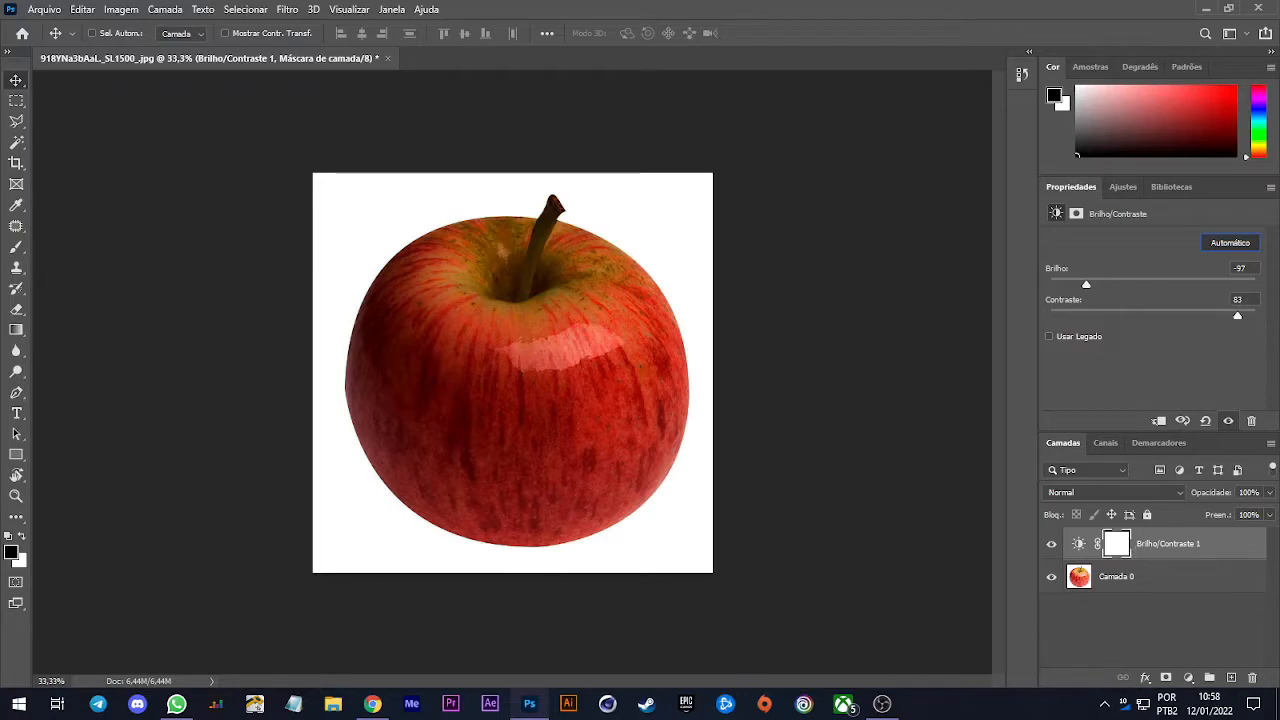
Apply the automatic correction to the Brilho/Contraste layer and toggle its visibility to compare the apple before and after
left_click(1234, 241)
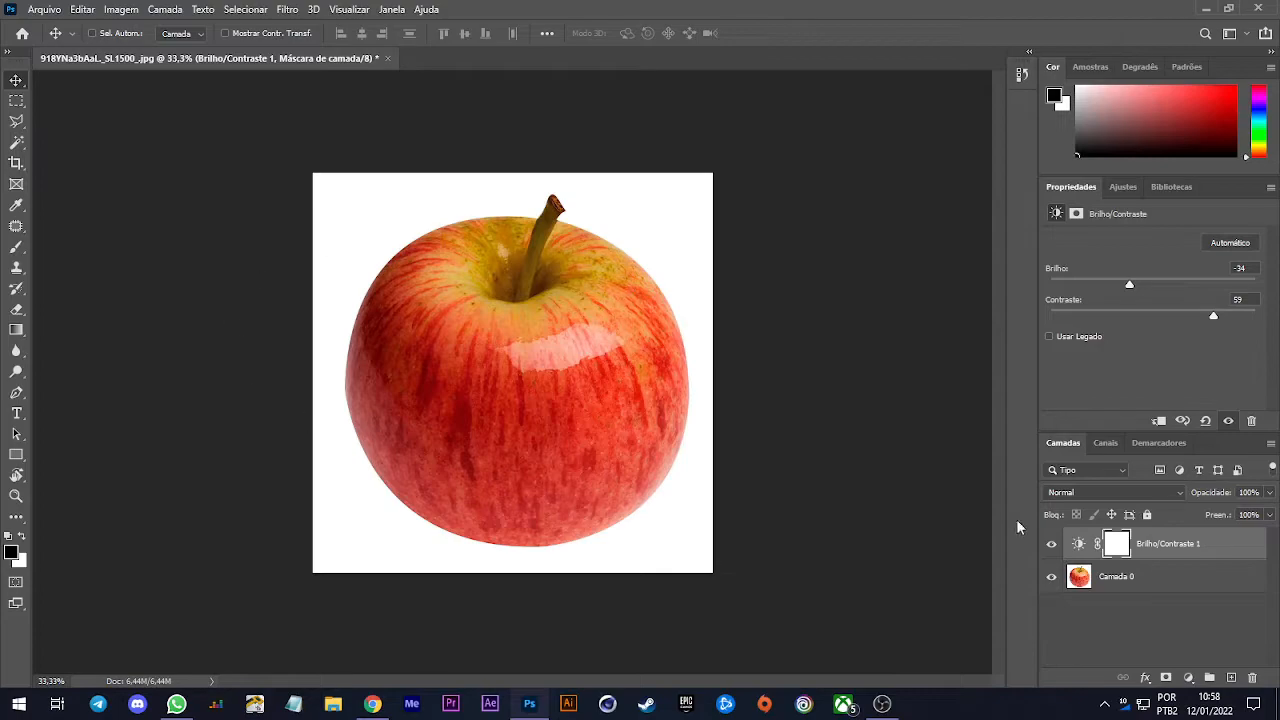
left_click(1051, 543)
left_click(1051, 543)
left_click(1051, 543)
left_click(1051, 543)
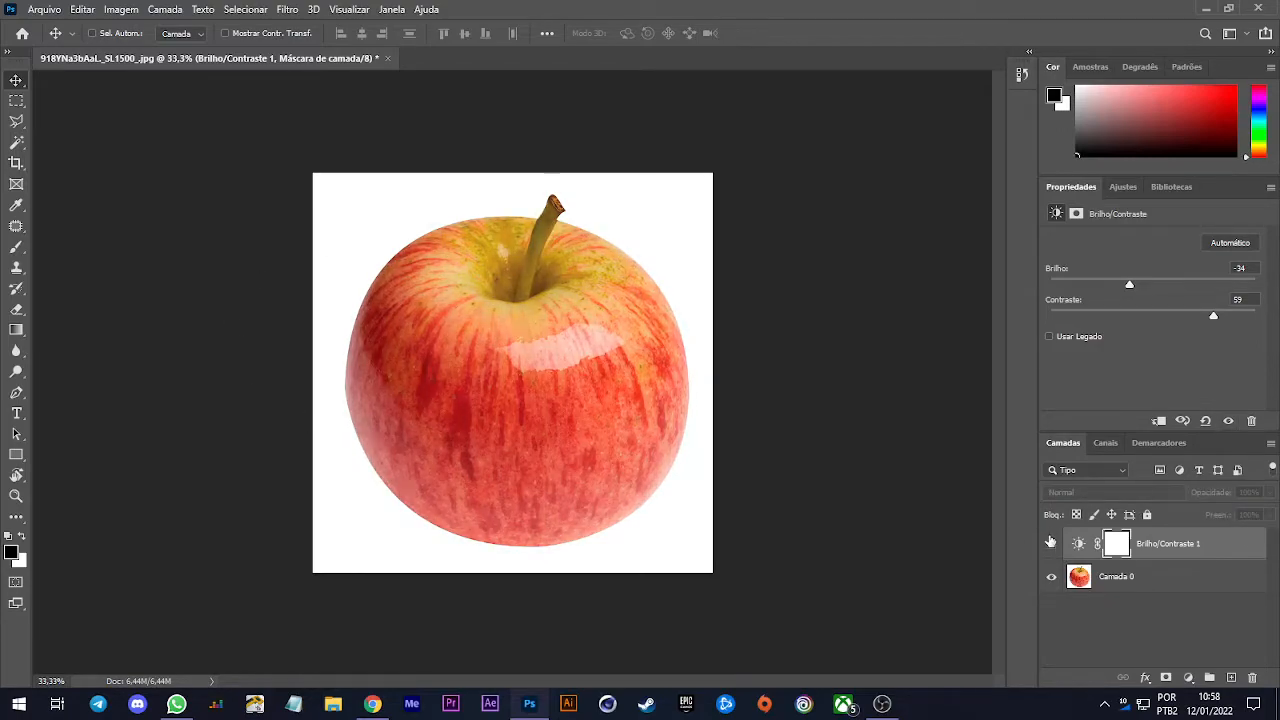
left_click(1051, 543)
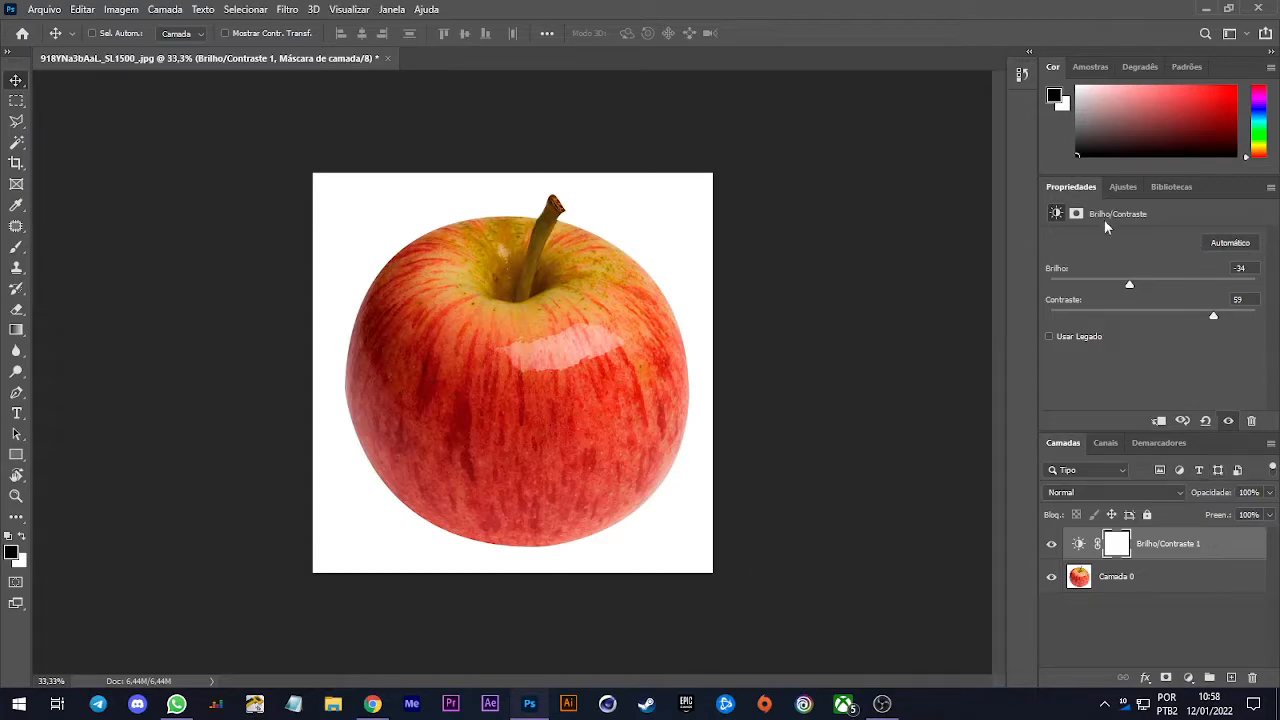
Delete the Brilho/Contraste adjustment layer and add a Níveis adjustment layer above Camada 0
left_click(1251, 420)
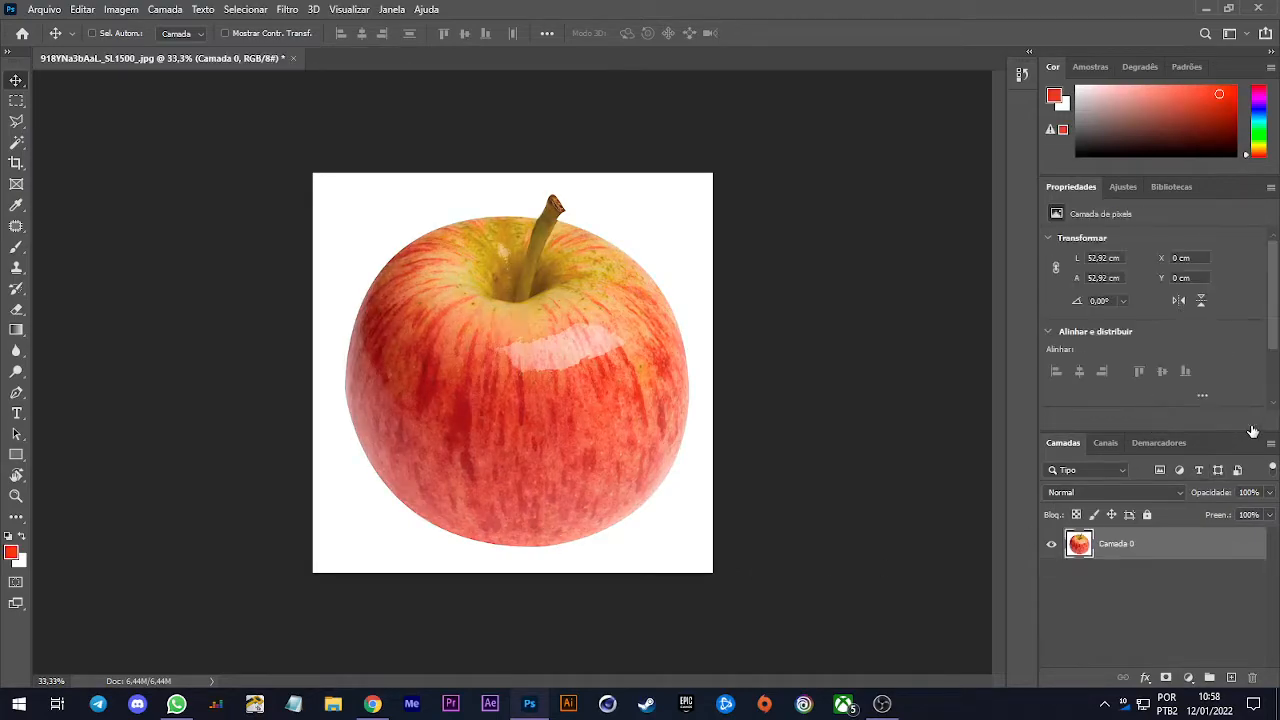
left_click(1128, 185)
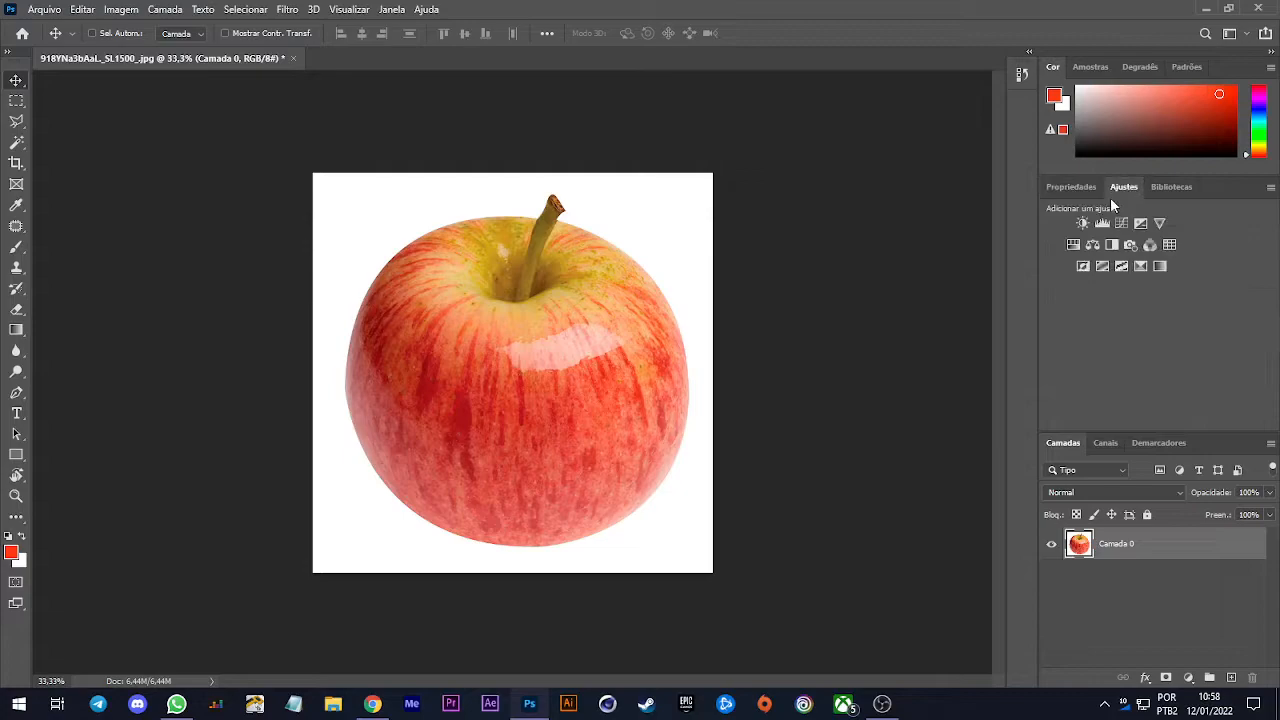
left_click(1102, 224)
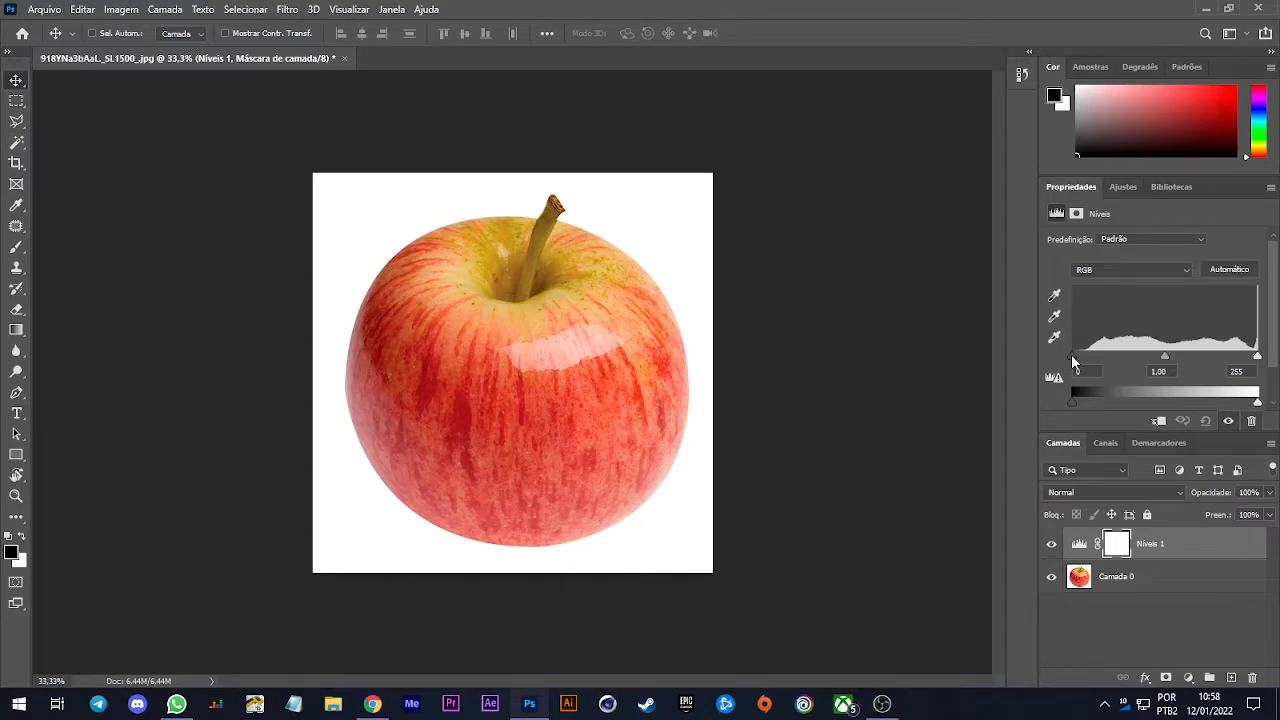
Set the Níveis black input to 18 and white input to 246, and toggle the layer off and on to compare
mouse_move(1071, 349)
left_mouse_down()
mouse_move(1000, 360)
mouse_move(1150, 358)
mouse_move(997, 352)
mouse_move(1088, 362)
left_mouse_up()
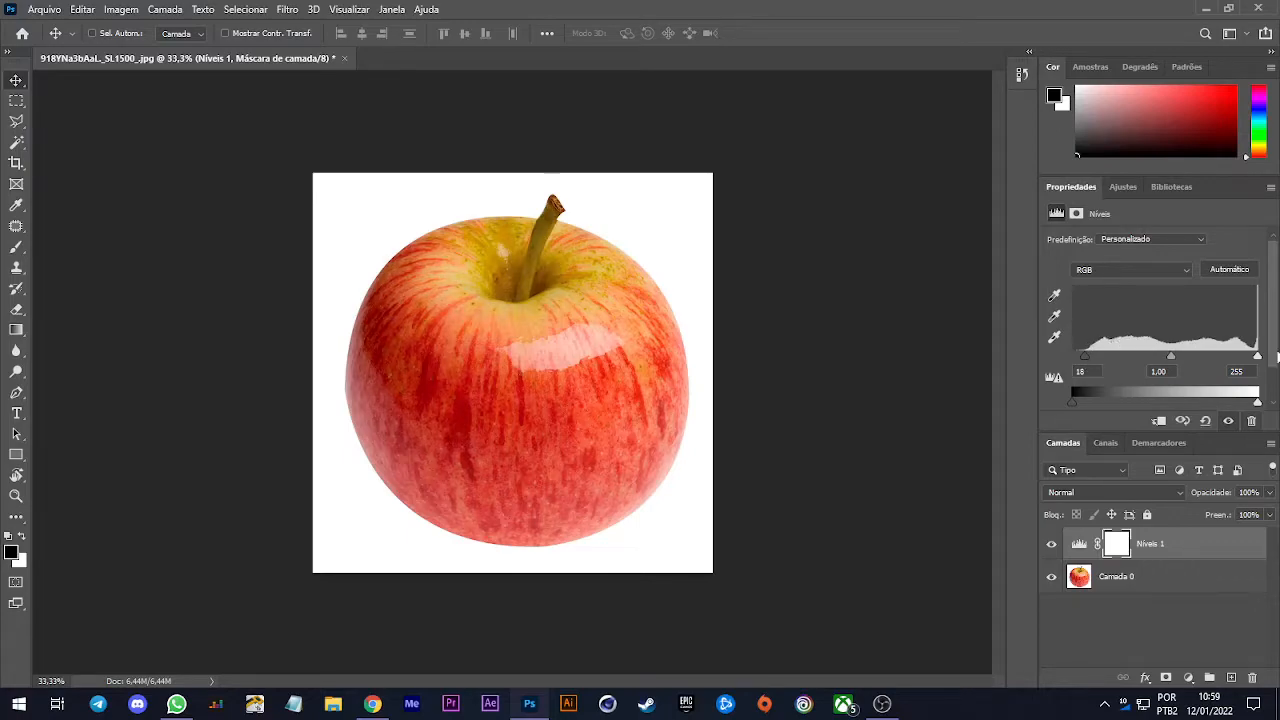
left_click_drag(1257, 357, 1253, 362)
left_click(1052, 545)
left_click(1051, 545)
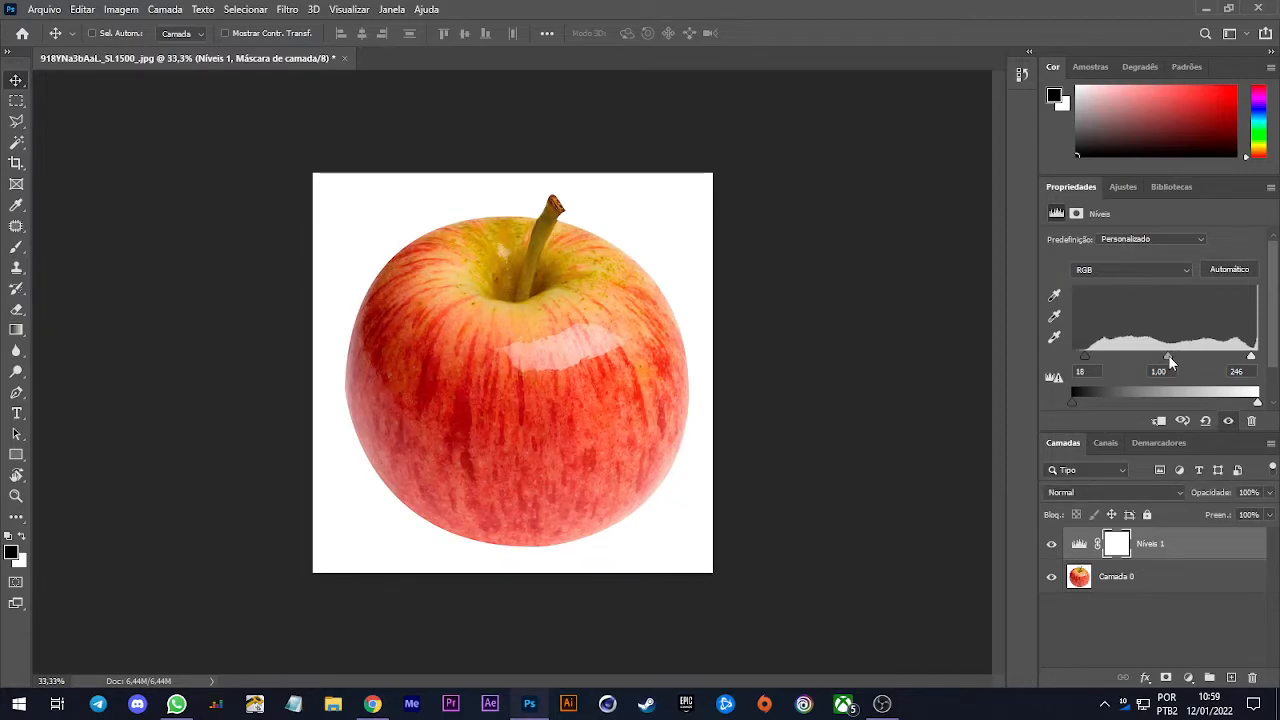
Set the Níveis midtone input to 0.74 and toggle the layer off and on to compare
mouse_move(1170, 357)
left_mouse_down()
mouse_move(1211, 353)
mouse_move(1142, 360)
mouse_move(1184, 356)
left_mouse_up()
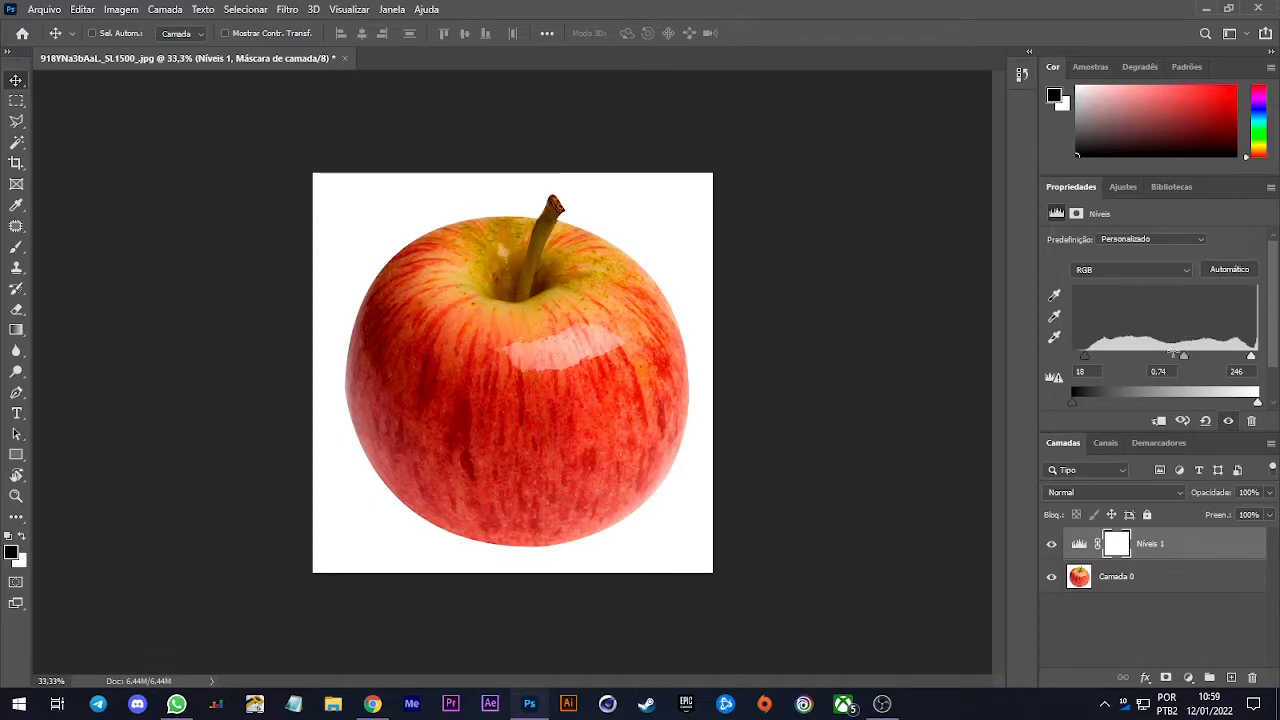
left_click(1053, 548)
left_click(1053, 548)
Clip the Níveis adjustment layer to Camada 0 and clear the layer selection
left_click(1193, 543)
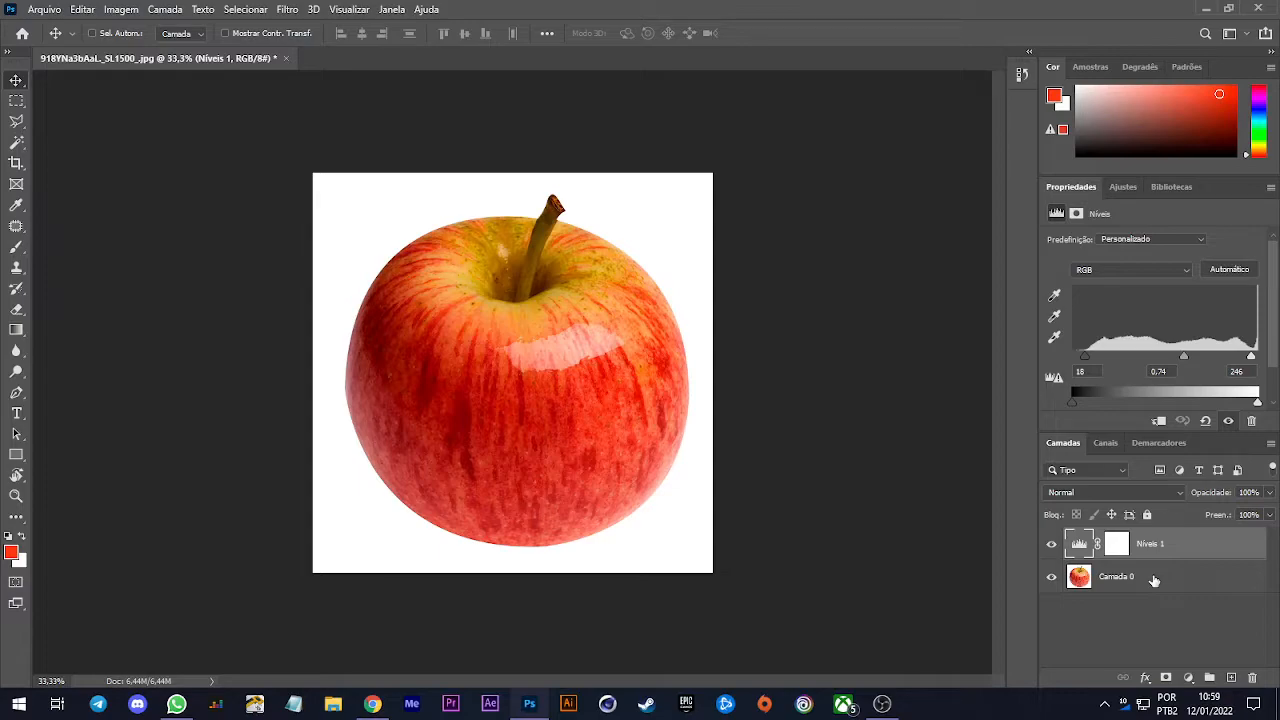
left_click(1156, 422)
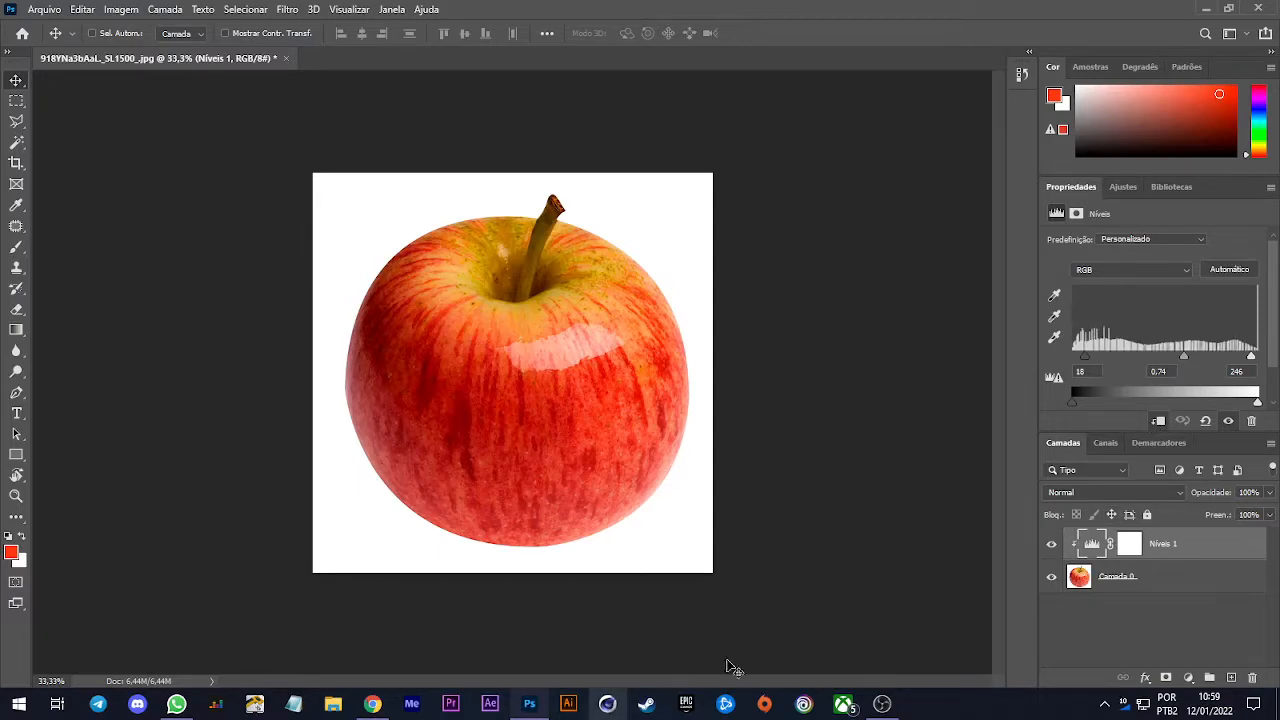
left_click(1149, 594)
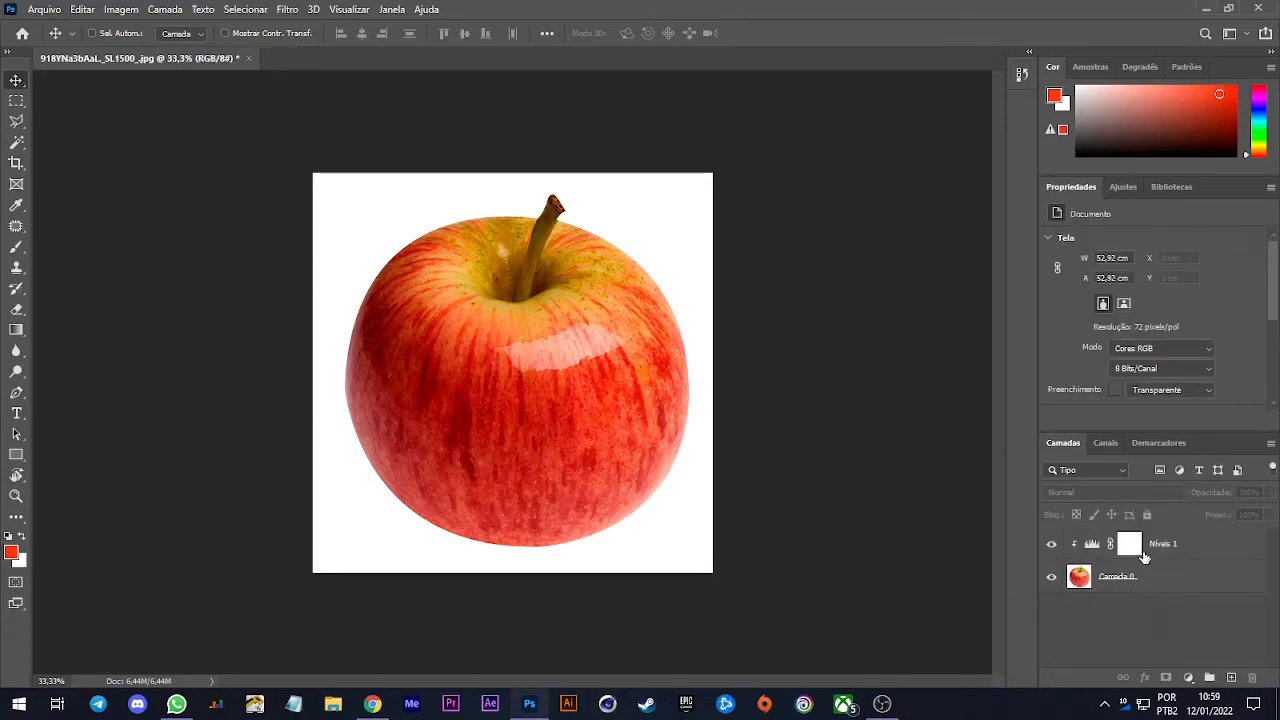
Delete the Níveis adjustment layer and add an Equilíbrio de Cores adjustment layer above Camada 0
left_click(1196, 554)
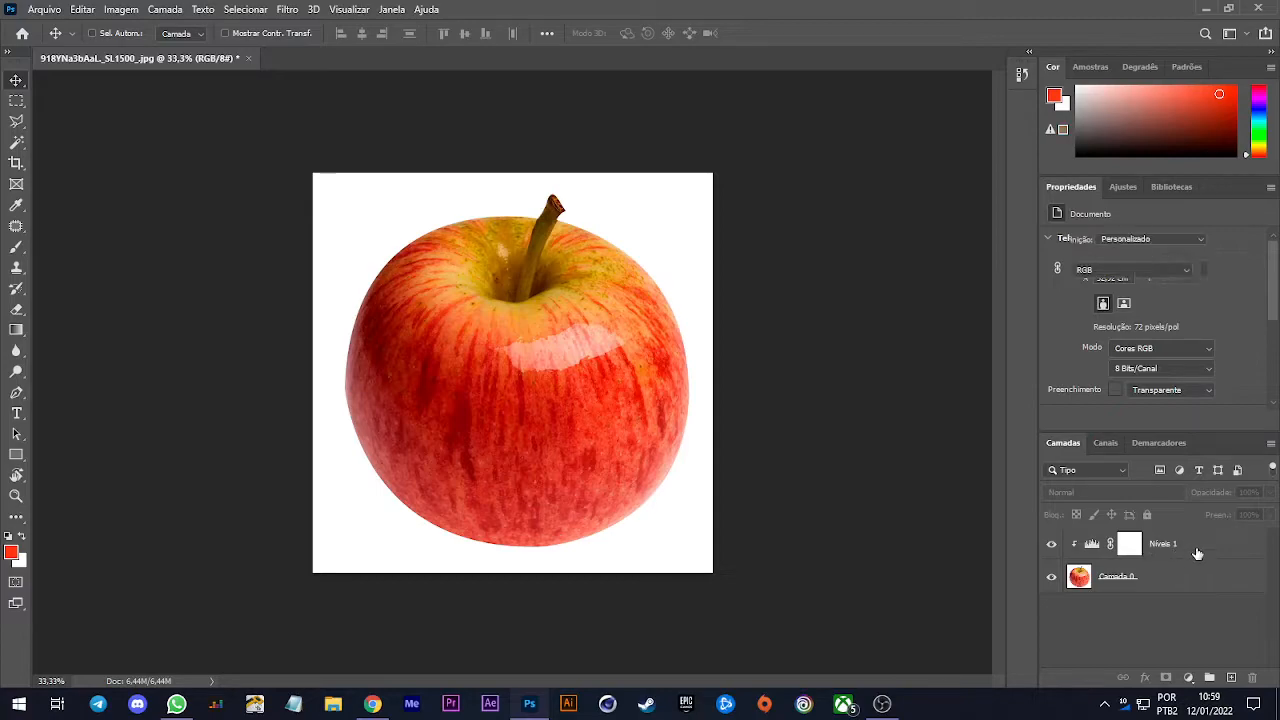
key("Delete")
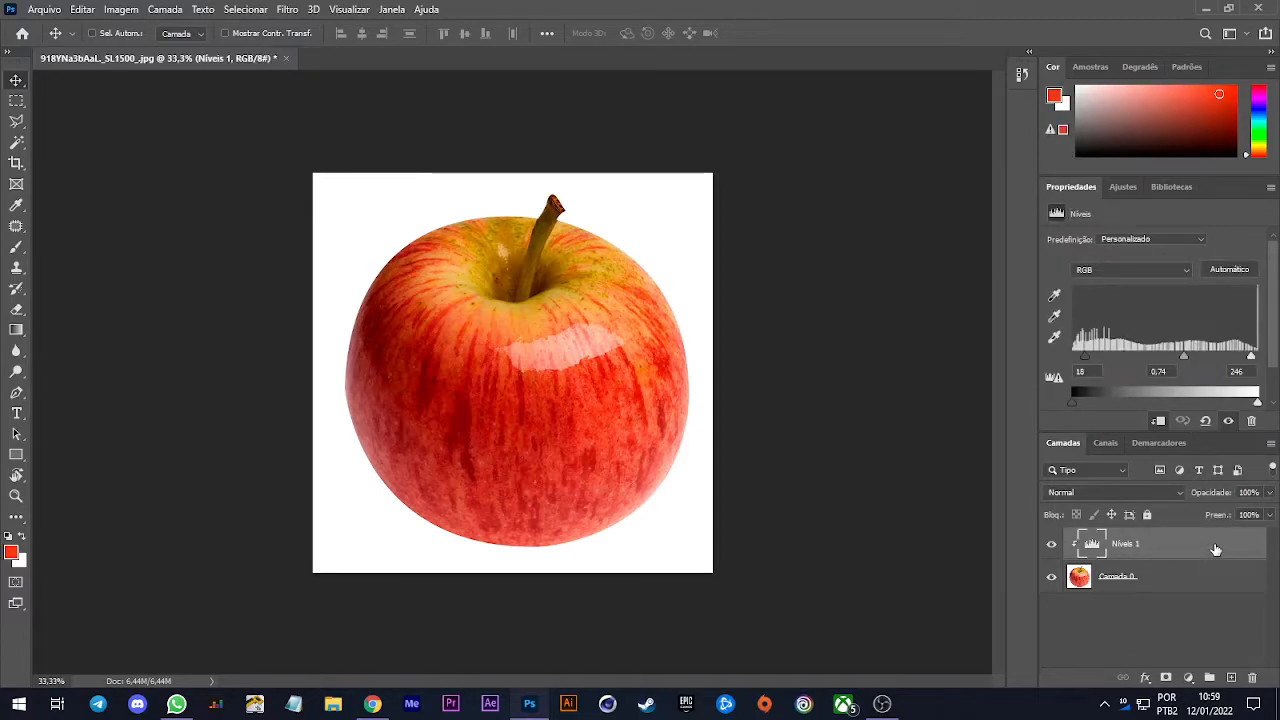
left_click(1122, 185)
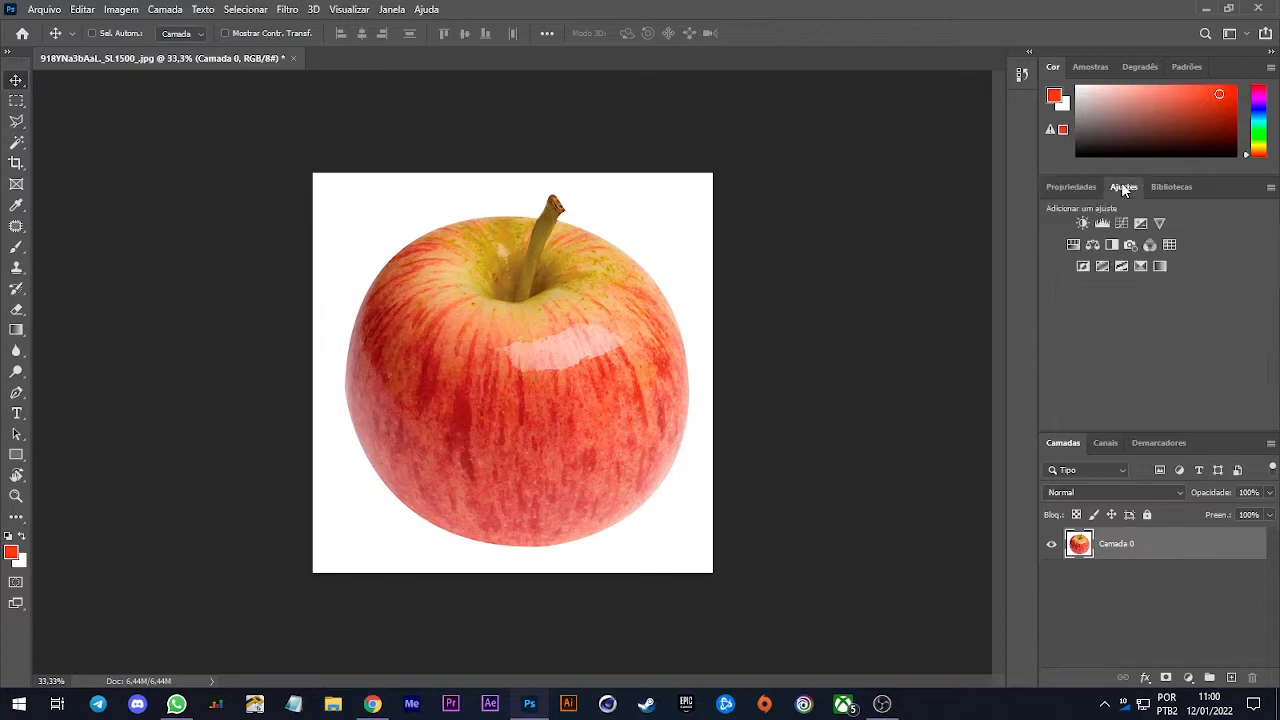
left_click(1093, 246)
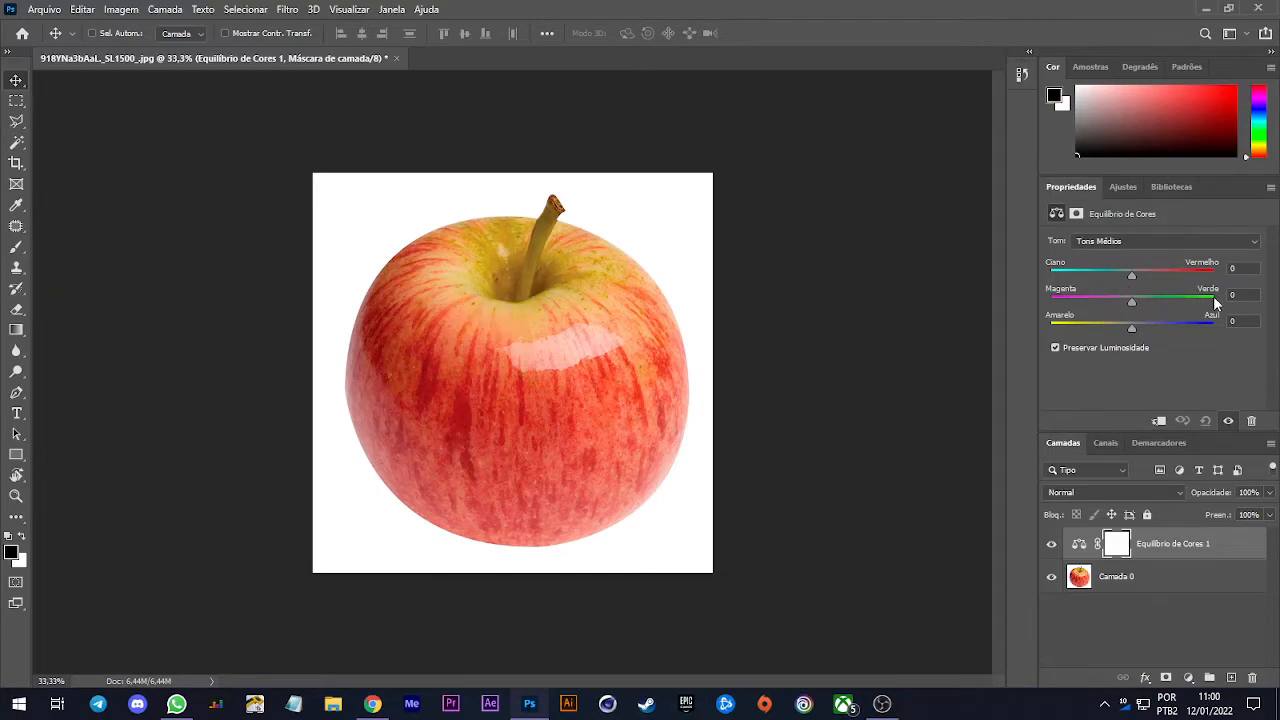
Set the midtones of Equilíbrio de Cores to Ciano/Vermelho +45 and Magenta/Verde -35, and toggle the layer's visibility to compare
left_click_drag(1132, 303, 1091, 316)
left_click(1134, 276)
left_click_drag(1134, 278, 1169, 279)
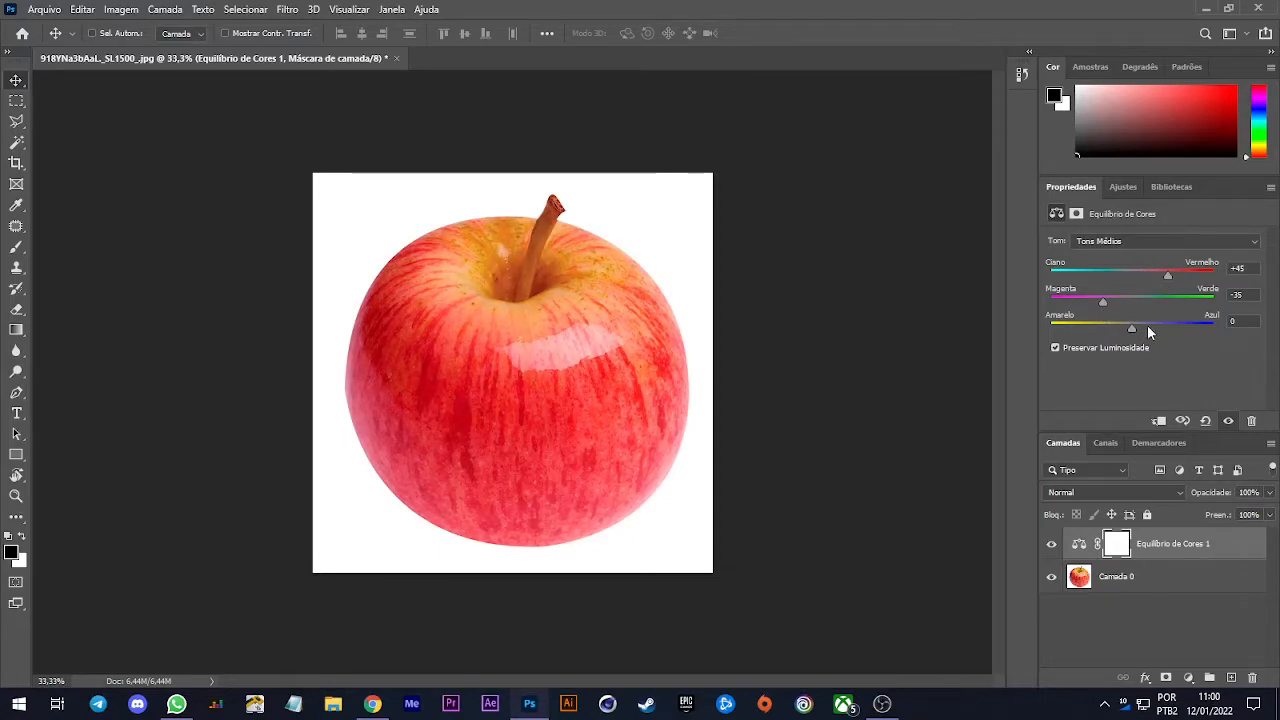
mouse_move(1131, 328)
left_mouse_down()
mouse_move(1114, 327)
mouse_move(1131, 328)
left_mouse_up()
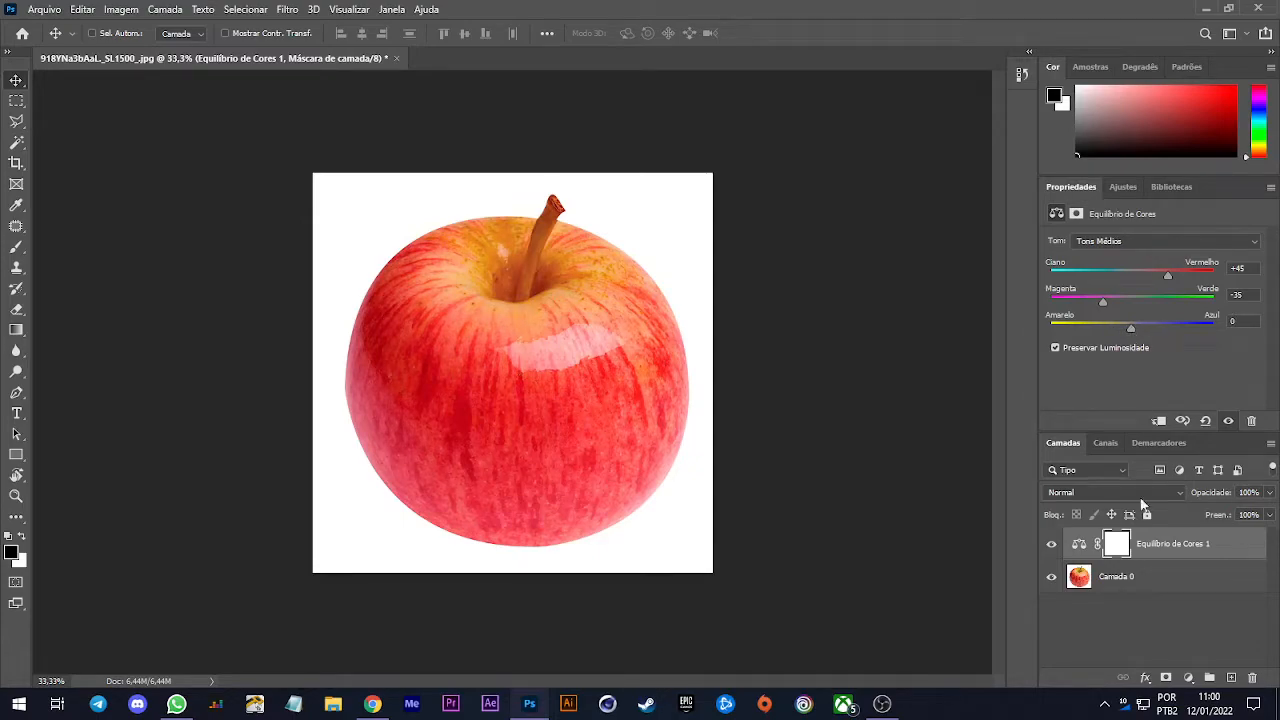
left_click(1051, 544)
left_click(1051, 544)
left_click(1051, 544)
left_click(1051, 544)
Delete the Equilíbrio de Cores adjustment layer and open the list of fill and adjustment layer types
left_click(1232, 546)
left_click(1251, 679)
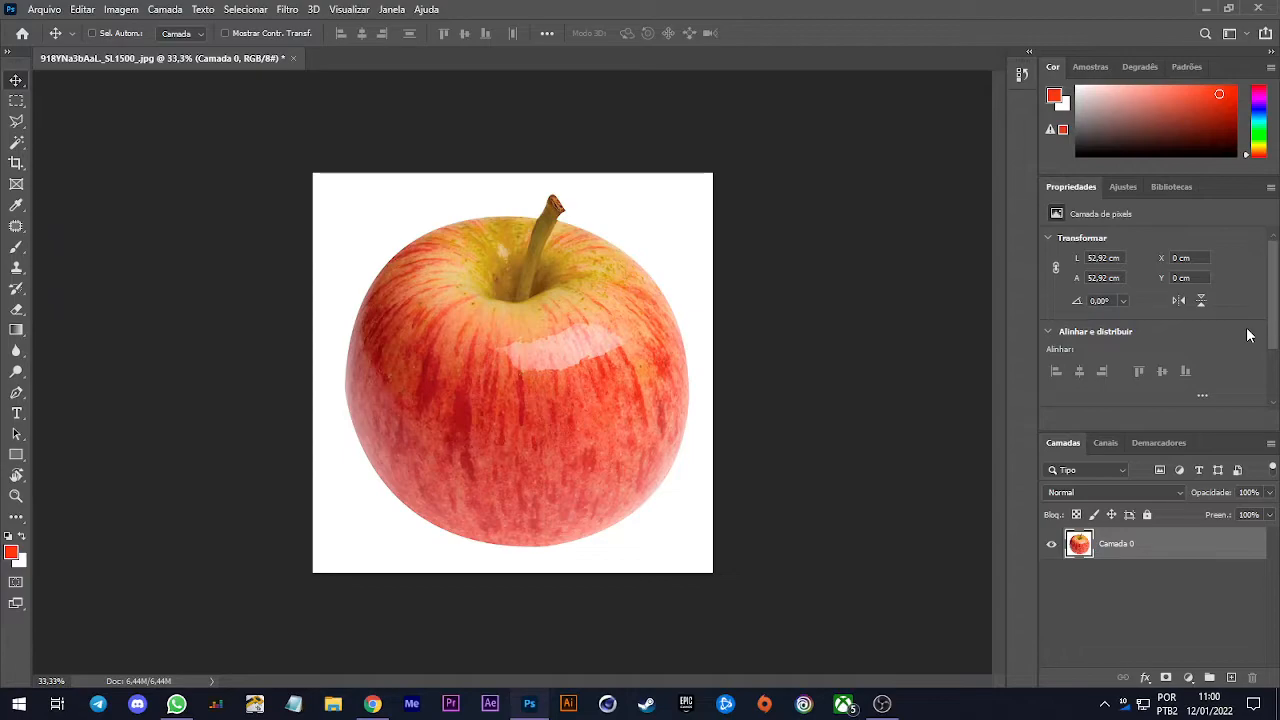
left_click(1122, 187)
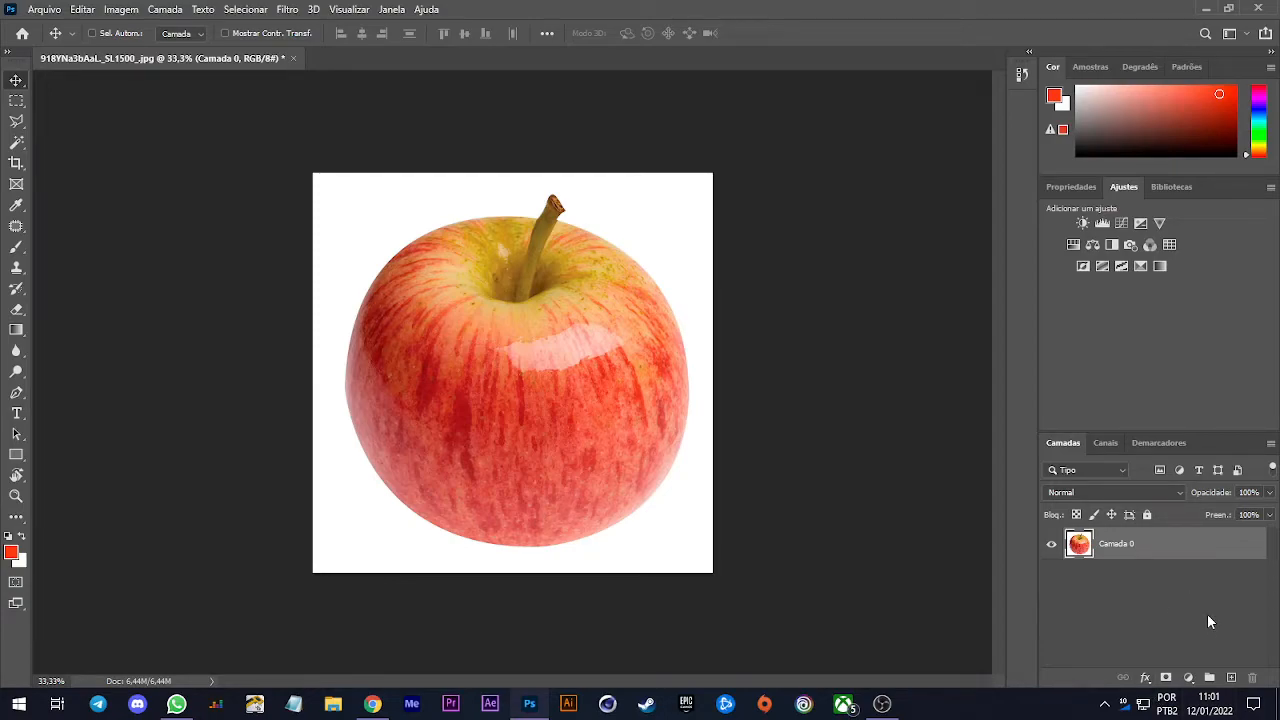
left_click(1188, 678)
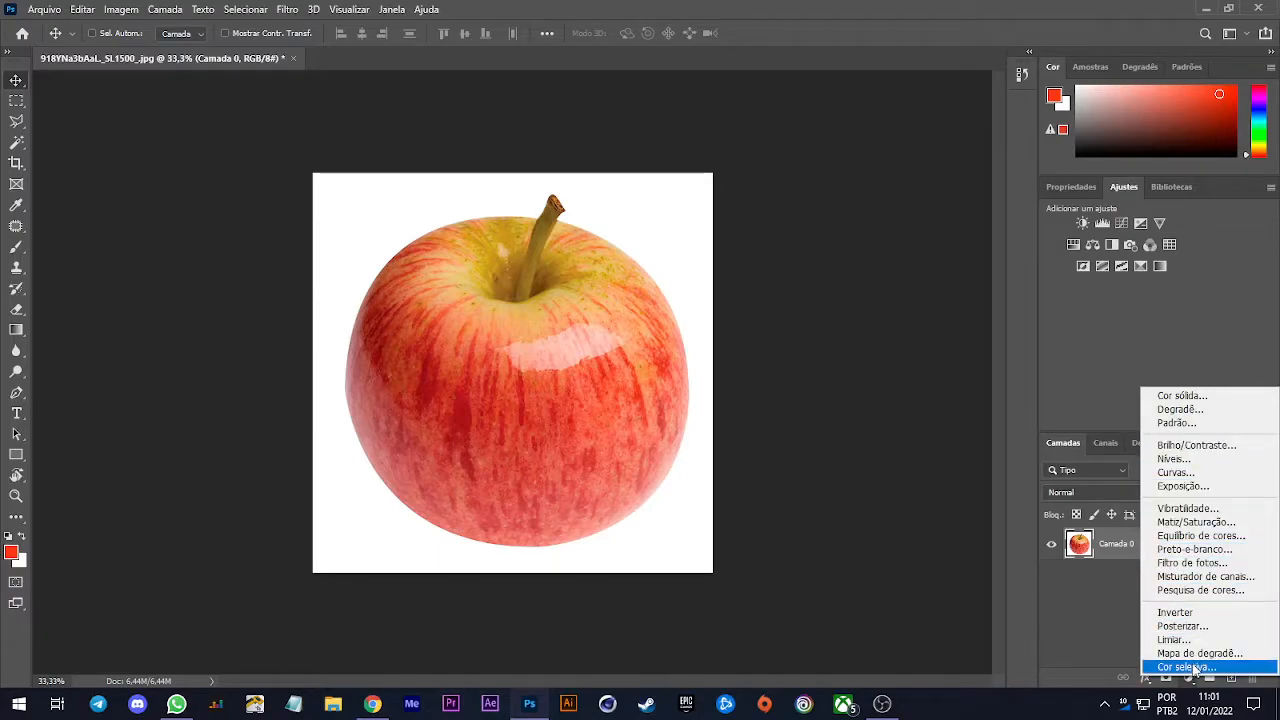
Add a Vibratilidade adjustment layer above Camada 0 and undo it
left_click(1188, 513)
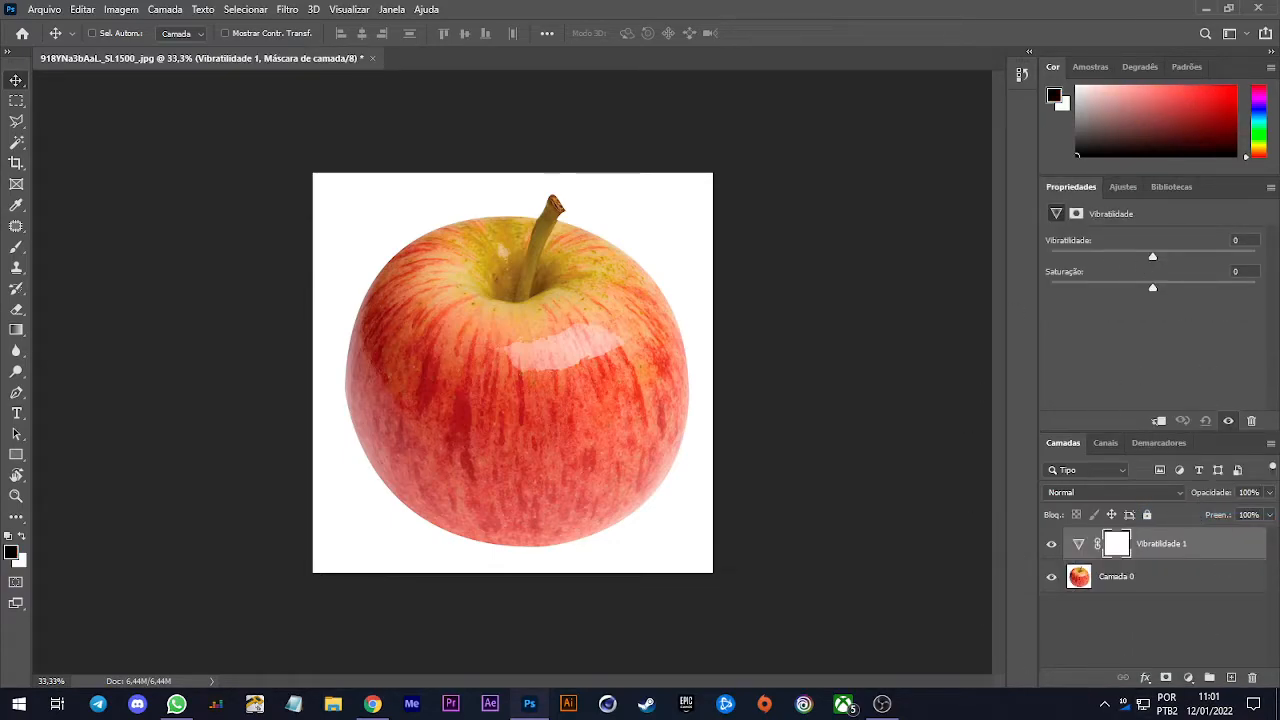
key("ctrl+z")
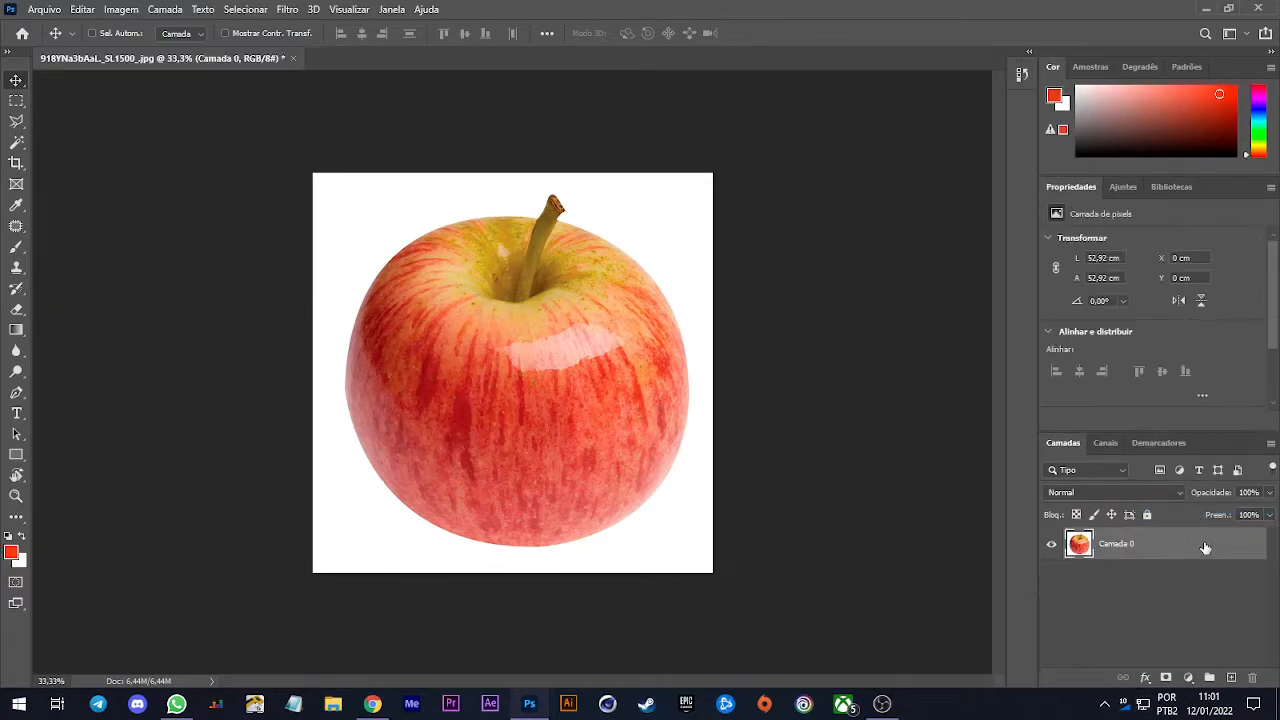
Add a Cor sólida fill layer above Camada 0 in a dark neutral gray
left_click(1188, 677)
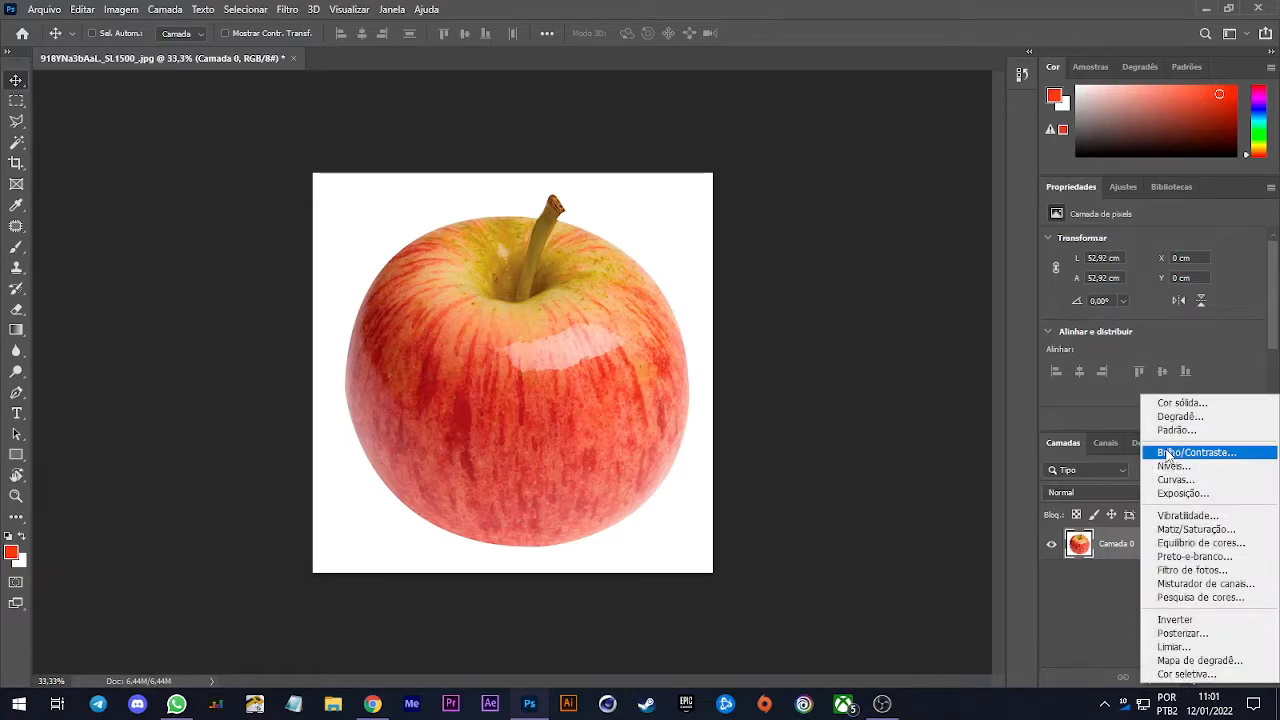
left_click(1193, 404)
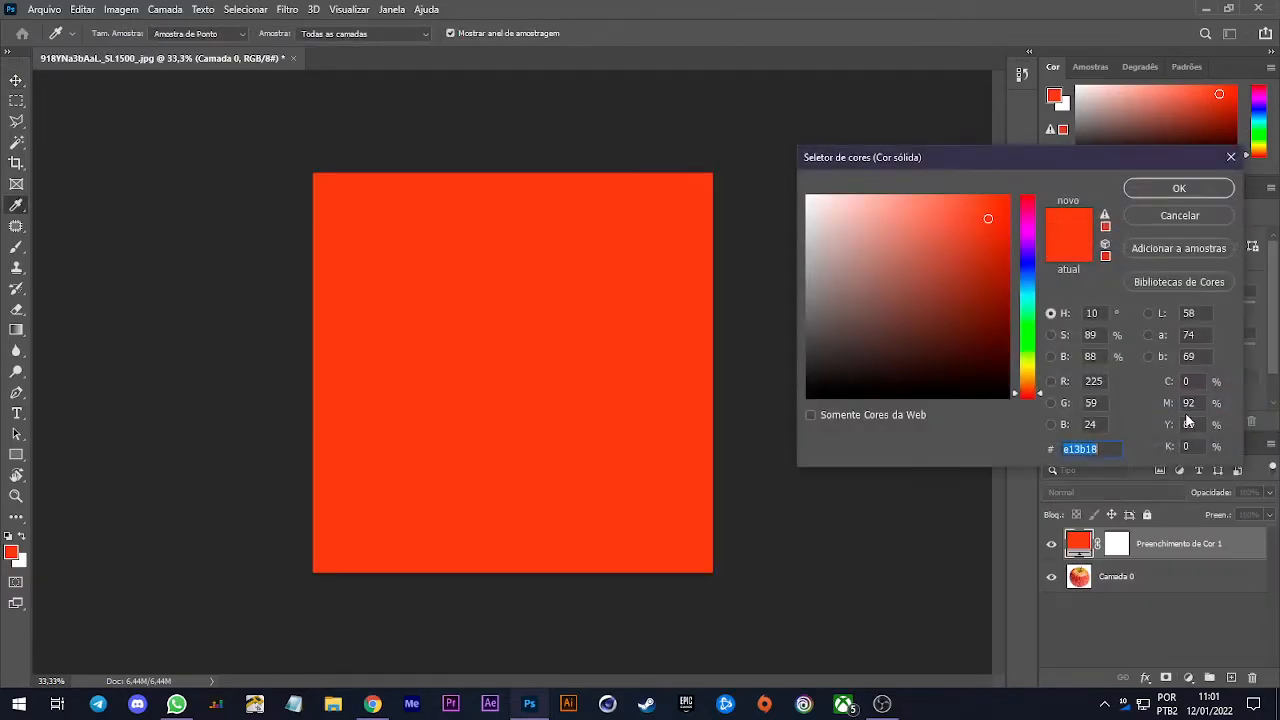
left_click_drag(922, 326, 1037, 334)
mouse_move(948, 217)
left_mouse_down()
mouse_move(894, 297)
mouse_move(766, 366)
mouse_move(789, 200)
mouse_move(751, 346)
left_mouse_up()
left_click(1137, 186)
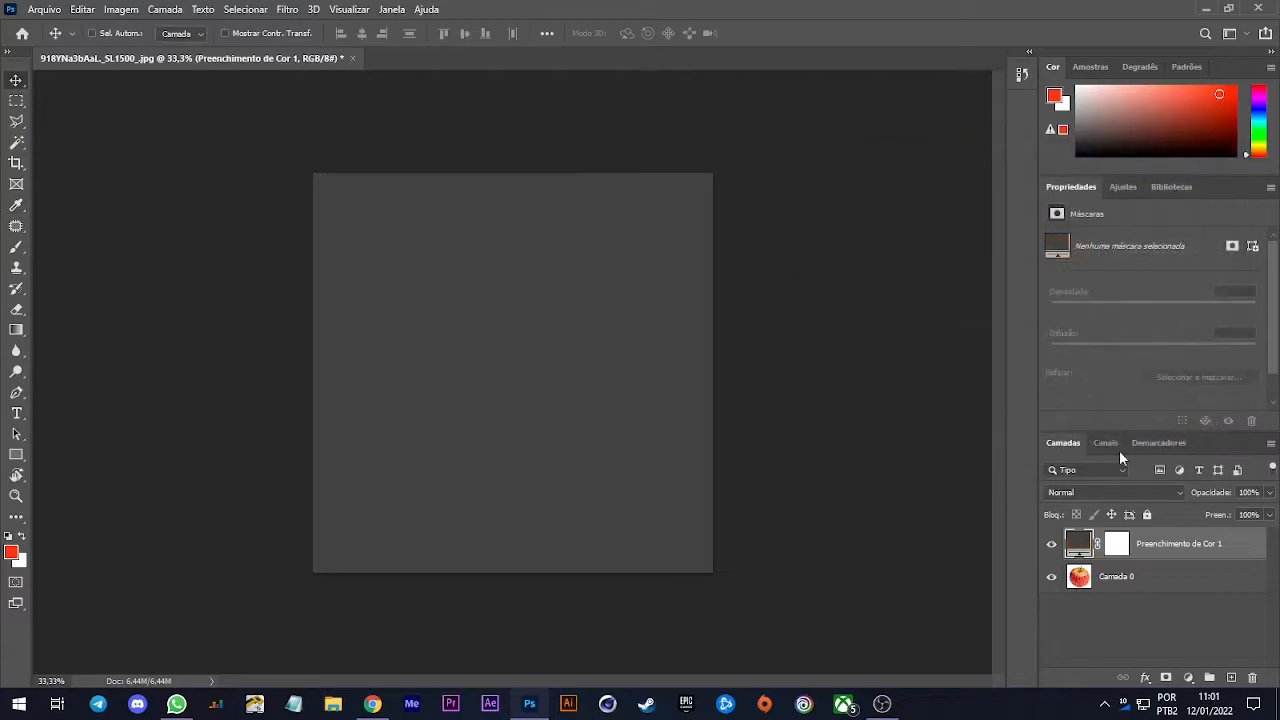
Change the solid color fill to 3e3e3e and delete the fill layer
double_click(1078, 543)
mouse_move(966, 352)
left_mouse_down()
mouse_move(966, 314)
mouse_move(763, 294)
mouse_move(846, 354)
mouse_move(792, 348)
left_mouse_up()
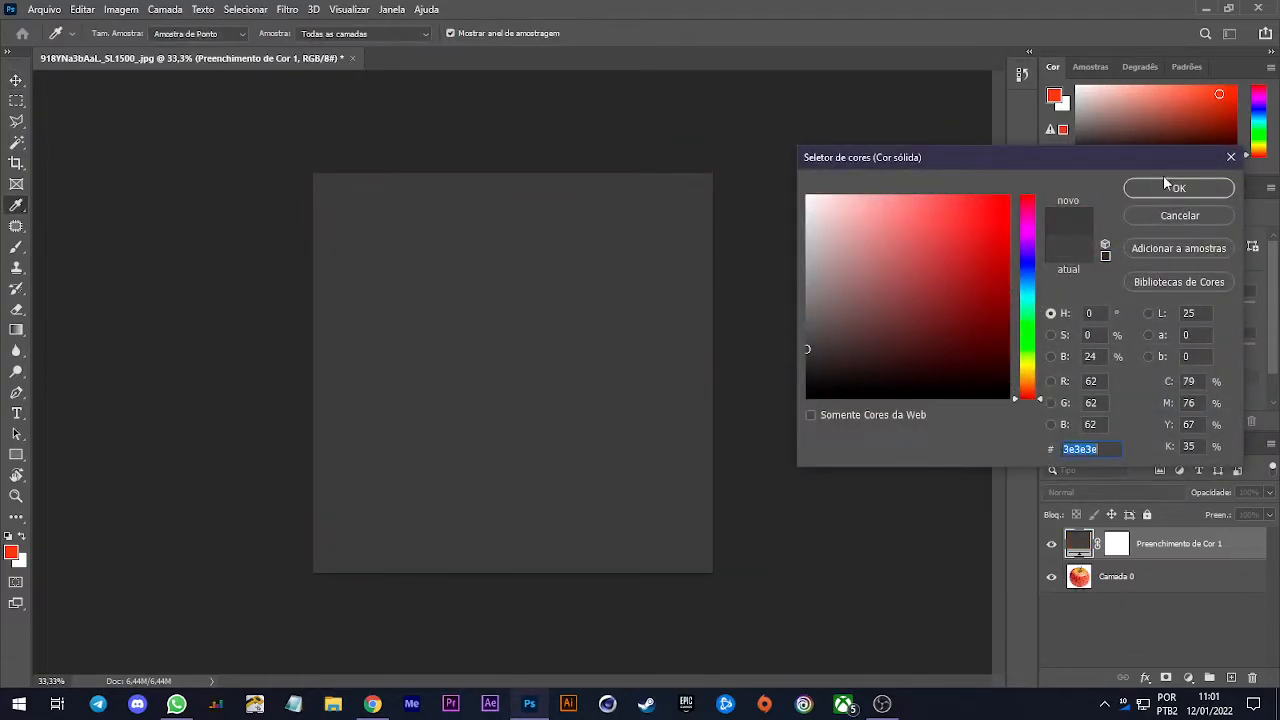
left_click(1165, 190)
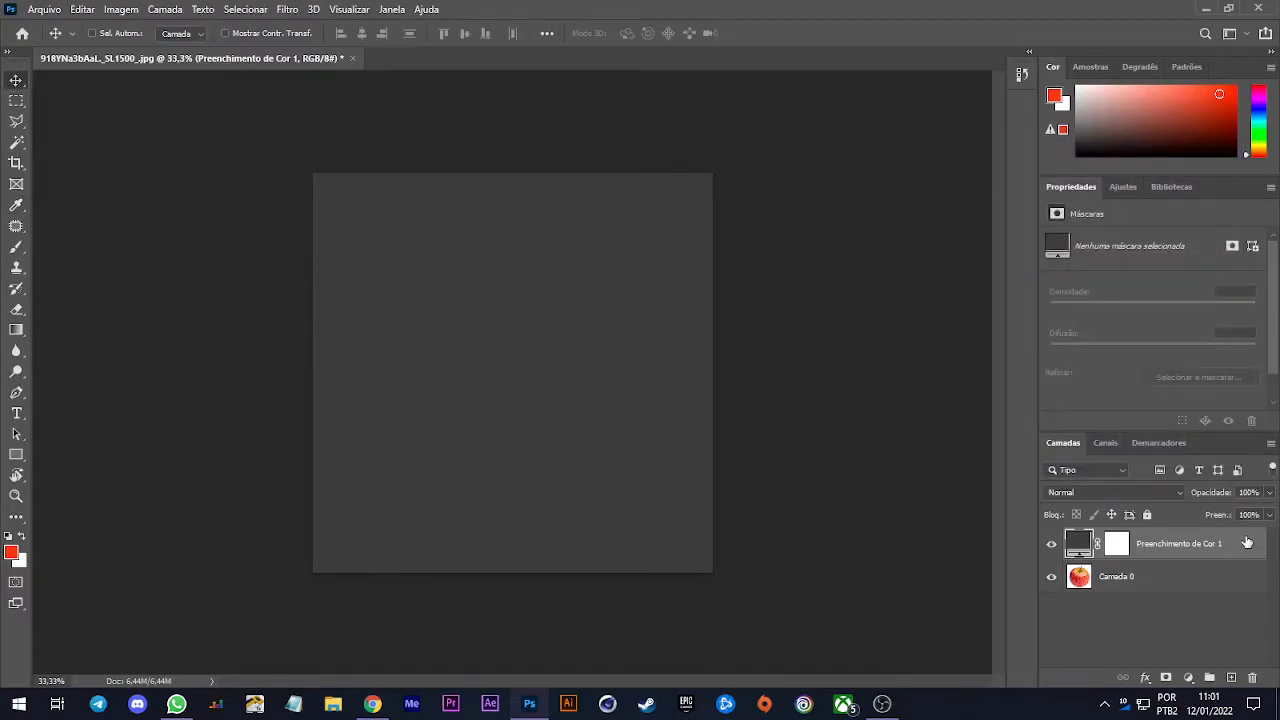
key("Delete")
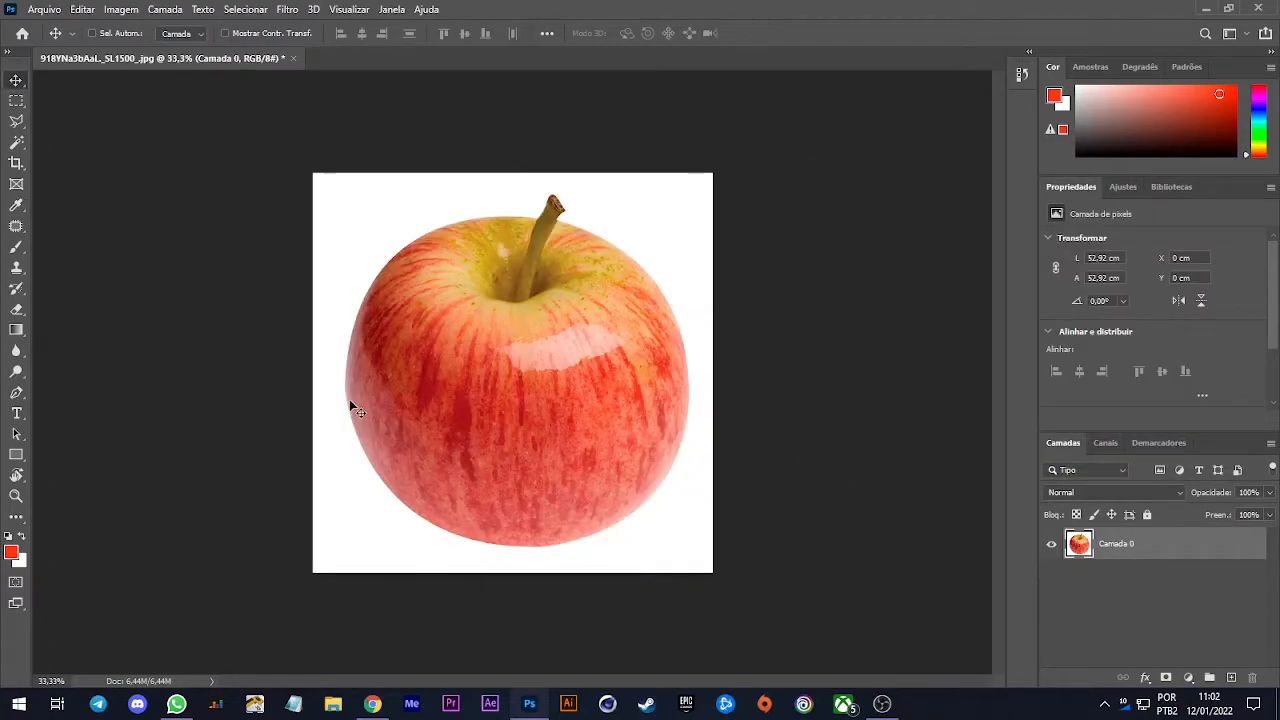
Select the white background around the apple with the Magic Wand and fill it with a Cor sólida layer in 464646
key("w")
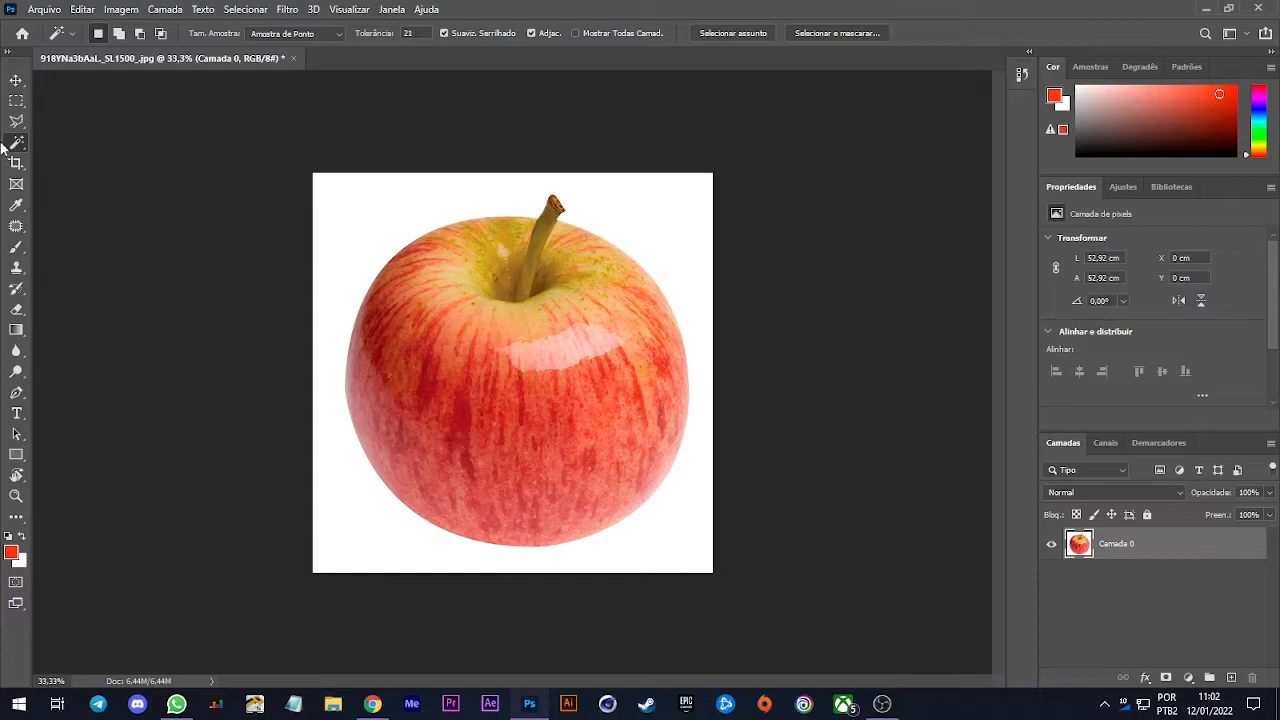
left_click(386, 221)
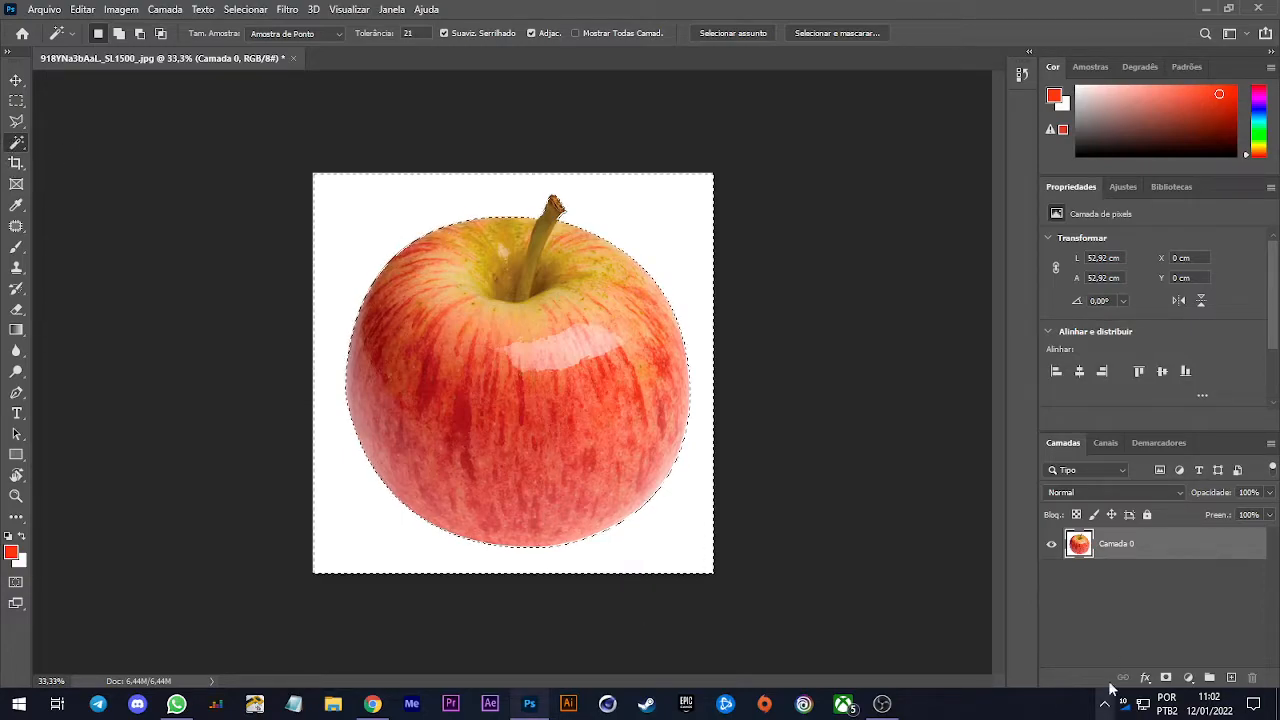
left_click(1188, 678)
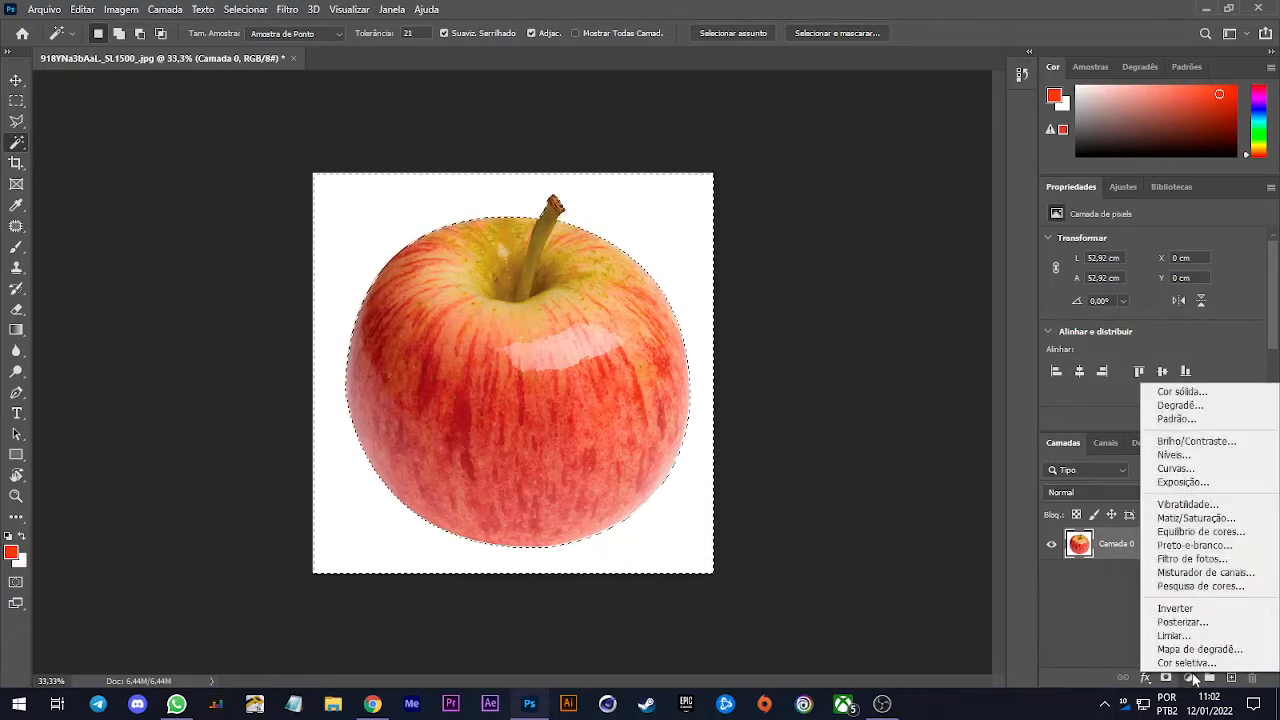
left_click(1182, 391)
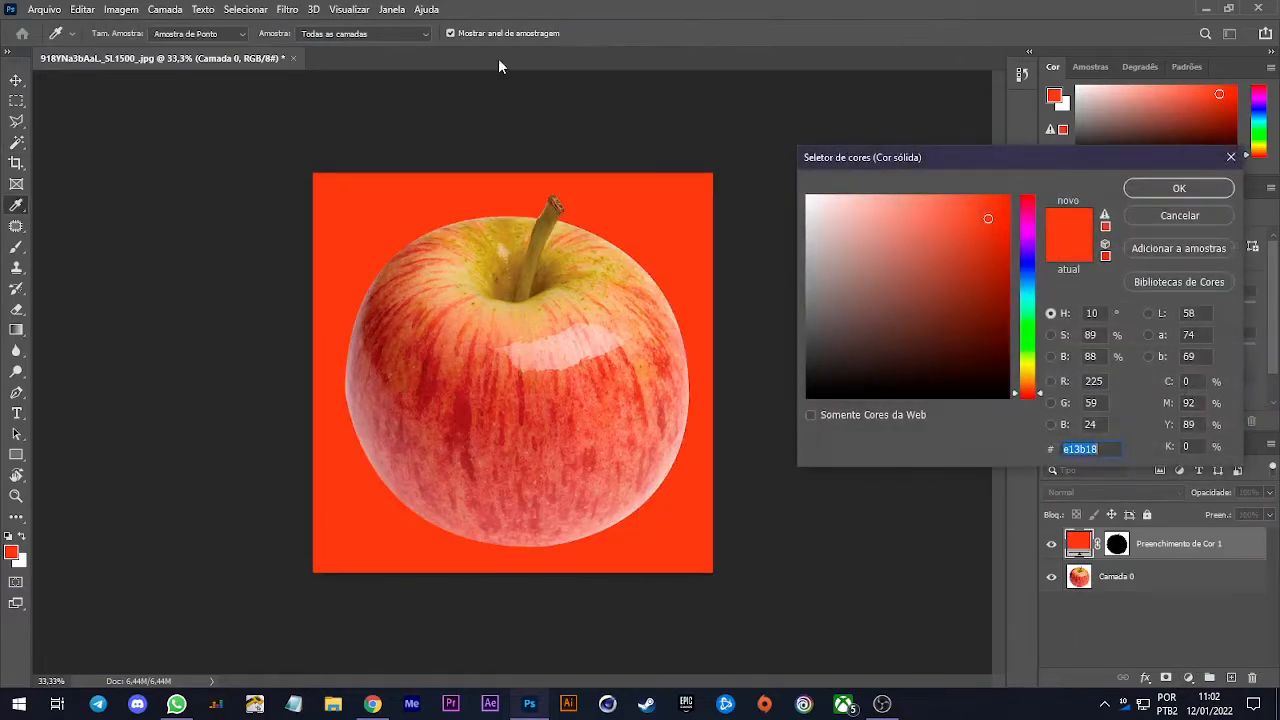
left_click_drag(911, 319, 782, 346)
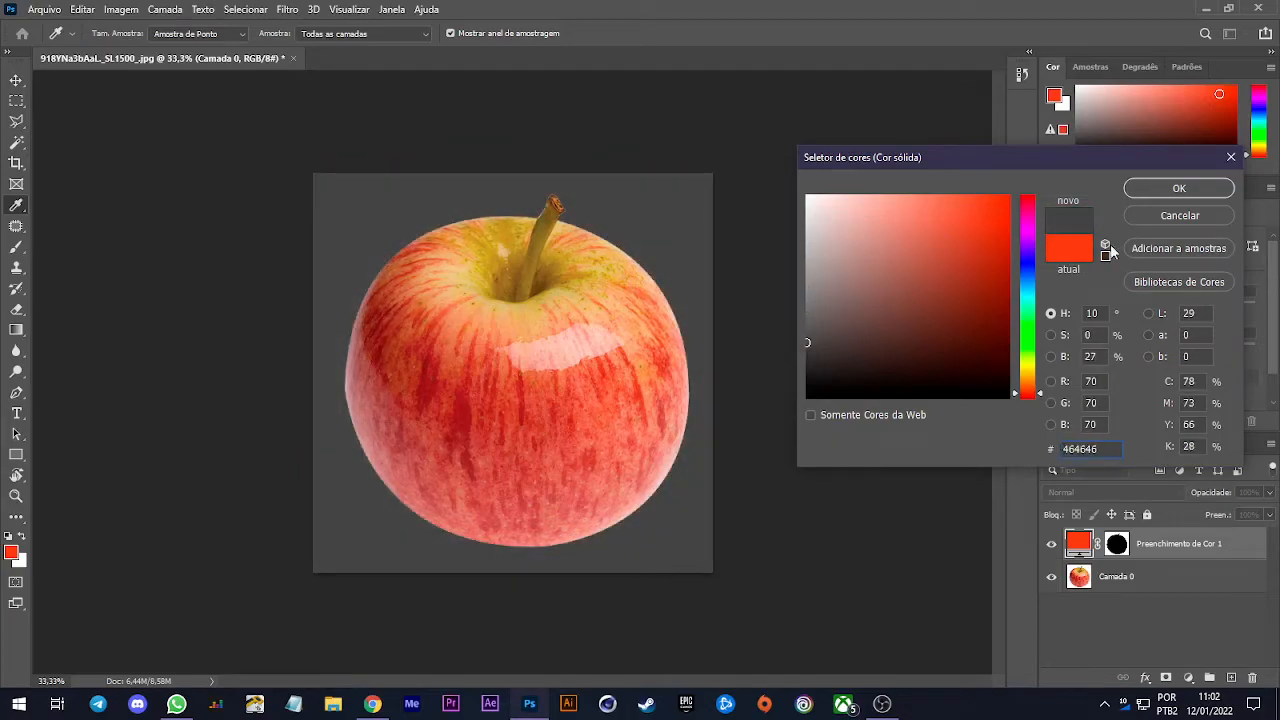
left_click(1164, 190)
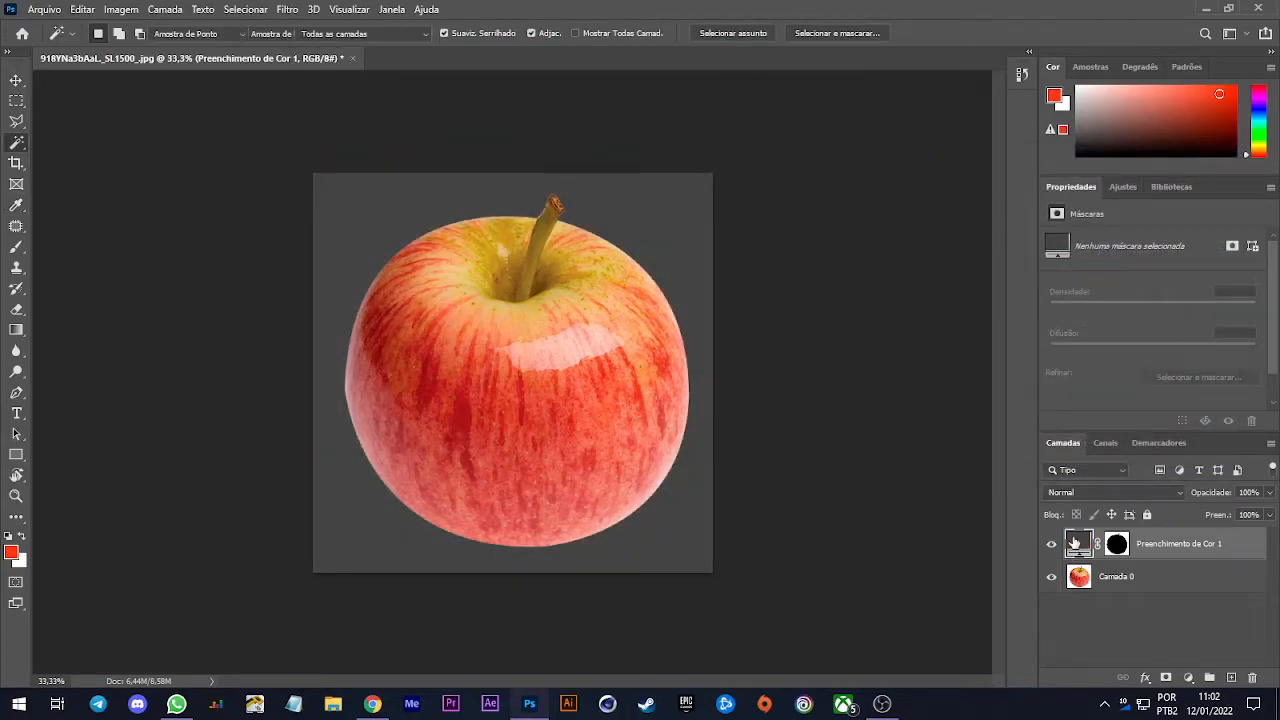
Change the color of the masked background fill layer to 5b5b5b
double_click(1078, 543)
left_click_drag(977, 313, 691, 326)
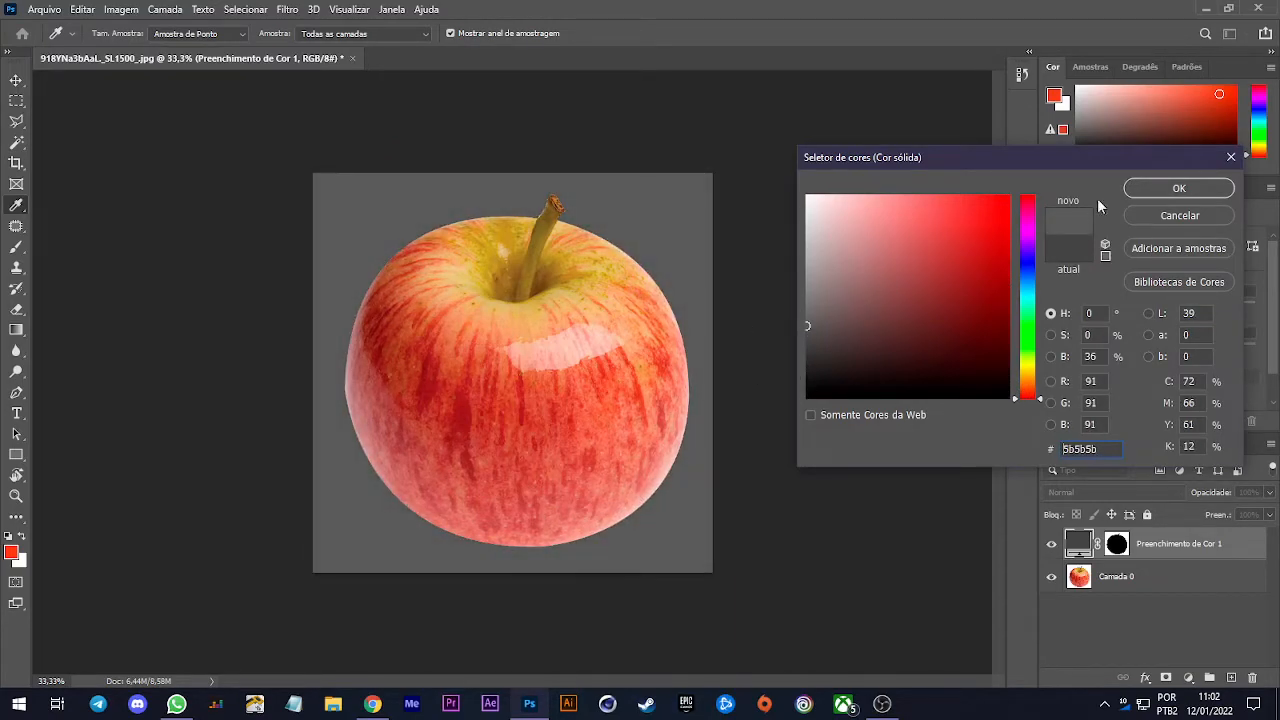
left_click(1136, 188)
key("w")
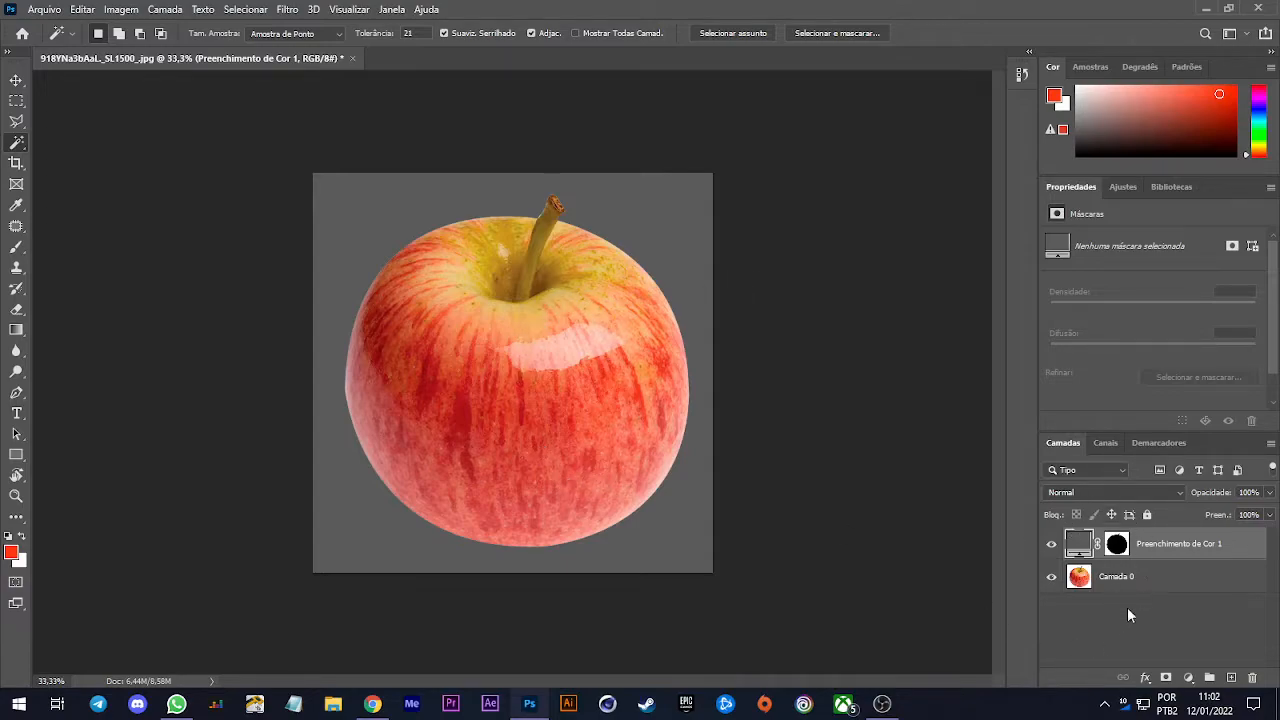
Look through the blend modes for the background fill layer, keep Normal, and delete the layer
left_click(1072, 497)
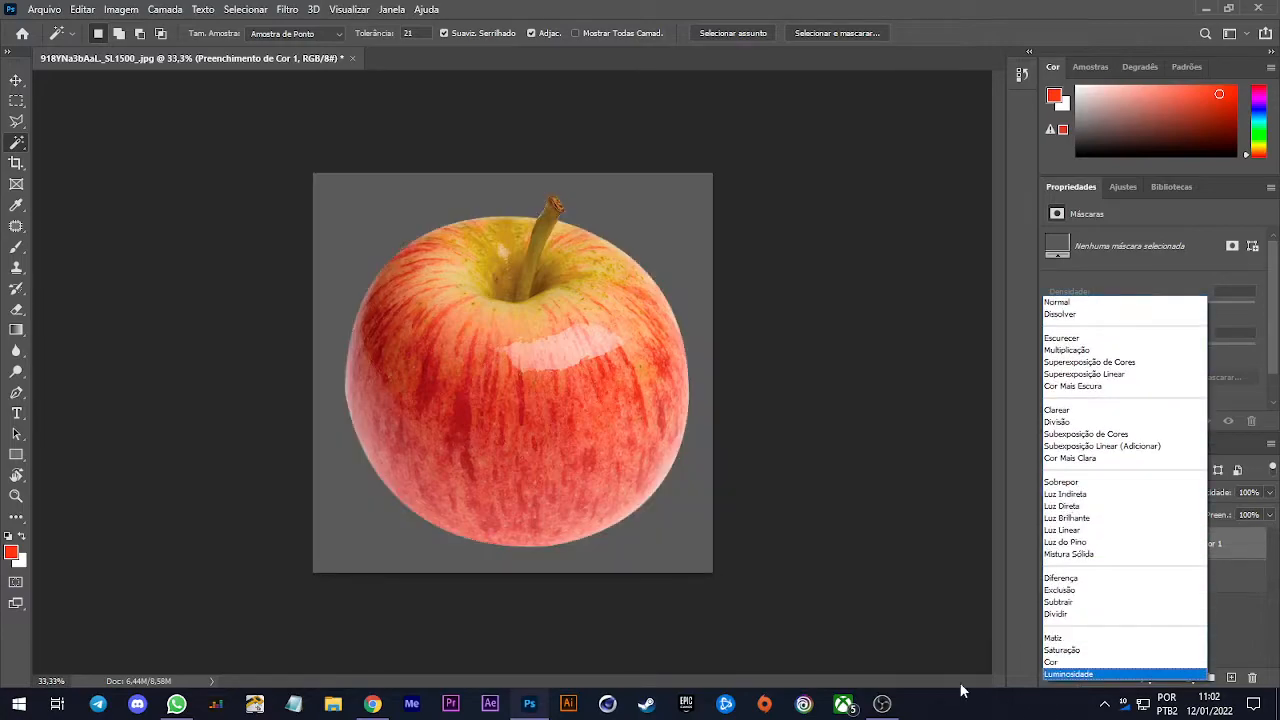
left_click(886, 518)
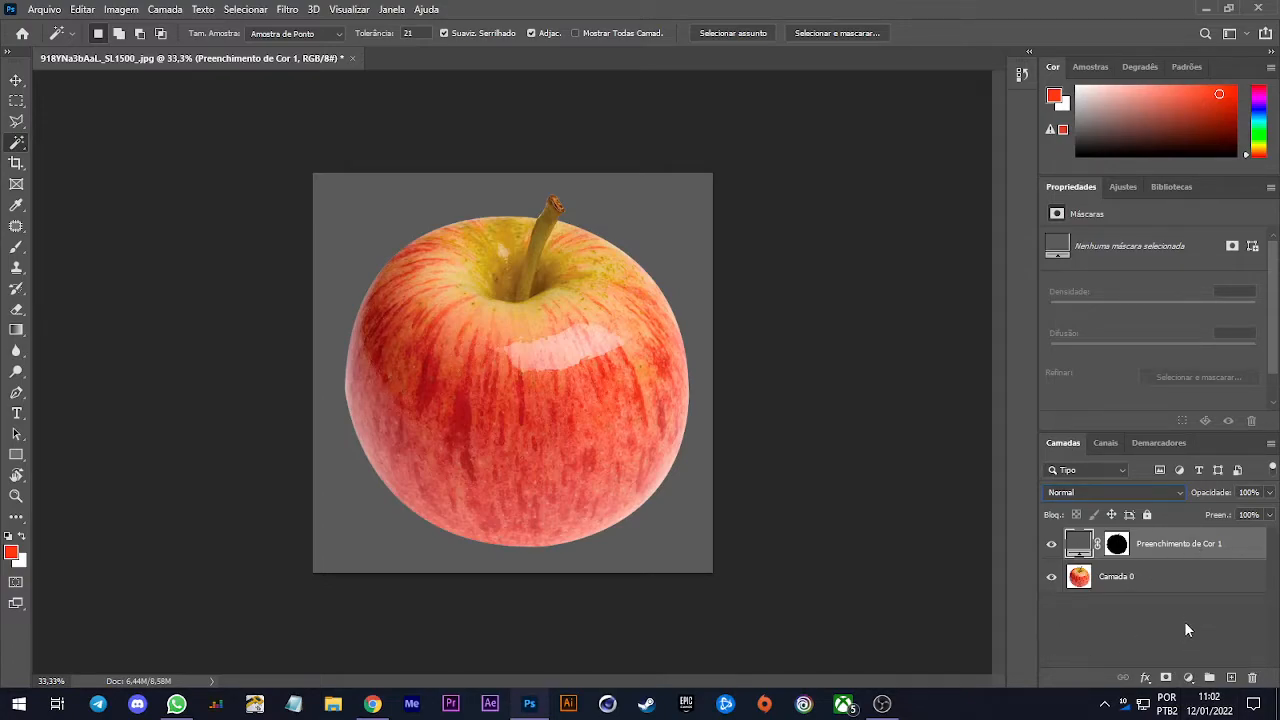
left_click_drag(1200, 549, 1254, 679)
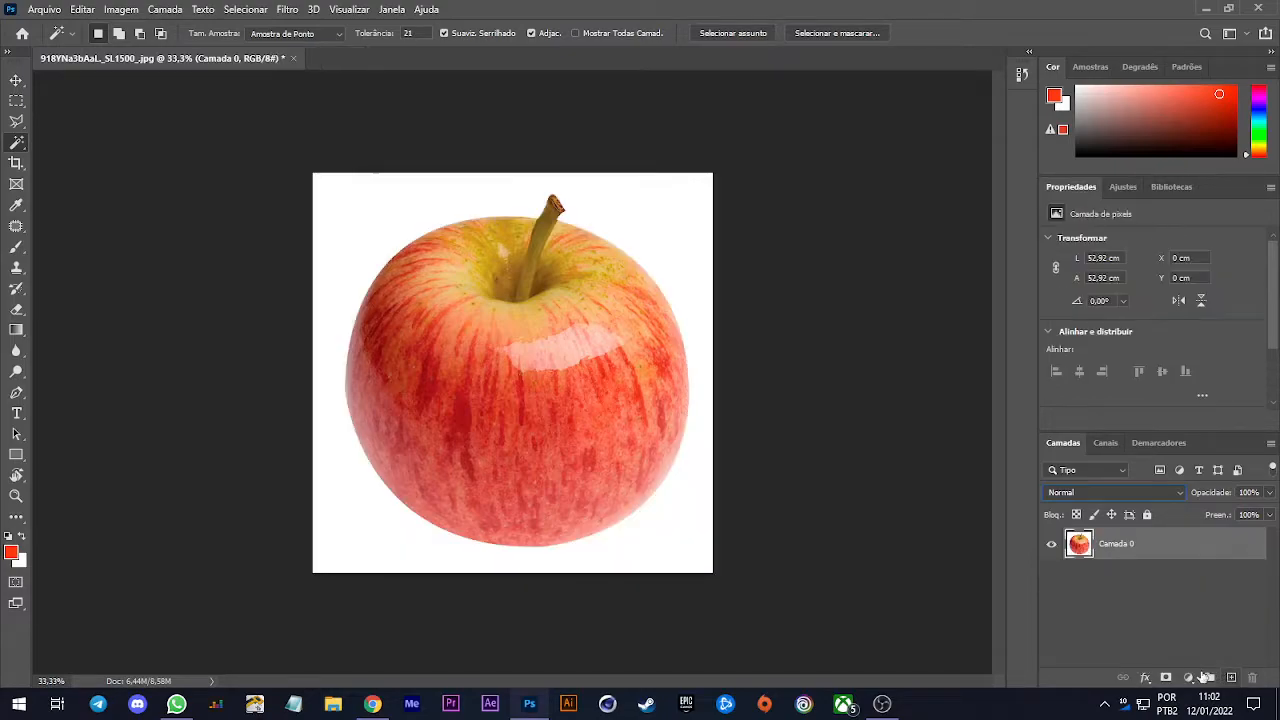
Add a Degradê fill layer above Camada 0 and choose the light yellow to orange gradient preset
left_click(1188, 678)
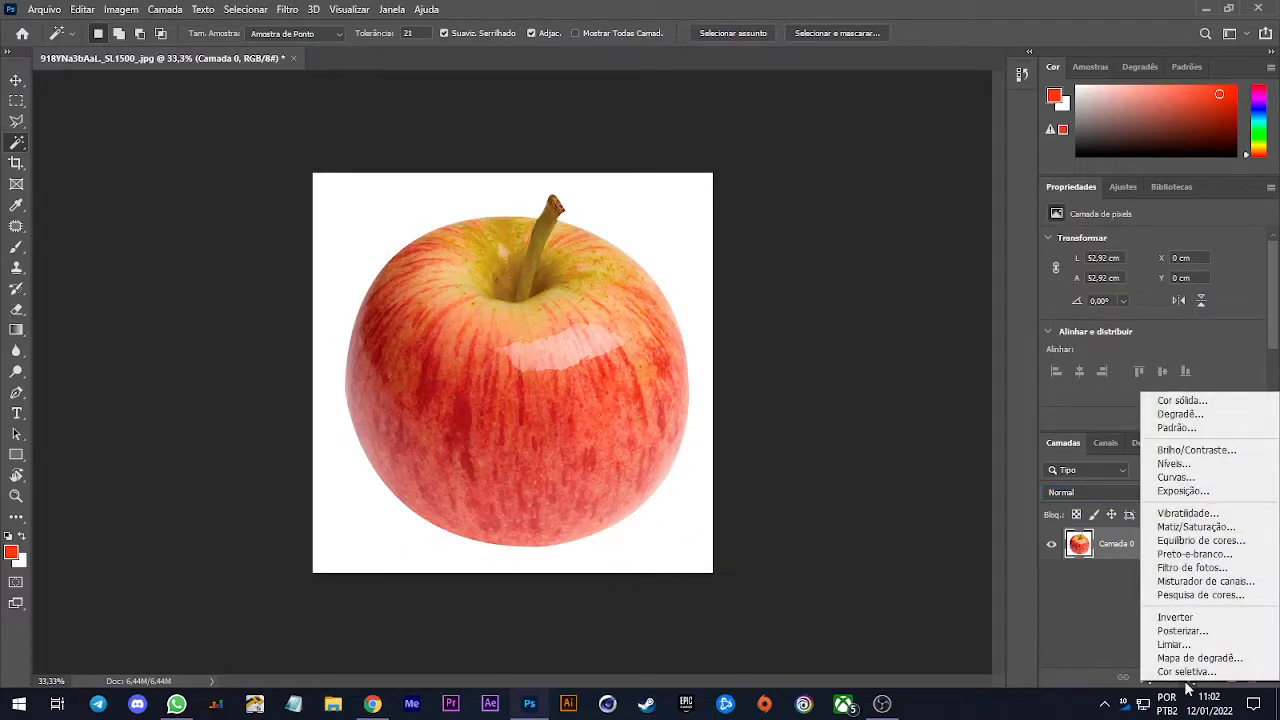
left_click(1183, 413)
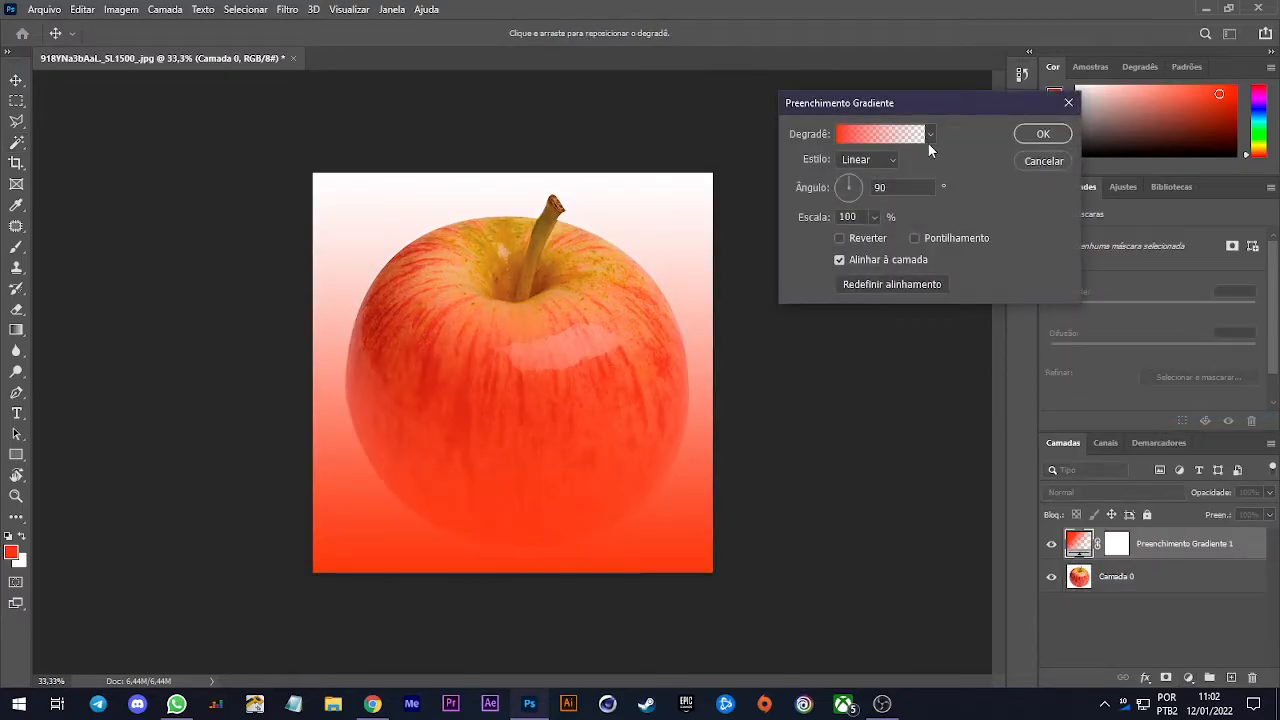
left_click(930, 139)
scroll(910, 278, "down", 5)
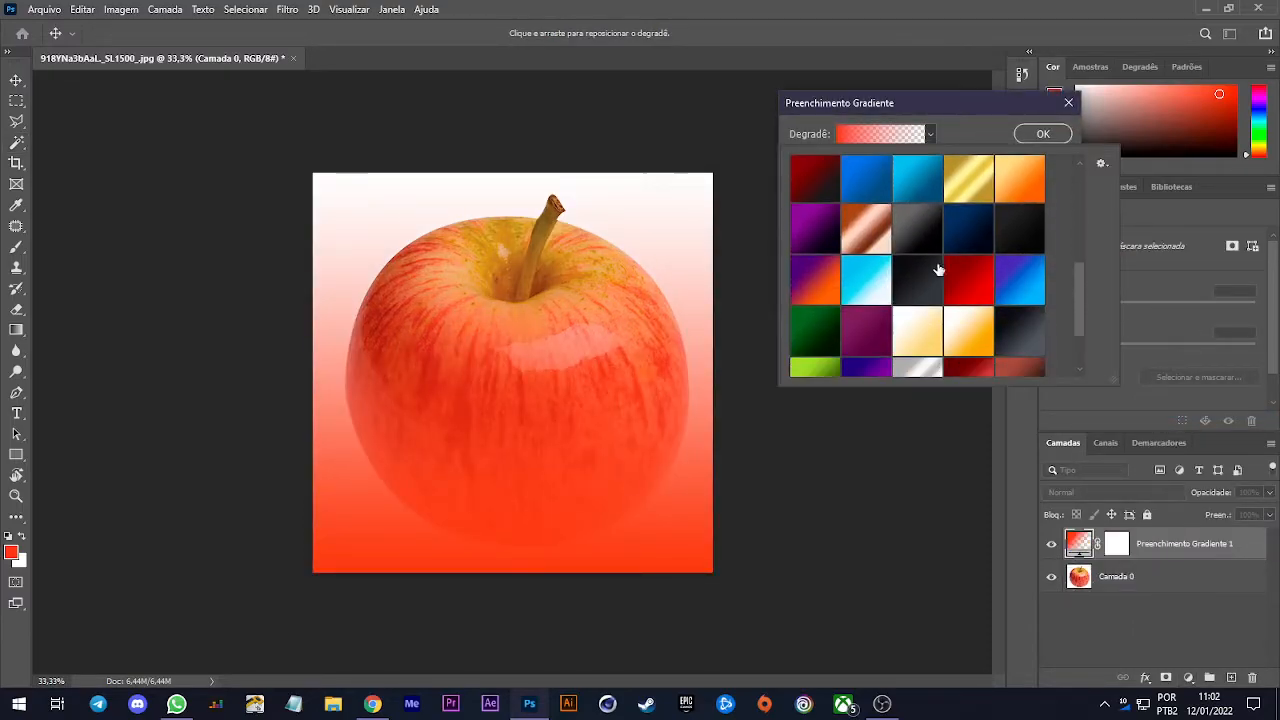
left_click(1008, 192)
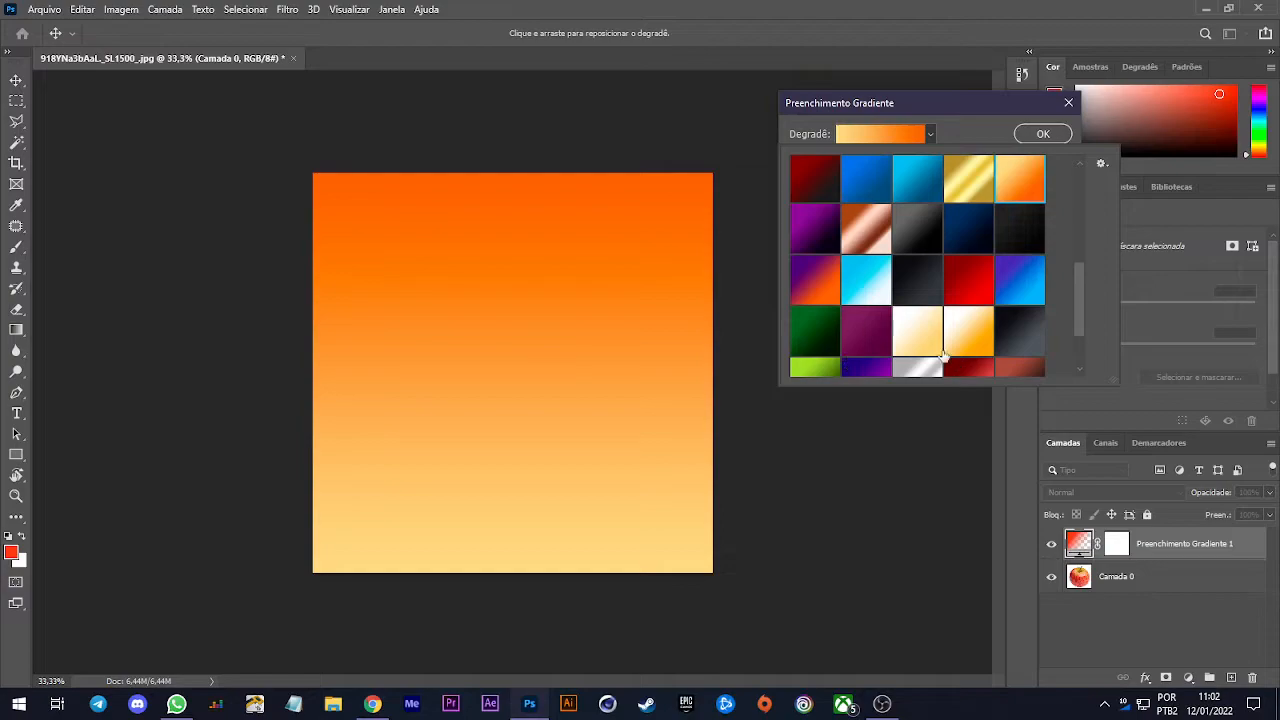
left_click(983, 143)
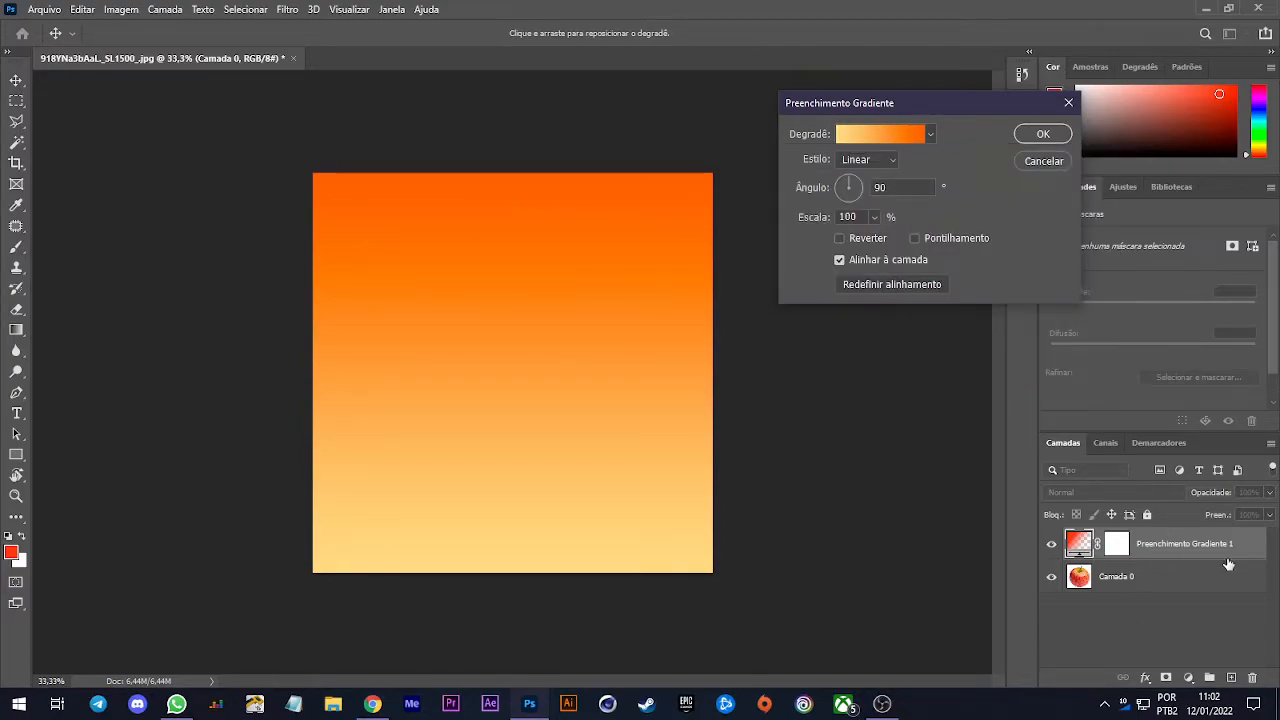
Examine the available gradient presets, including the Básicos, Azuis and Violetas groups and the ungrouped swatches
left_click(932, 134)
scroll(890, 330, "down", 4)
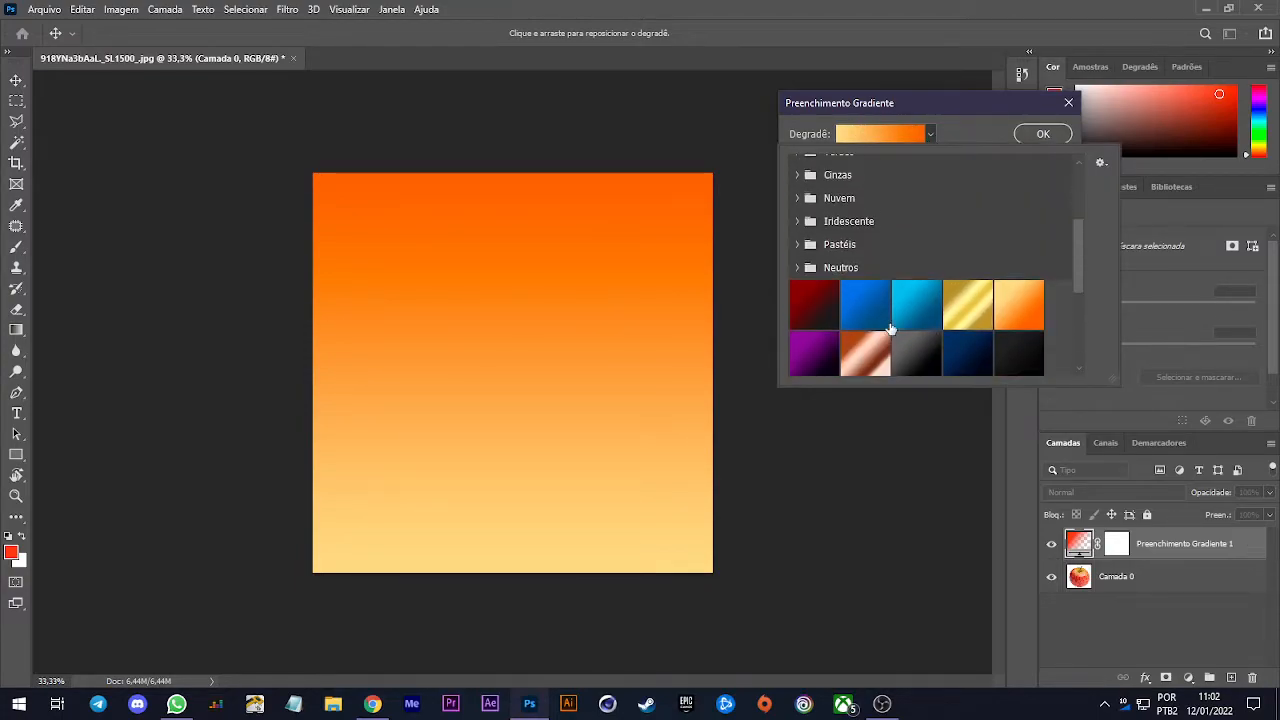
scroll(890, 330, "up", 5)
left_click(799, 166)
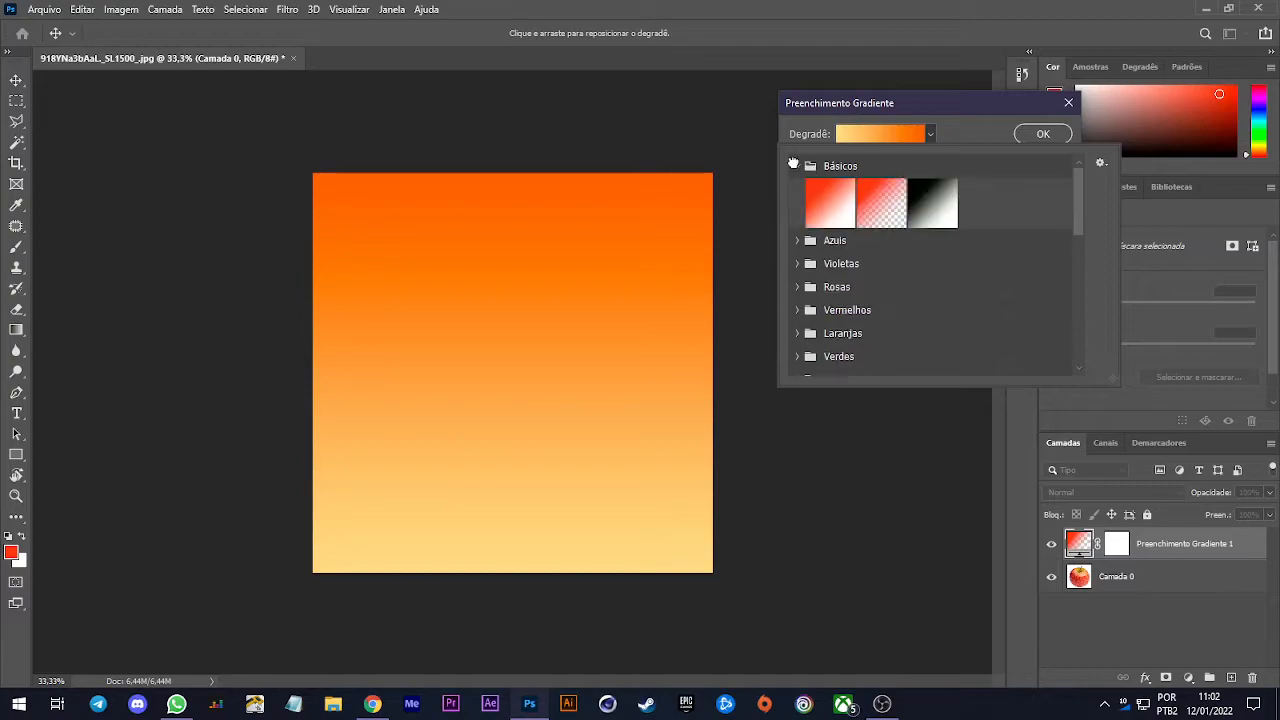
left_click(798, 166)
left_click(799, 189)
left_click(797, 189)
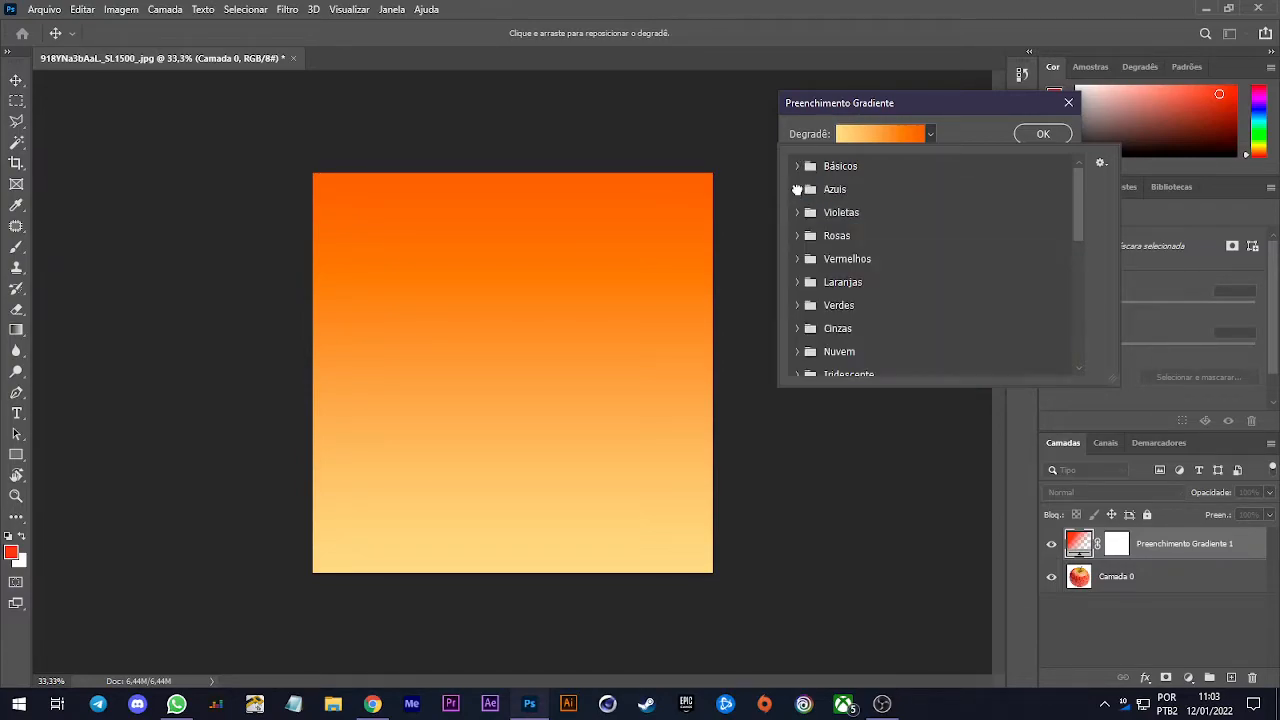
left_click(799, 212)
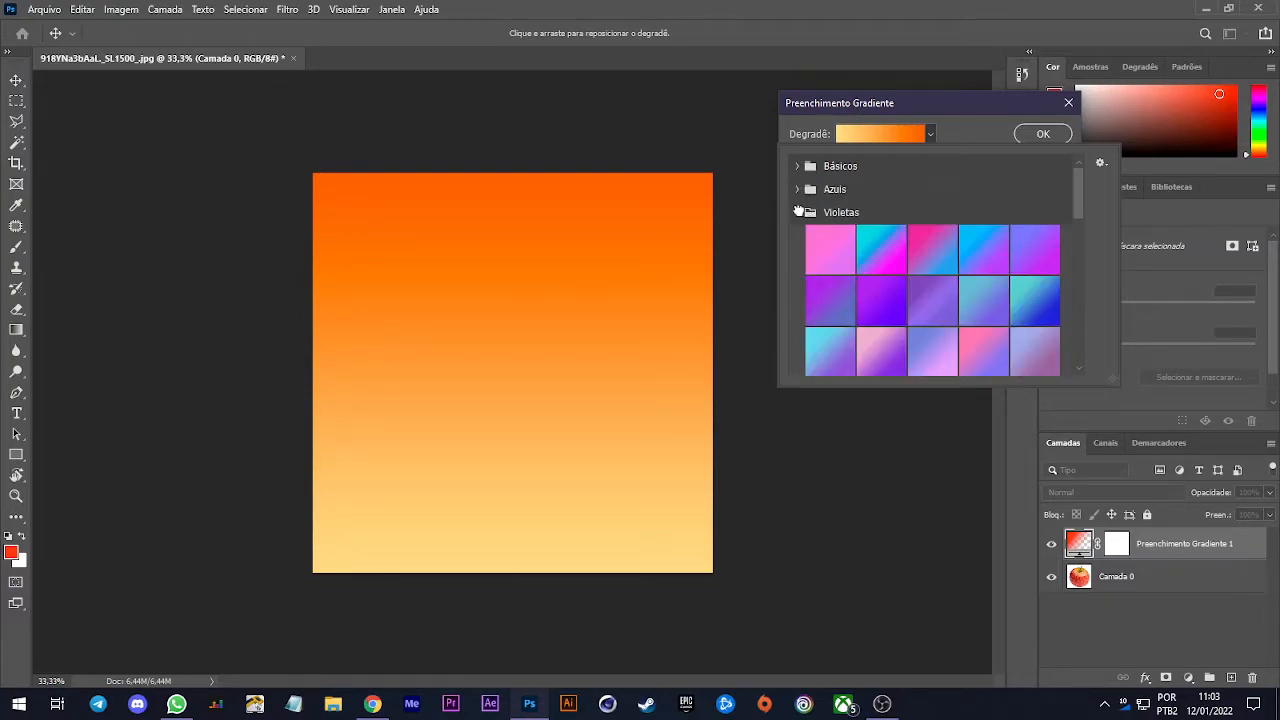
left_click(799, 212)
scroll(934, 277, "down", 5)
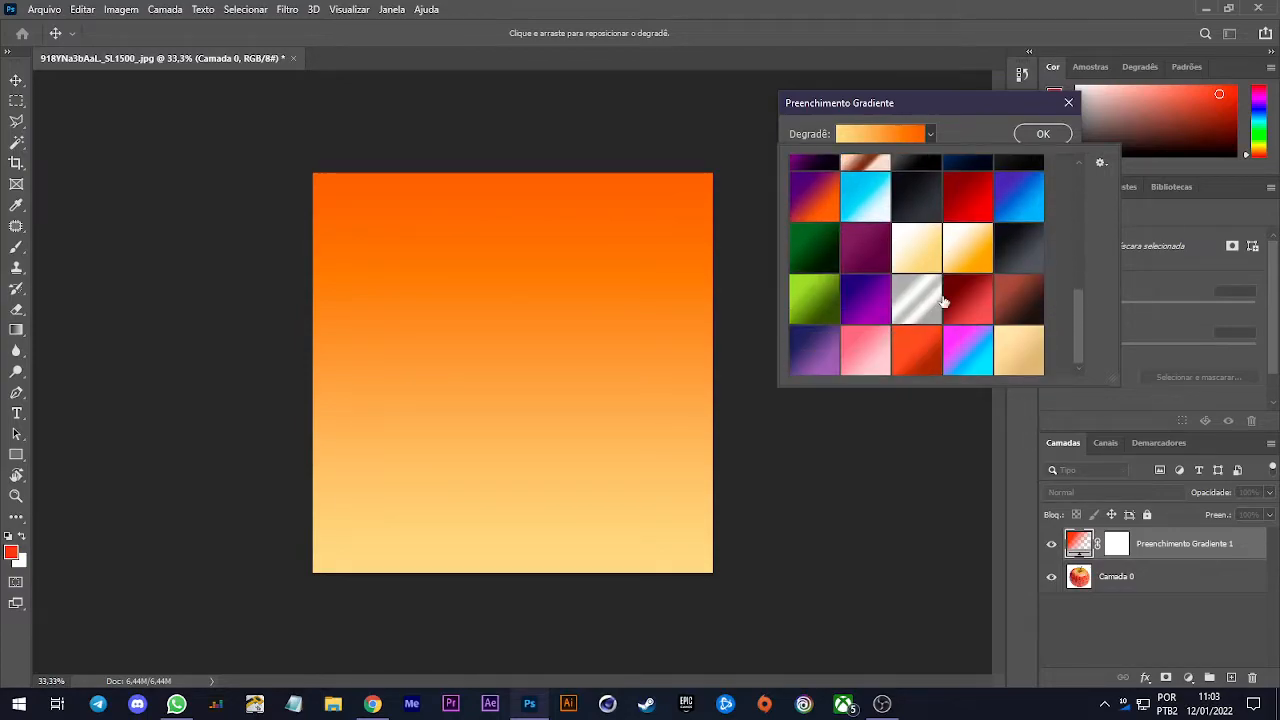
scroll(893, 226, "up", 2)
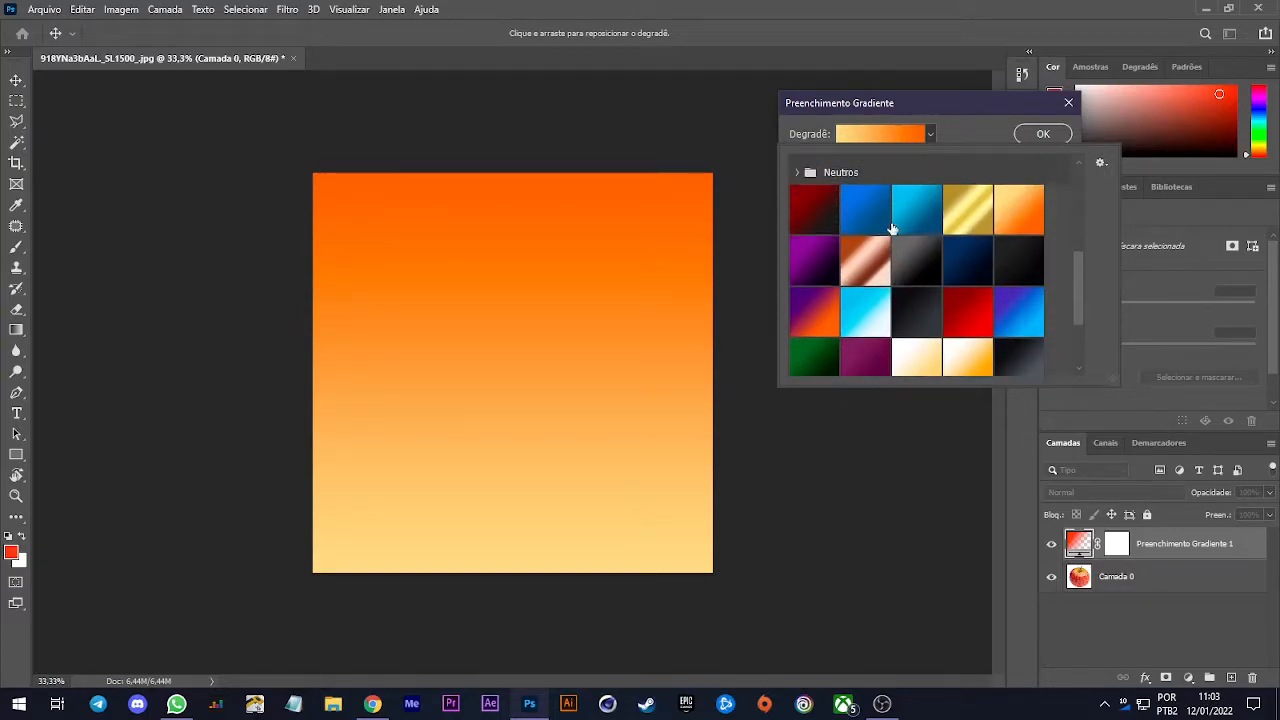
scroll(893, 228, "up", 1)
Try several ungrouped gradient presets on the fill and return to the light yellow to orange one
left_click(820, 278)
scroll(905, 285, "down", 1)
left_click(920, 281)
left_click(972, 221)
left_click(1027, 226)
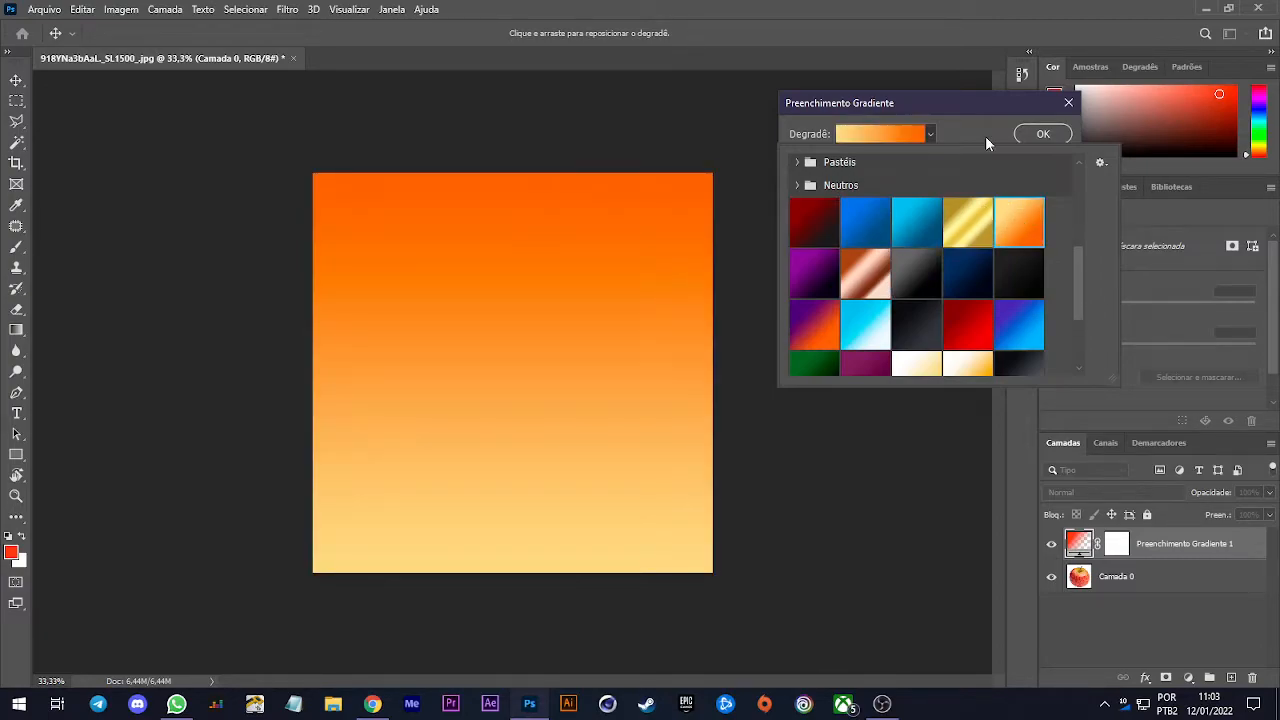
left_click(976, 137)
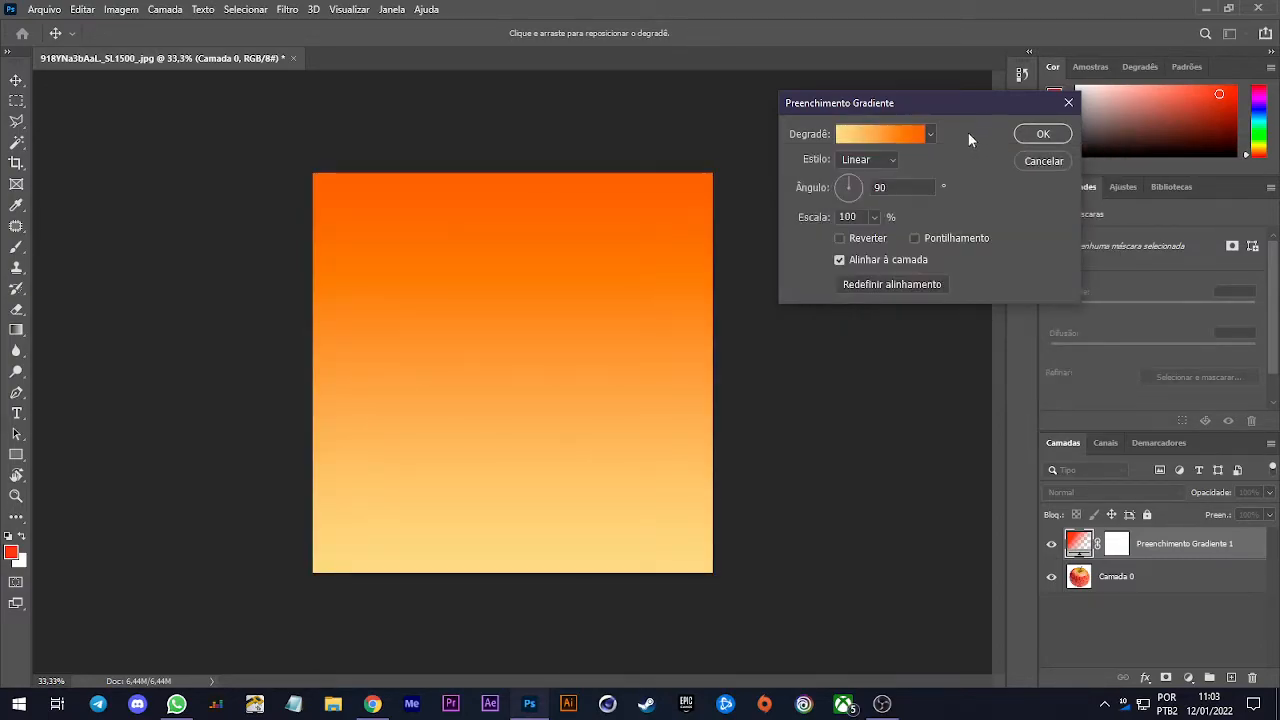
Open the gradient editor to examine the gradient's type, smoothness and stops, and cancel it
left_click(874, 138)
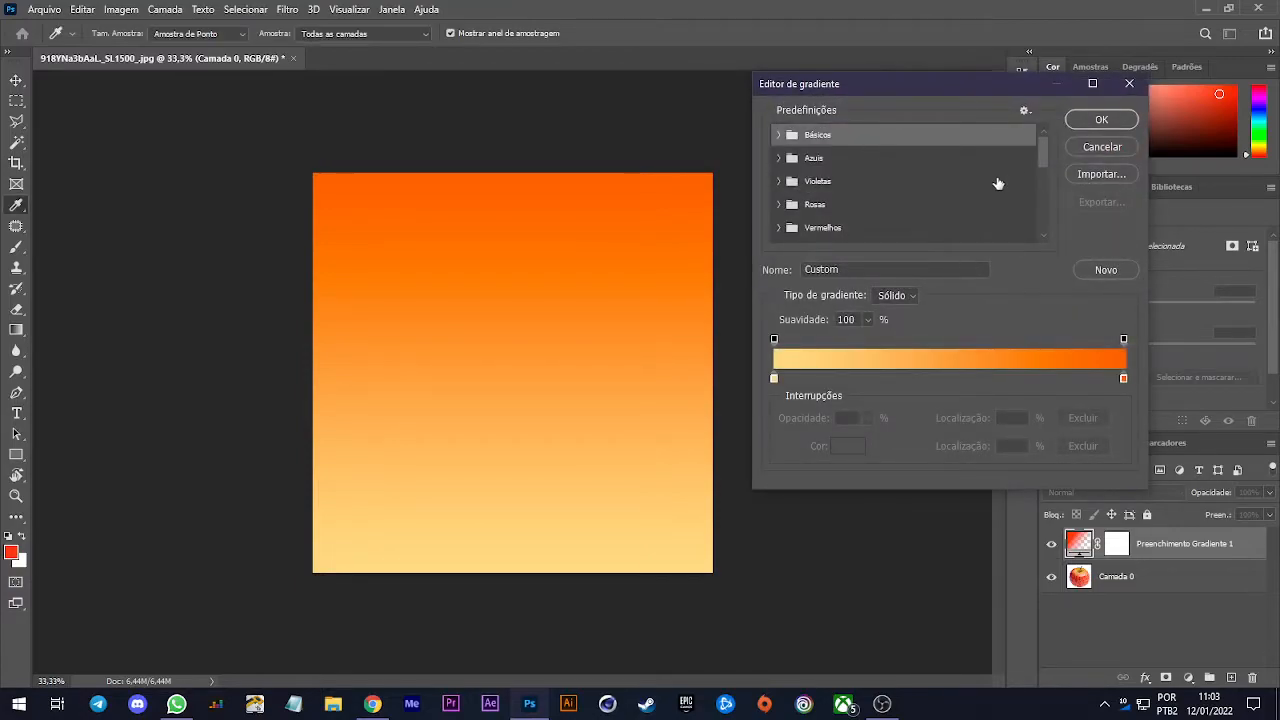
left_click(1082, 145)
left_click(911, 142)
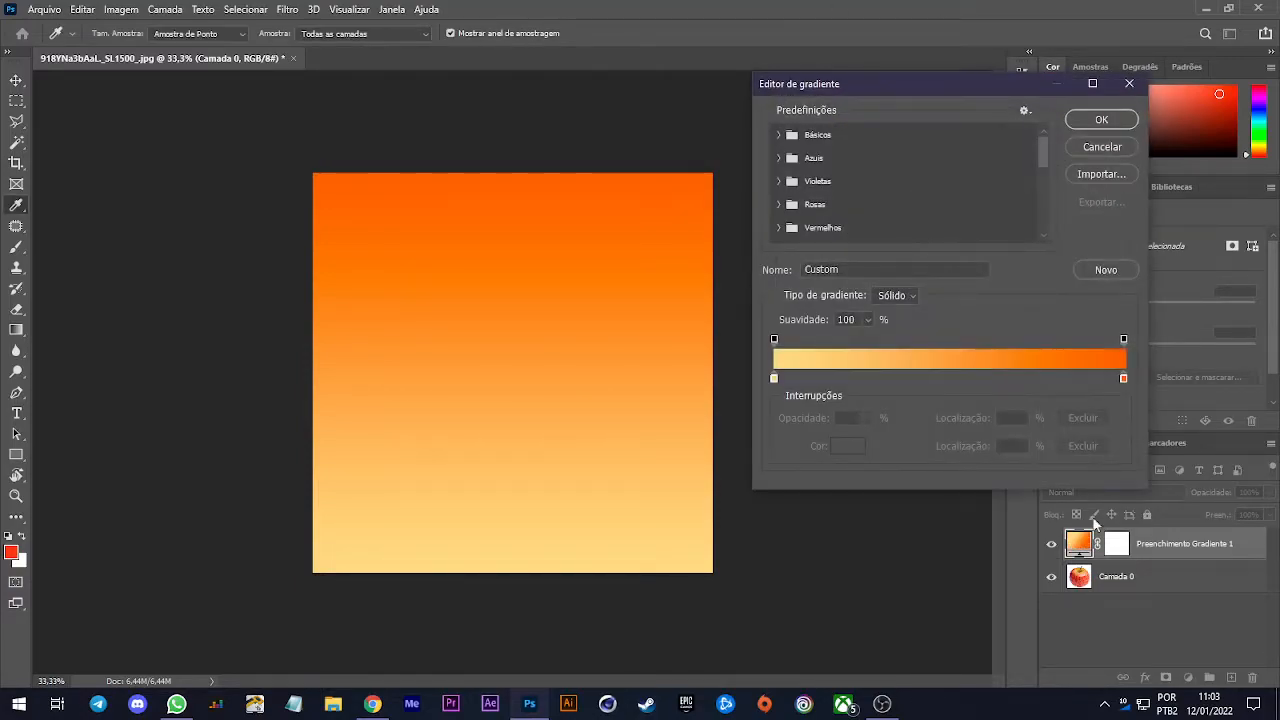
left_click(1100, 147)
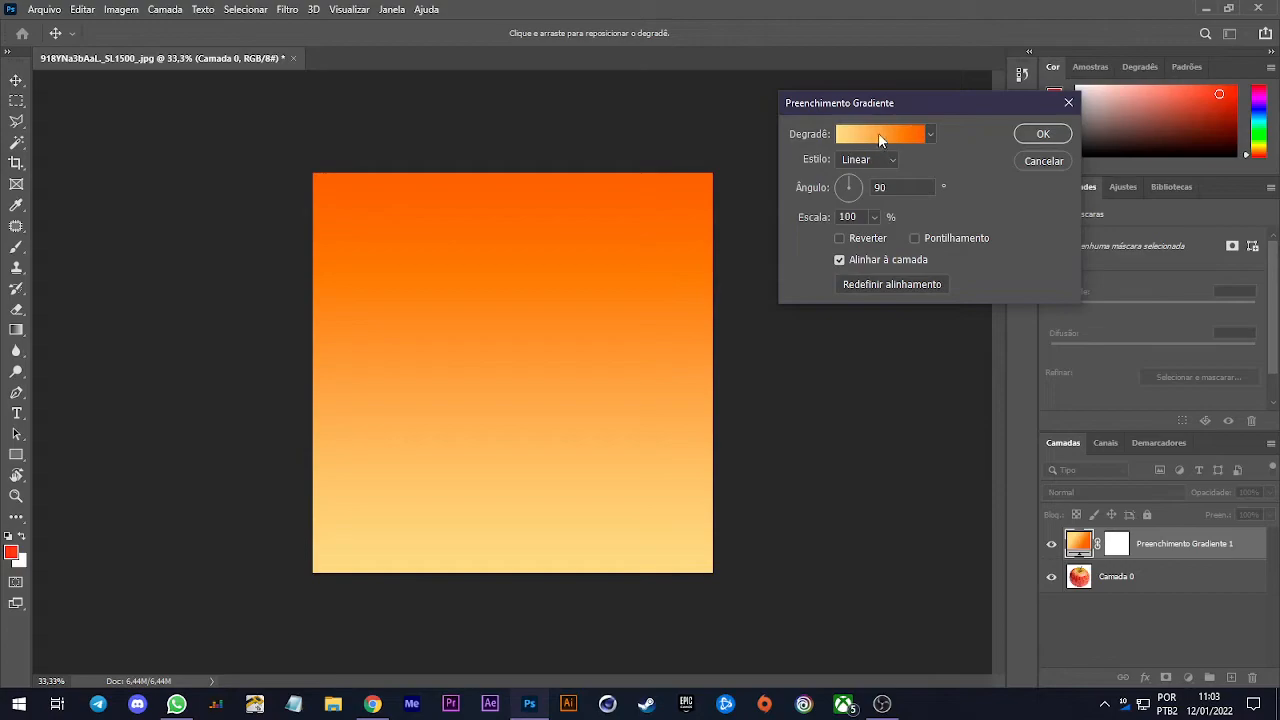
Open the gradient fill's colors for editing and change the start color stop to white
left_click(889, 132)
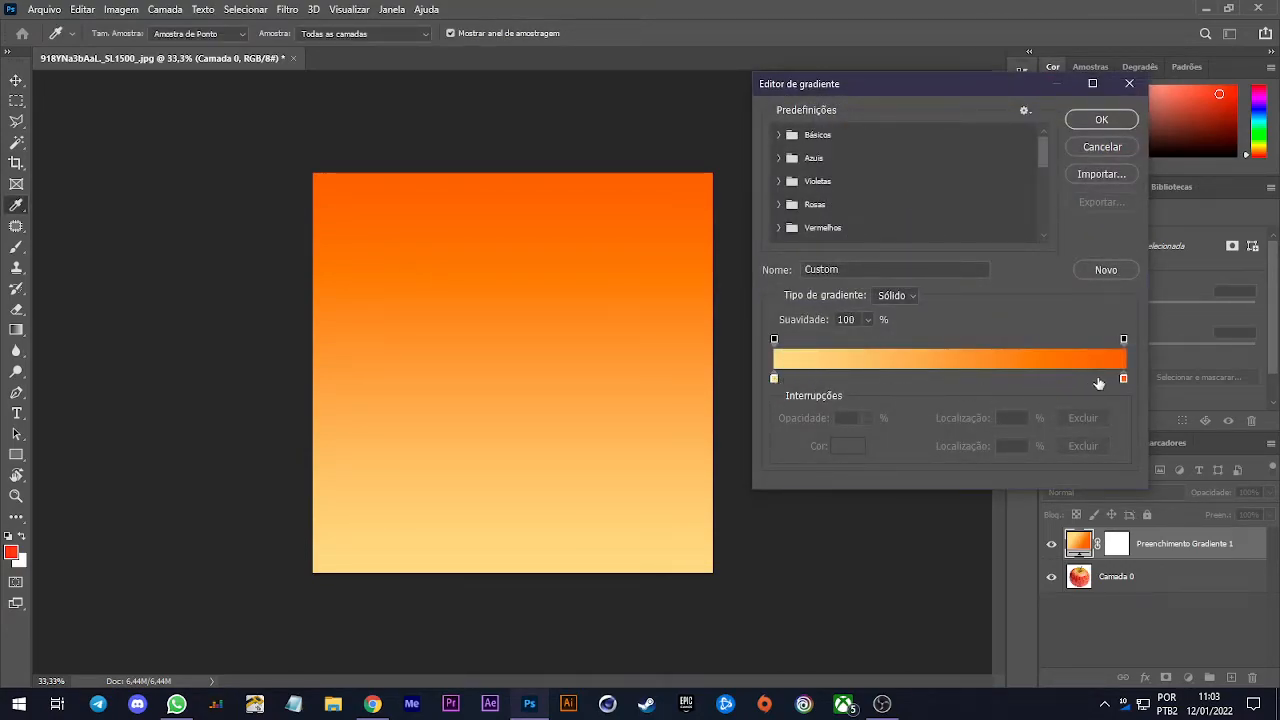
double_click(774, 379)
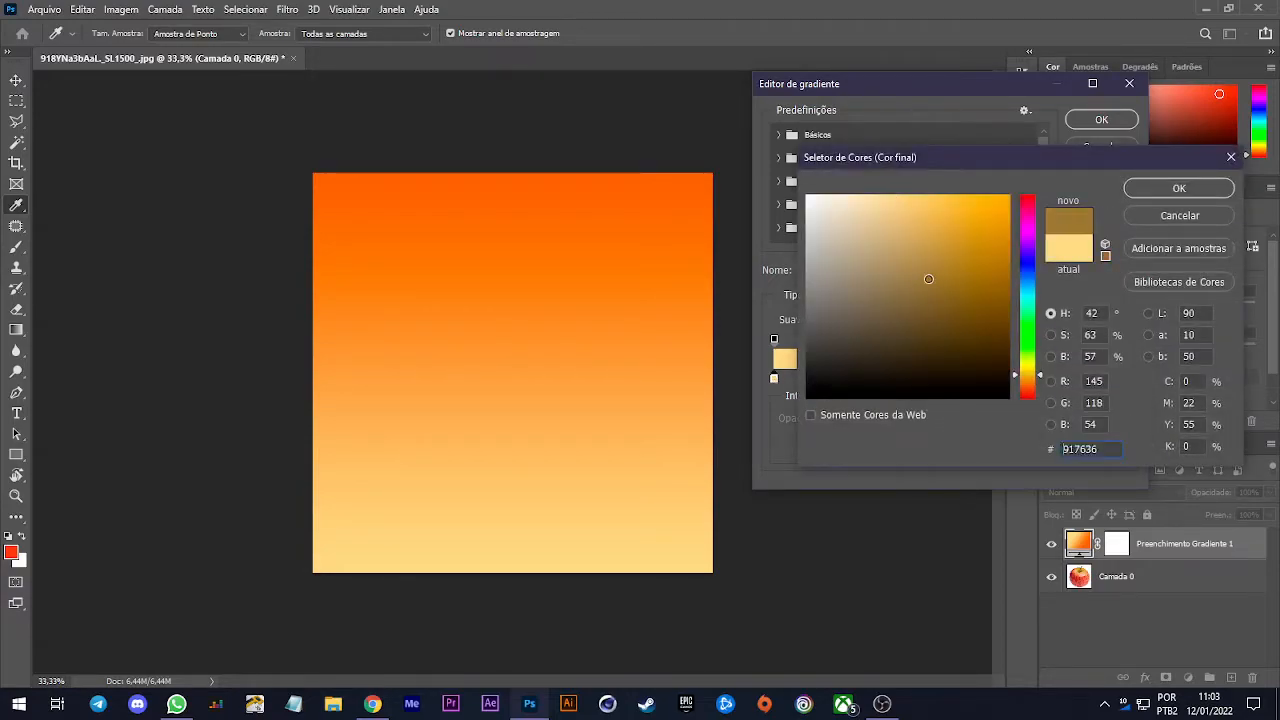
left_click_drag(934, 282, 793, 160)
left_click(1162, 192)
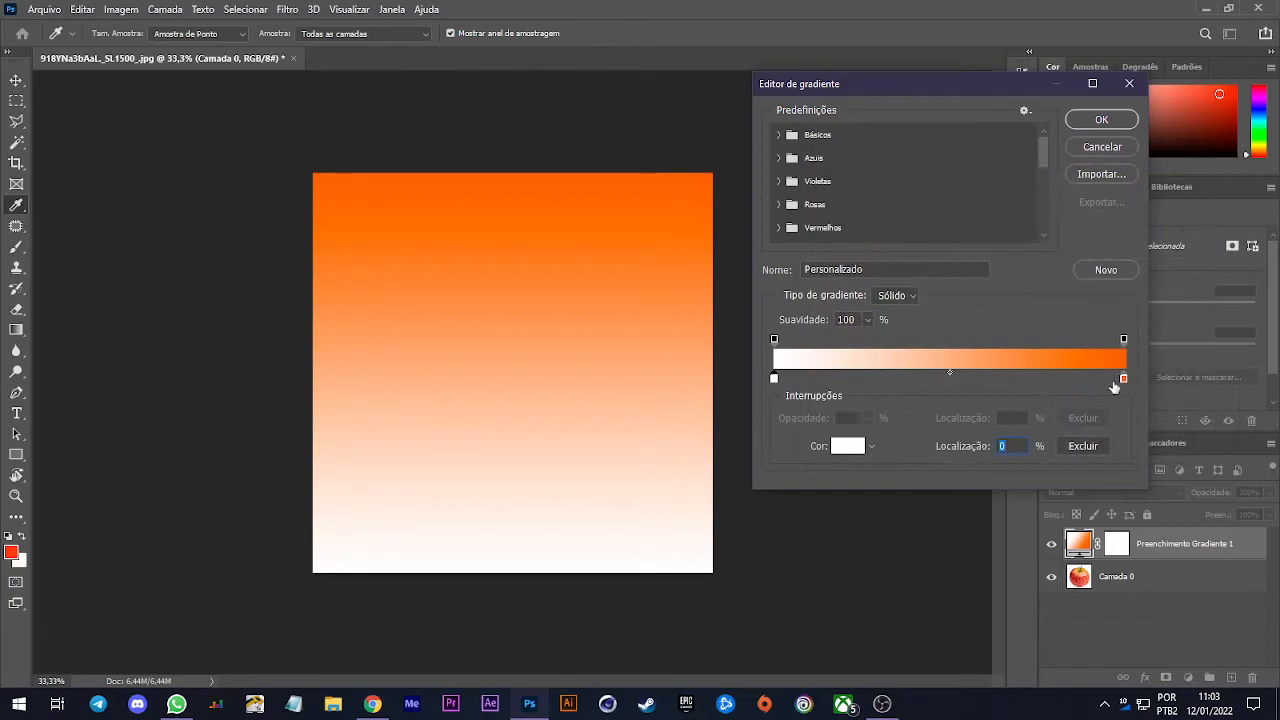
Change the gradient's end color stop to a light orange
double_click(1124, 379)
mouse_move(946, 300)
left_mouse_down()
mouse_move(875, 205)
mouse_move(913, 143)
left_mouse_up()
left_click(1172, 190)
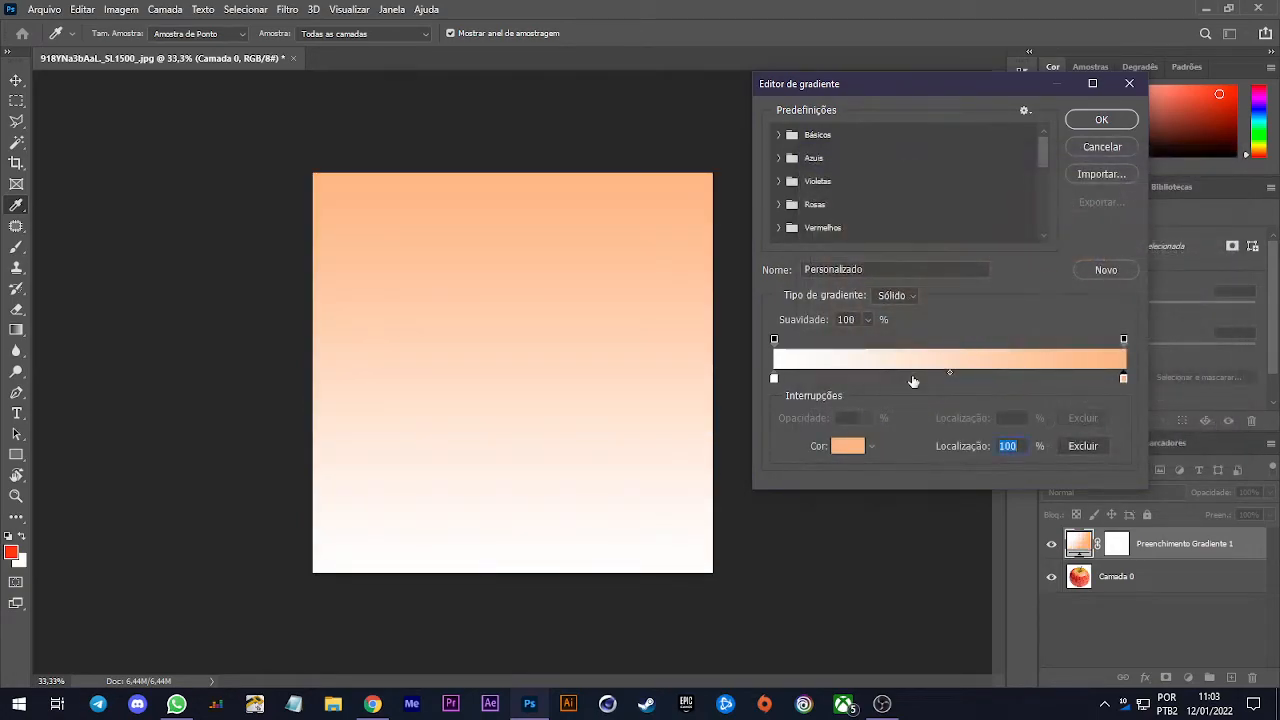
Try the gradient's start opacity stop at 0% and return it to 100%
left_click(775, 341)
left_click_drag(795, 420, 428, 408)
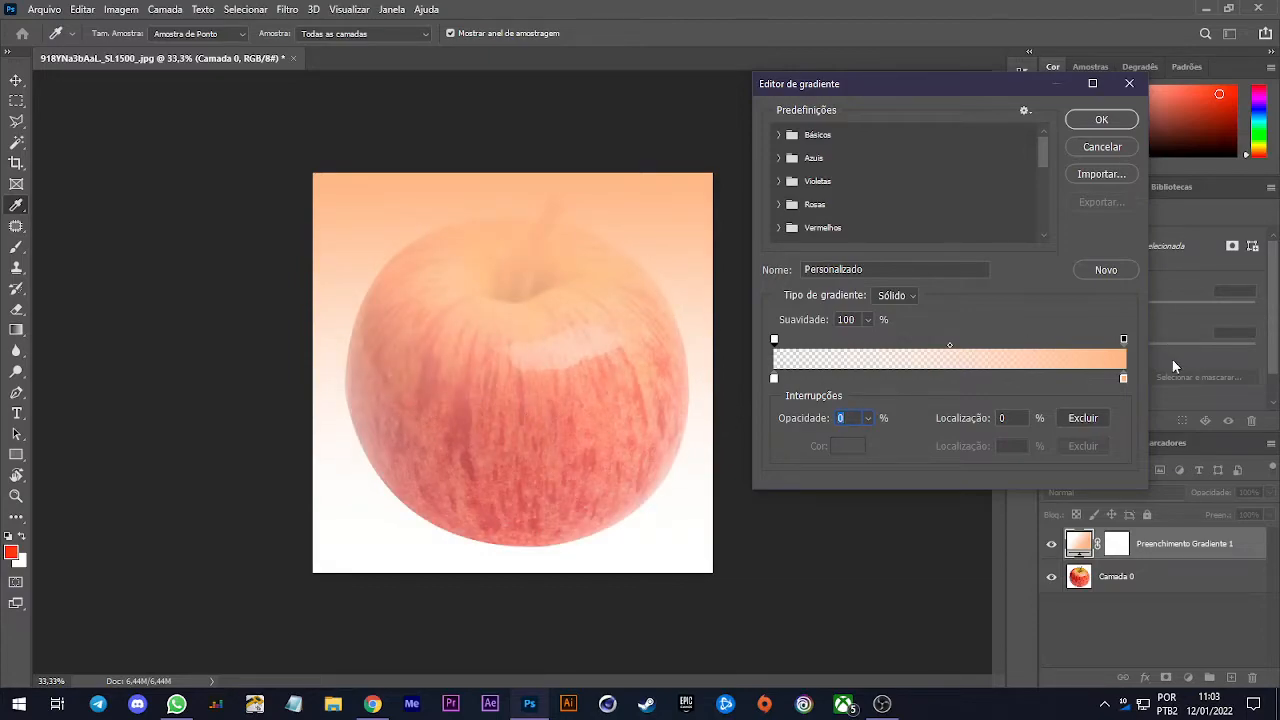
left_click_drag(802, 421, 1092, 410)
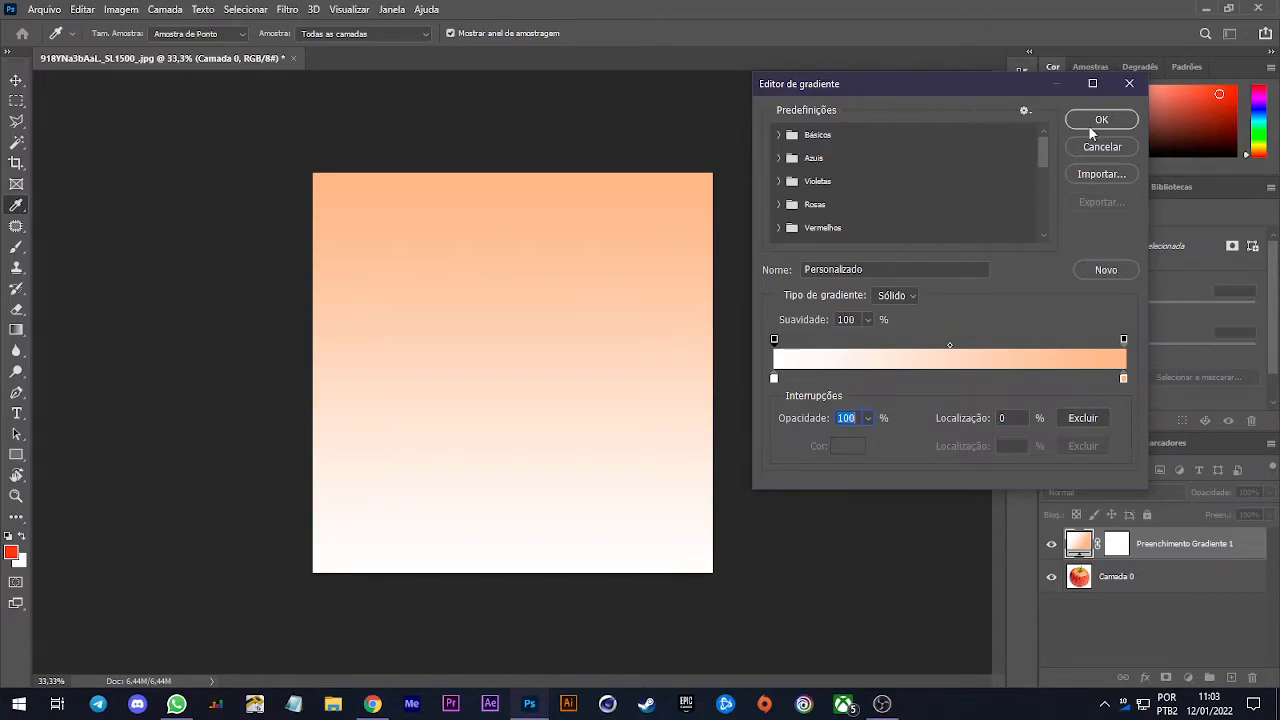
Change the gradient's end color stop to light yellow (fffb9b) and accept the edited gradient
double_click(1122, 379)
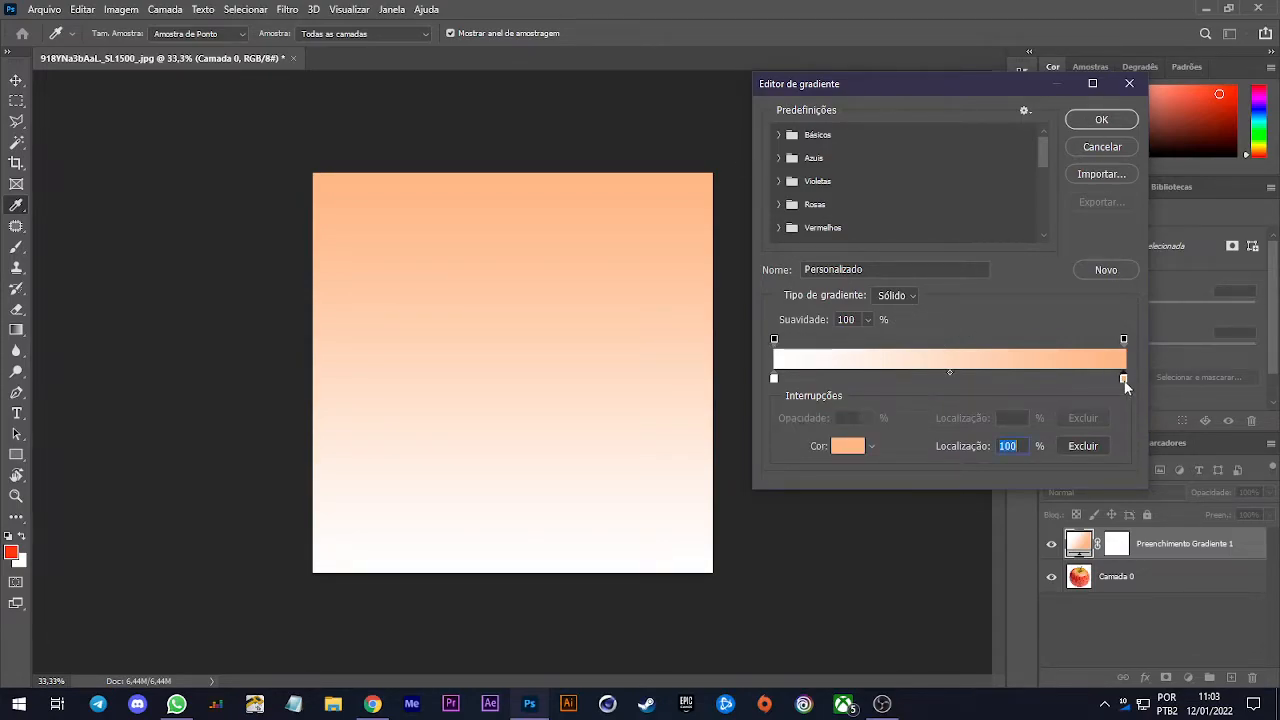
left_click_drag(1032, 386, 1032, 366)
left_click(1106, 216)
left_click(1124, 186)
left_click(1100, 120)
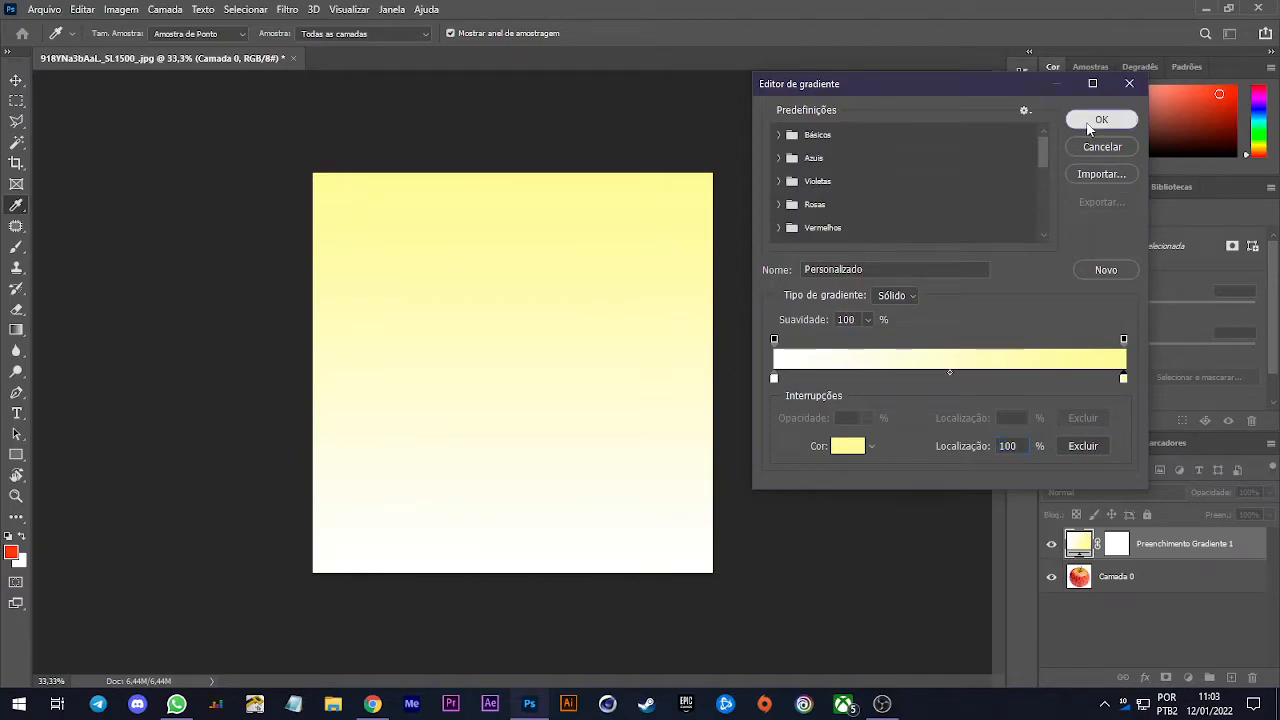
Save the white to light yellow gradient as a new preset named Personalizado
left_click(893, 133)
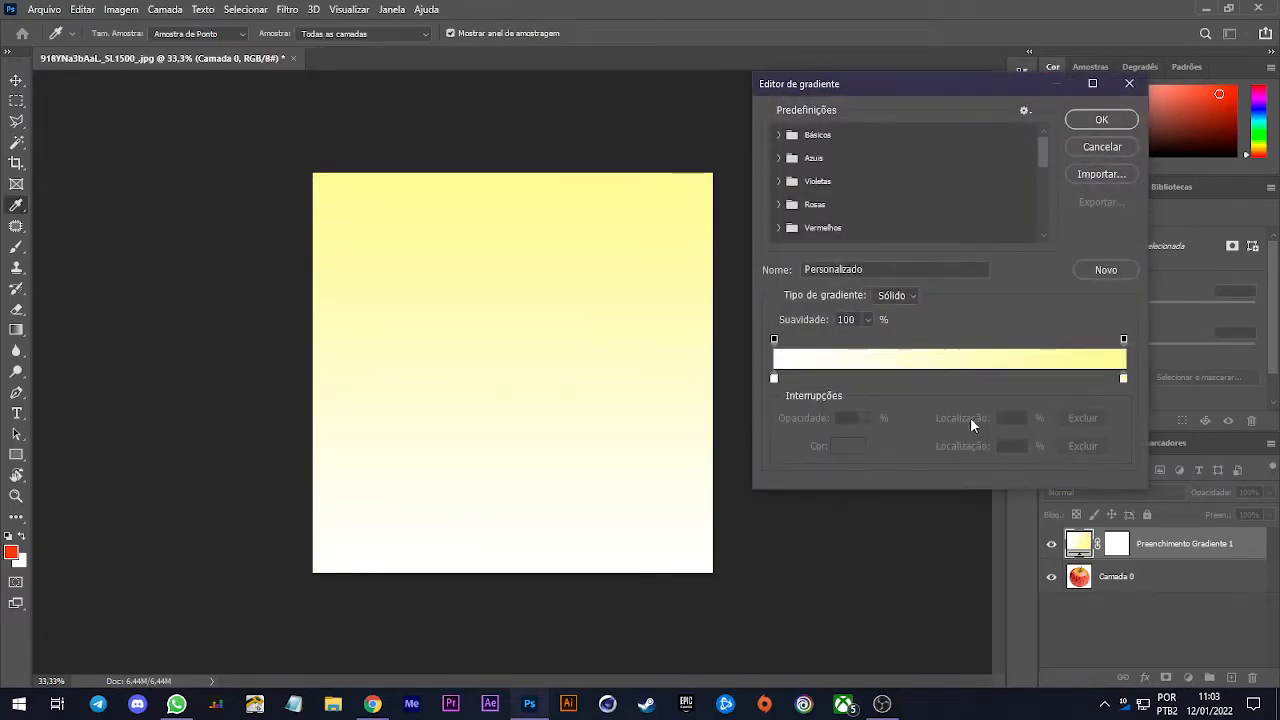
left_click(1092, 269)
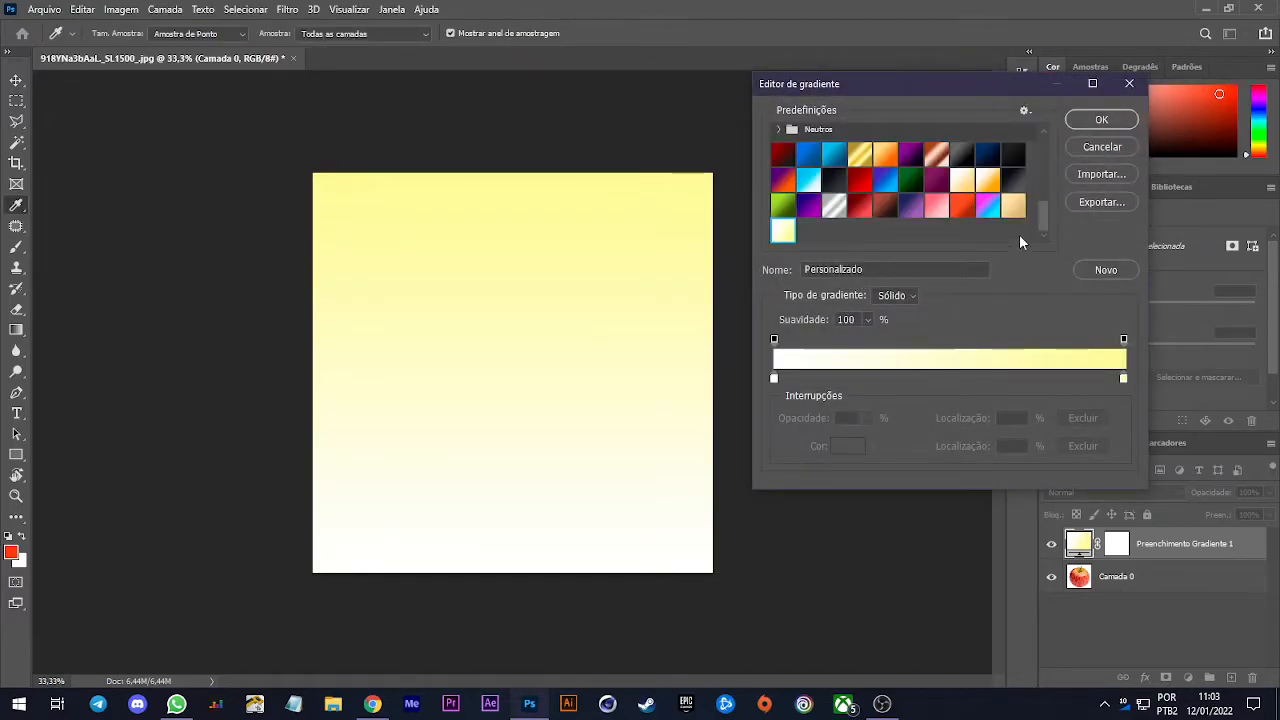
left_click(1089, 124)
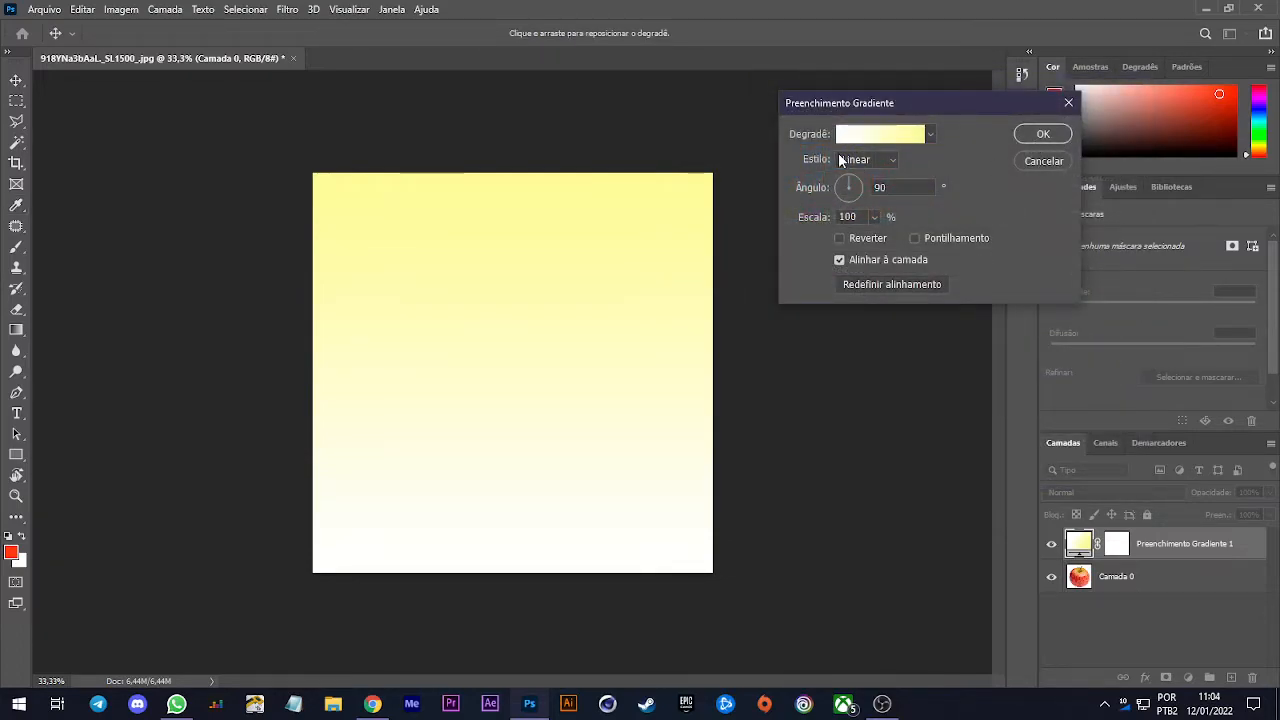
Compare the Radial, Linear, Ângulo, Refletido and Diamante gradient styles, and settle on Radial with a scale of 148%
left_click(878, 161)
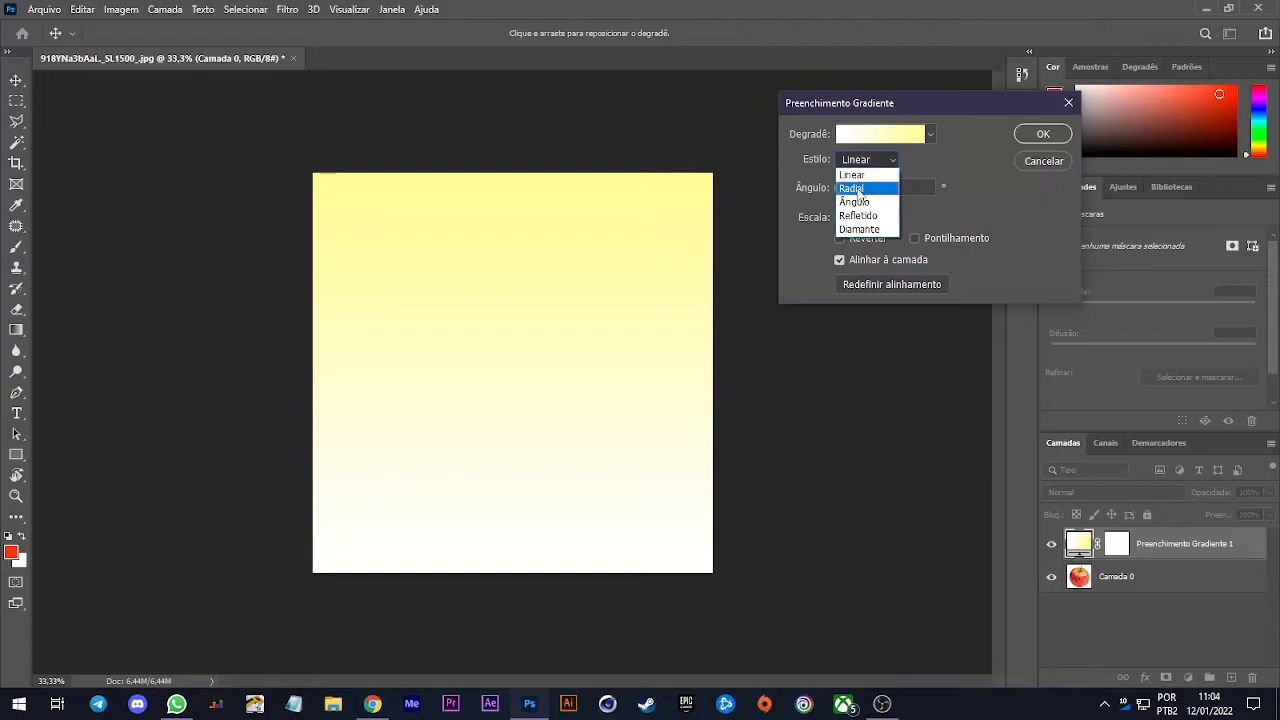
left_click(856, 187)
left_click(866, 160)
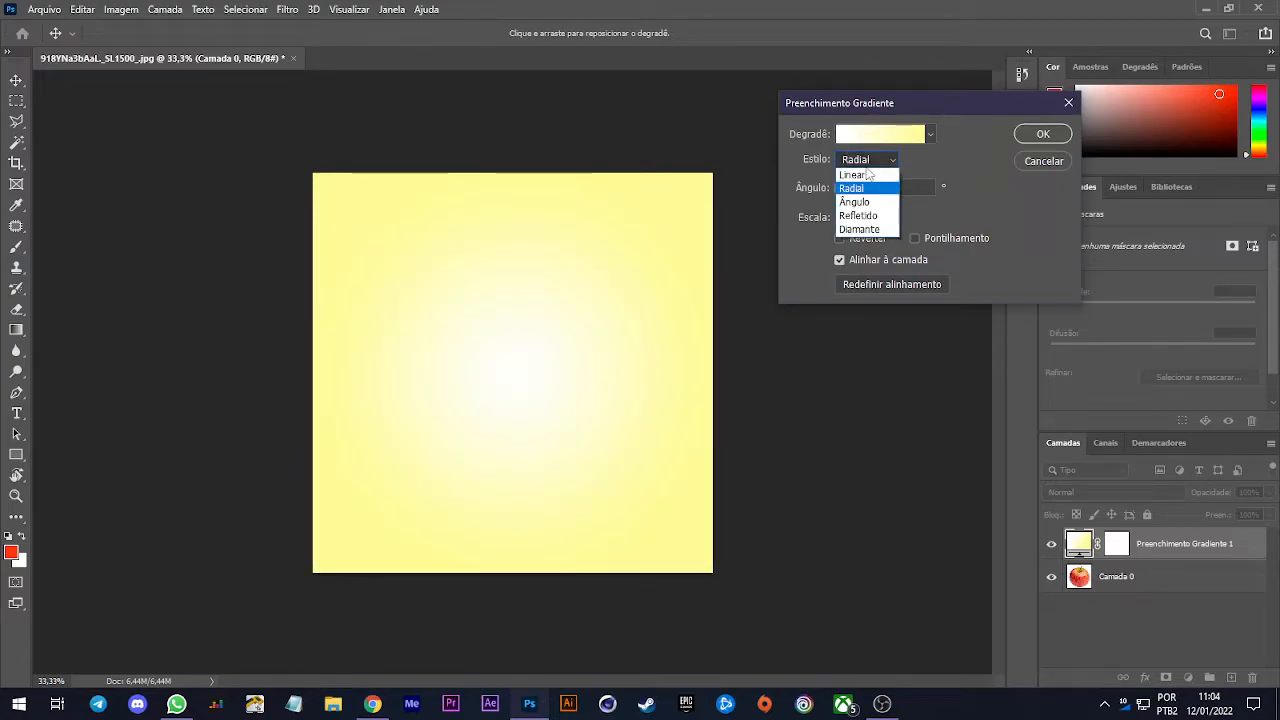
left_click(864, 177)
left_click(866, 158)
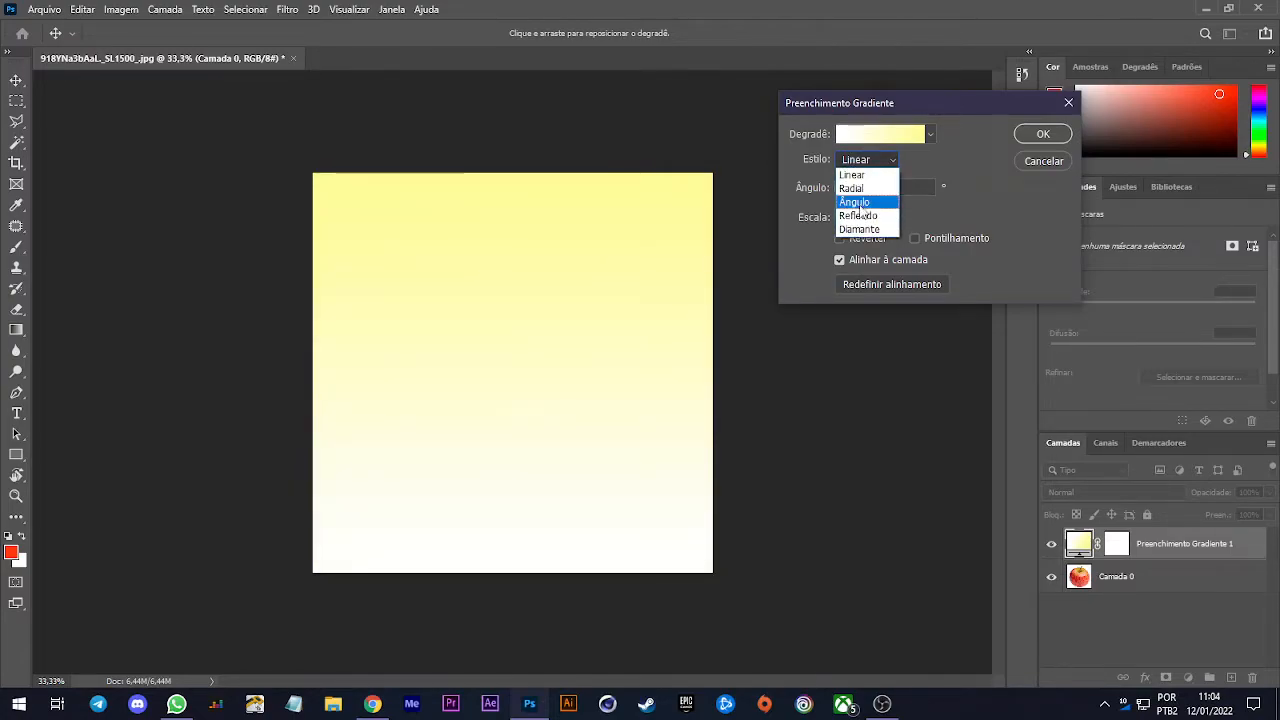
left_click(855, 201)
left_click(864, 161)
left_click(858, 215)
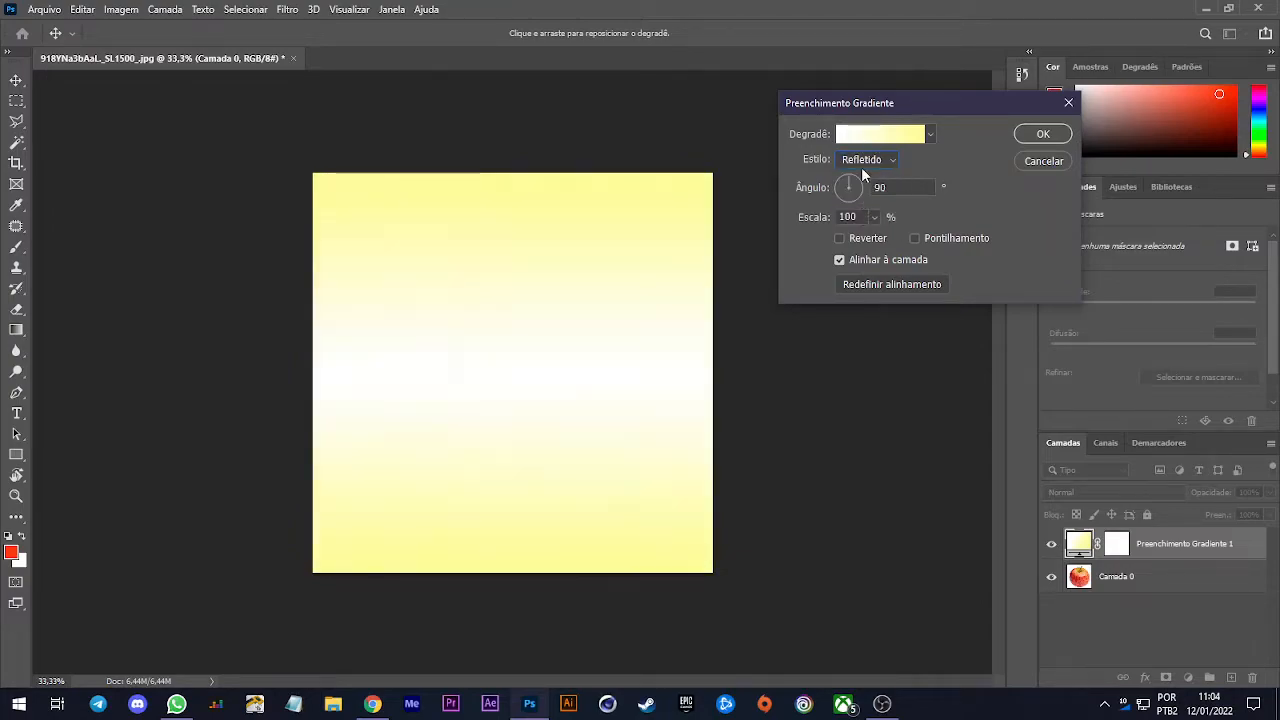
left_click(861, 162)
left_click(861, 232)
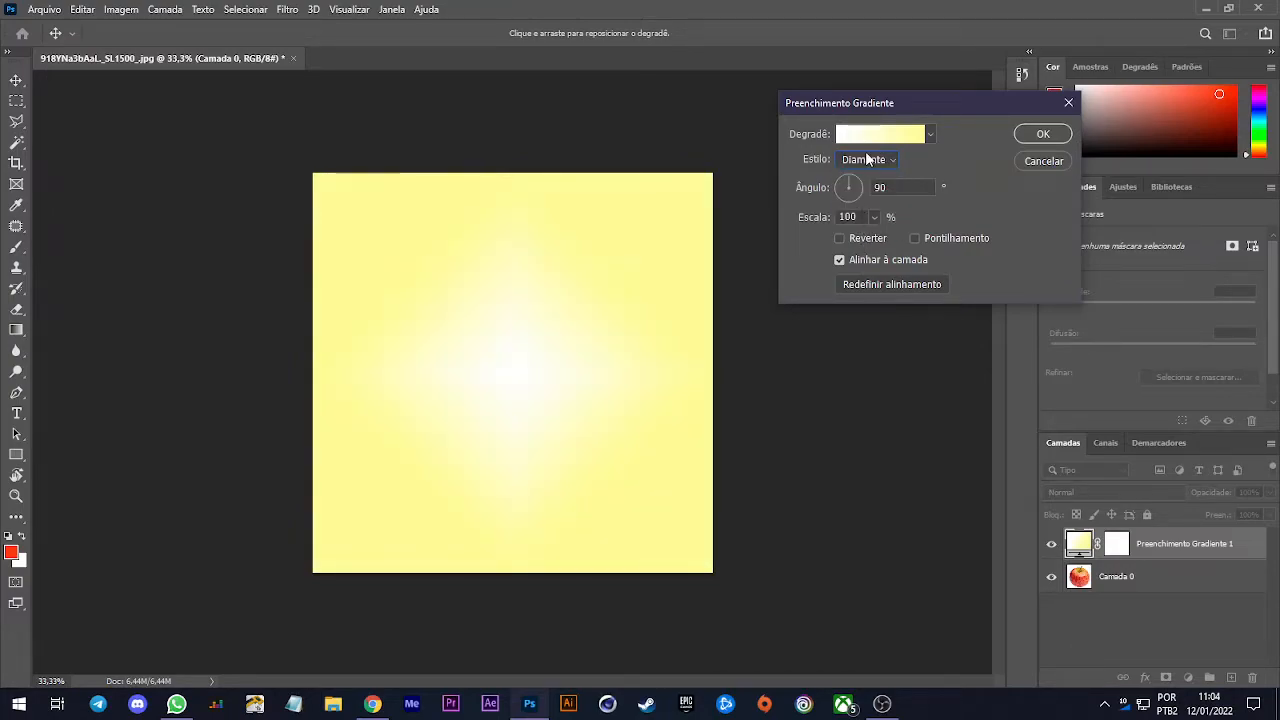
left_click(862, 159)
left_click(855, 188)
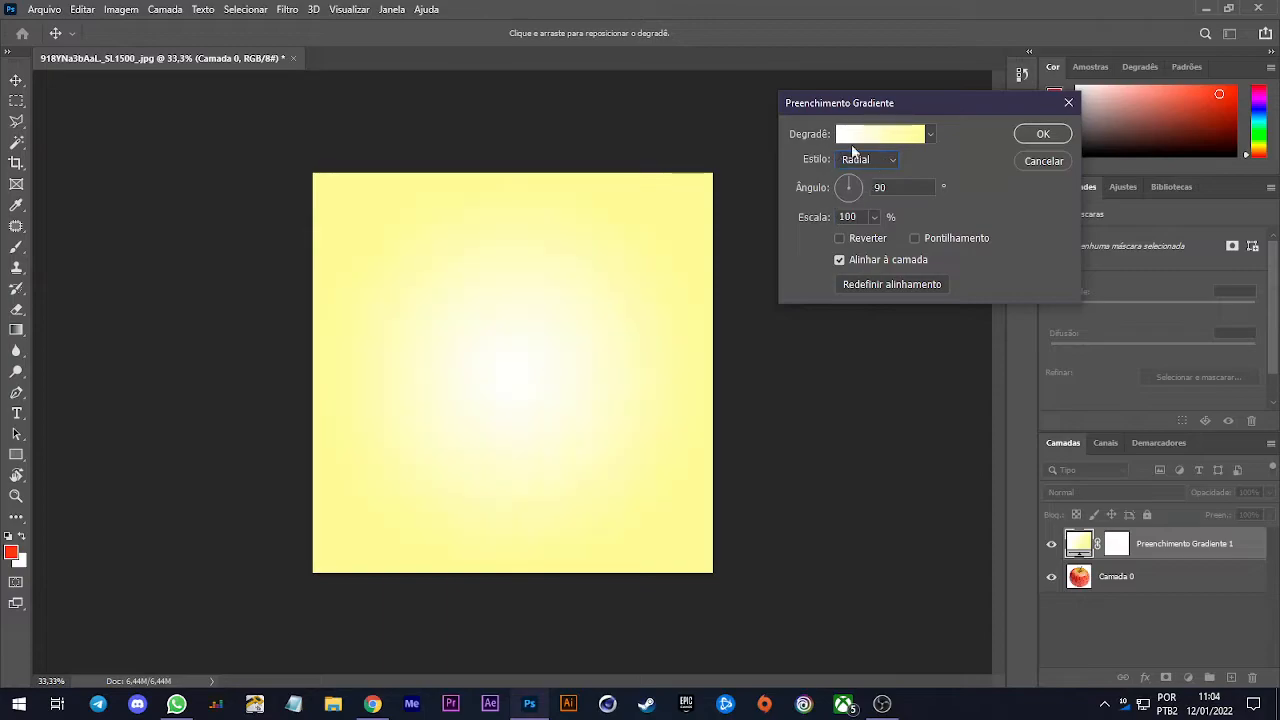
left_click_drag(814, 222, 856, 219)
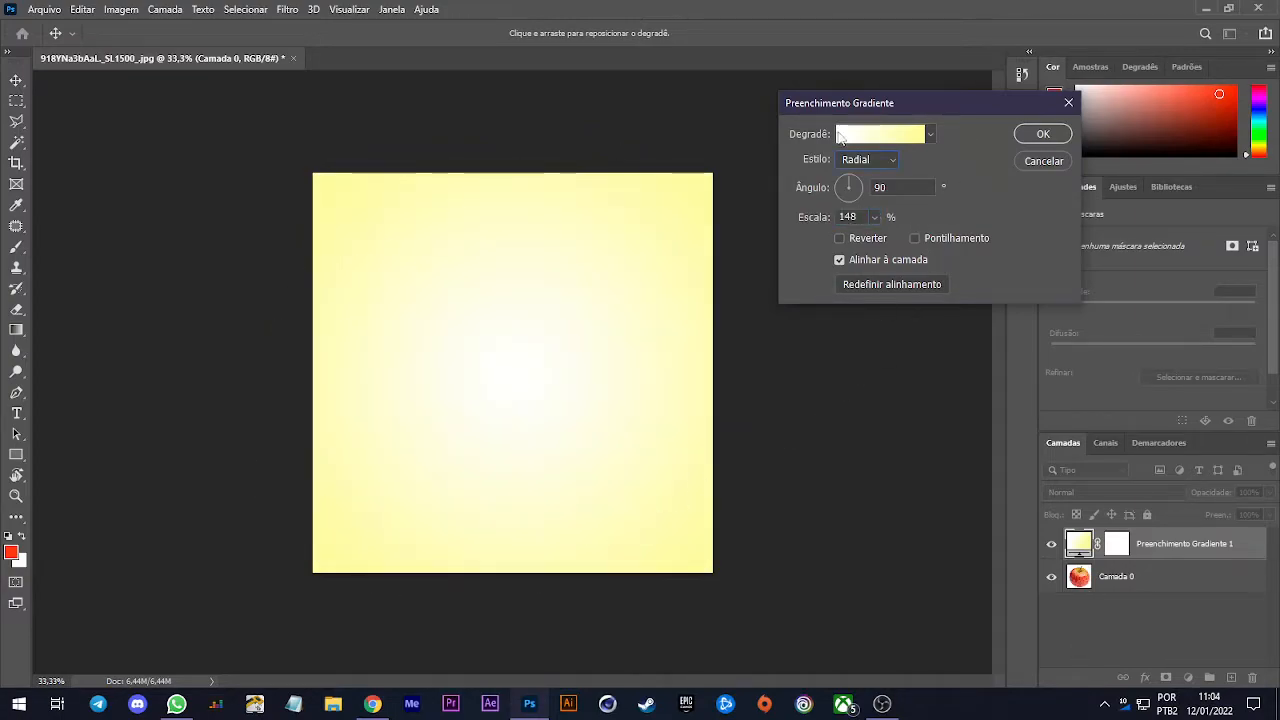
Change the gradient's end color stop to cyan (9bfff7), set the fill's scale to 155% and accept the fill
left_click(889, 139)
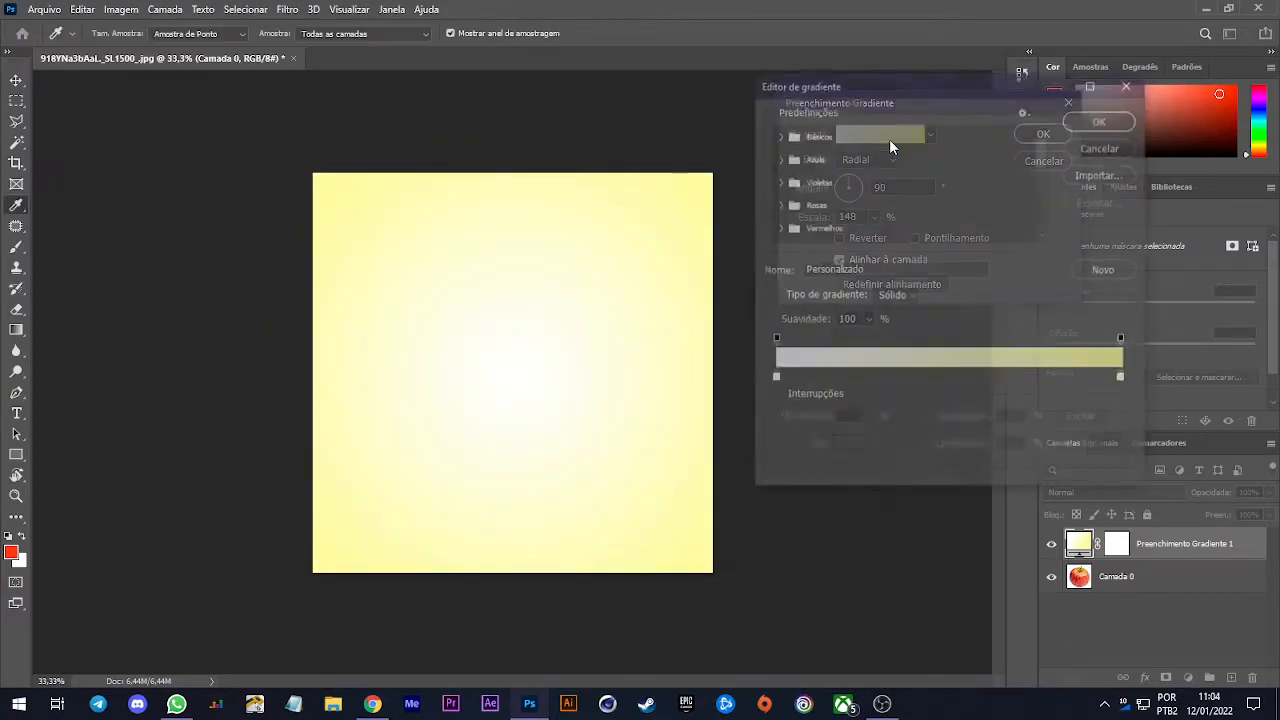
left_click(1124, 379)
double_click(1124, 379)
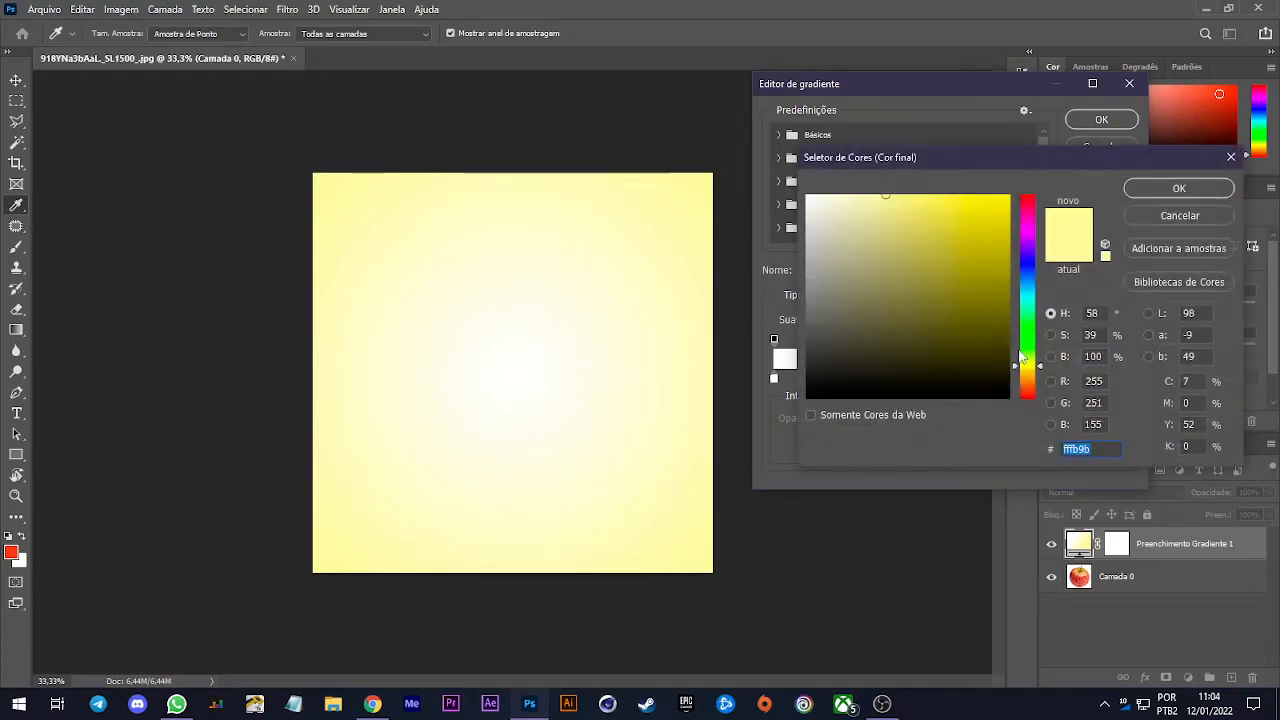
left_click(1027, 299)
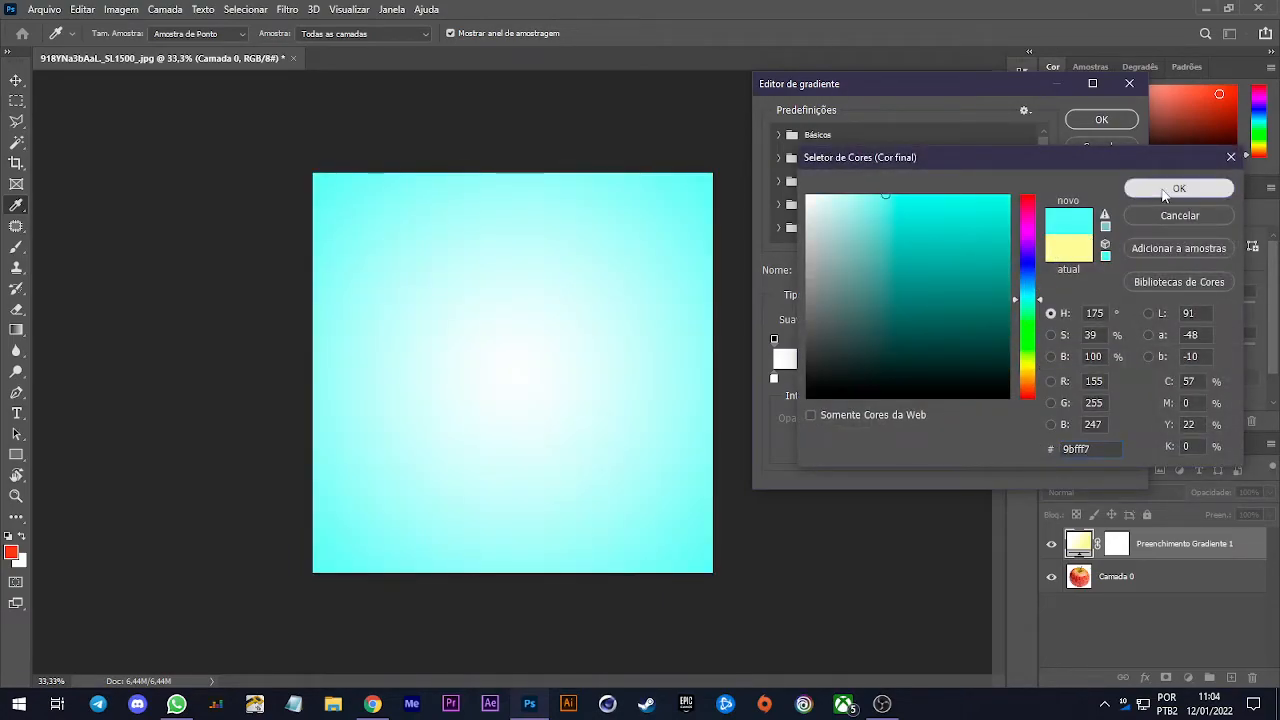
left_click(1179, 188)
left_click(1101, 122)
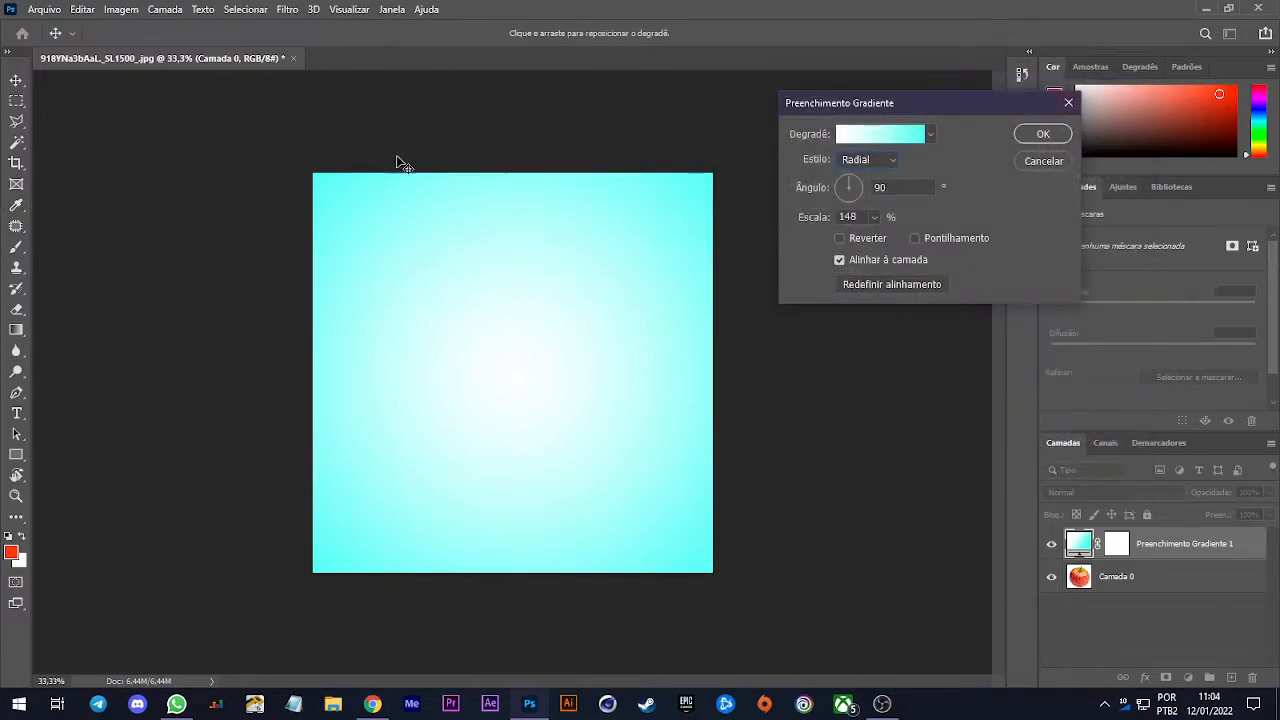
left_click_drag(819, 220, 826, 220)
left_click(1058, 138)
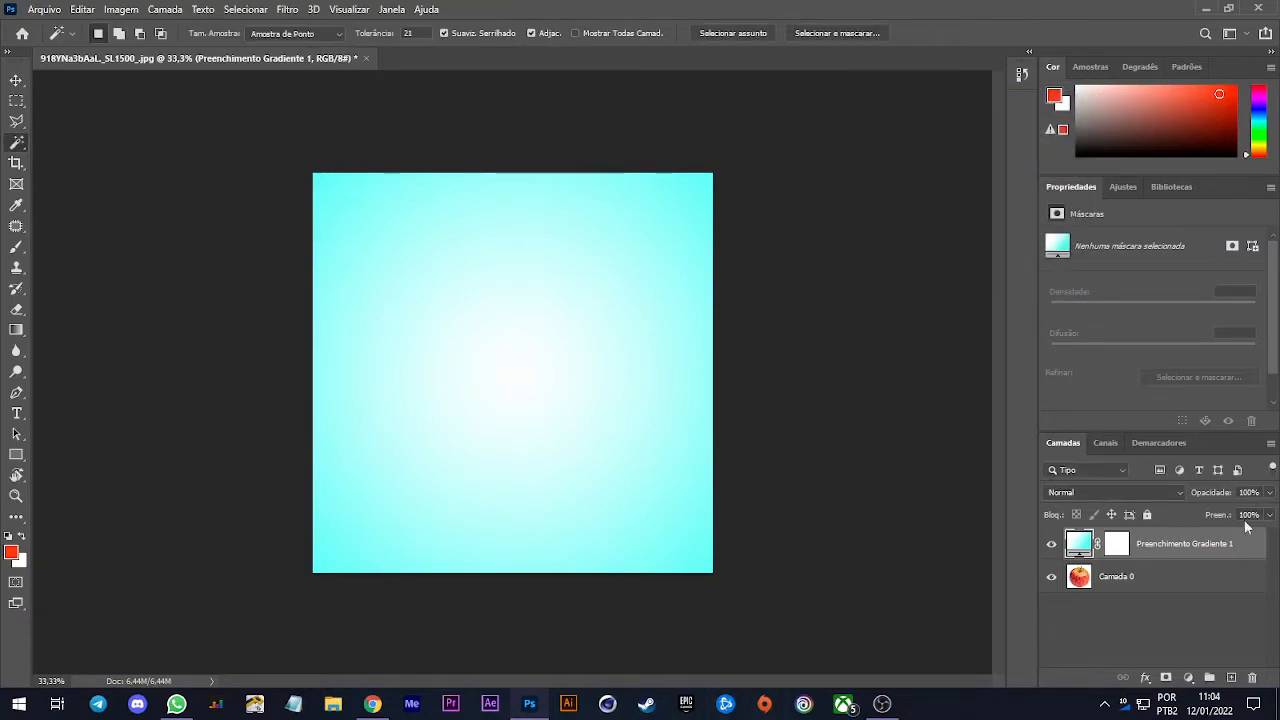
Move the Preenchimento Gradiente 1 layer below Camada 0 and unlock Camada 0
left_click_drag(1158, 550, 1150, 585)
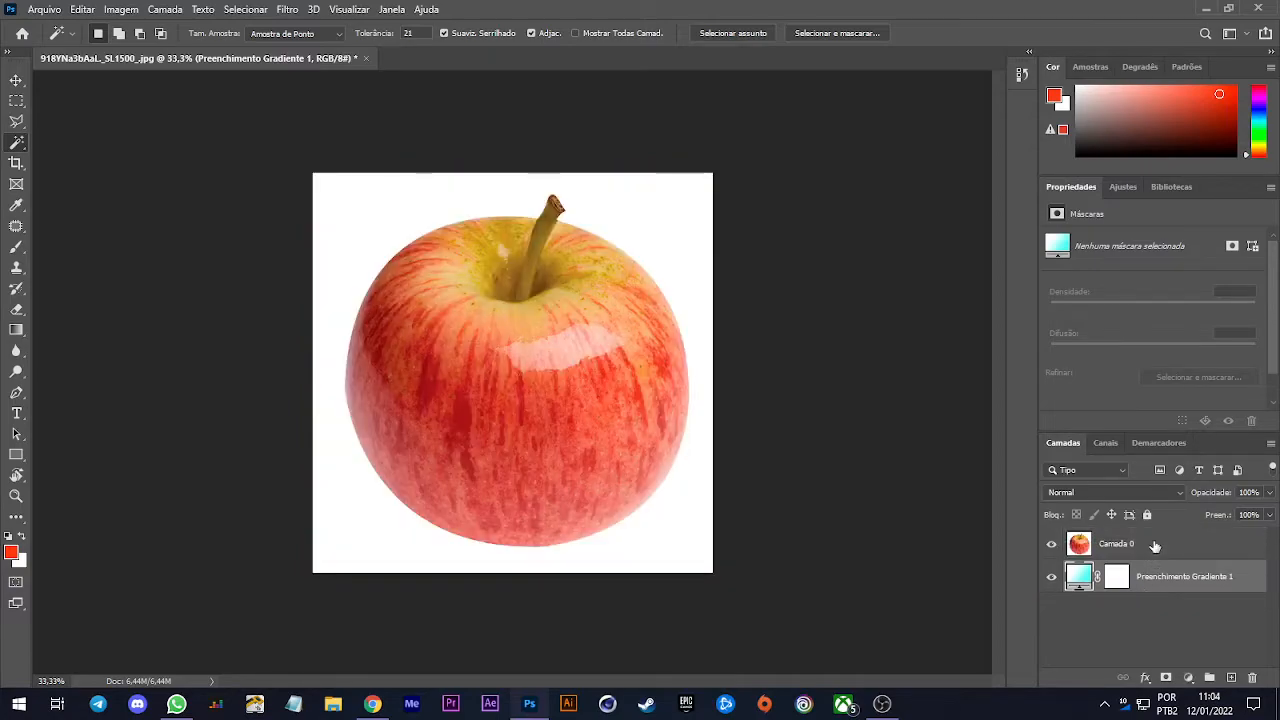
left_click(1143, 543)
left_click(1098, 621)
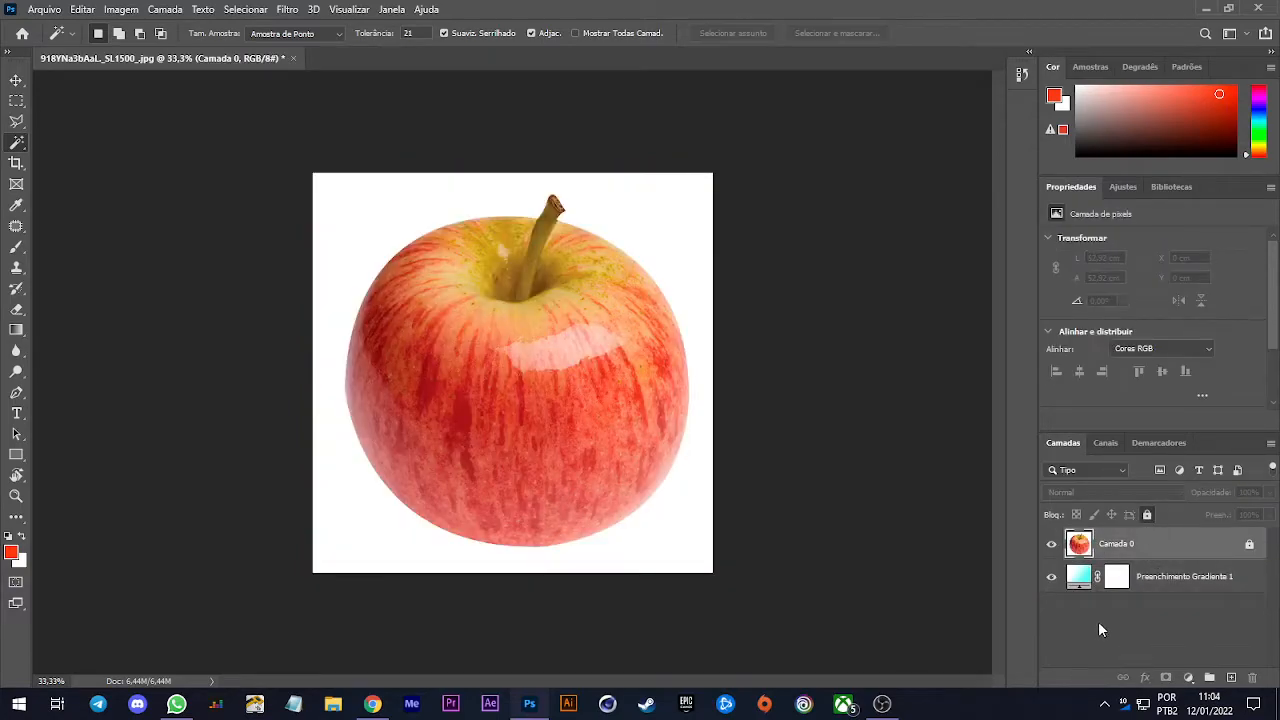
left_click(1250, 545)
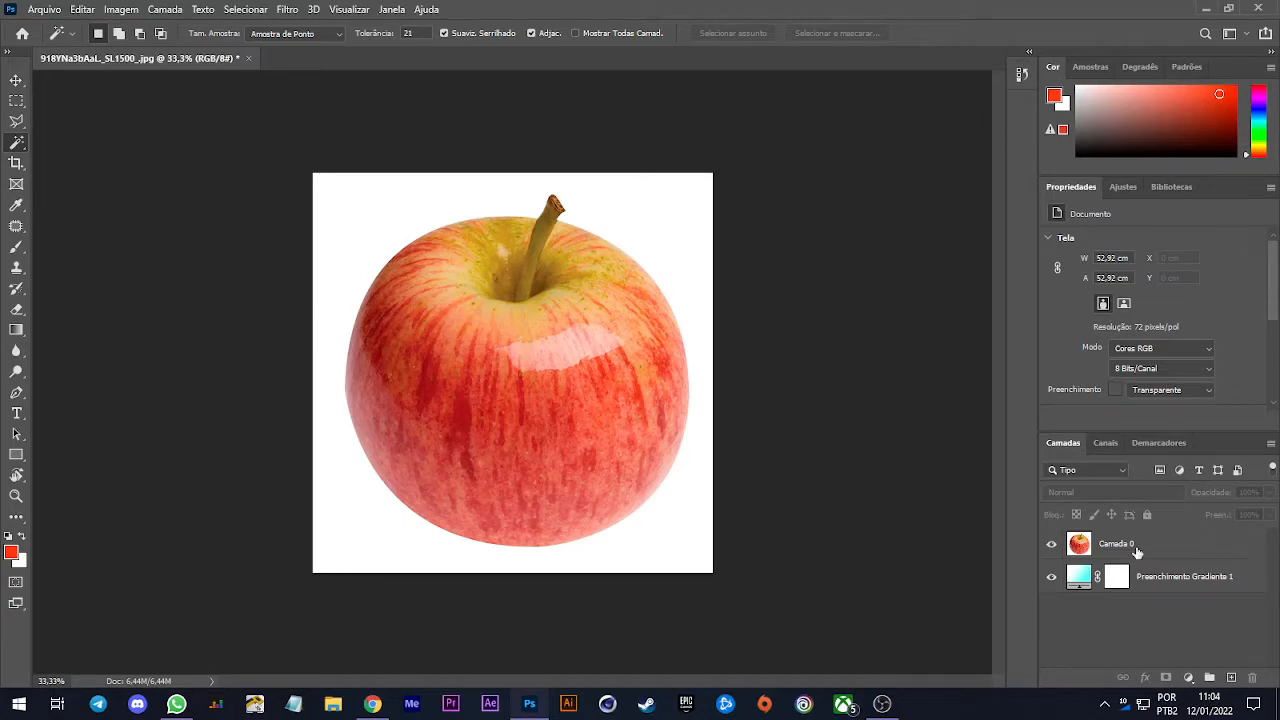
Select the white background around the apple on Camada 0 with the Magic Wand, delete it and clear the selection
left_click(1140, 551)
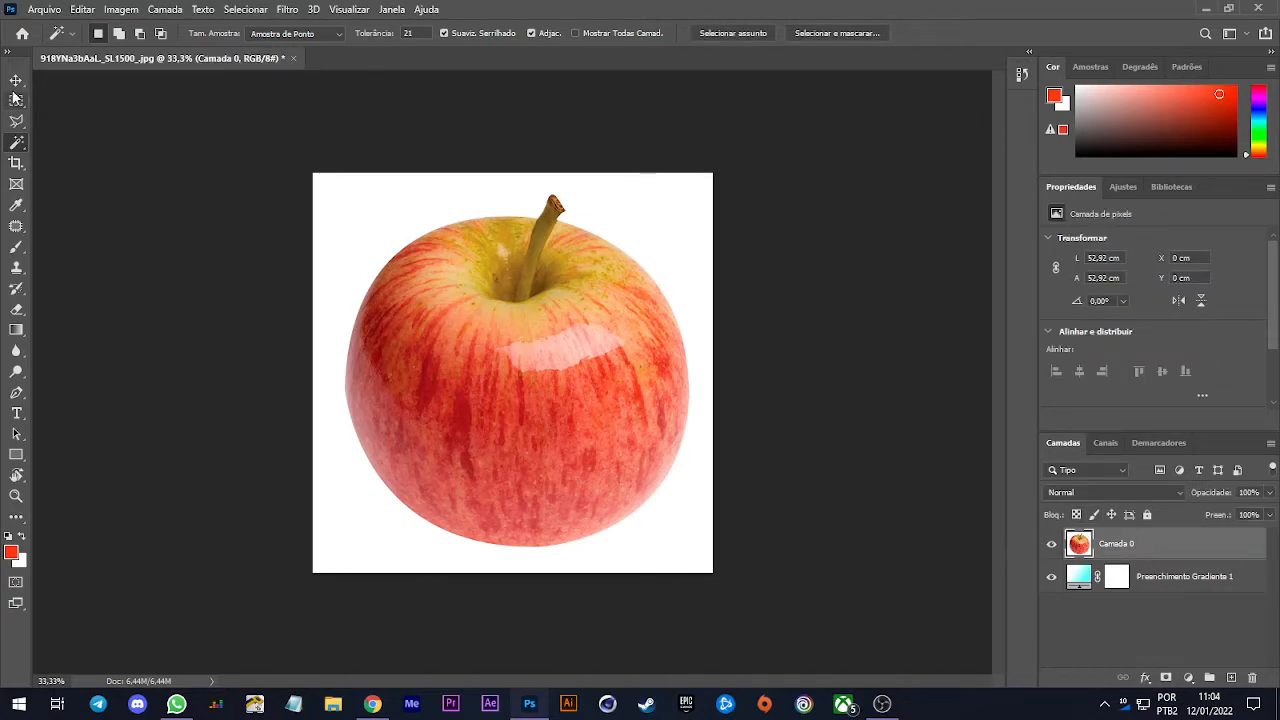
left_click(385, 197)
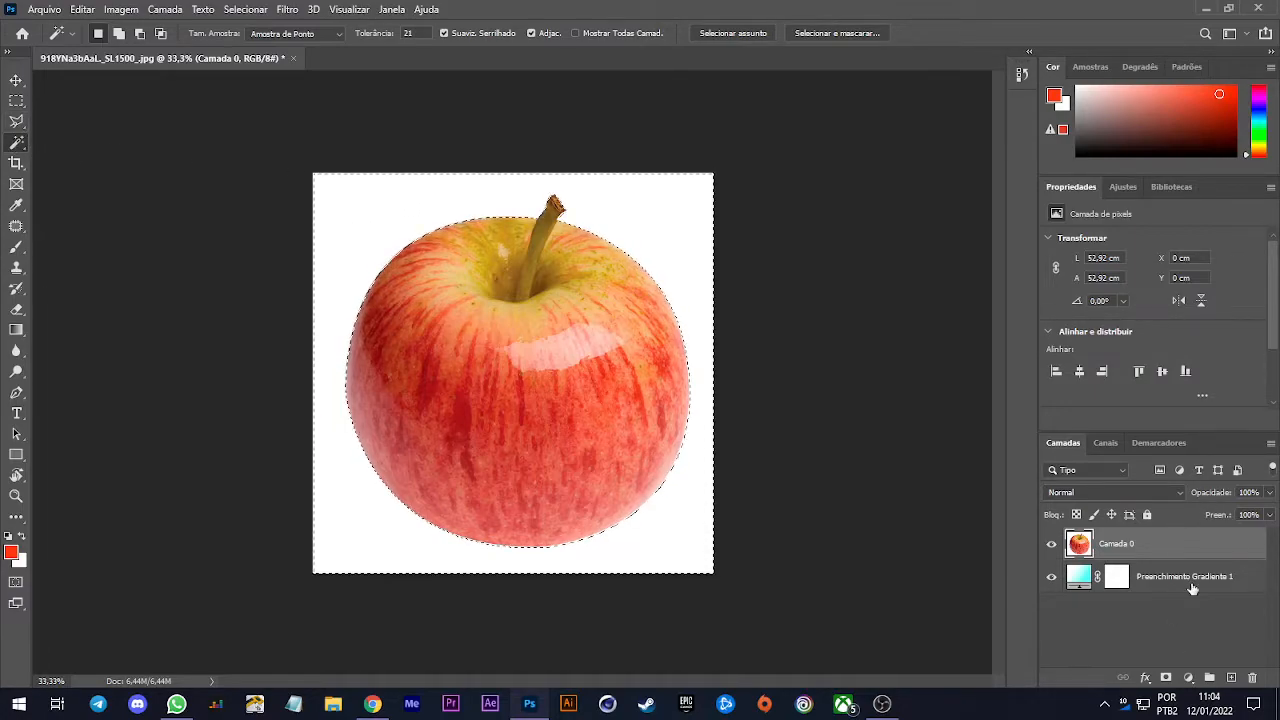
key("Delete")
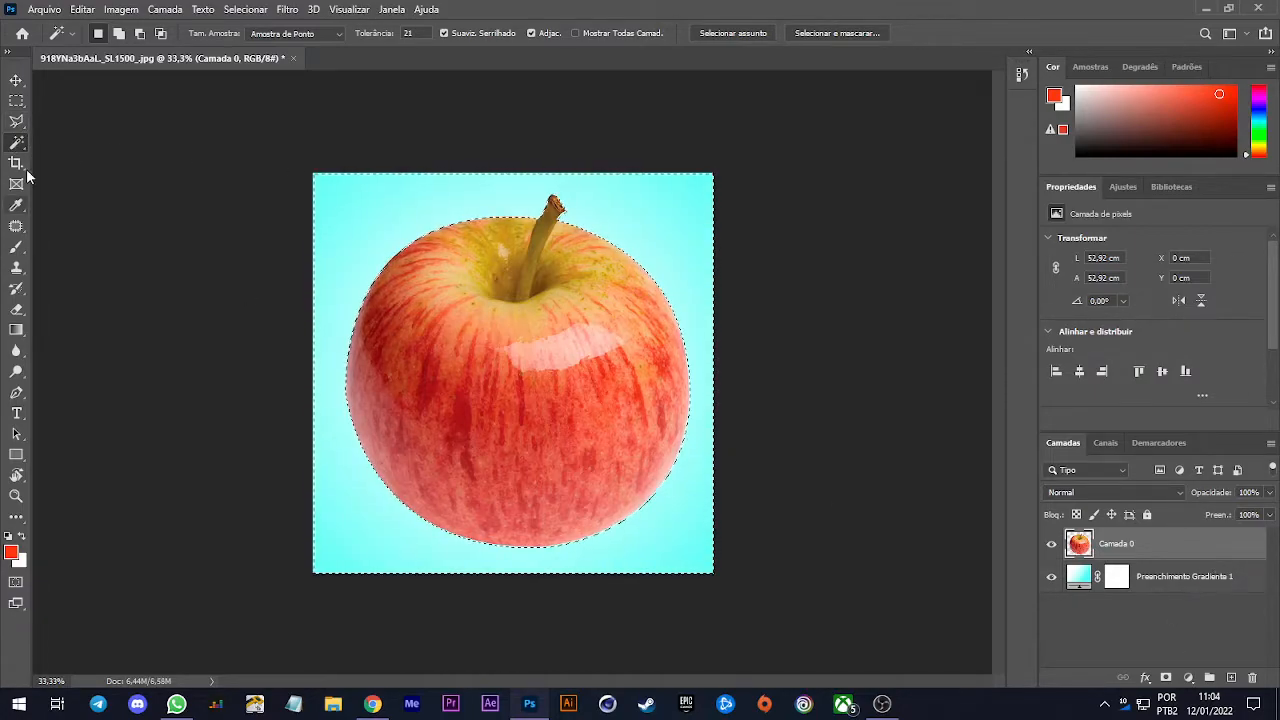
key("ctrl+d")
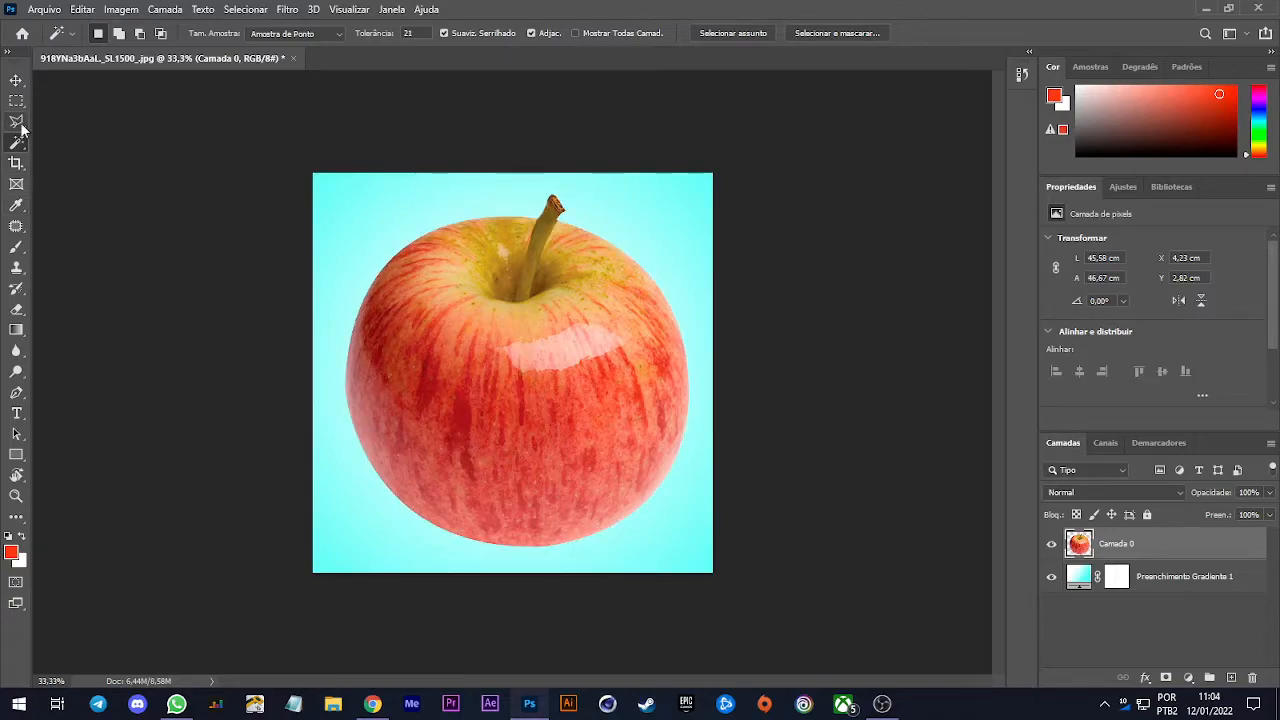
left_click(18, 82)
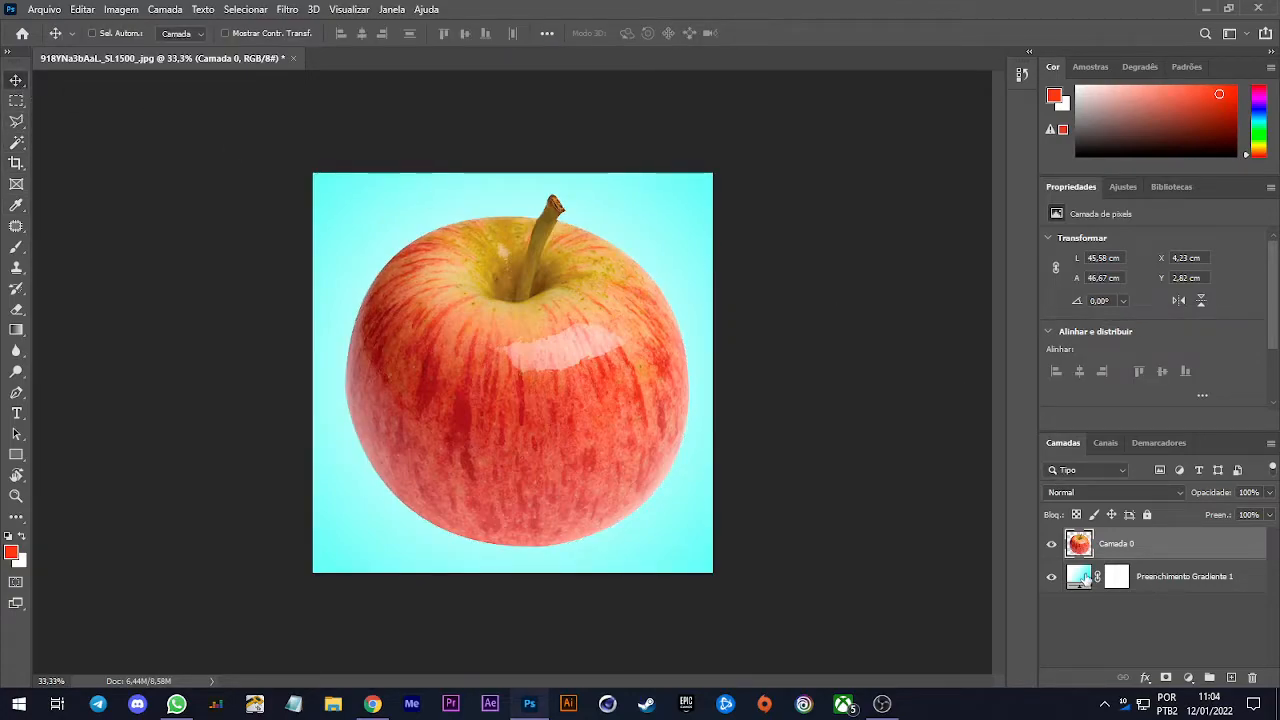
Set the scale of Preenchimento Gradiente 1 to 243% to soften the cyan background
double_click(1080, 577)
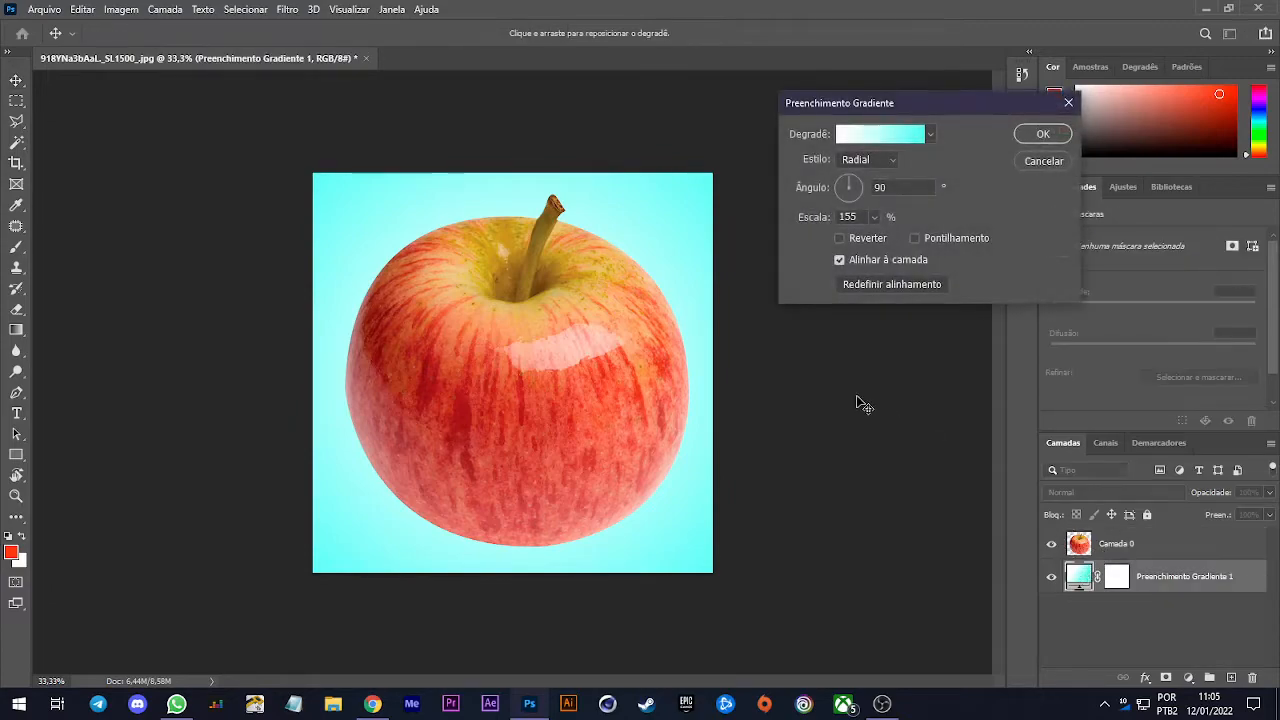
left_click_drag(805, 222, 868, 219)
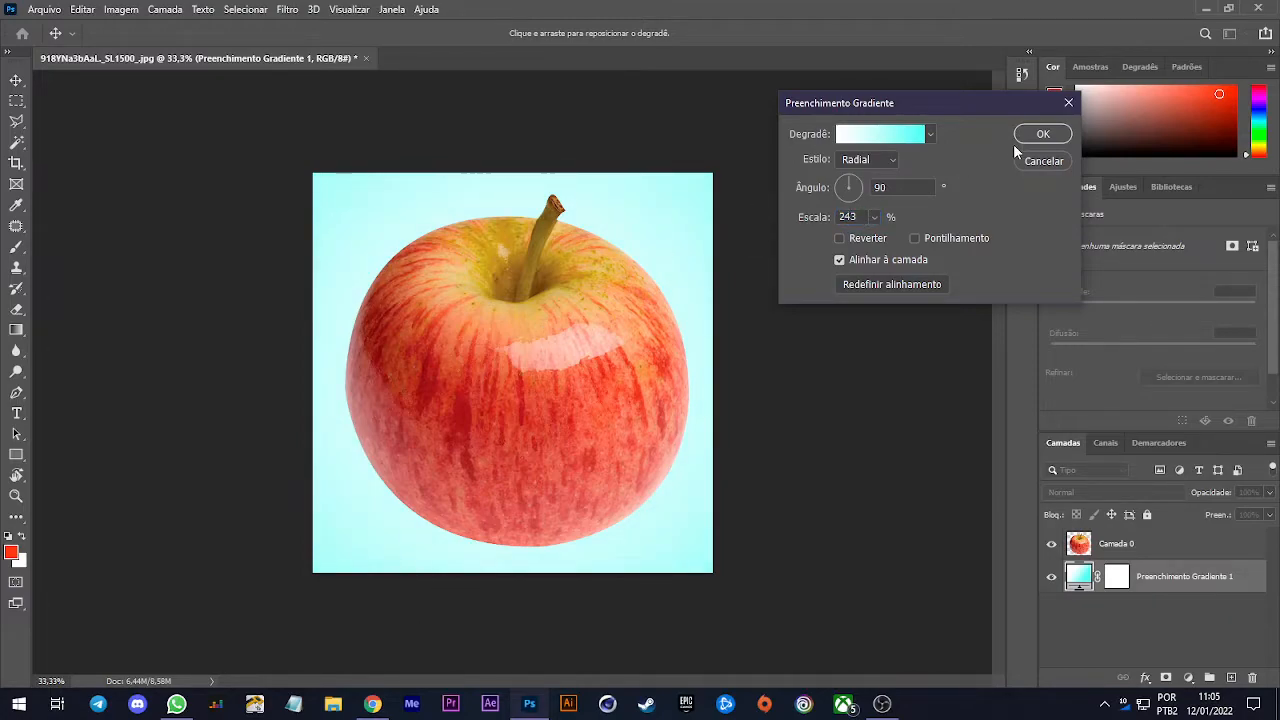
left_click(1040, 134)
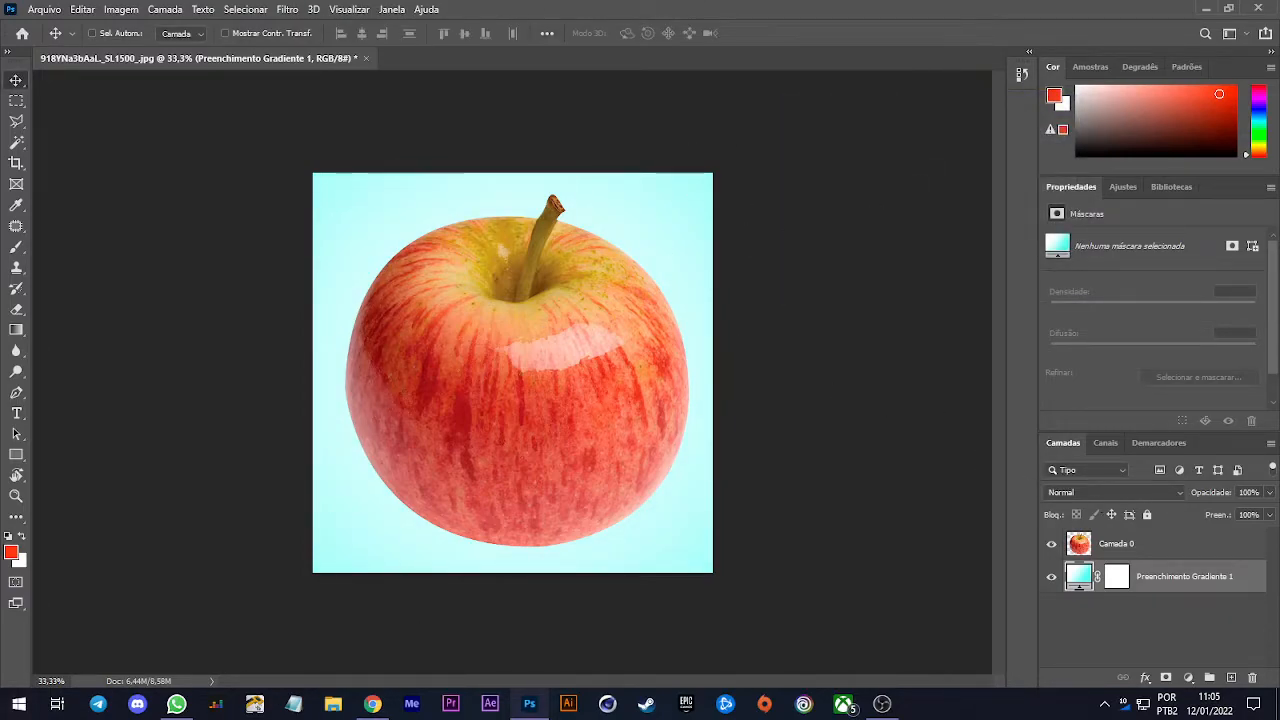
Add a Padrão fill layer above Preenchimento Gradiente 1 using the Água-Poça pattern from the last Água group, keeping the 100% scale
left_click(1188, 678)
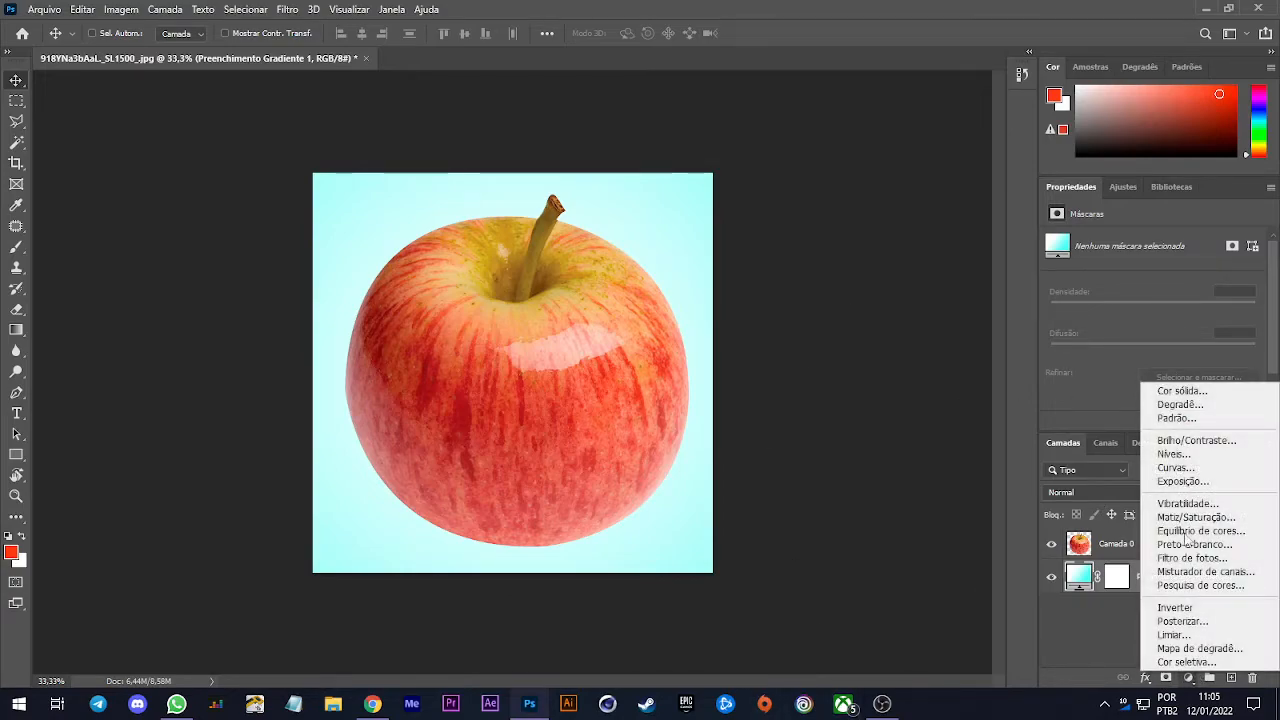
left_click(1177, 418)
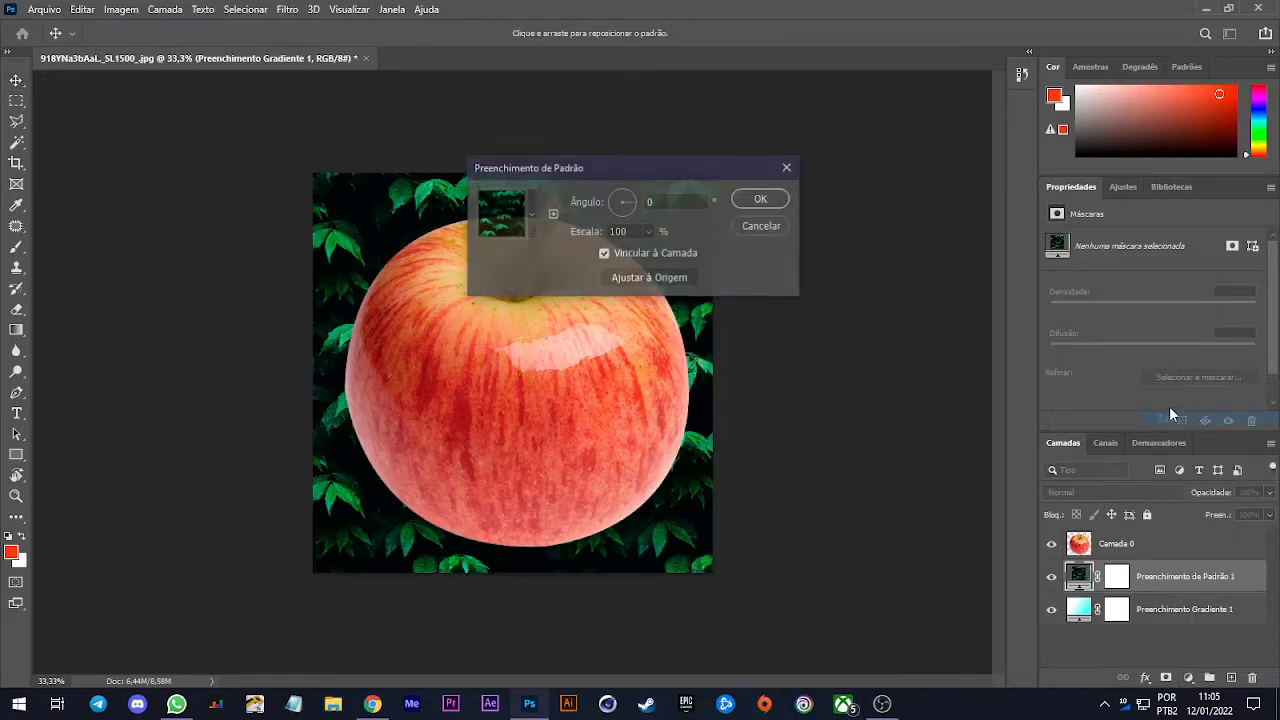
left_click(534, 216)
scroll(445, 300, "down", 2)
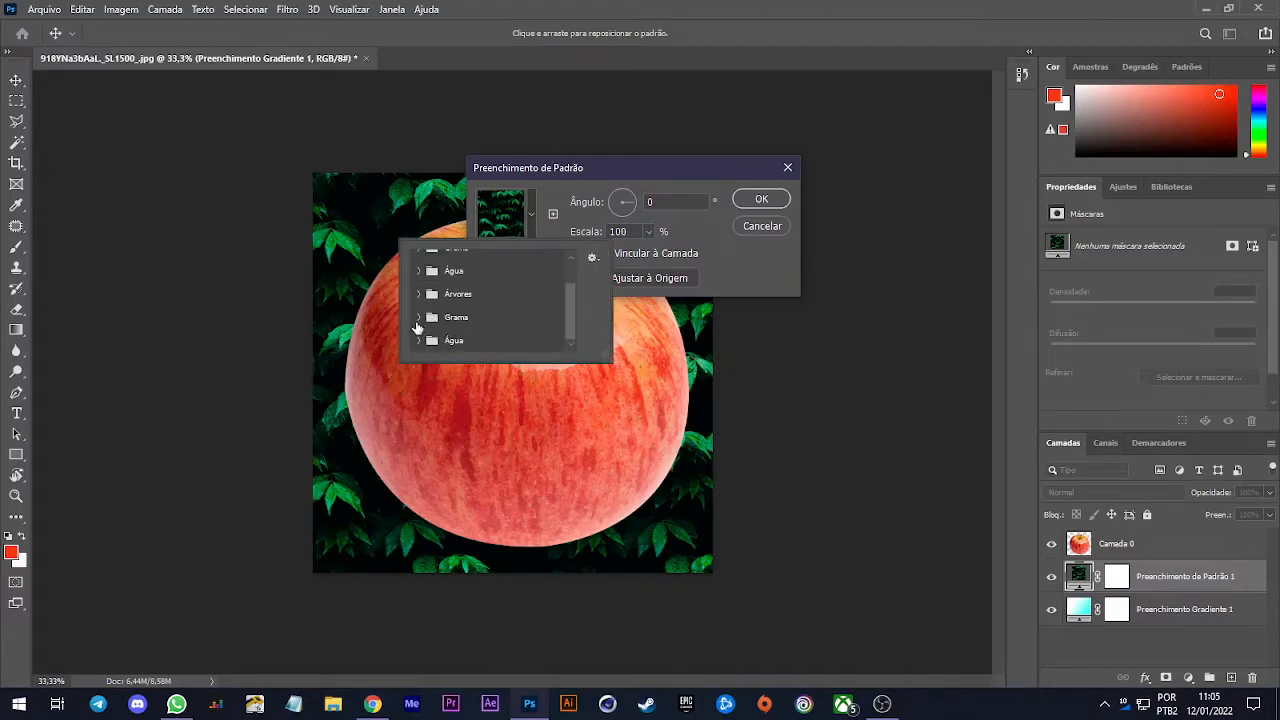
left_click(419, 341)
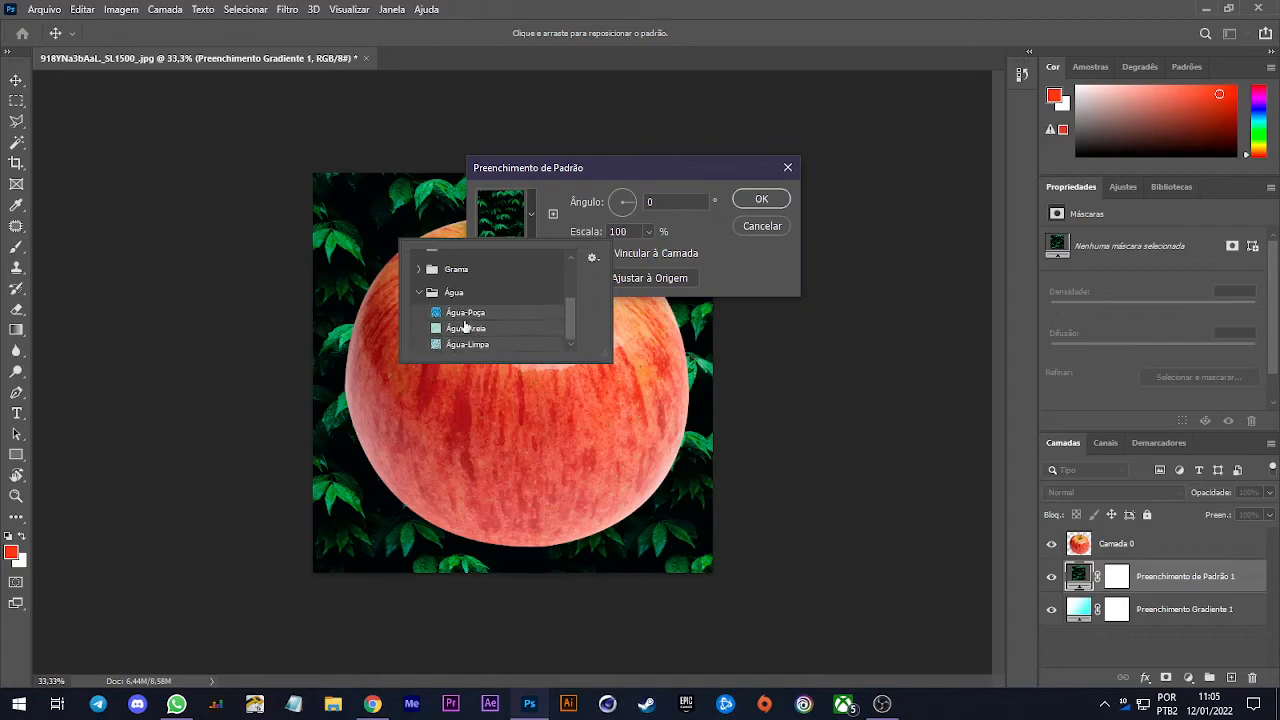
left_click(464, 314)
left_click(711, 176)
left_click(757, 198)
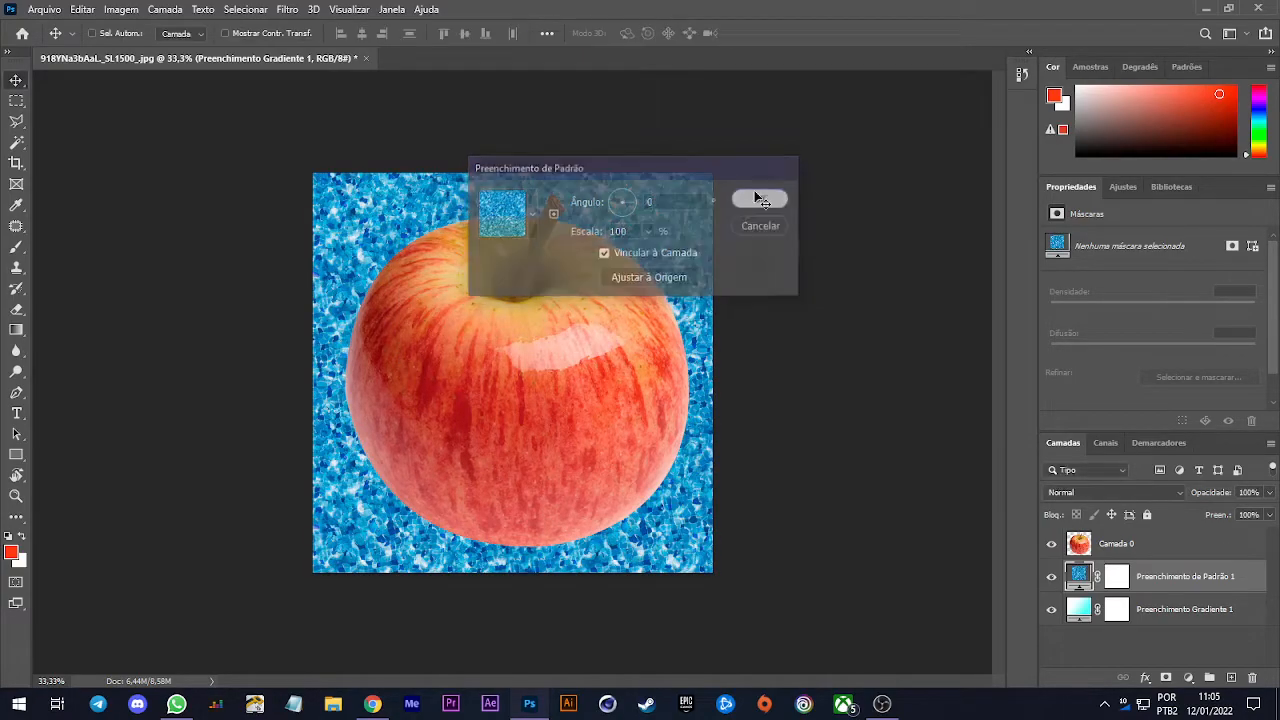
Set the pattern fill layer's blend mode to Sobrepor and its opacity to 60%
left_click(1088, 485)
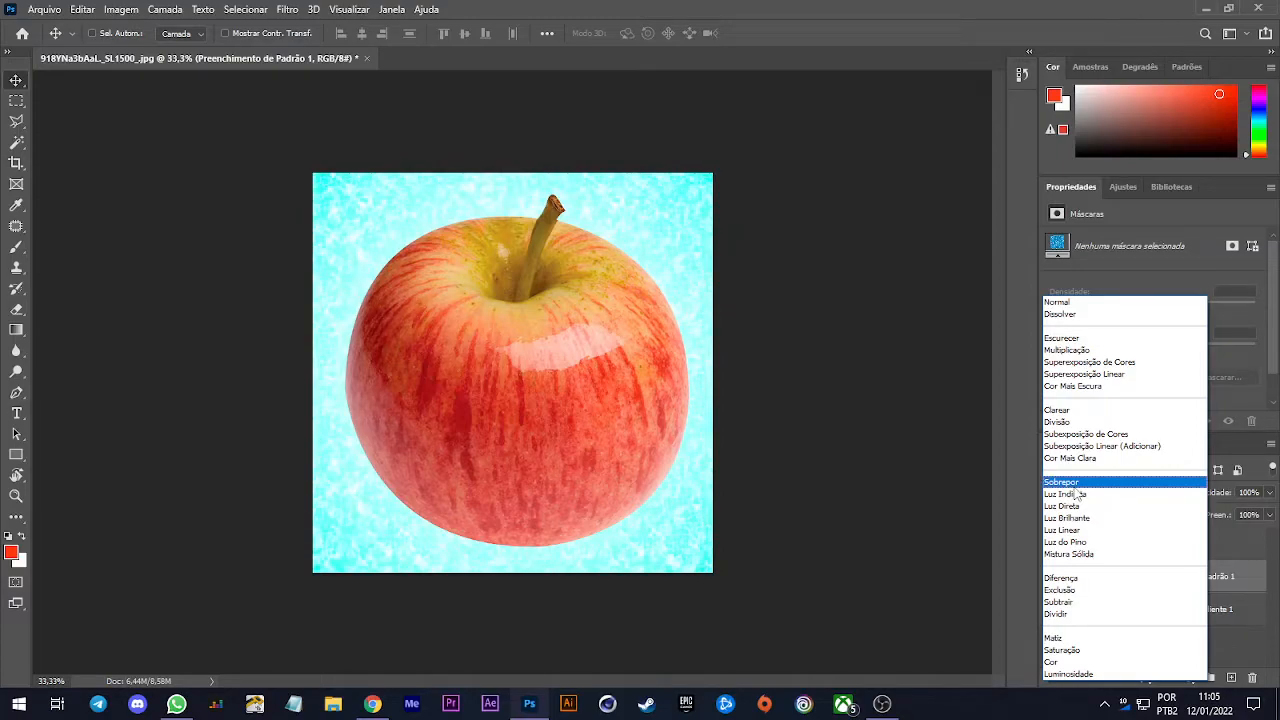
left_click(1073, 486)
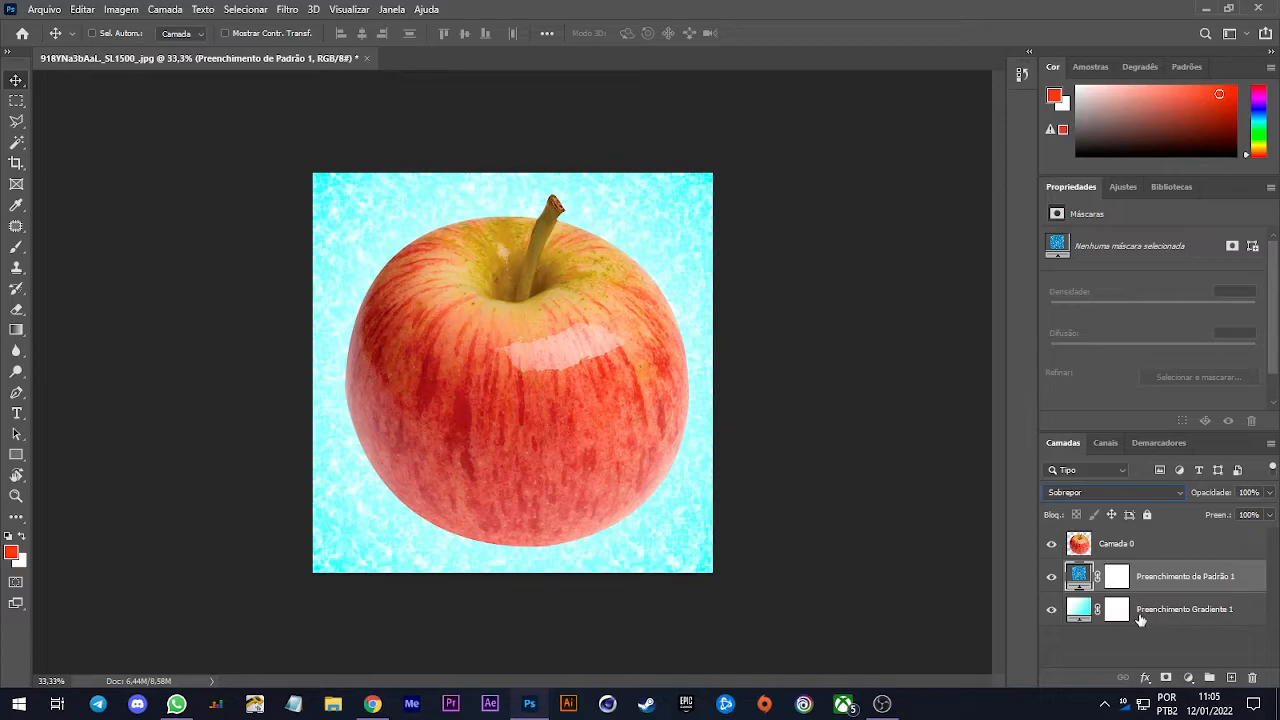
left_click_drag(741, 229, 662, 187)
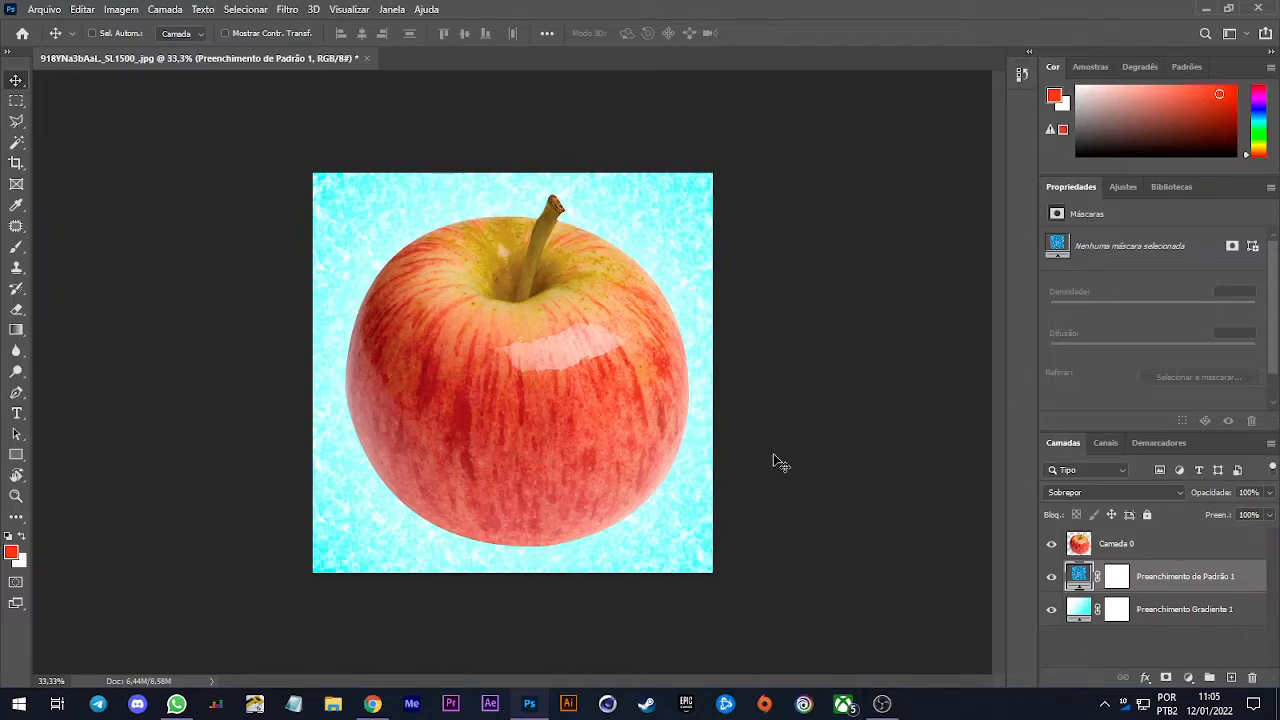
left_click_drag(1215, 498, 1182, 497)
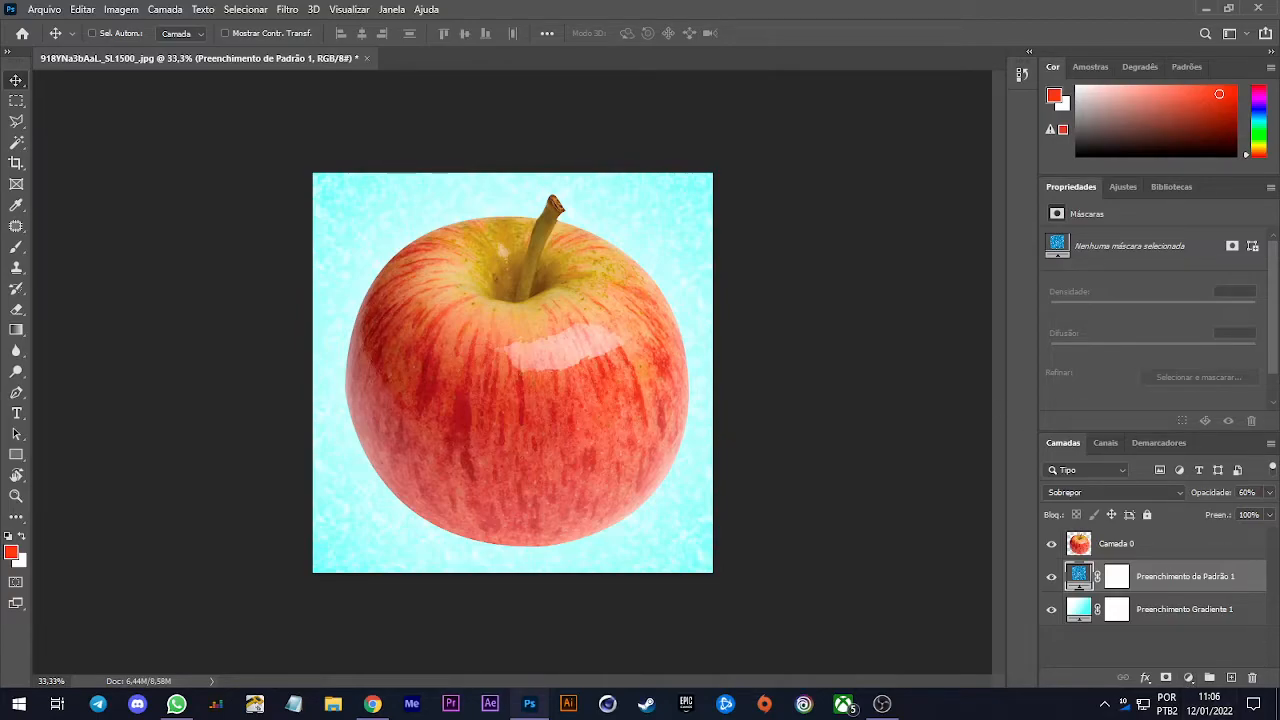
Try the Chanfro & Entalhe, Traçado and Sombra Interna layer styles on Camada 0 and switch them off again
left_click(1150, 542)
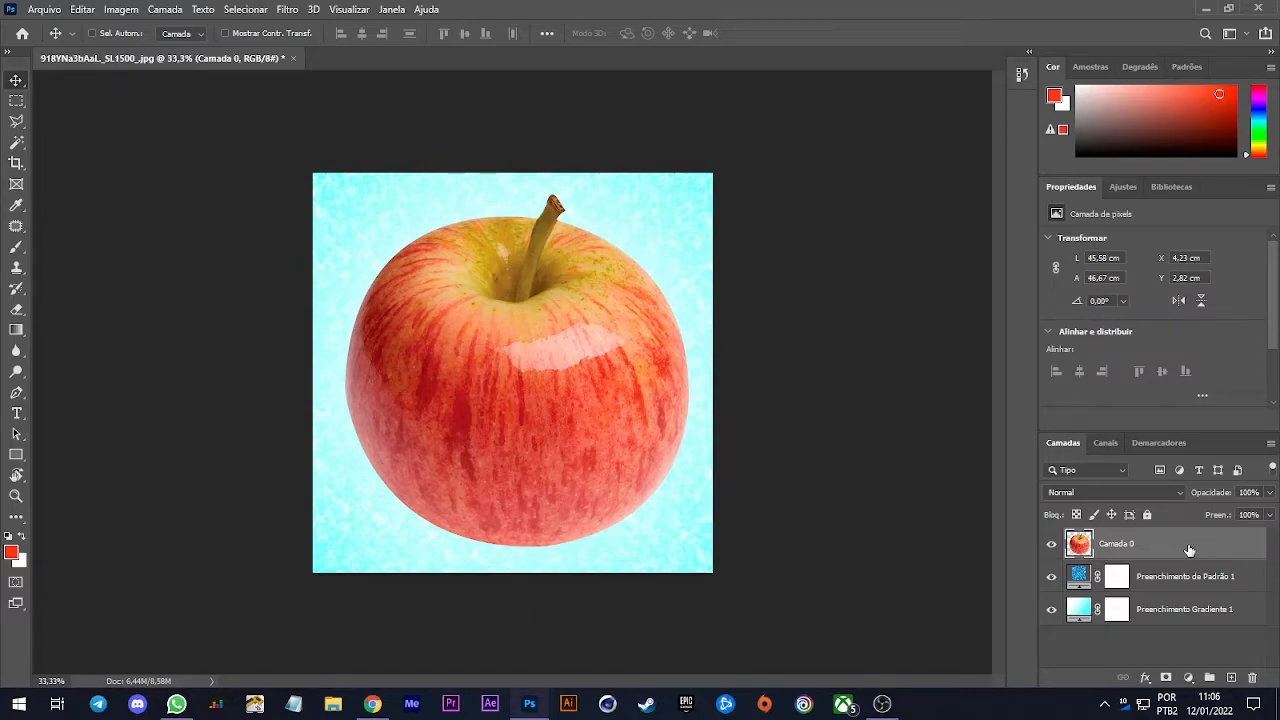
double_click(1189, 549)
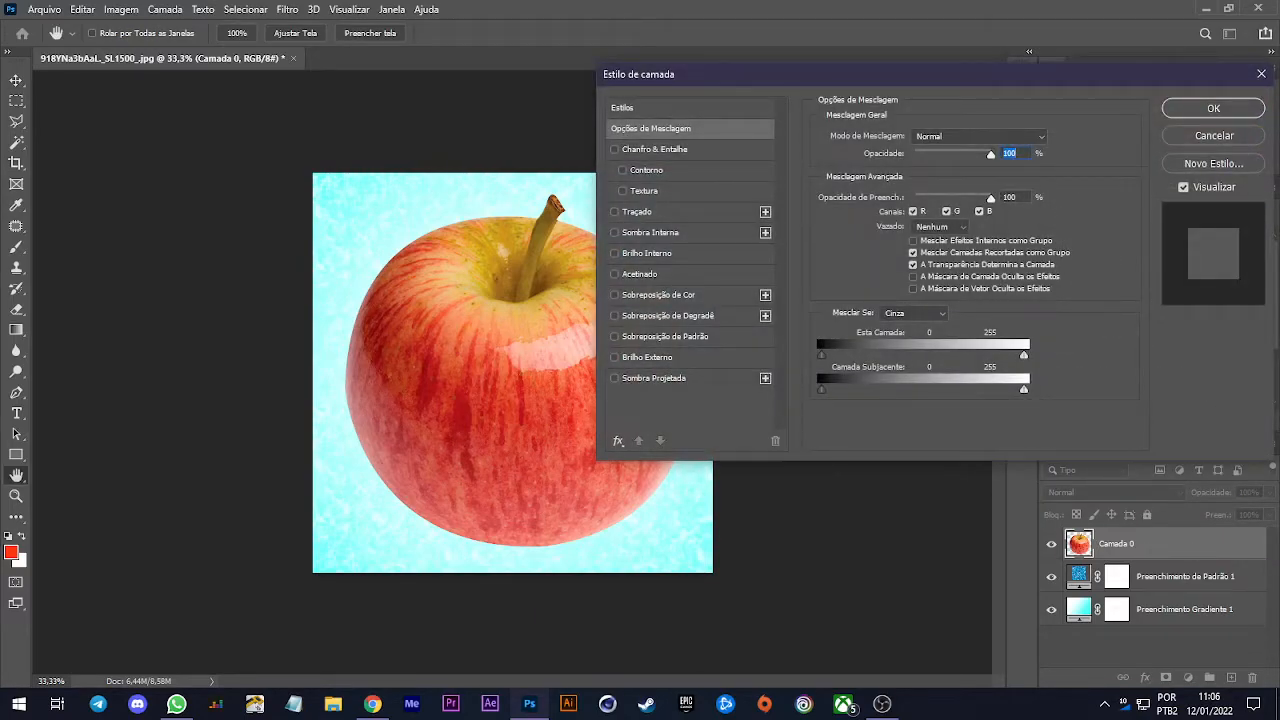
left_click(645, 148)
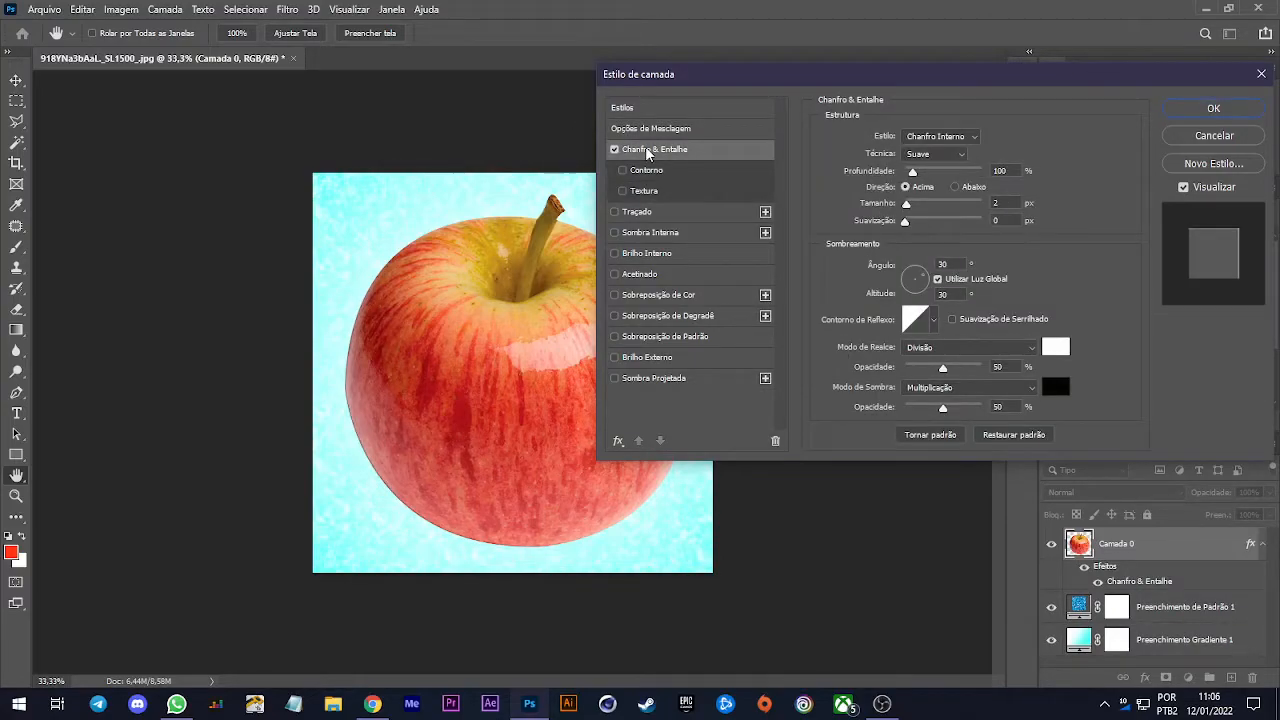
left_click(615, 150)
left_click(677, 212)
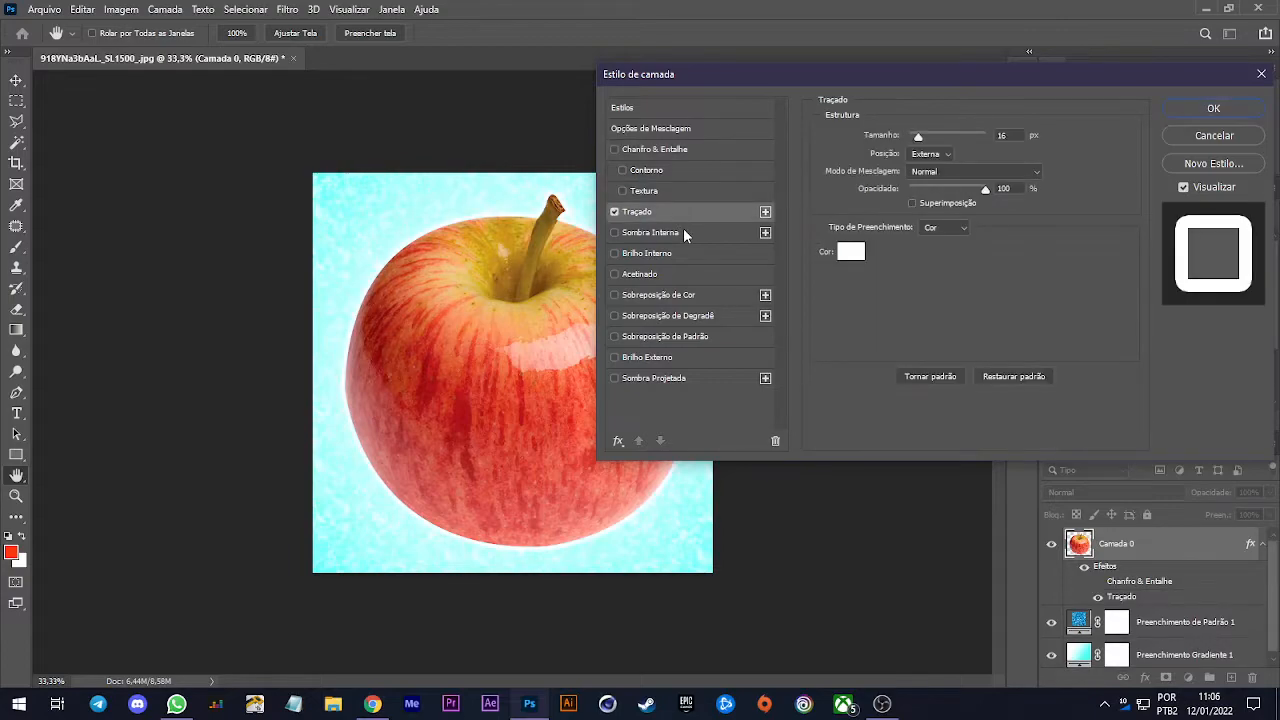
left_click(684, 232)
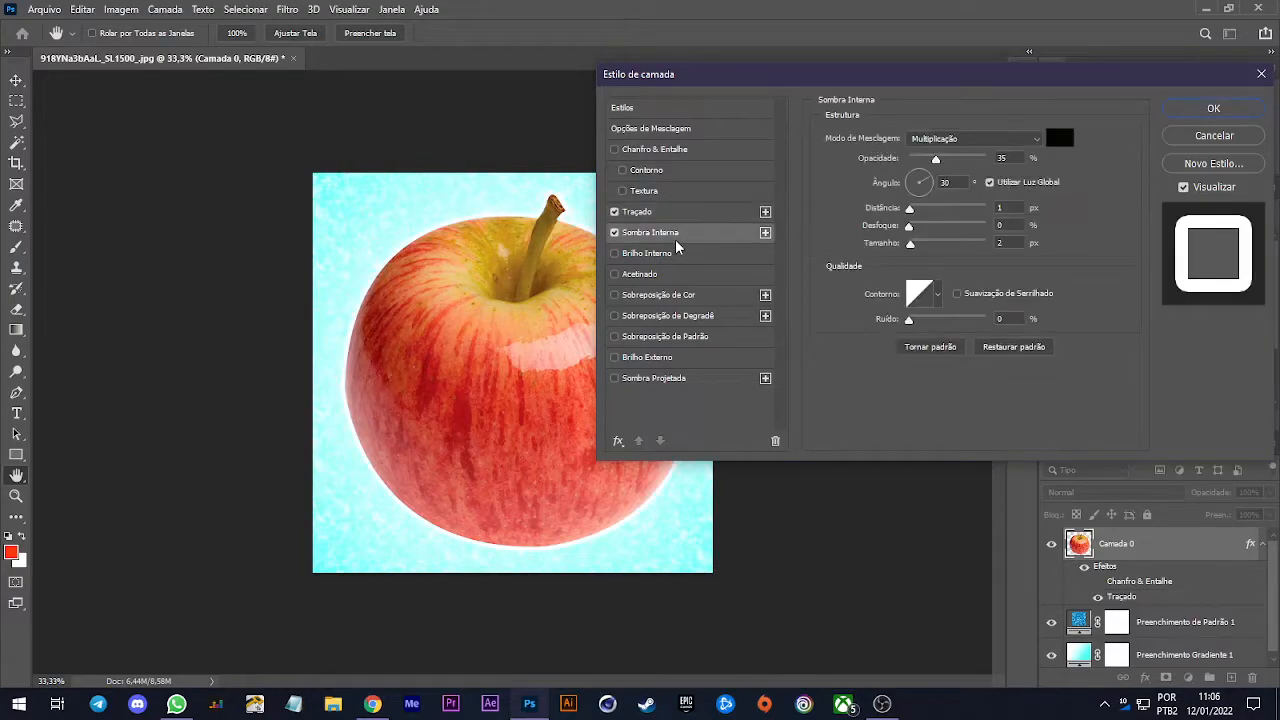
left_click(614, 232)
left_click(614, 212)
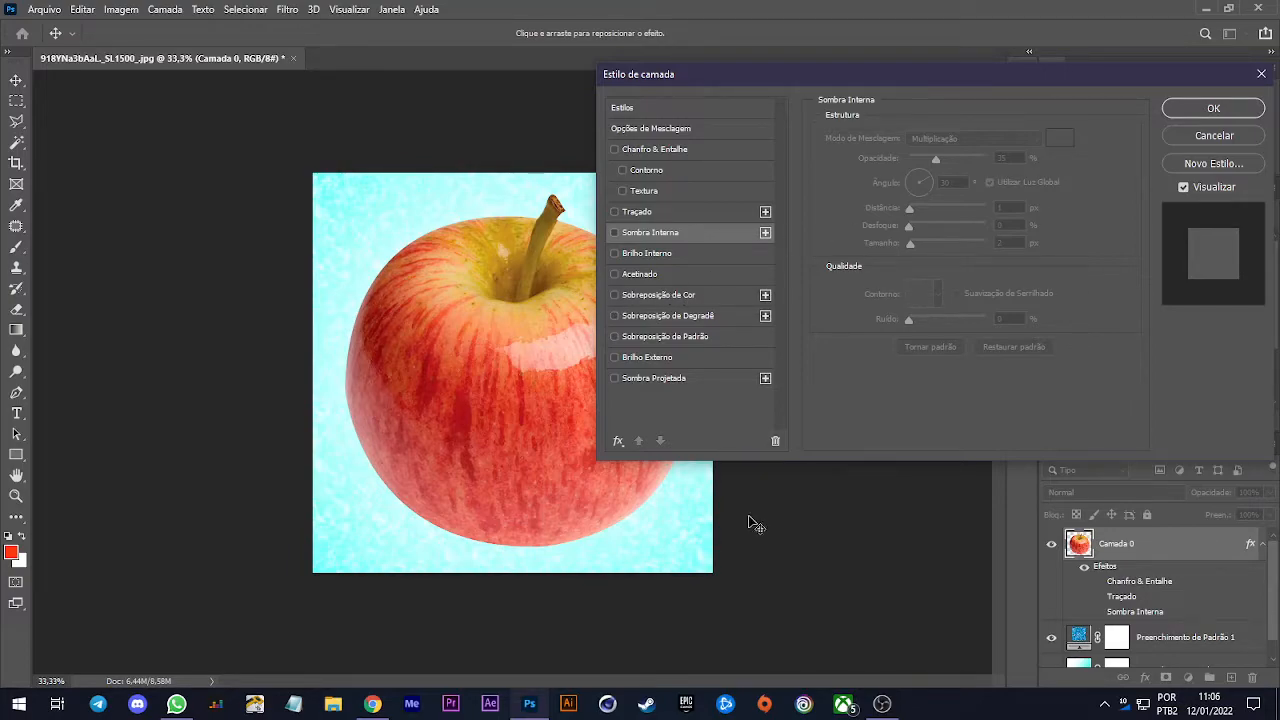
Apply a Sobreposição de Cor to Camada 0 and change its overlay color to green (559f50)
left_click(669, 298)
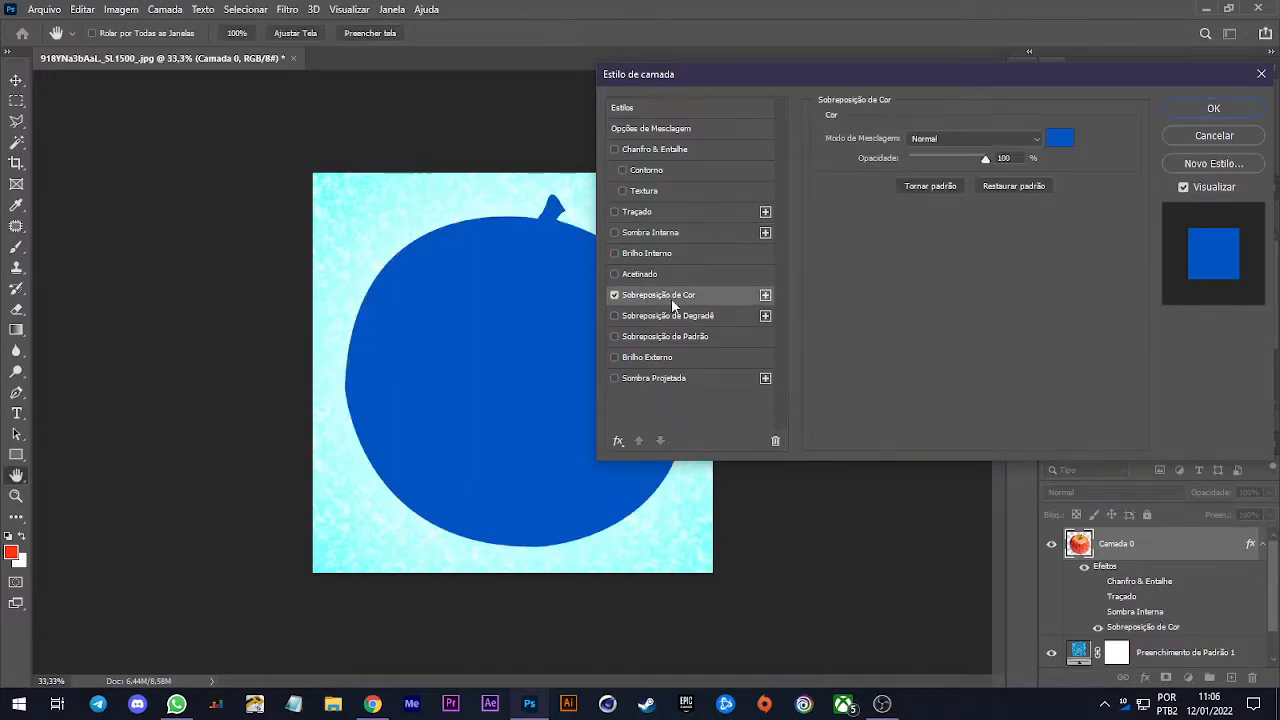
left_click(968, 137)
left_click(968, 137)
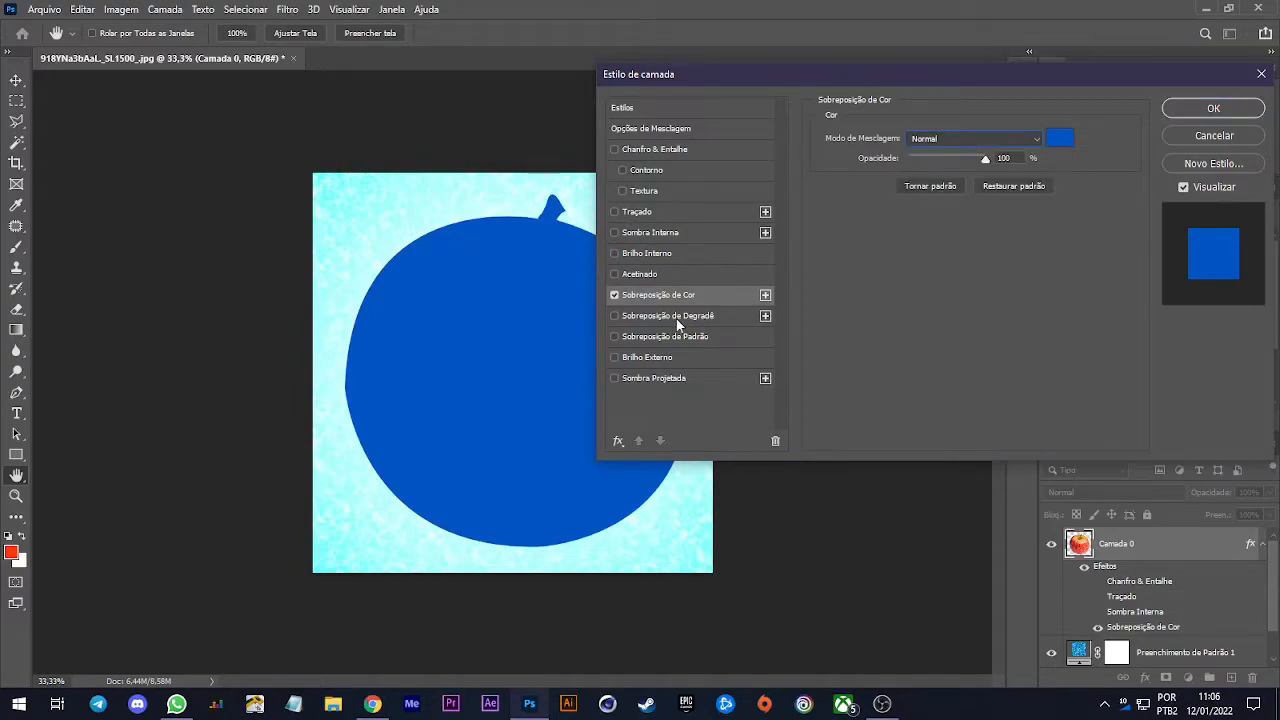
left_click(1060, 137)
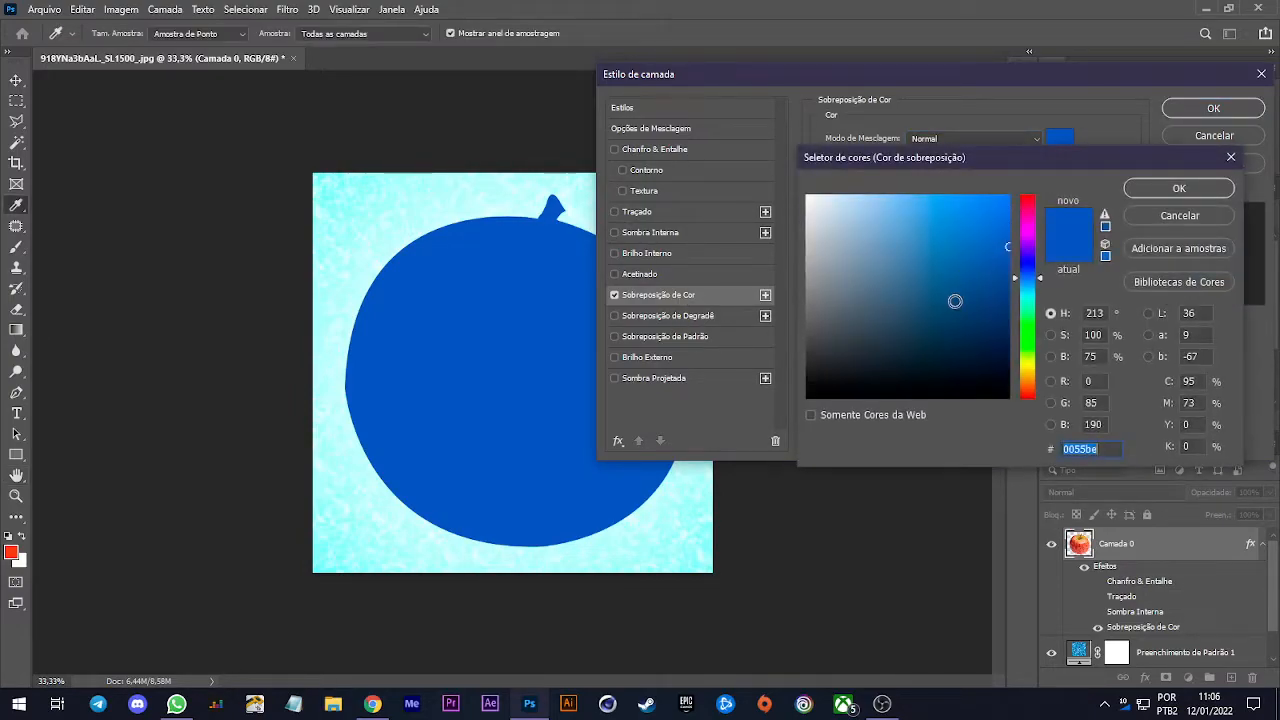
left_click(1028, 333)
left_click(963, 195)
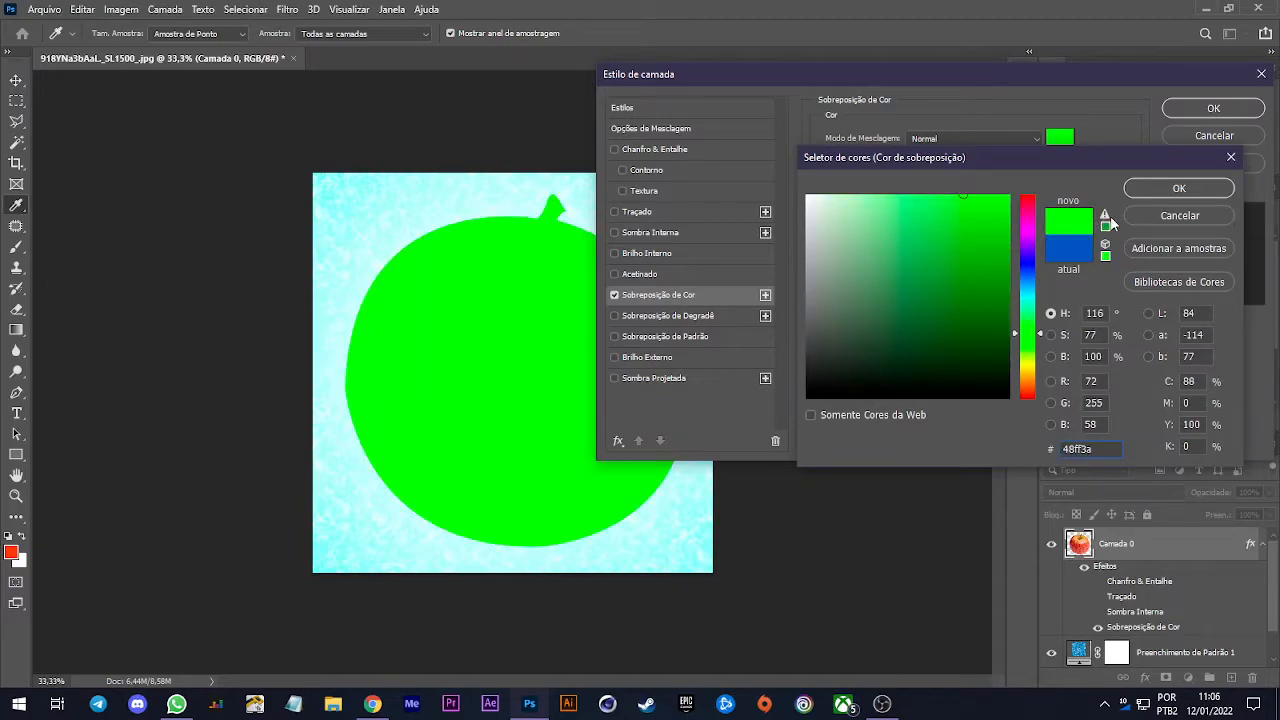
left_click(907, 271)
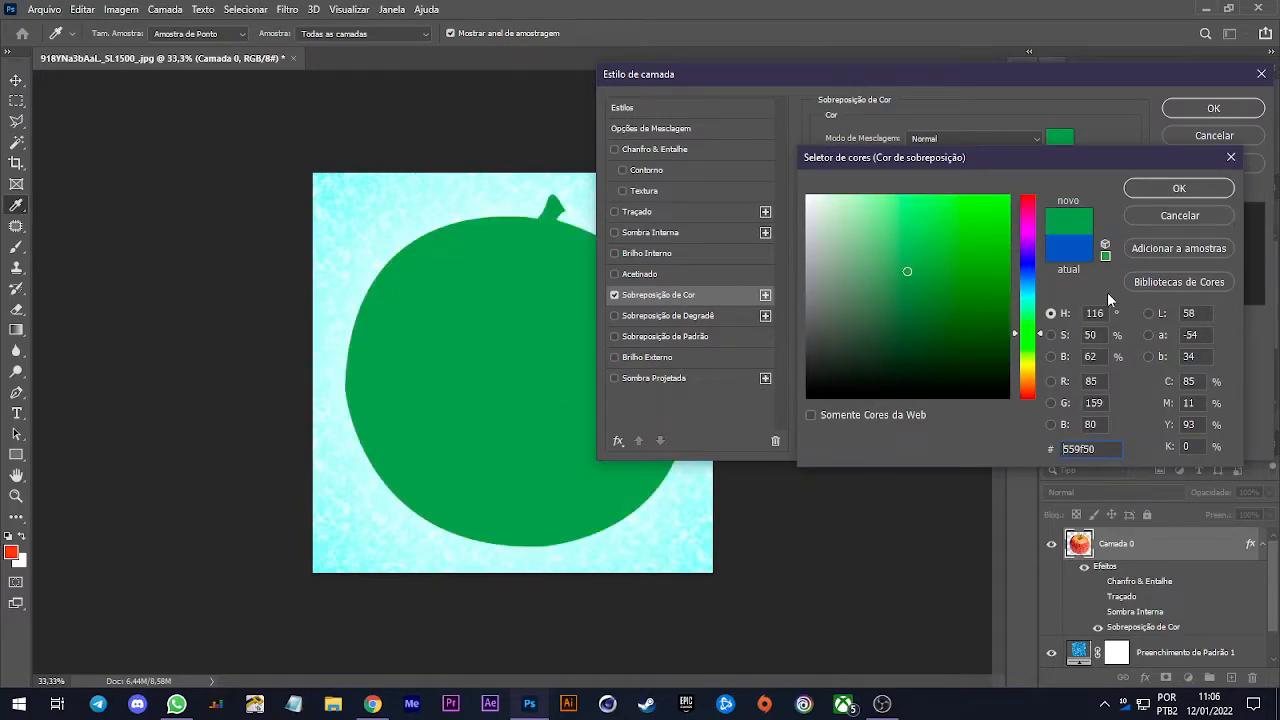
left_click(1157, 186)
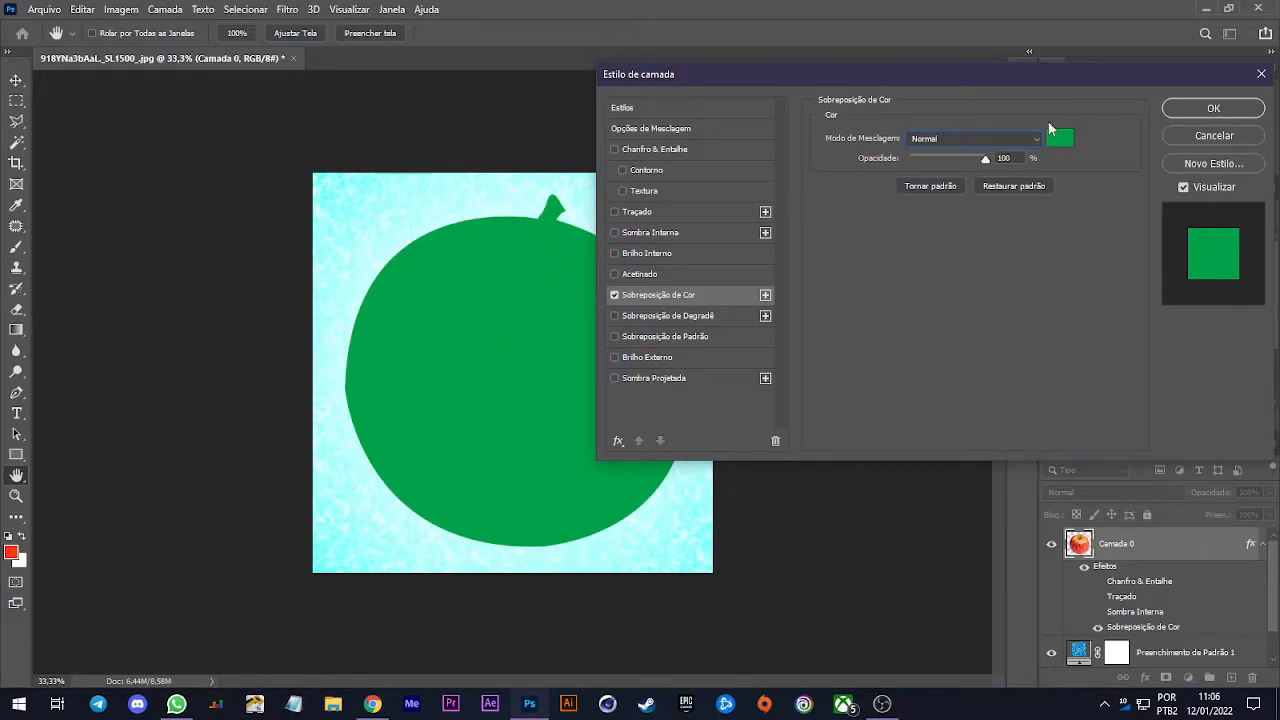
Try the Cor and Multiplicação blend modes on the green overlay, return to Cor at 100% opacity and switch the overlay off
left_click(938, 137)
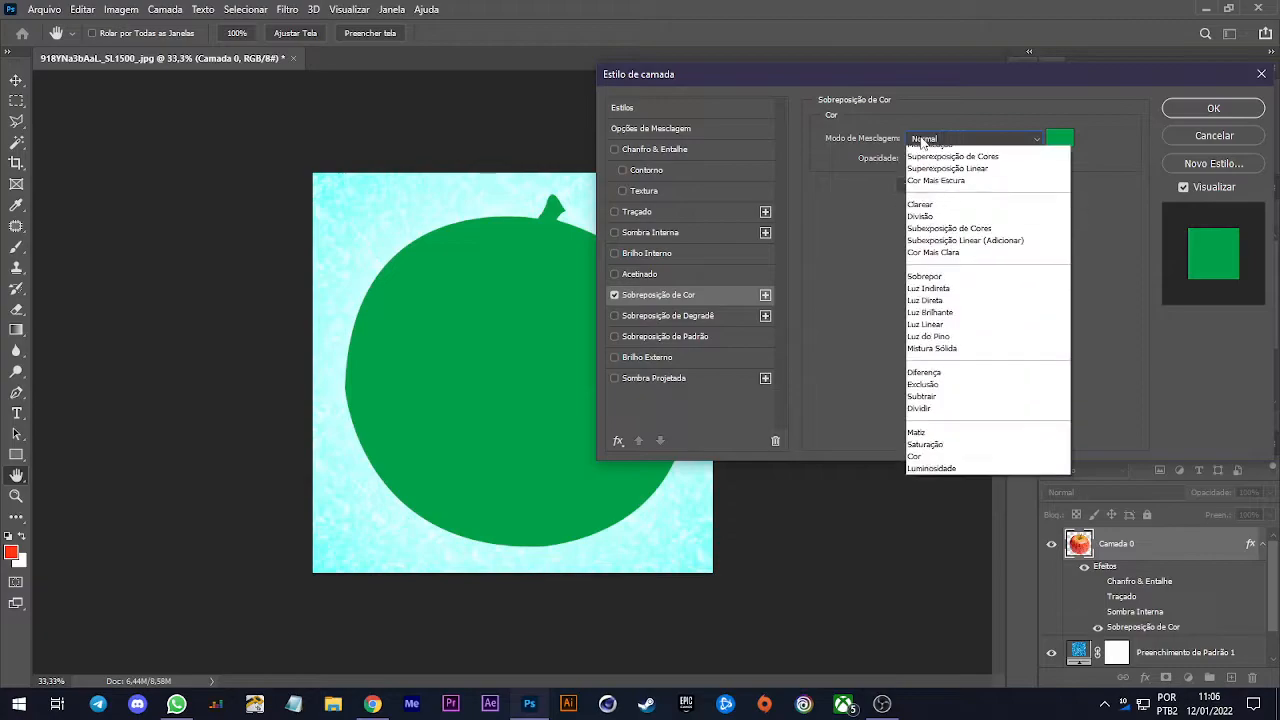
left_click(920, 513)
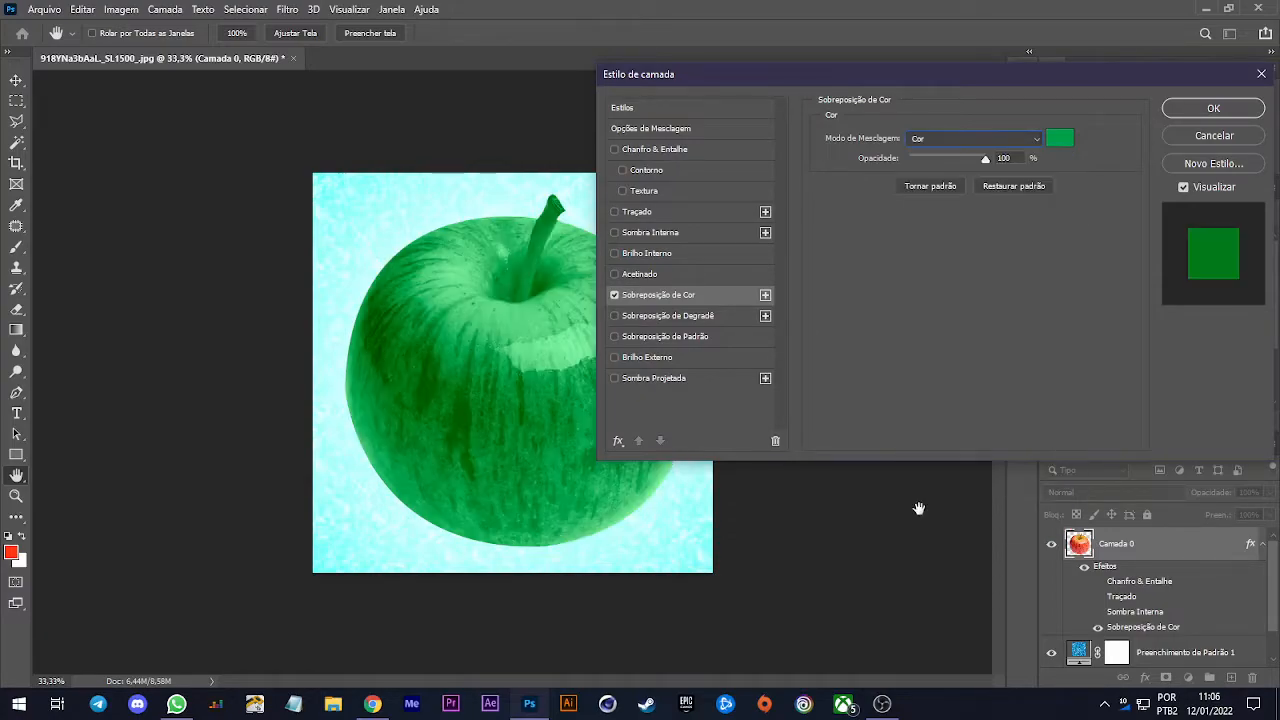
left_click(950, 138)
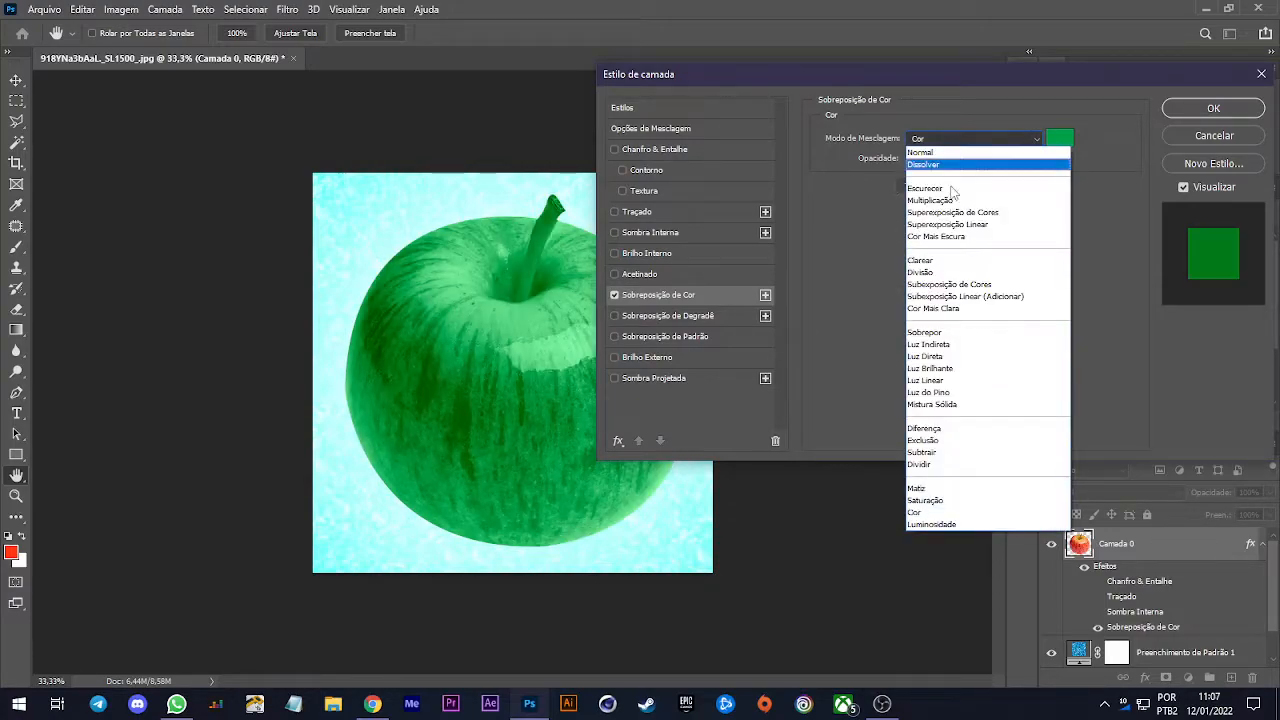
left_click(939, 202)
left_click(970, 138)
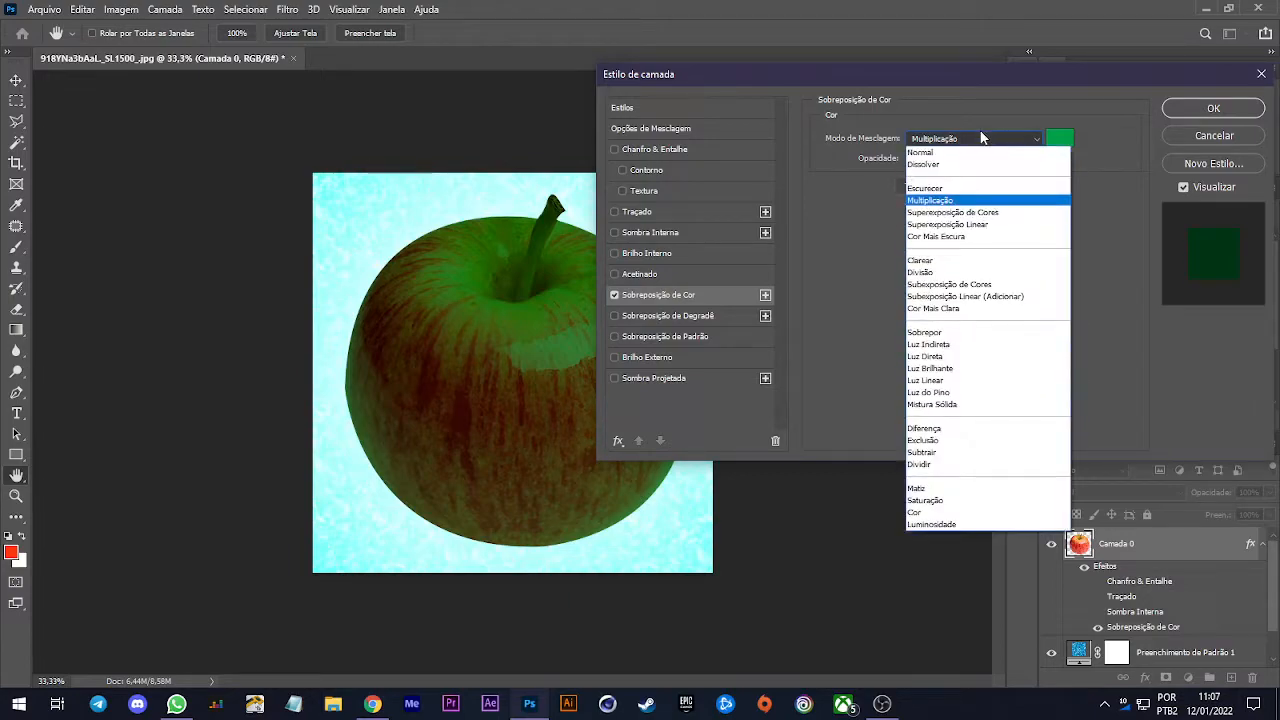
left_click(926, 513)
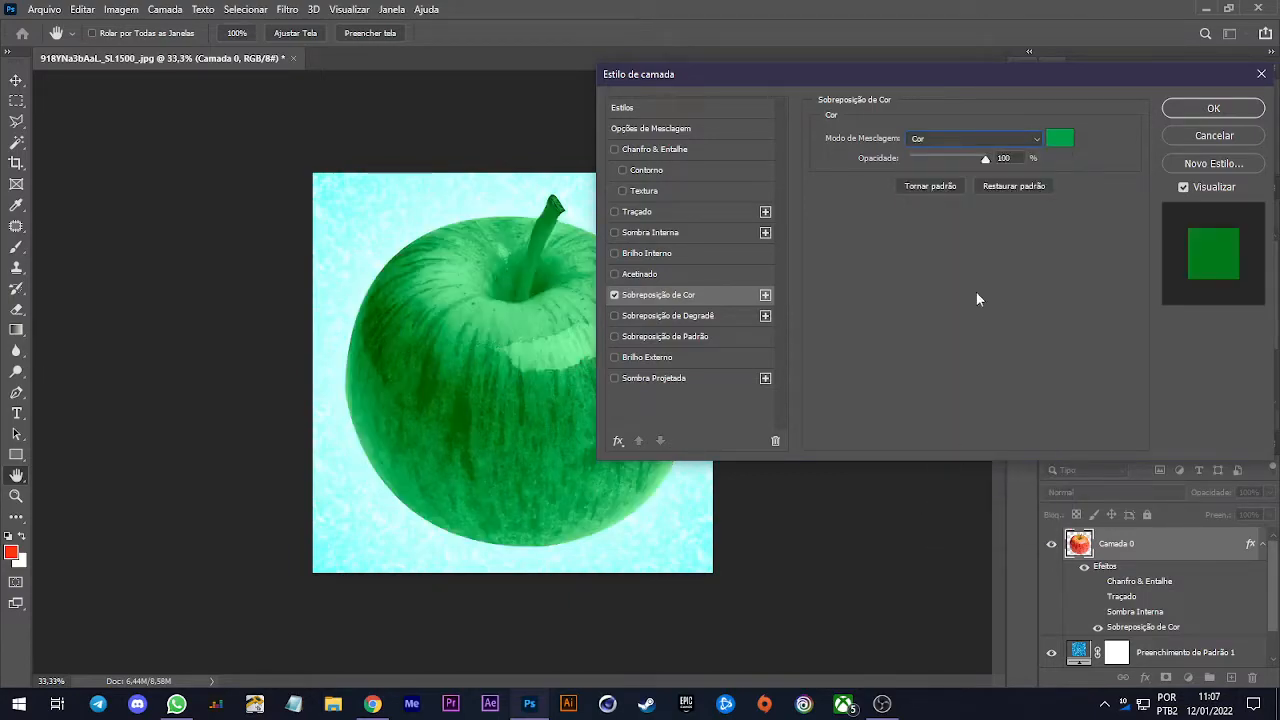
left_click_drag(982, 160, 1028, 157)
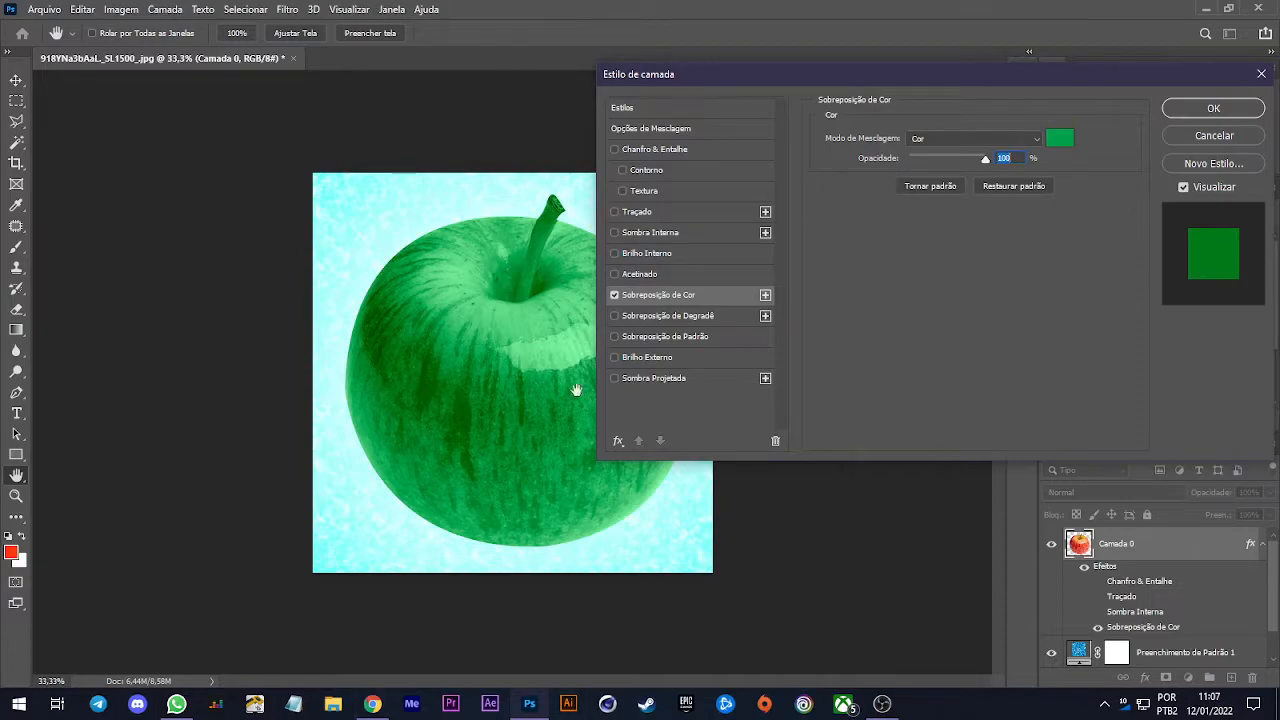
left_click(616, 295)
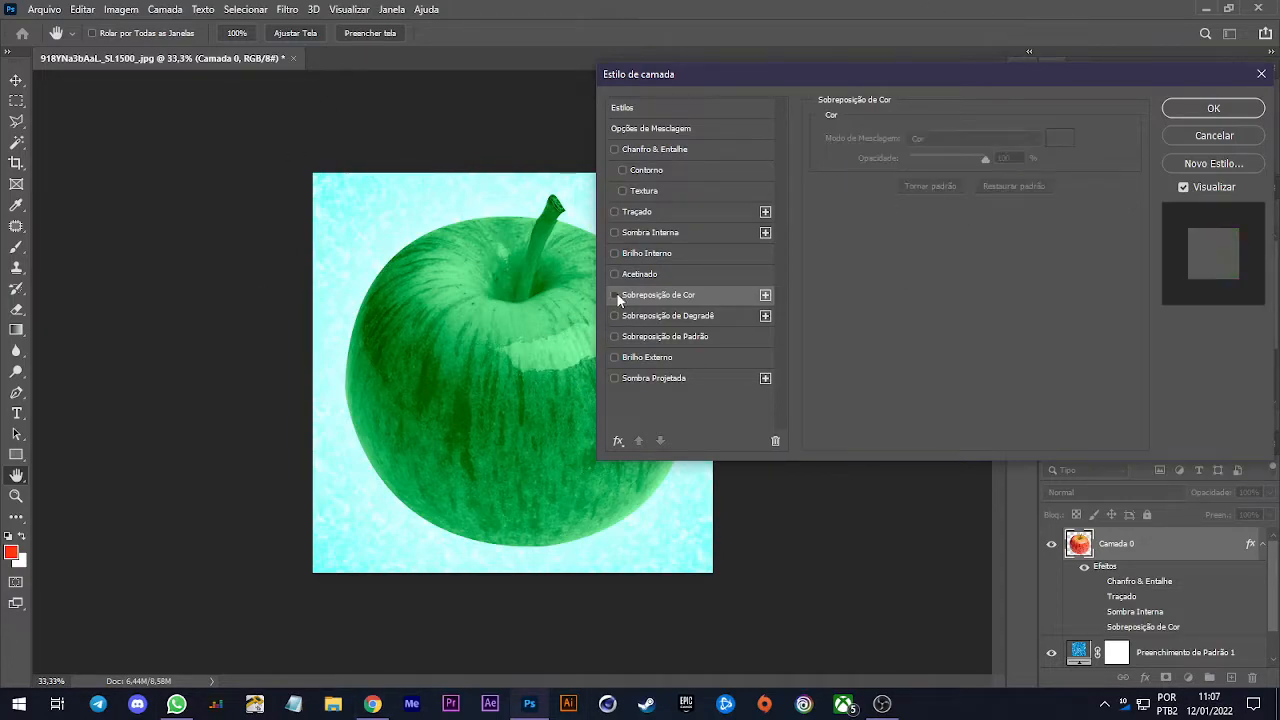
Apply a Sobreposição de Degradê to Camada 0 with the yellow-to-orange preset, Radial style and 150% scale
left_click(668, 315)
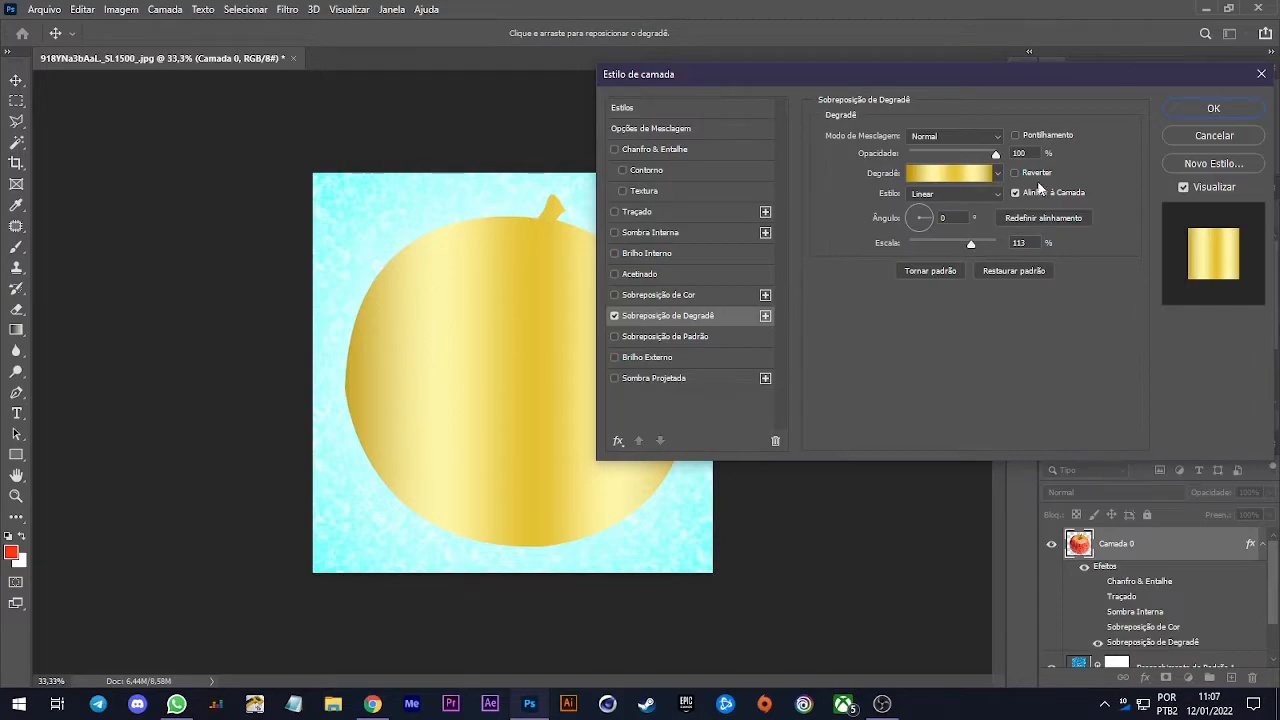
left_click(1000, 180)
left_click(1032, 258)
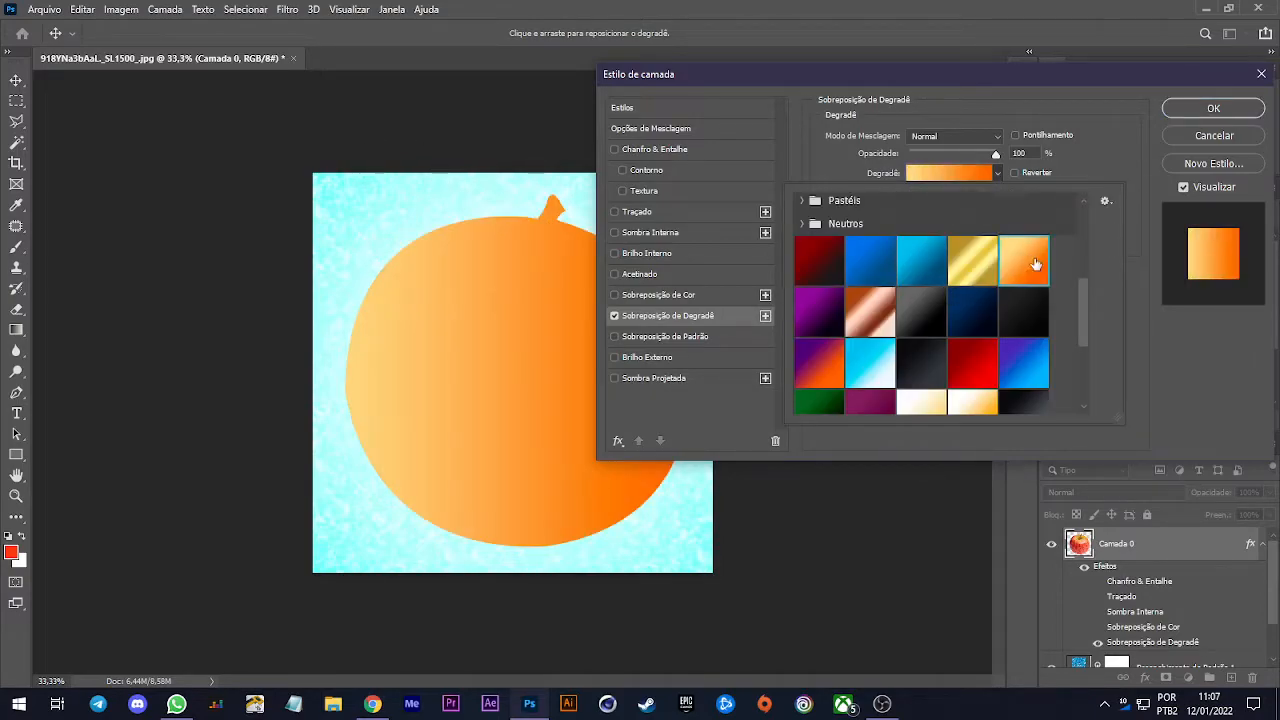
left_click(1092, 179)
left_click(975, 195)
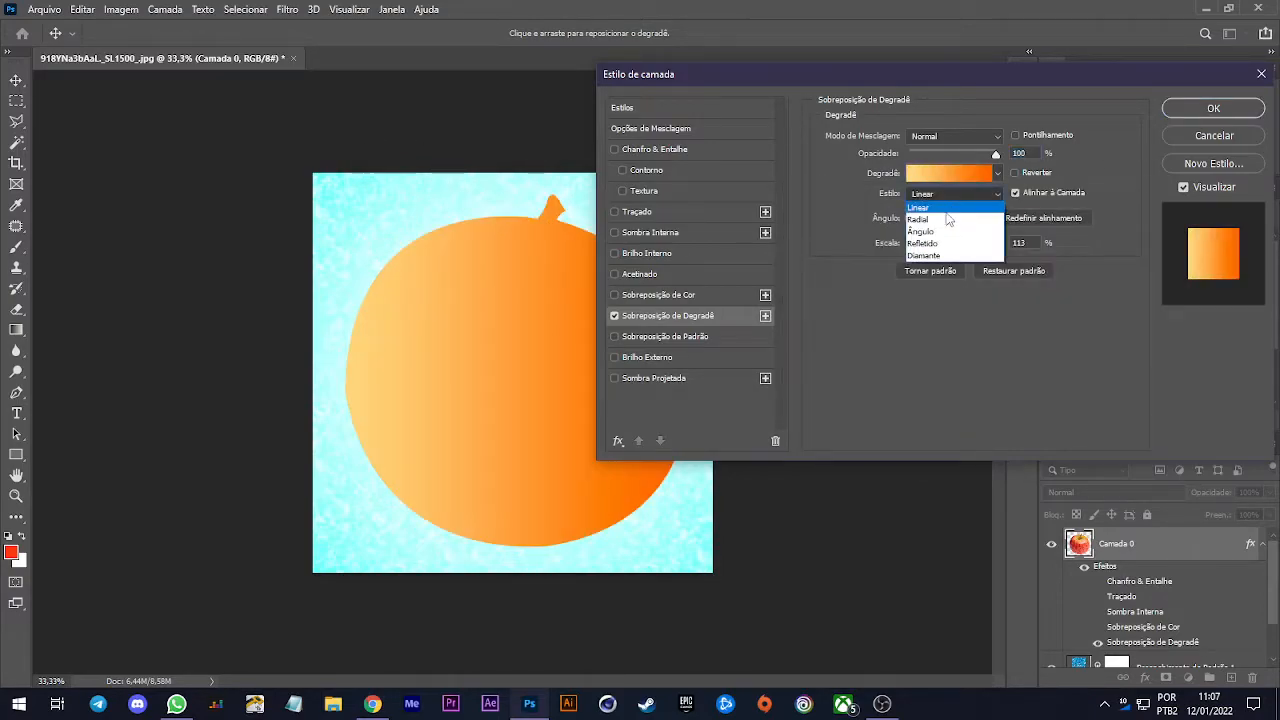
left_click(935, 212)
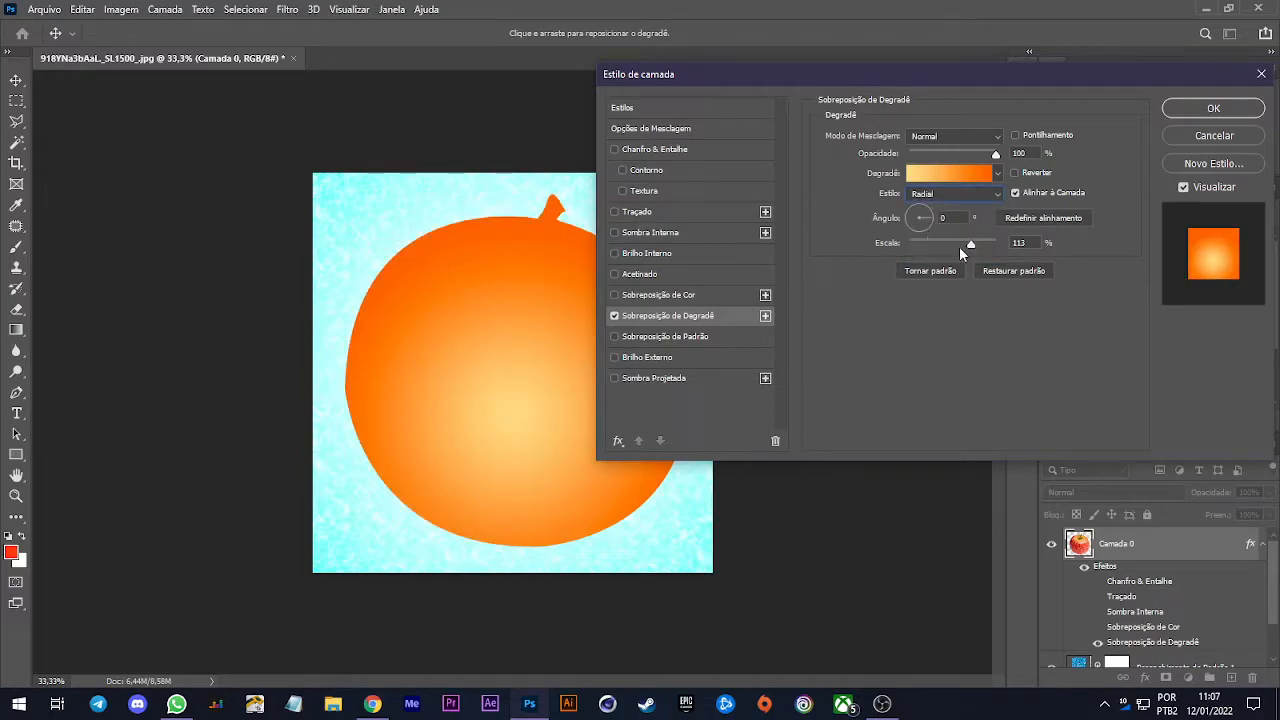
left_click_drag(989, 246, 1130, 242)
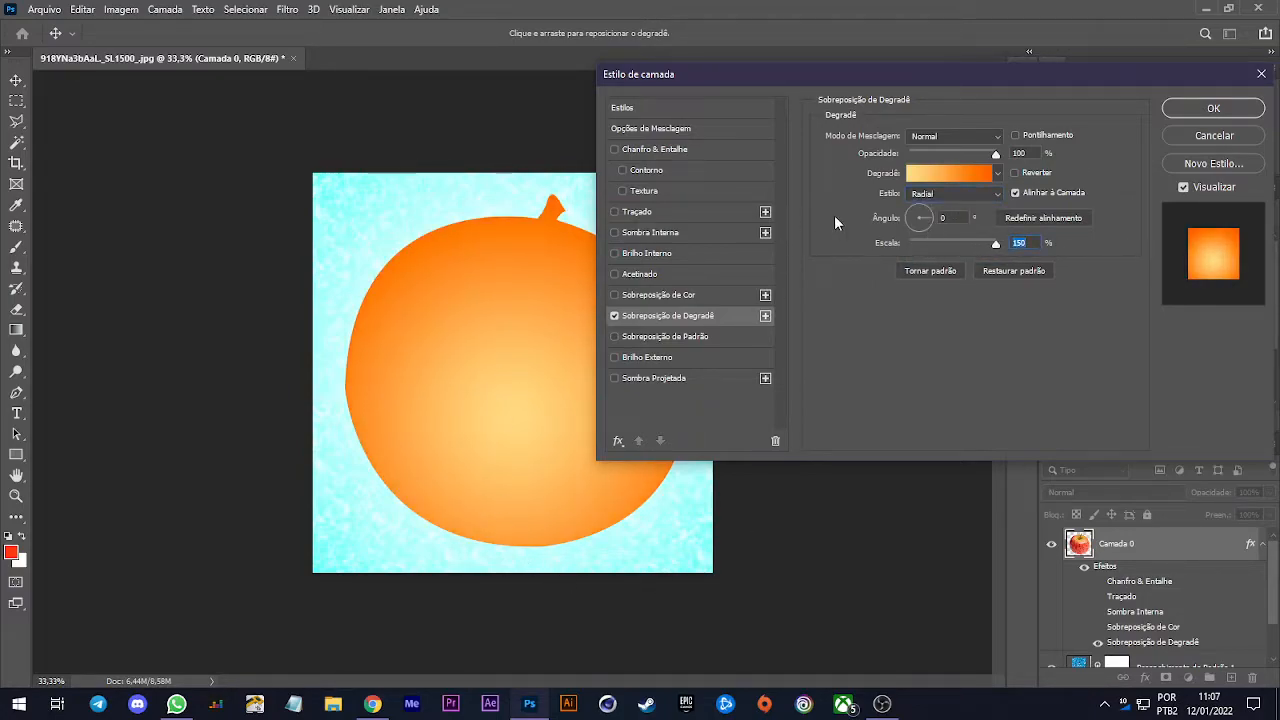
Move the center of the radial gradient overlay upward on the apple and switch Sobreposição de Degradê off
left_click(728, 314)
left_click_drag(520, 410, 520, 337)
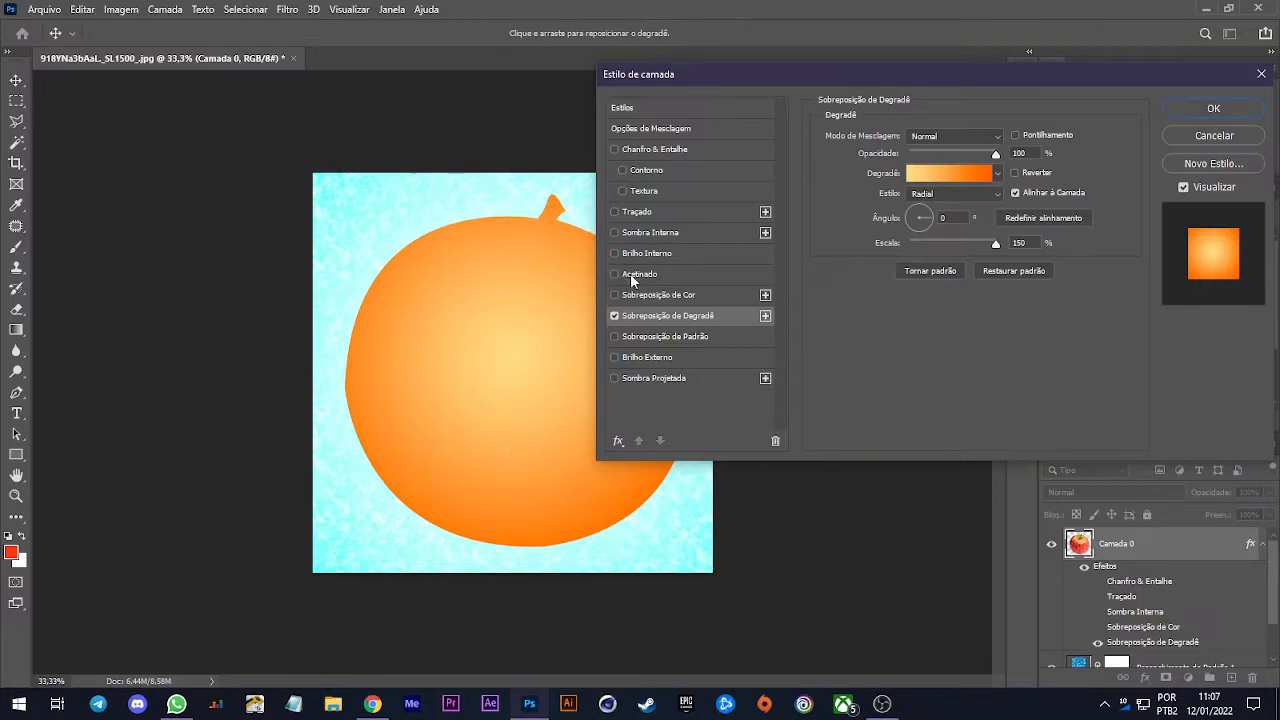
left_click(614, 315)
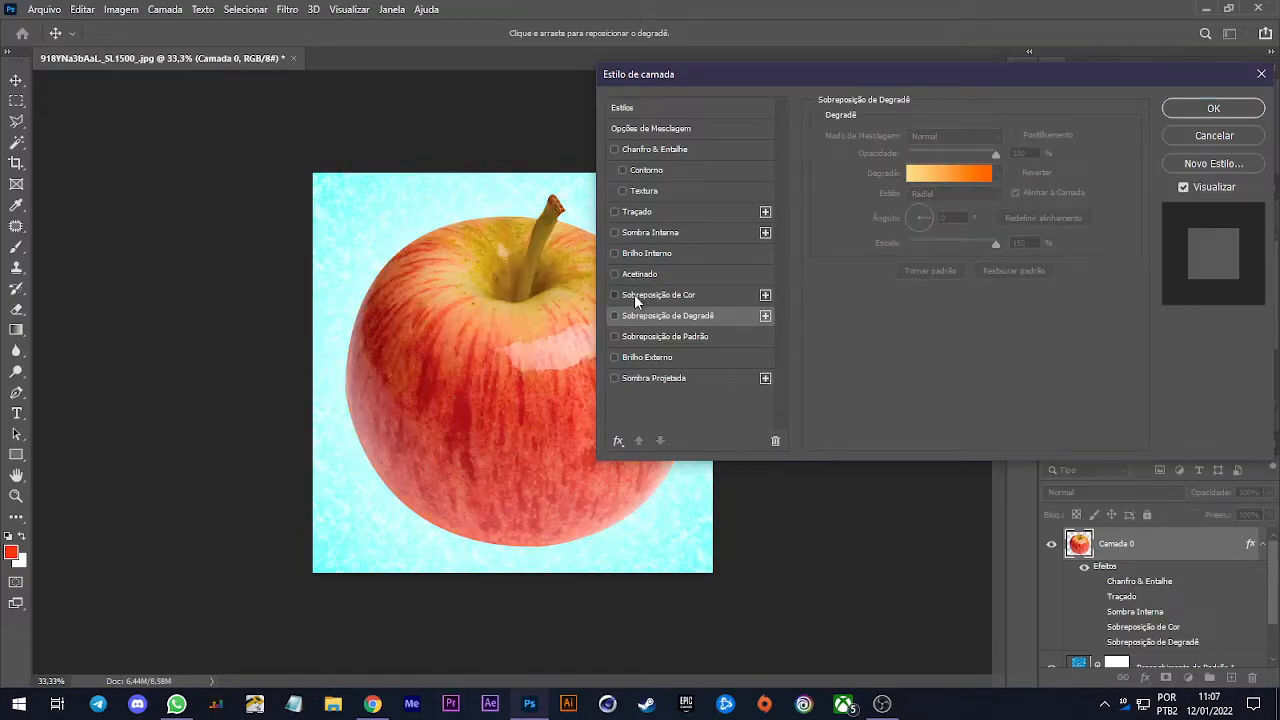
Preview Sobreposição de Degradê on the apple again and switch it back off
left_click(634, 294)
left_click(614, 295)
left_click(614, 315)
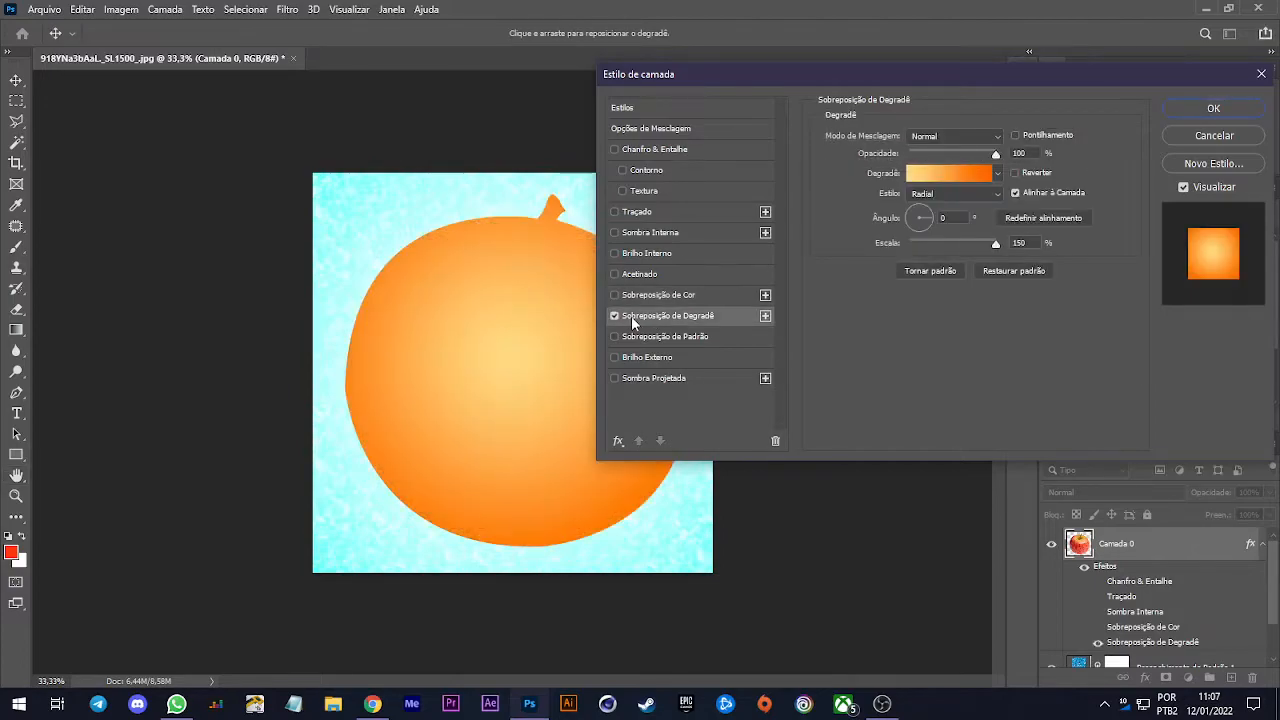
left_click(614, 316)
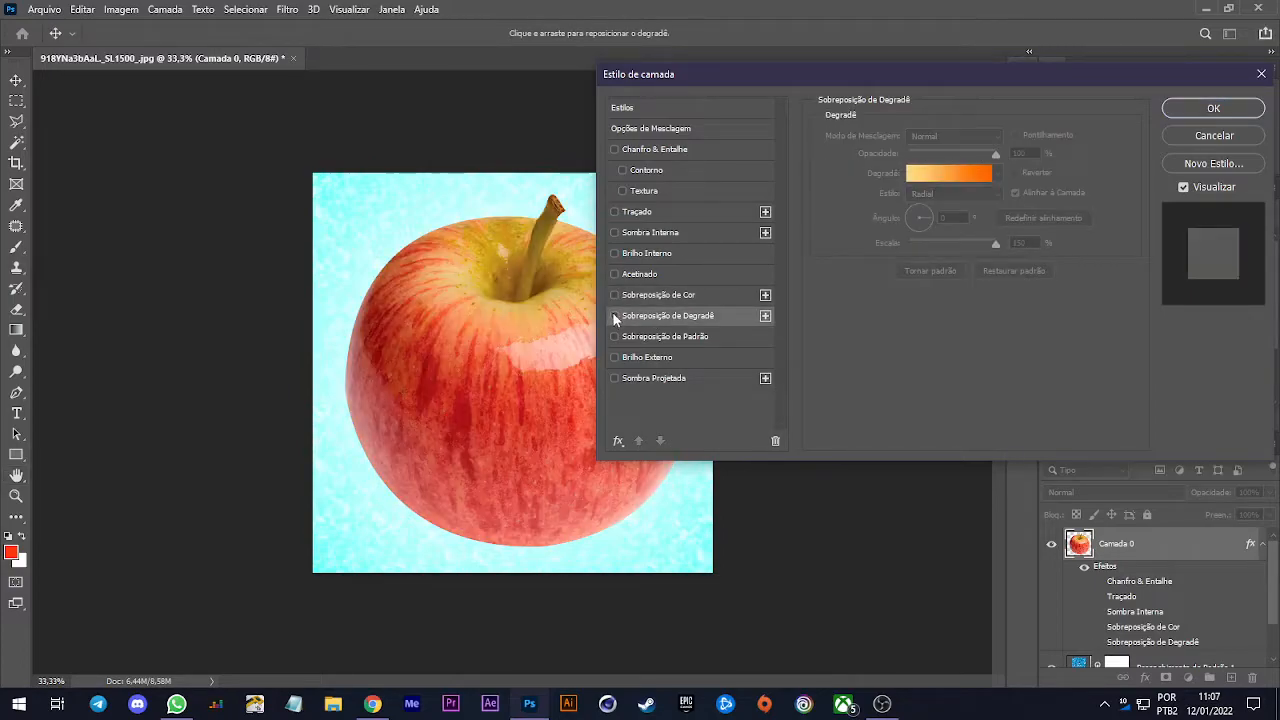
Add a Brilho Externo to Camada 0 in Normal blend mode at 100% opacity
left_click(652, 357)
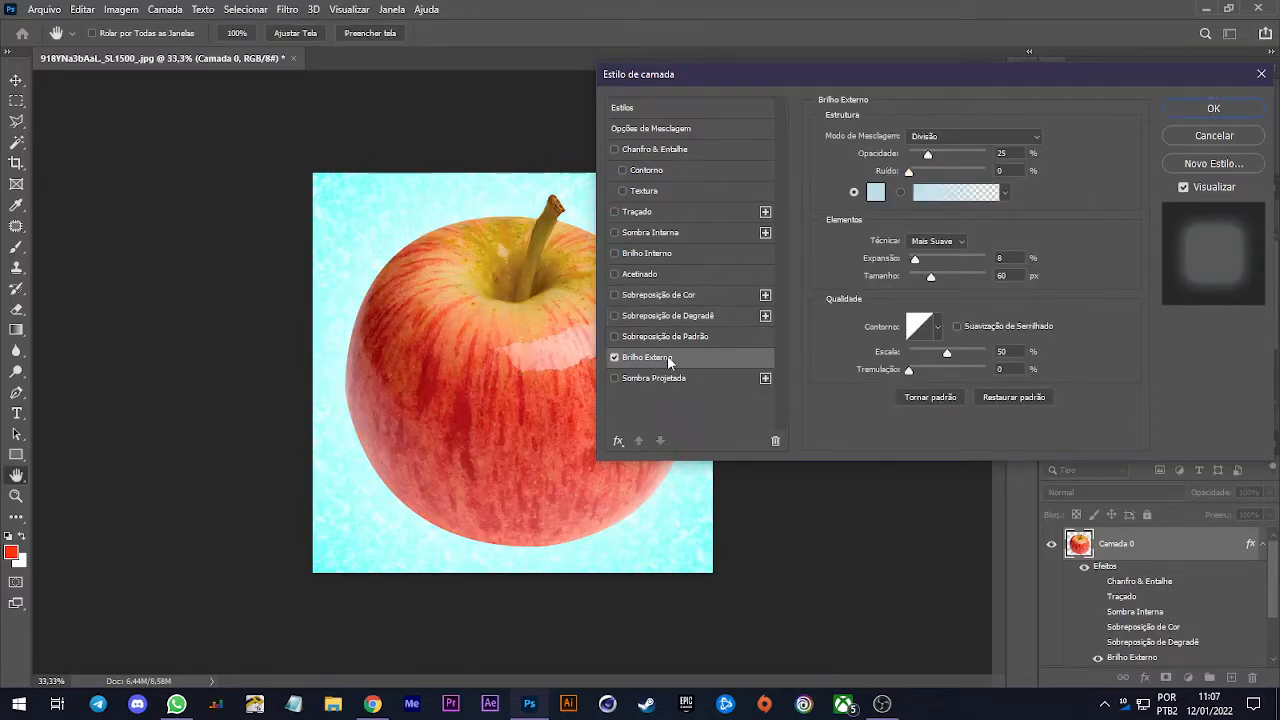
left_click(925, 139)
left_click(922, 143)
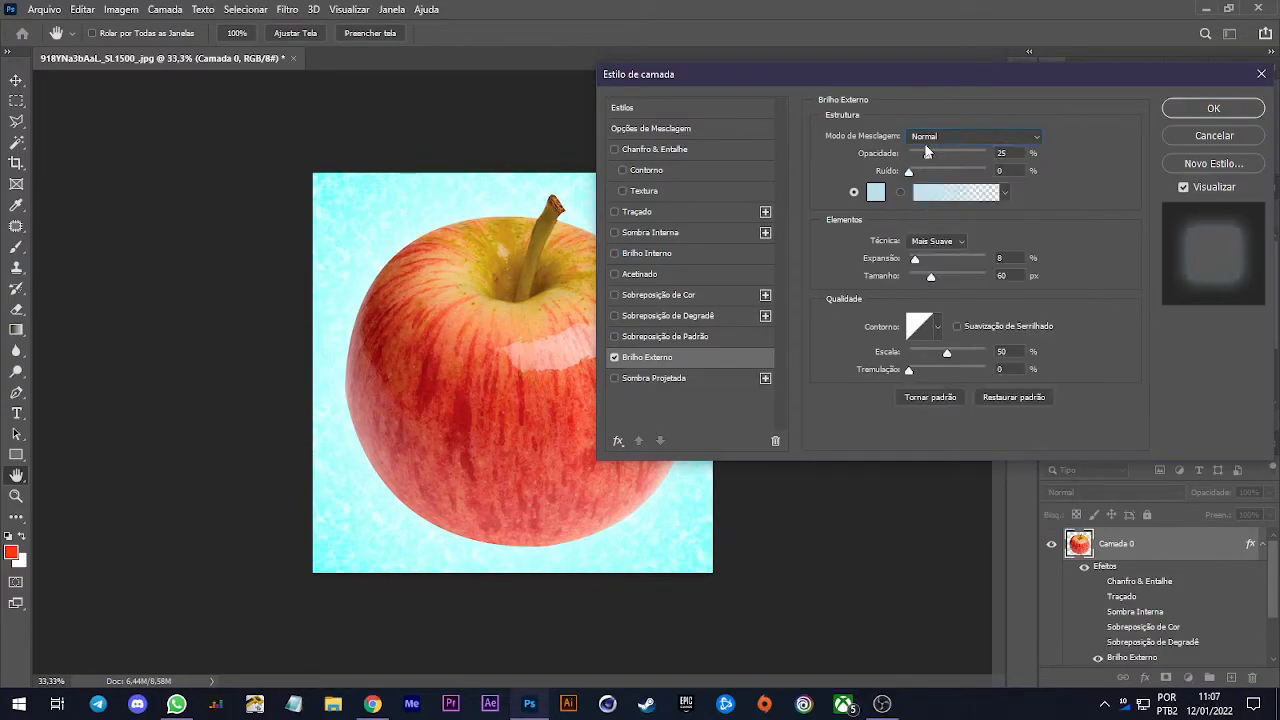
left_click_drag(928, 152, 992, 140)
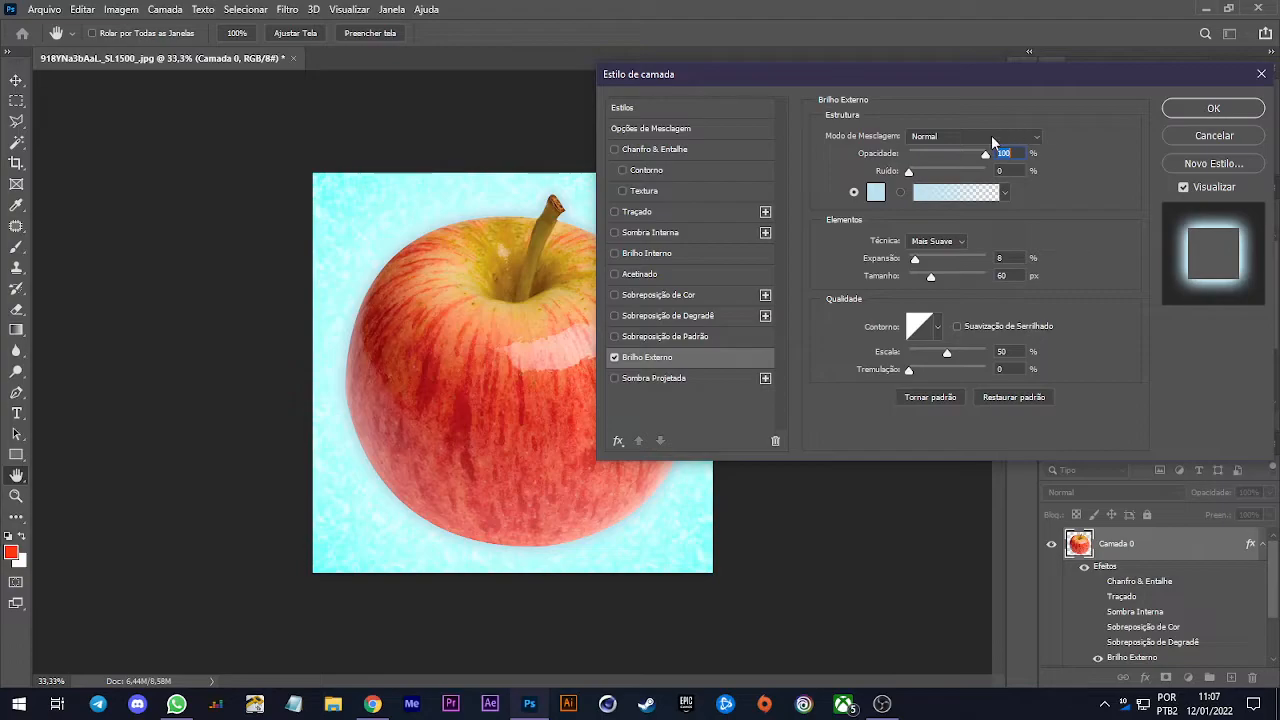
Color the outer glow red (ff4747) and set its expansion to 0% and its size to 166 px
left_click(877, 194)
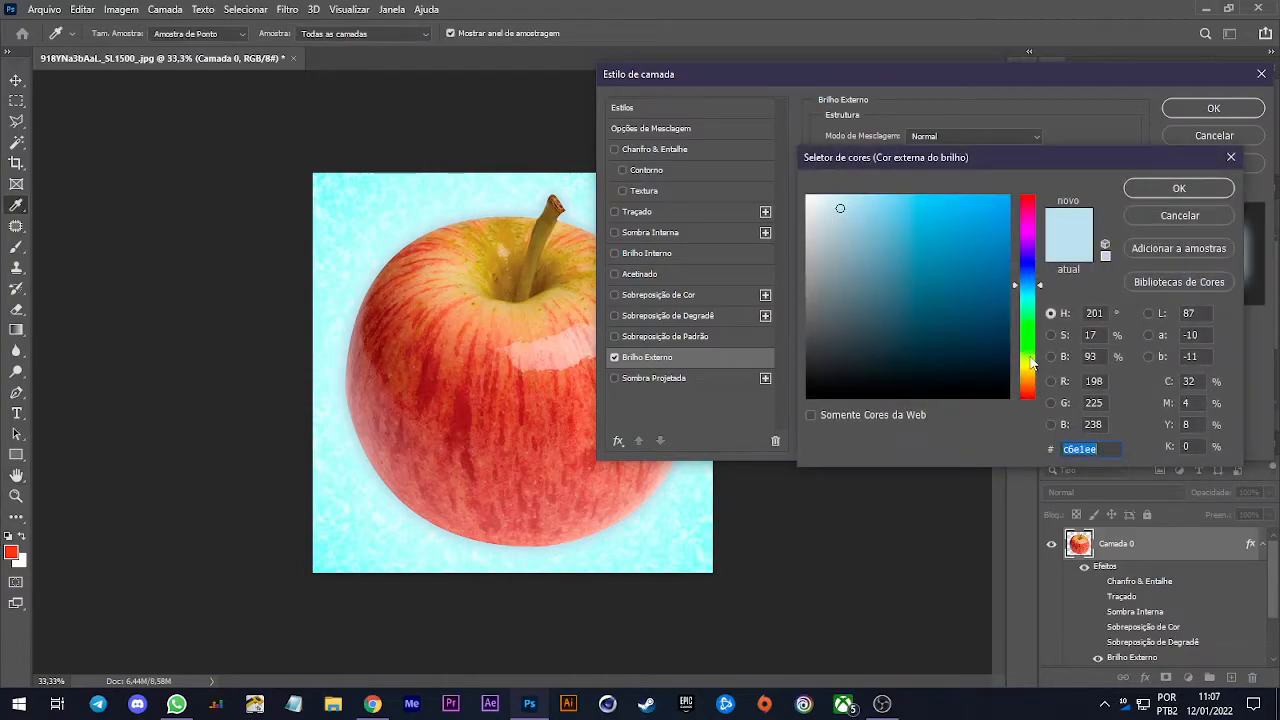
left_click(1029, 398)
left_click_drag(979, 262, 953, 137)
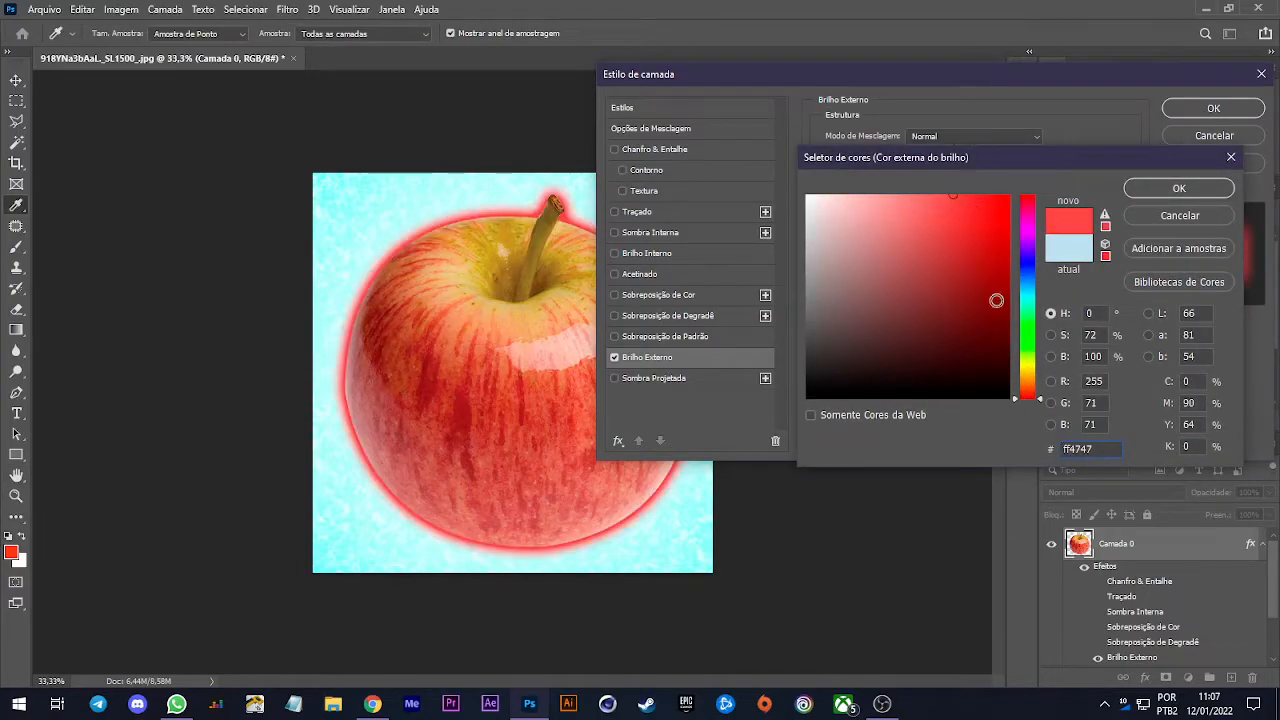
left_click(1179, 188)
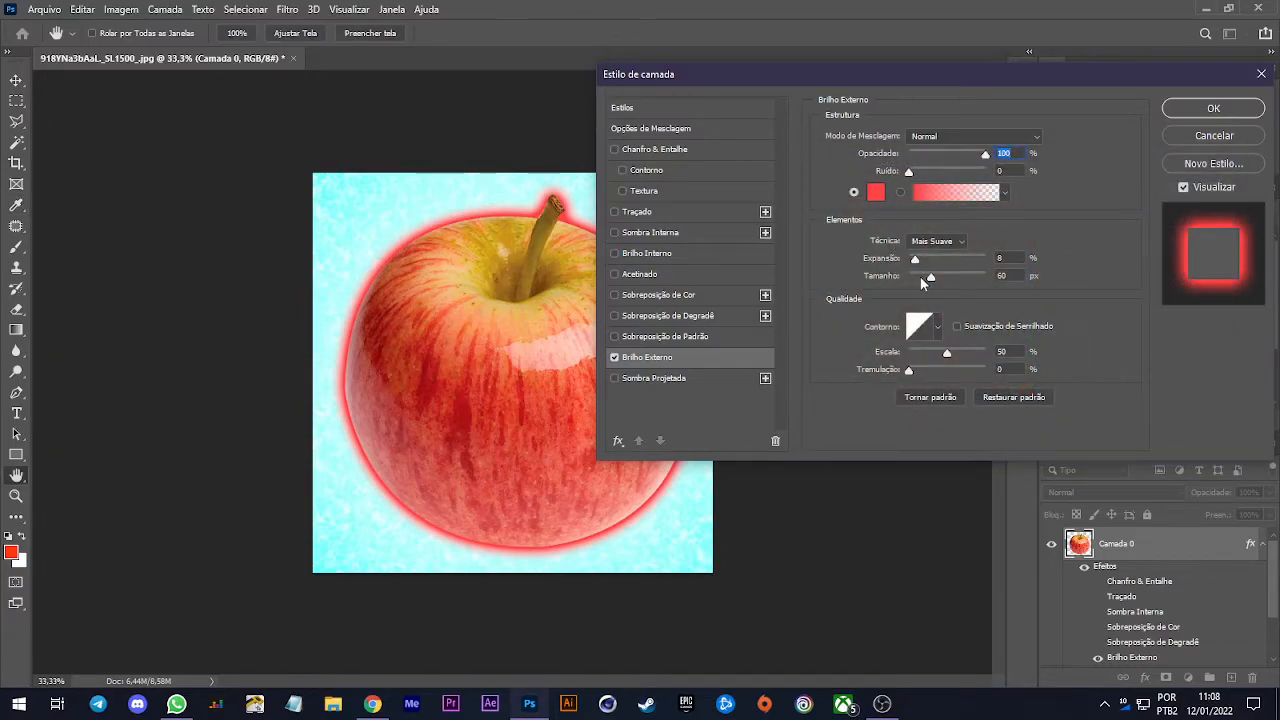
left_click_drag(931, 273, 876, 271)
left_click_drag(963, 279, 957, 279)
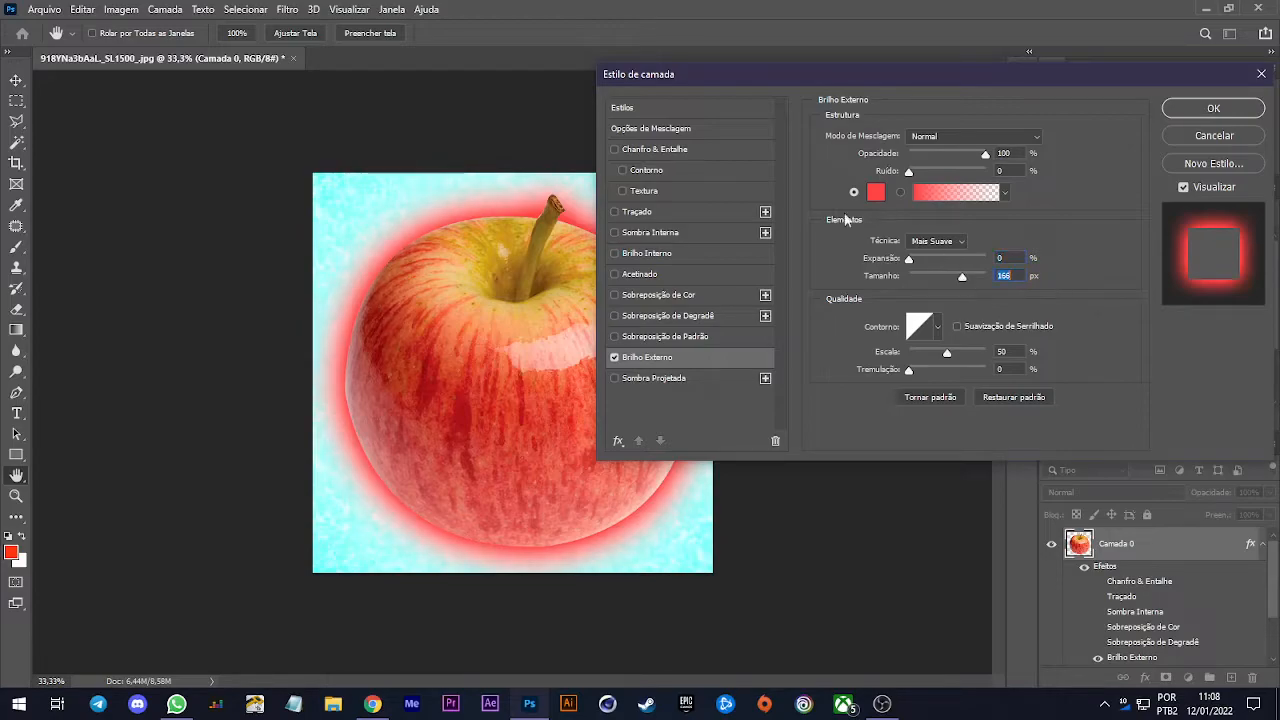
Try the Divisão blend mode on the red glow, return to Normal at 100% opacity and switch Brilho Externo off
left_click(971, 139)
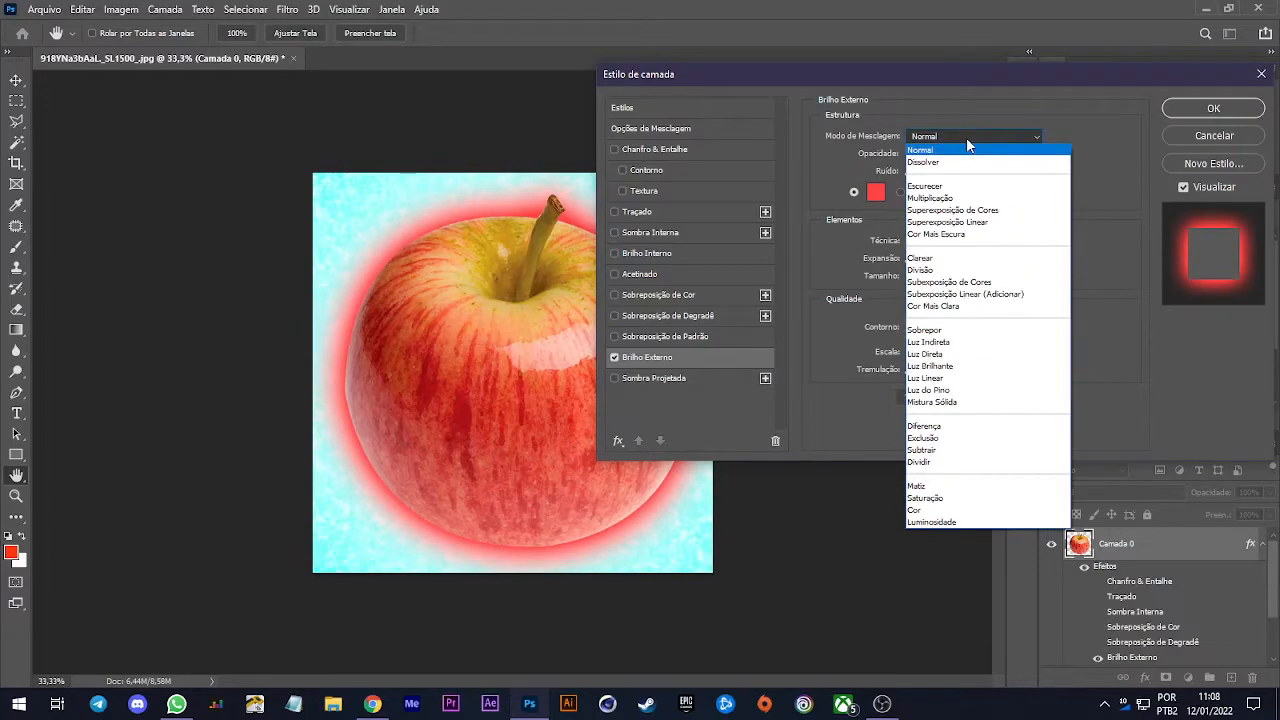
left_click(920, 270)
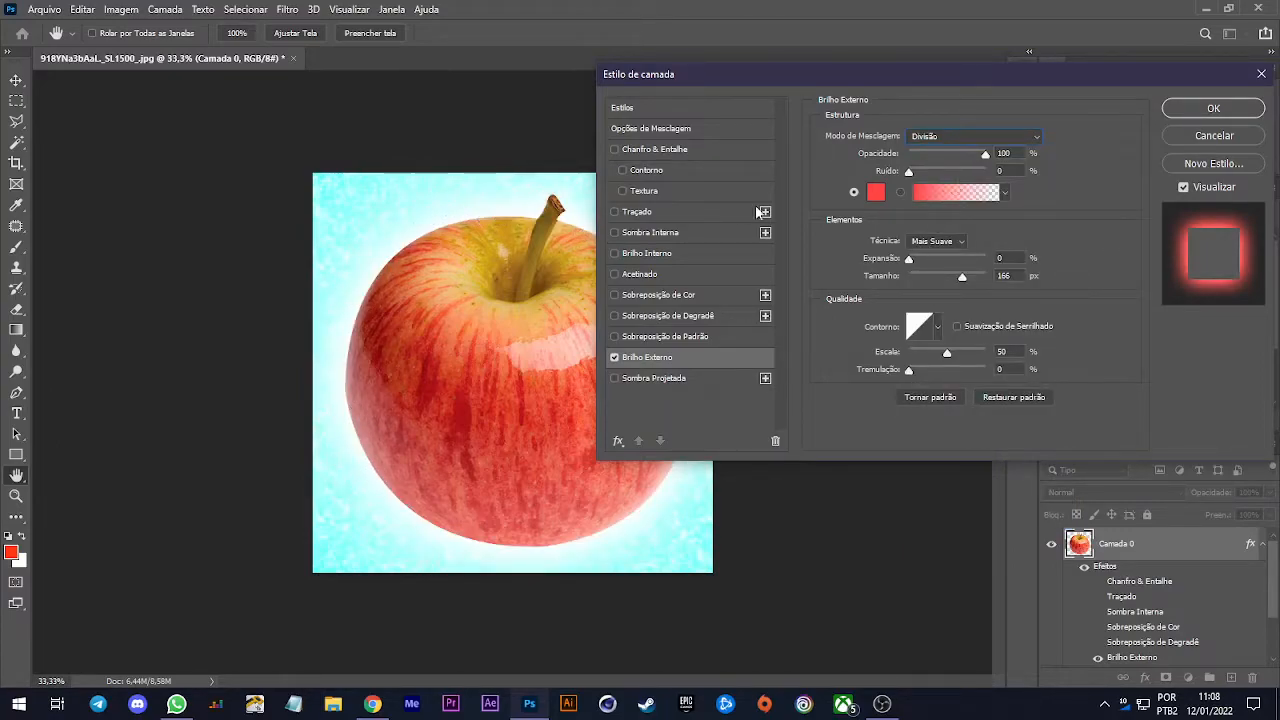
left_click(936, 139)
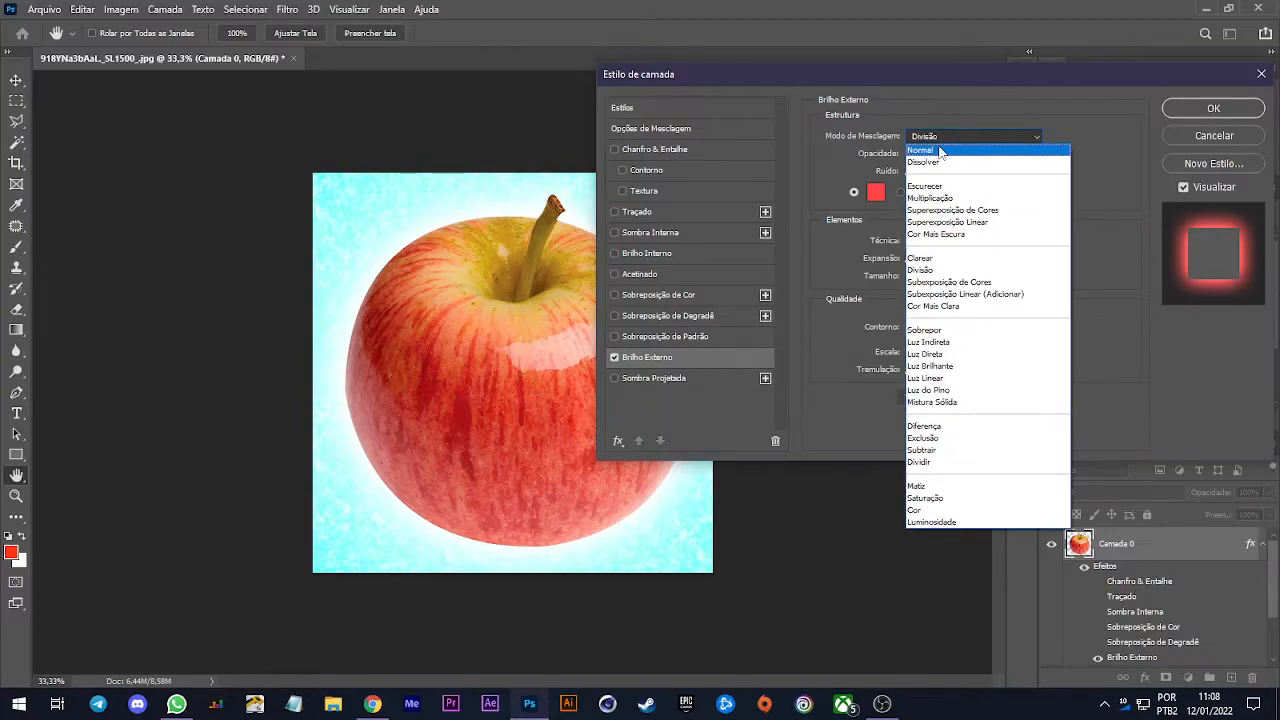
left_click(940, 151)
left_click_drag(976, 153, 1030, 160)
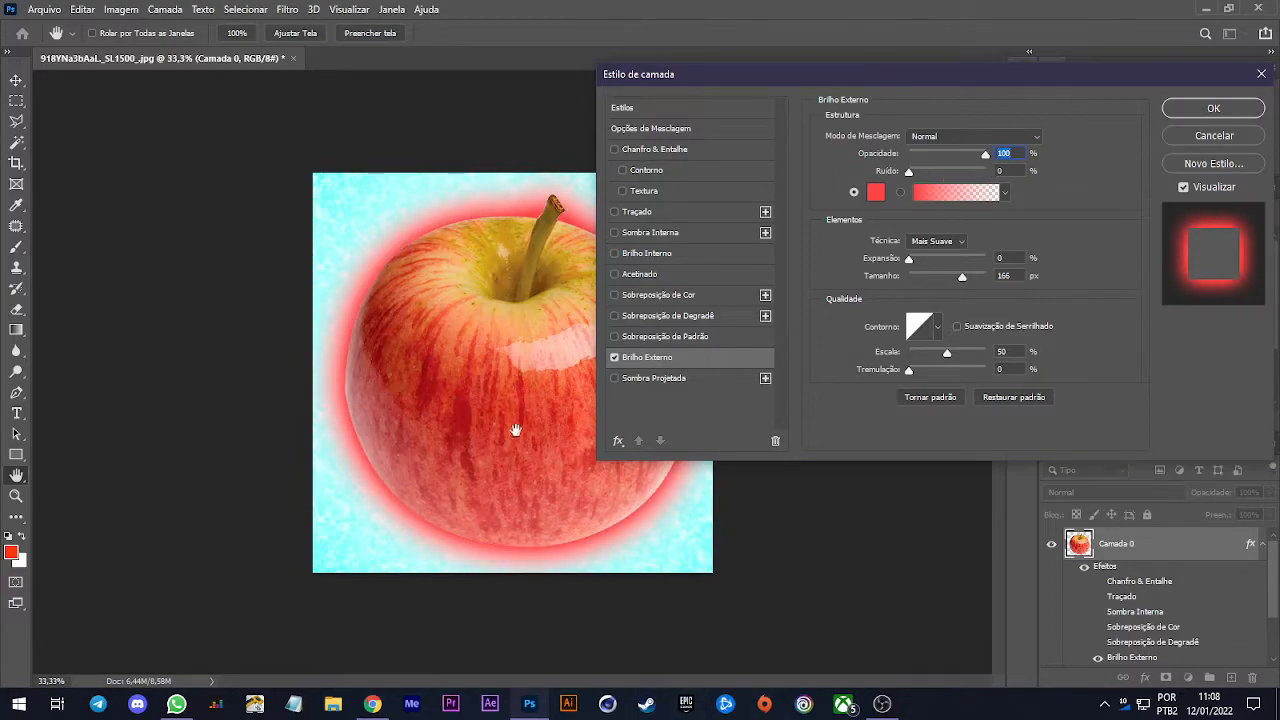
left_click(614, 357)
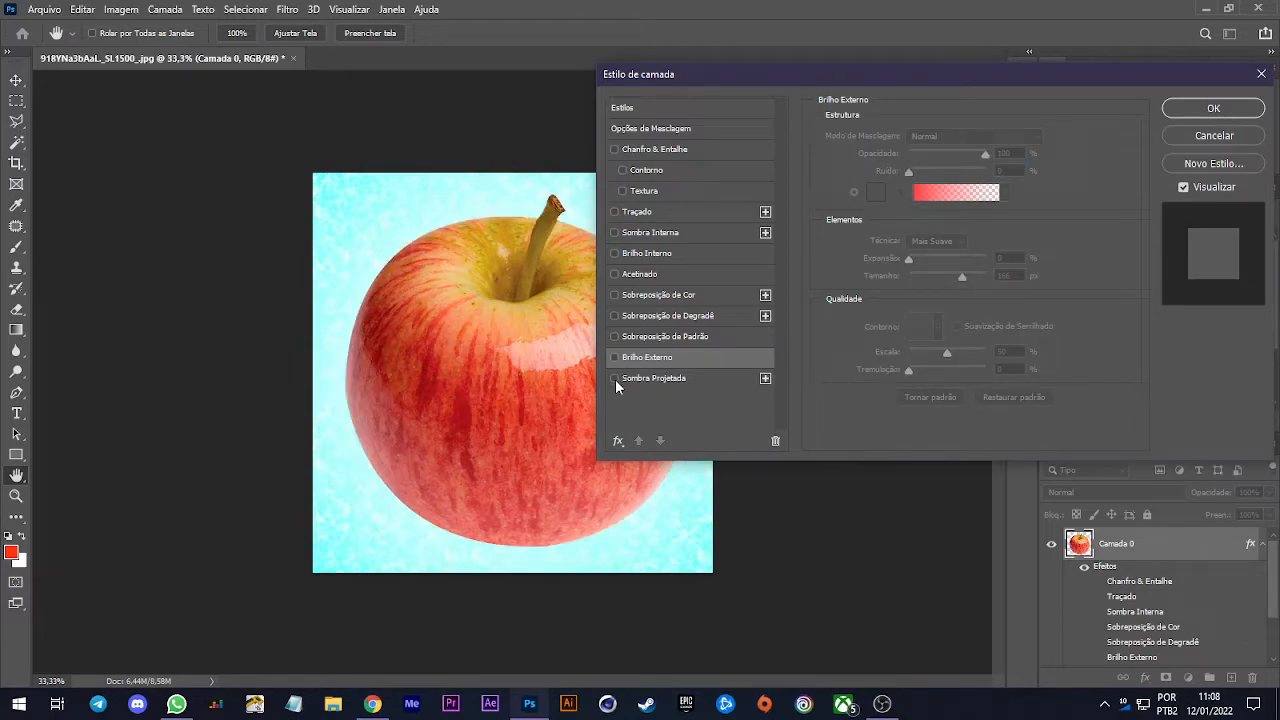
Add a Sombra Projetada offset toward the apple's upper left, 47 px at -27°, with 32% opacity
left_click(615, 379)
left_click(651, 377)
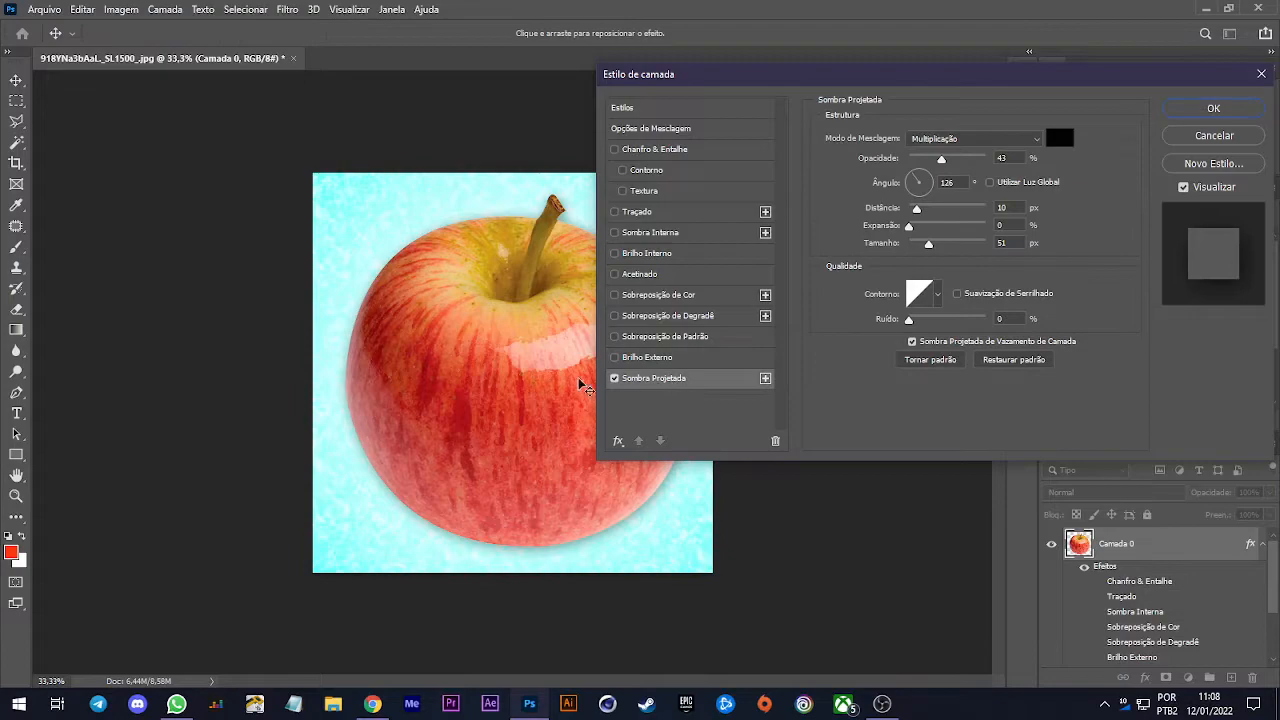
mouse_move(480, 357)
left_mouse_down()
mouse_move(466, 337)
mouse_move(450, 348)
mouse_move(471, 334)
mouse_move(460, 346)
left_mouse_up()
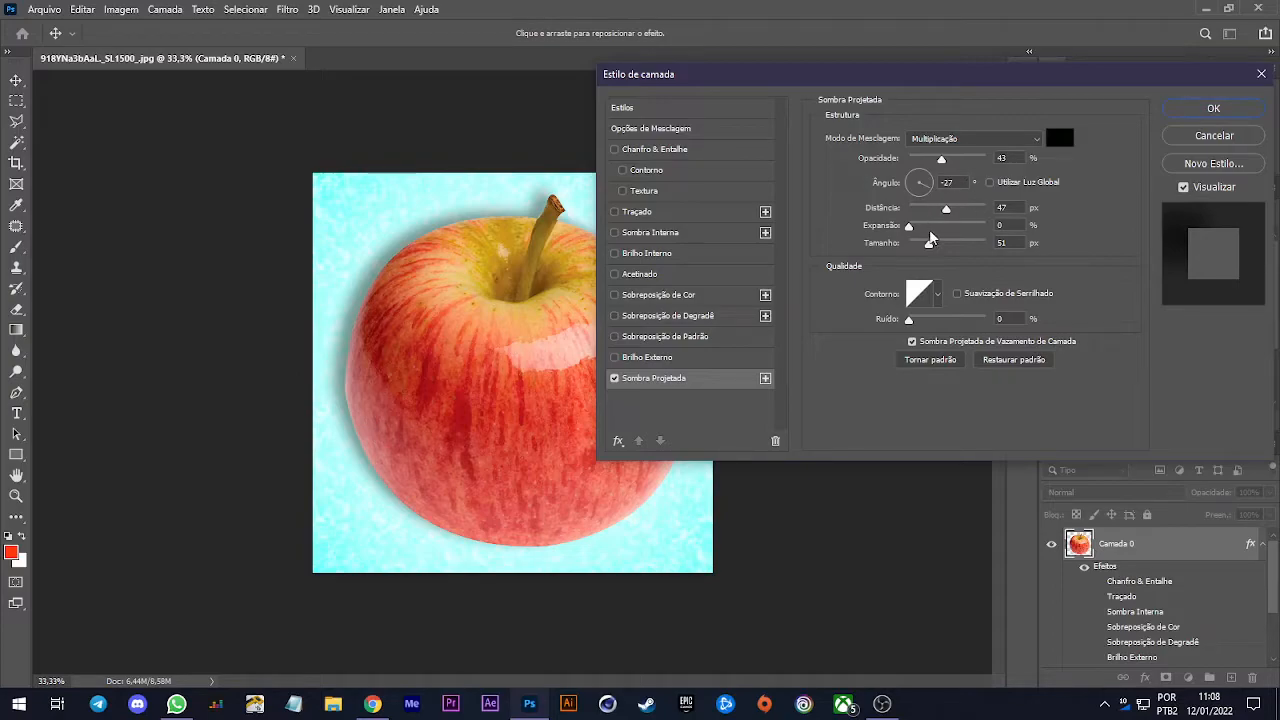
left_click_drag(941, 162, 933, 162)
Try the Normal, Multiplicação and Sobrepor blend modes on the drop shadow, and settle on Normal at 48% opacity
left_click(930, 140)
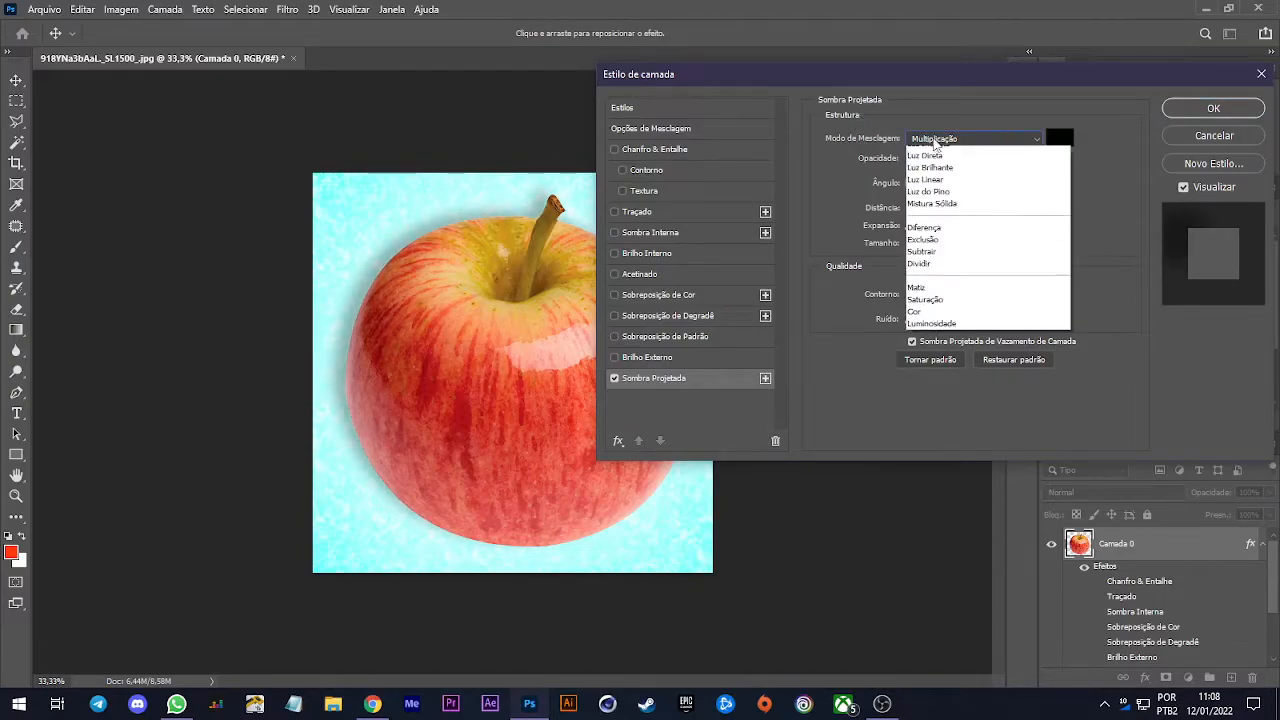
left_click(935, 152)
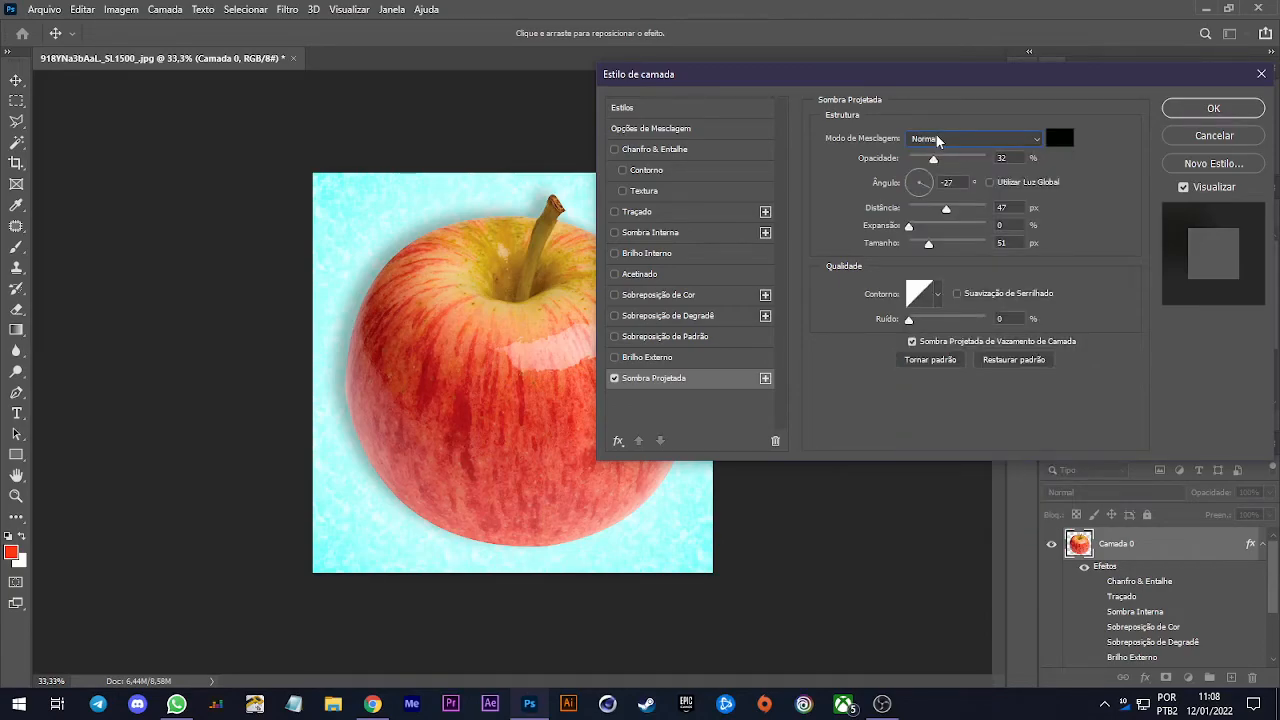
left_click(942, 140)
left_click(924, 201)
left_click(940, 140)
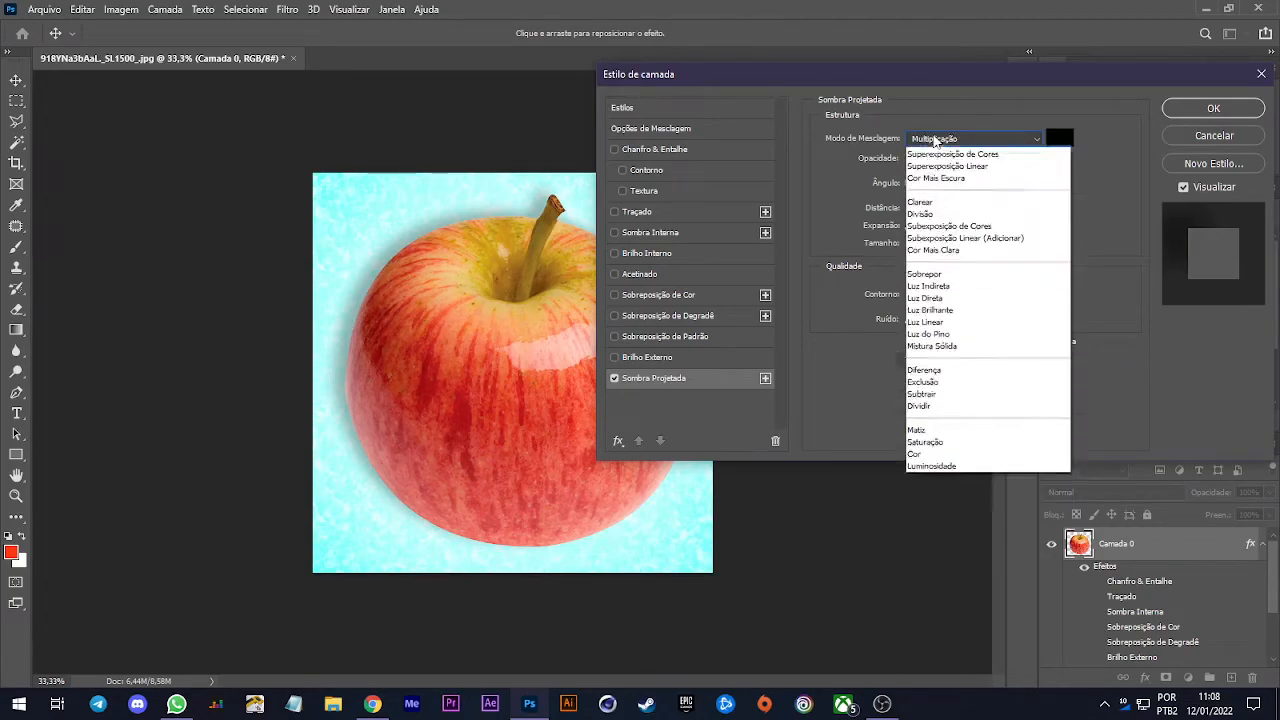
left_click(934, 332)
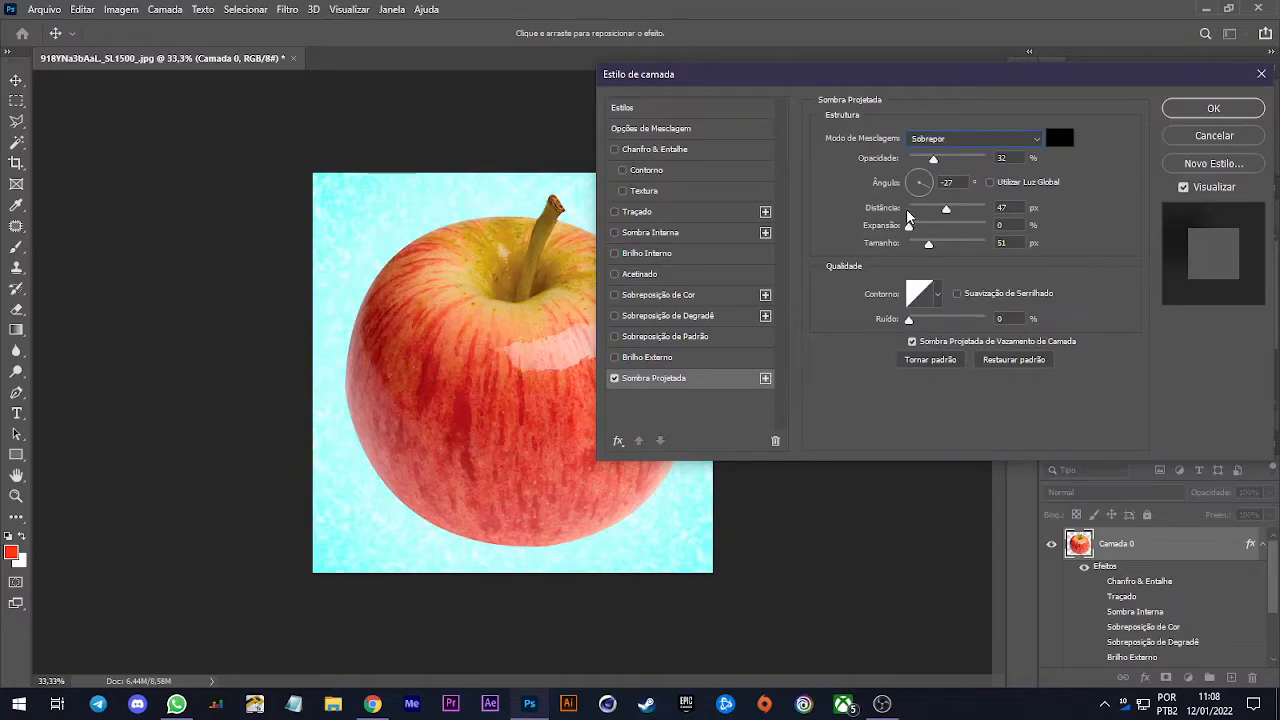
mouse_move(933, 160)
left_mouse_down()
mouse_move(986, 170)
mouse_move(980, 150)
mouse_move(951, 155)
left_mouse_up()
left_click(955, 140)
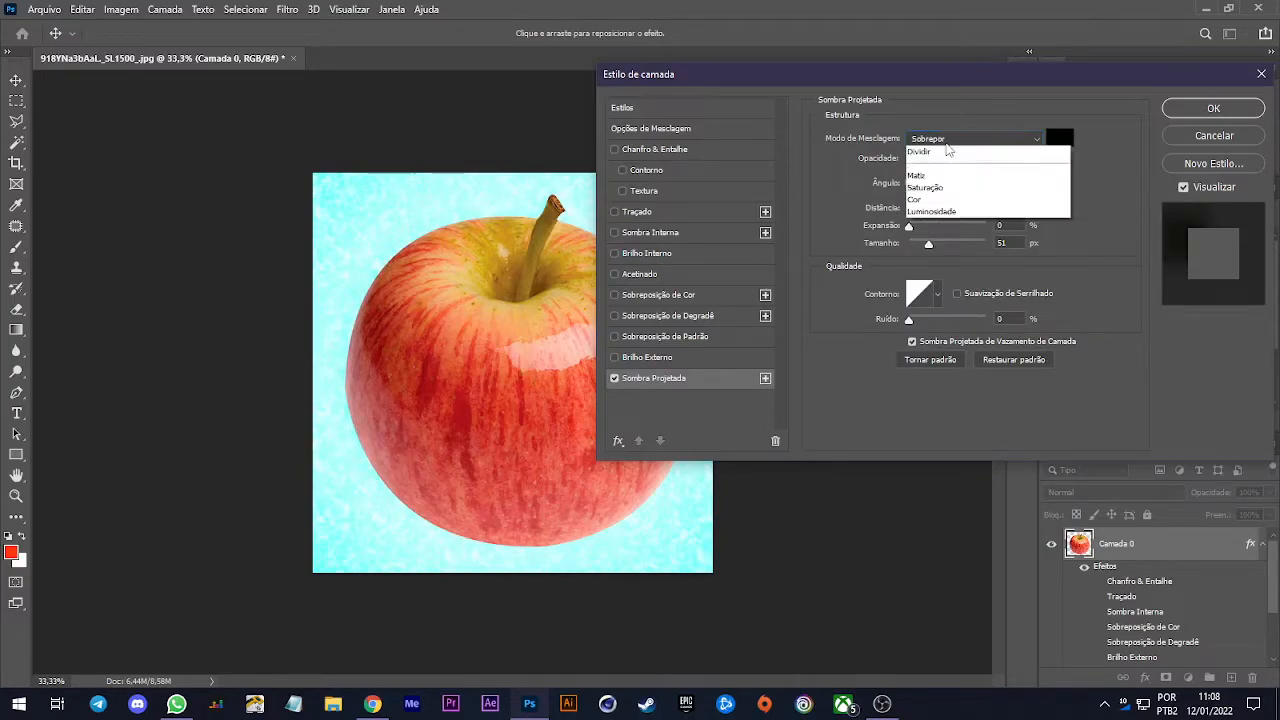
left_click(935, 147)
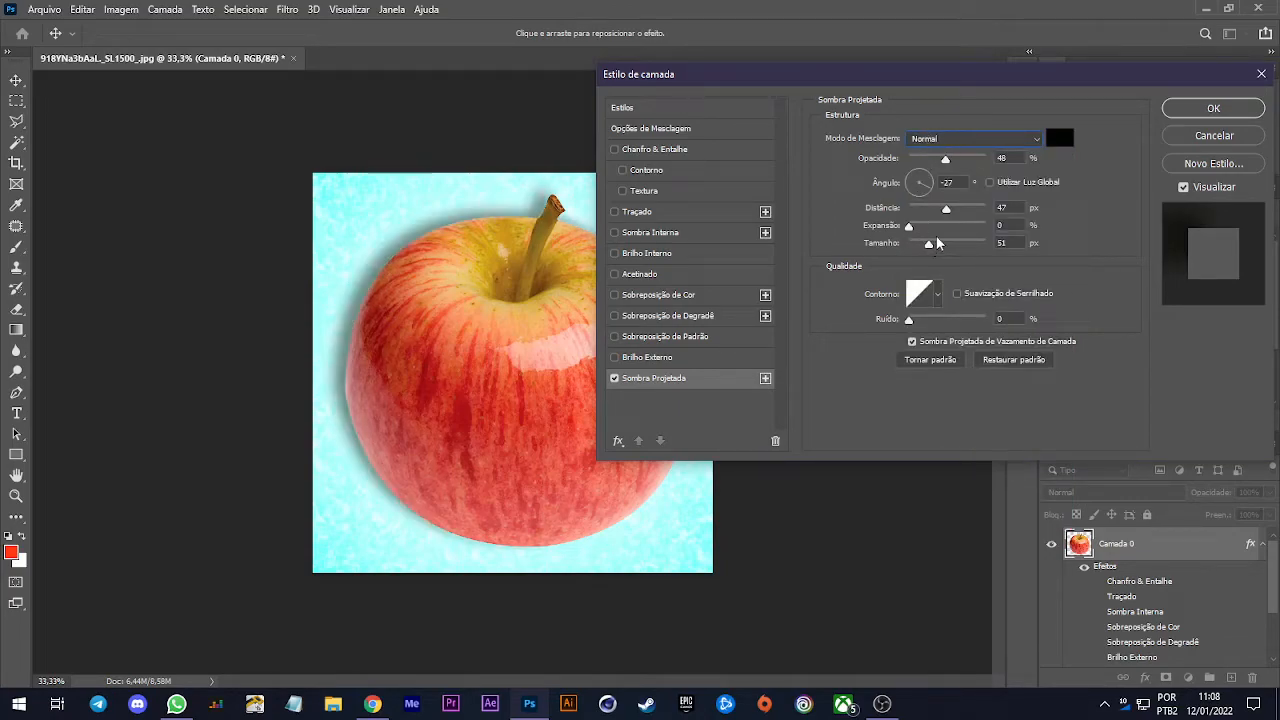
Set the drop shadow's distance to 24 px and browse its blend modes, keeping Normal
left_click_drag(947, 212, 928, 222)
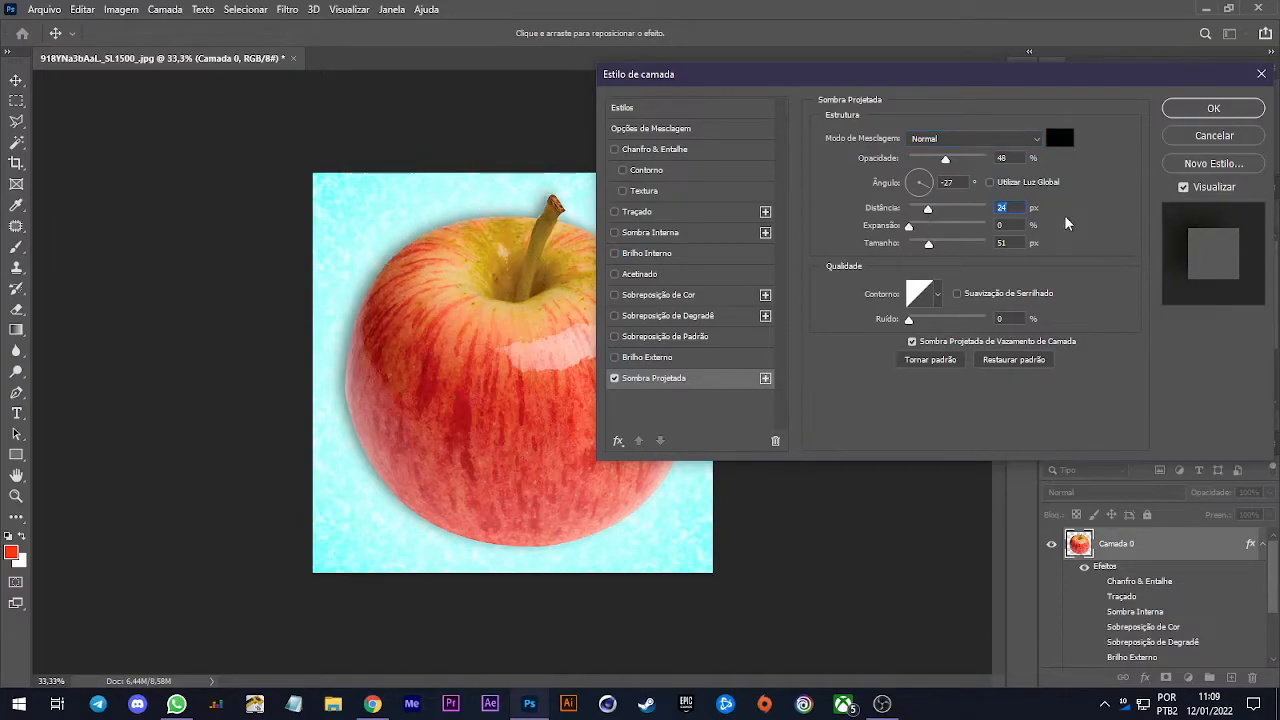
left_click(940, 138)
left_click(940, 140)
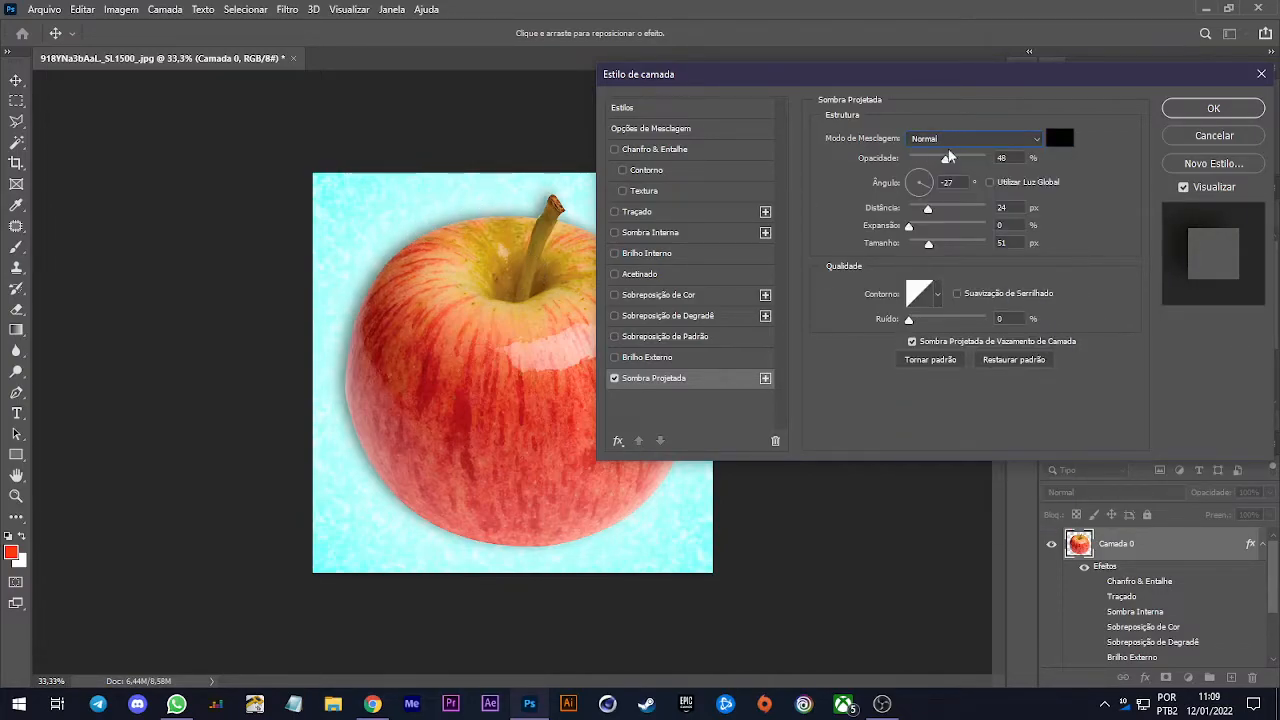
left_click(991, 136)
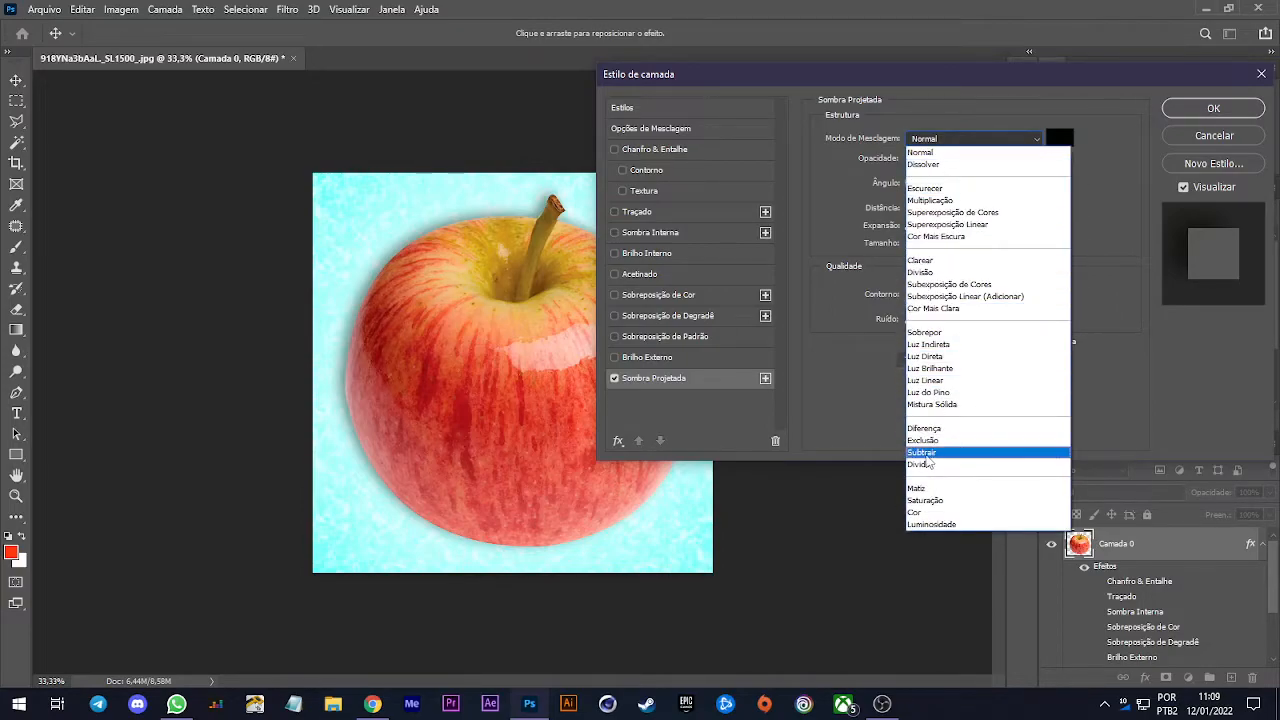
left_click(884, 408)
Set the drop shadow's size to 101 px and reposition it to a 16 px distance at -45°
left_click_drag(929, 210, 937, 163)
mouse_move(928, 243)
left_mouse_down()
mouse_move(895, 248)
mouse_move(943, 247)
left_mouse_up()
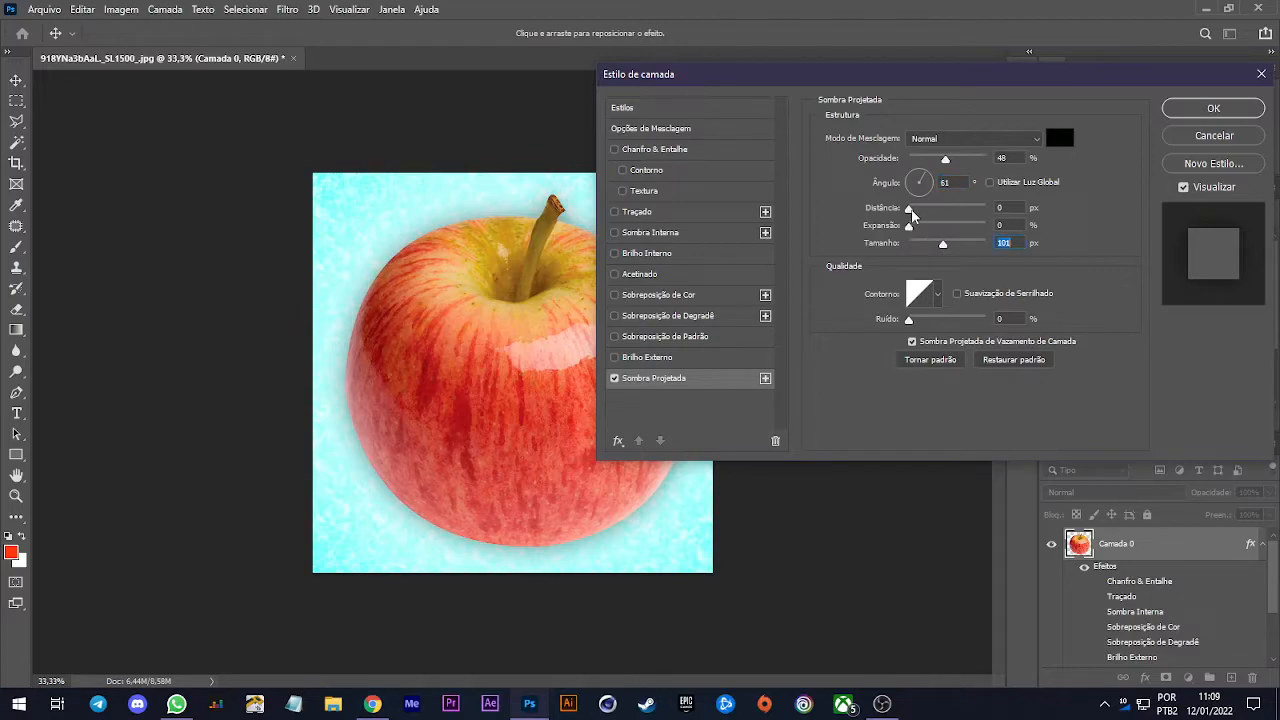
mouse_move(447, 319)
left_mouse_down()
mouse_move(437, 309)
mouse_move(446, 315)
left_mouse_up()
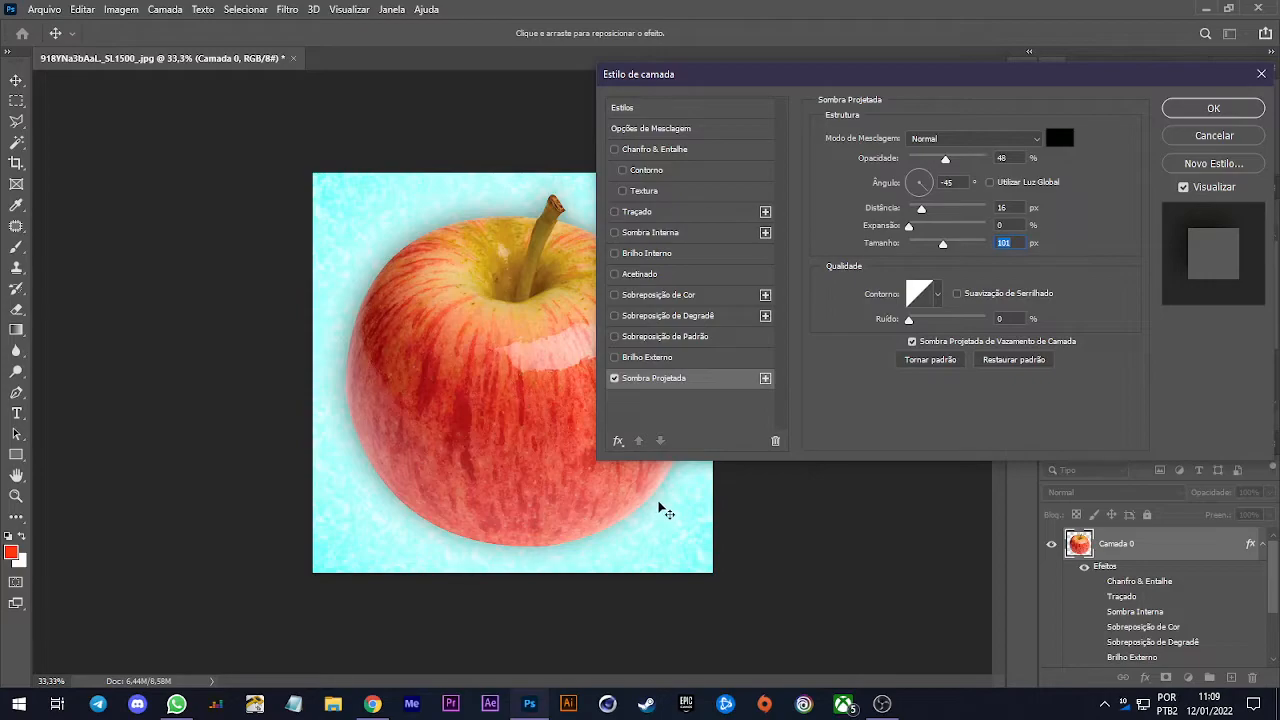
Switch off Sombra Projetada and apply the layer style to Camada 0 with no effects enabled
left_click(616, 380)
left_click(1178, 112)
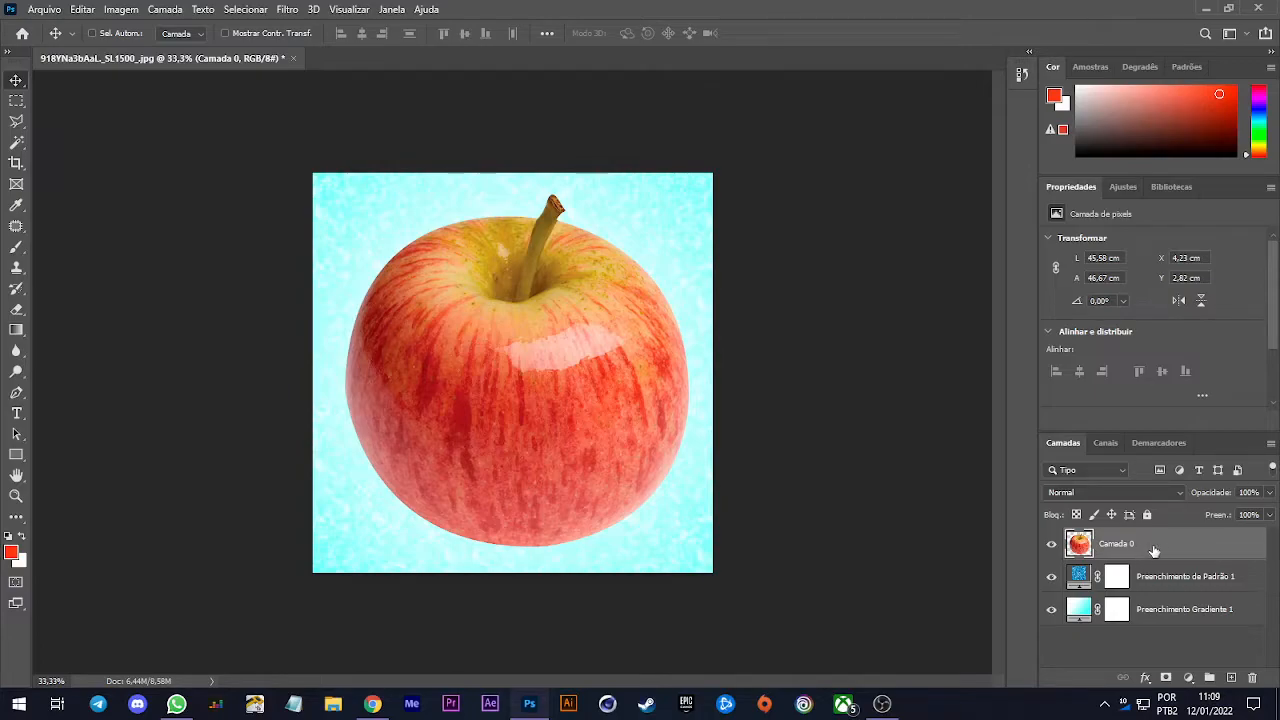
double_click(1072, 548)
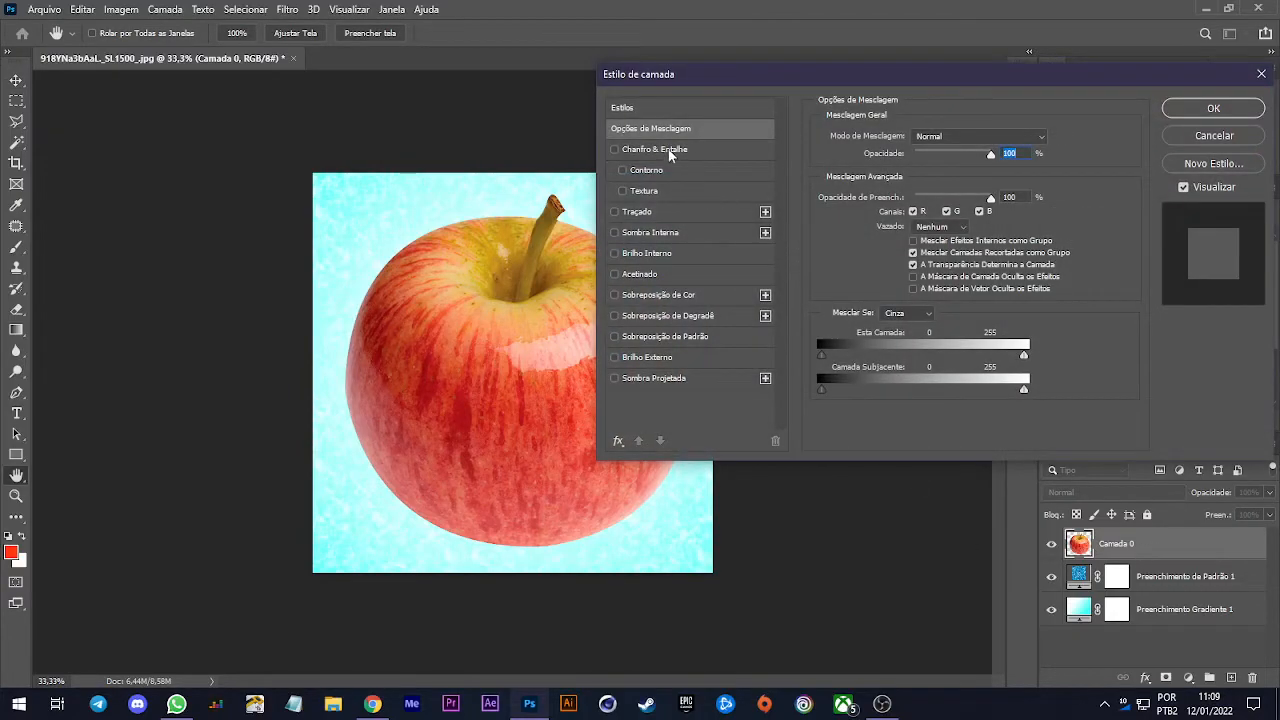
left_click(1212, 133)
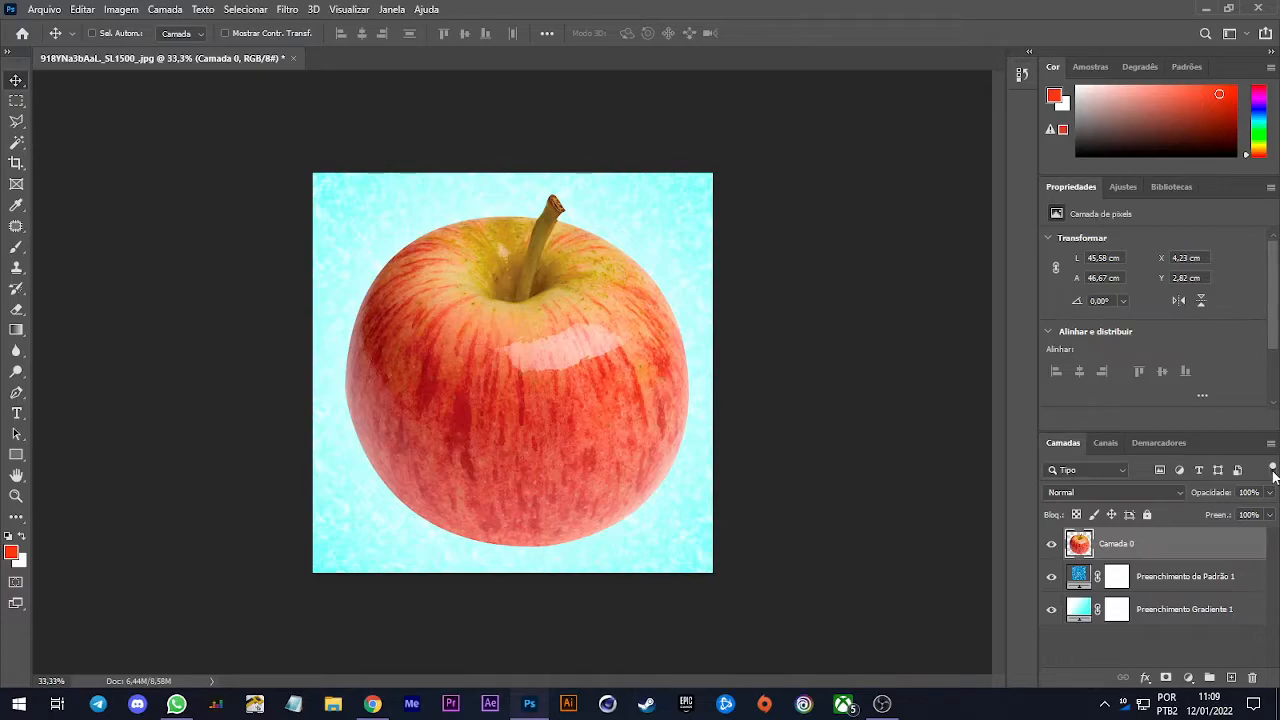
double_click(1170, 548)
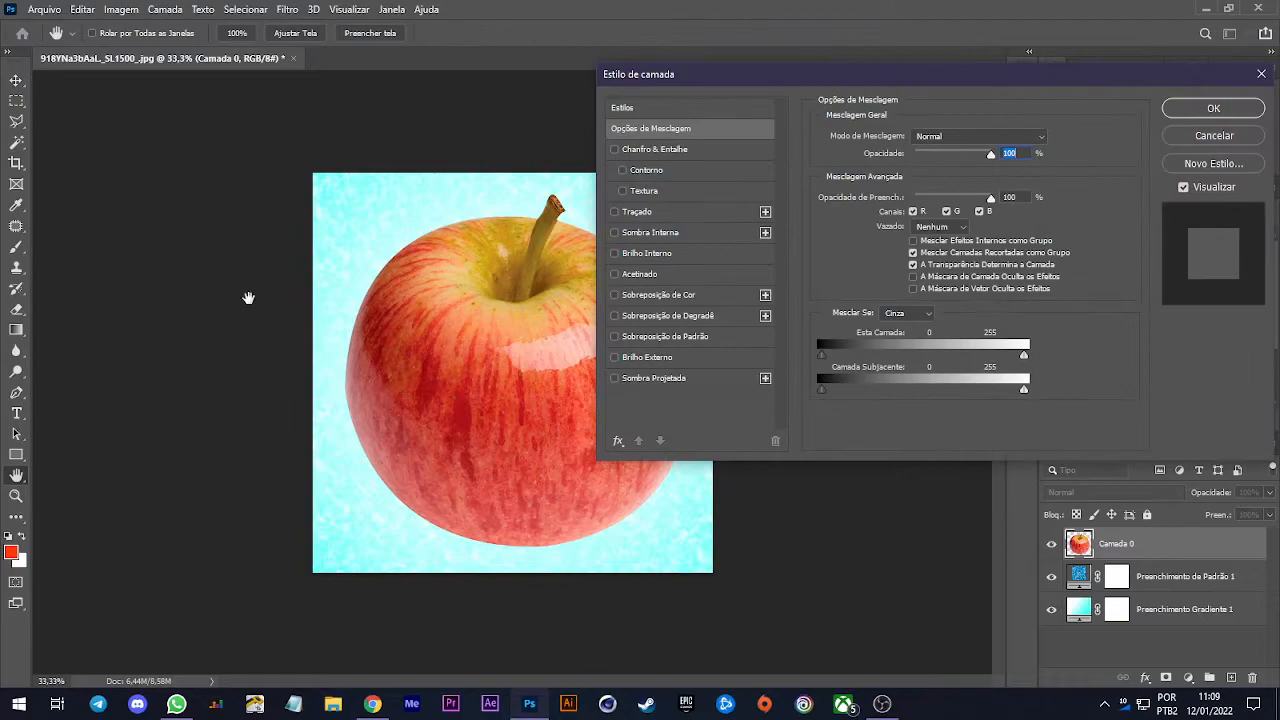
left_click(1211, 140)
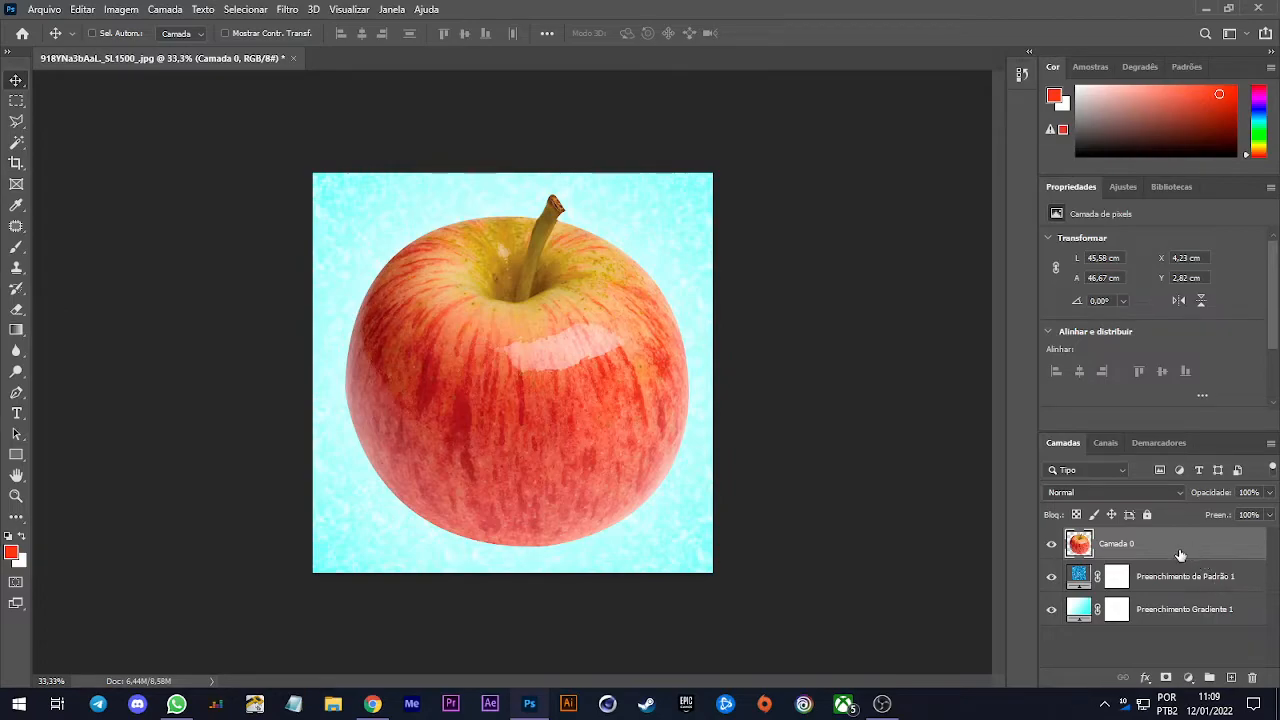
Apply the Desfoque de Movimento filter to Camada 0 at a 90° angle with a 71-pixel distance
left_click(295, 8)
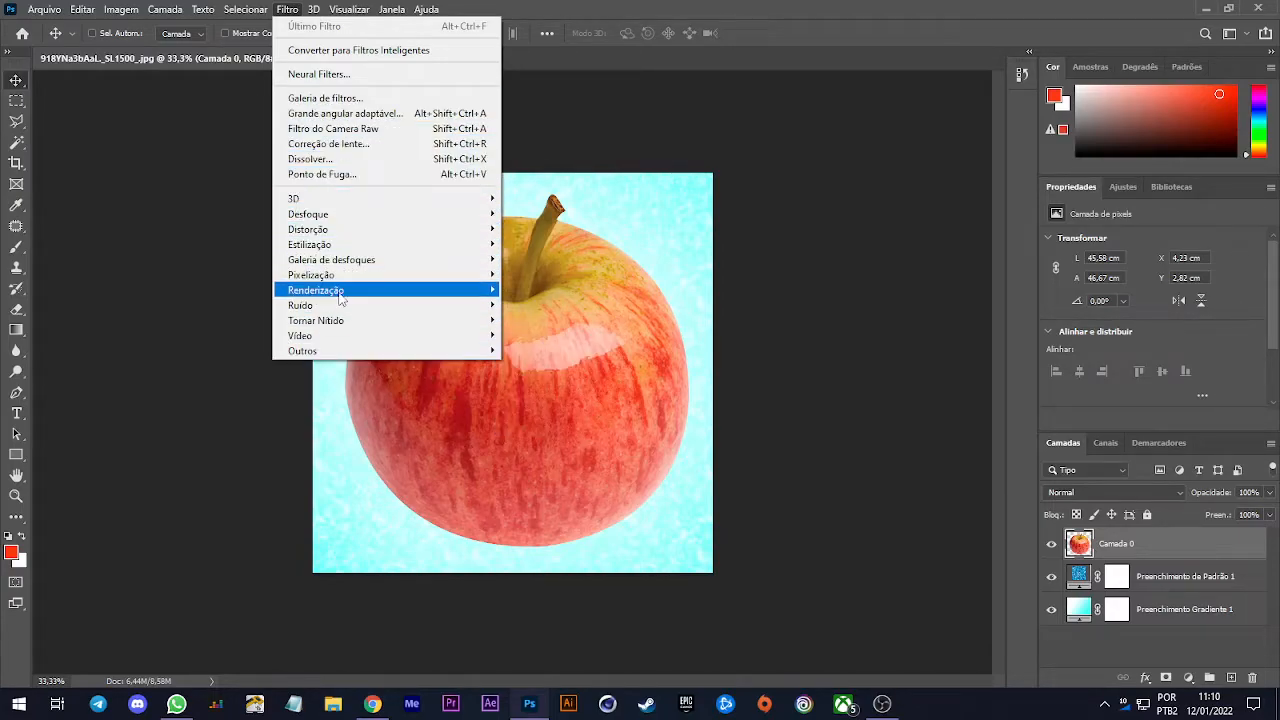
mouse_move(354, 207)
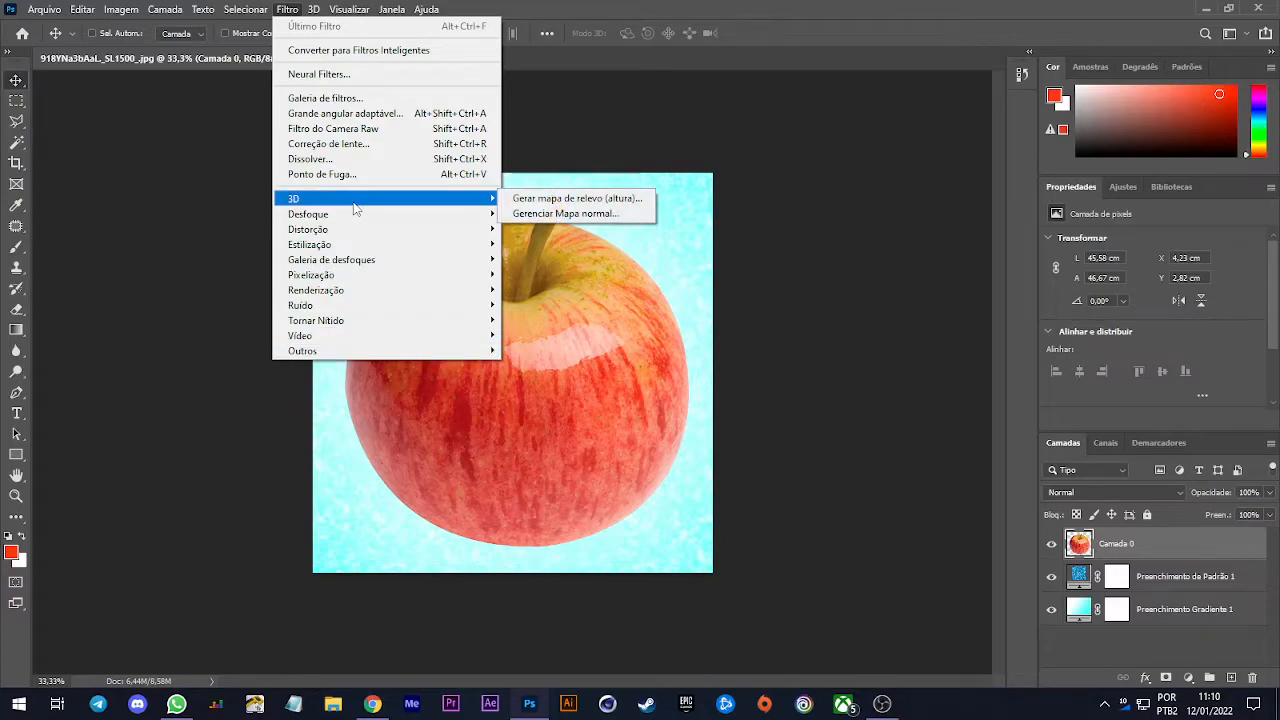
mouse_move(352, 232)
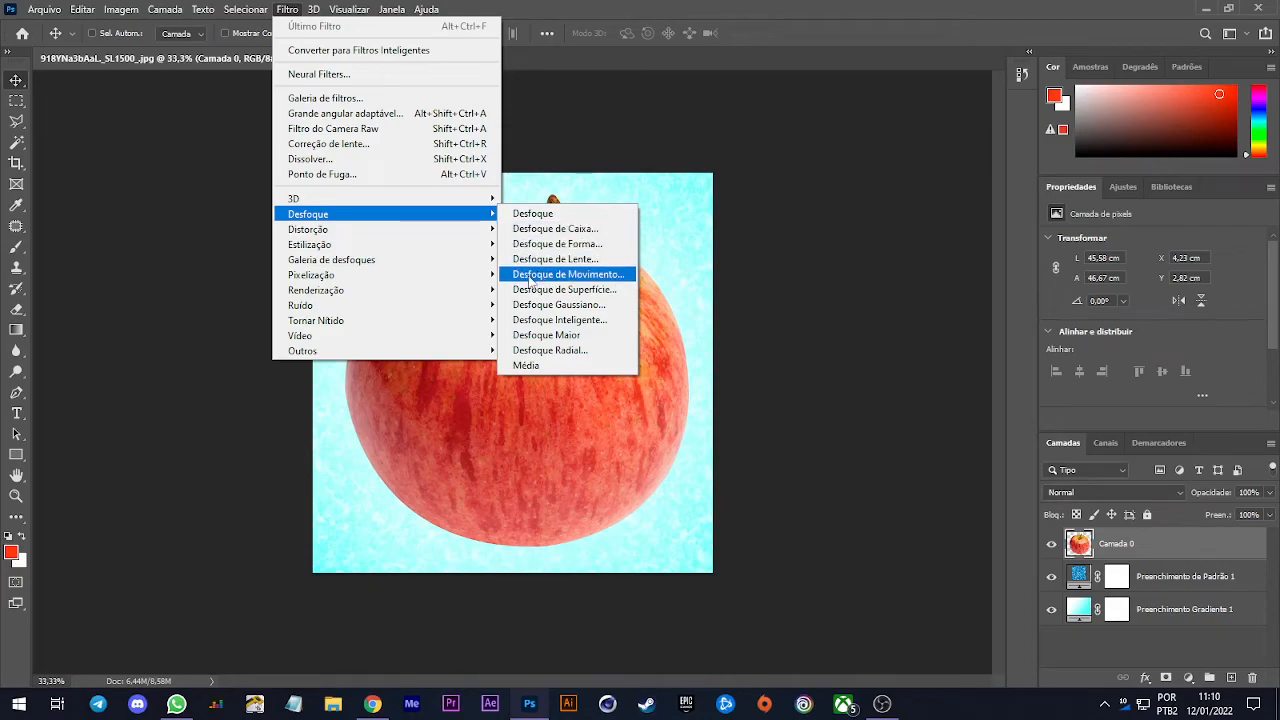
left_click(530, 278)
left_click_drag(573, 100, 820, 98)
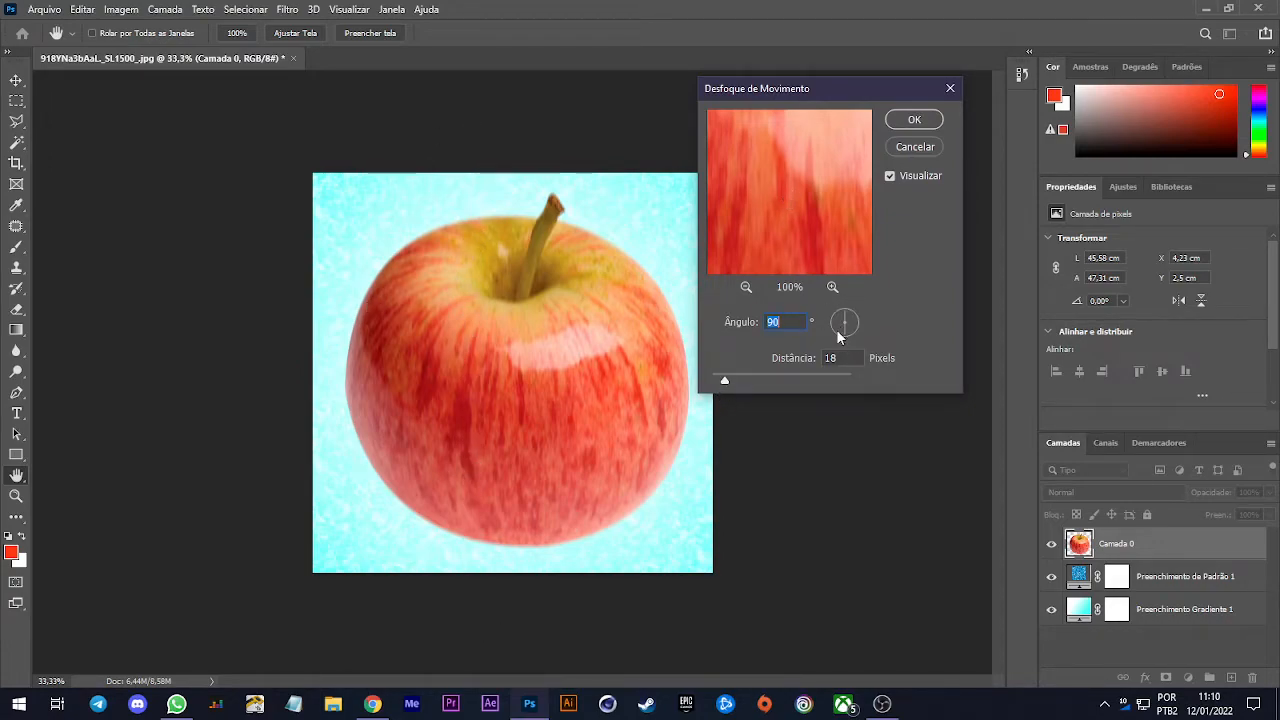
left_click_drag(744, 380, 753, 380)
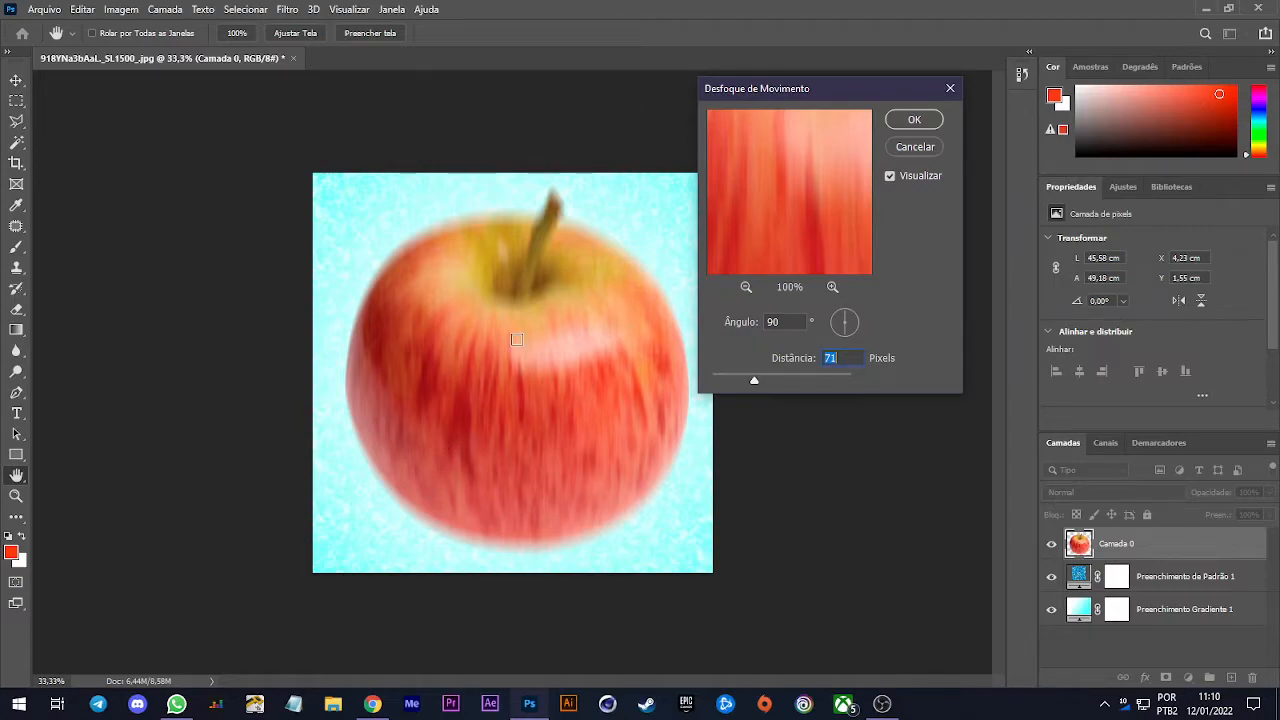
left_click(903, 121)
Move the blurred apple slightly on the canvas, and undo both the move and the motion blur
key("v")
left_click_drag(527, 385, 550, 421)
mouse_move(505, 380)
left_mouse_down()
mouse_move(521, 391)
mouse_move(511, 396)
left_mouse_up()
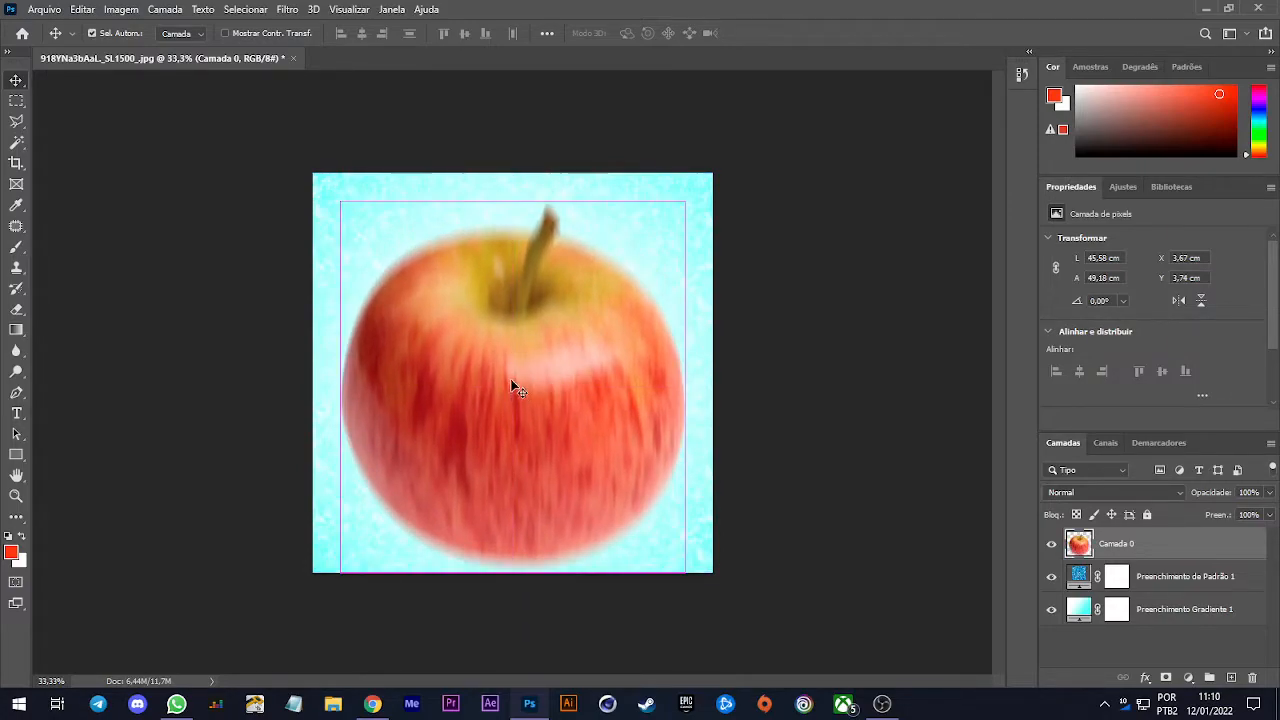
key("ctrl+z")
key("ctrl+z")
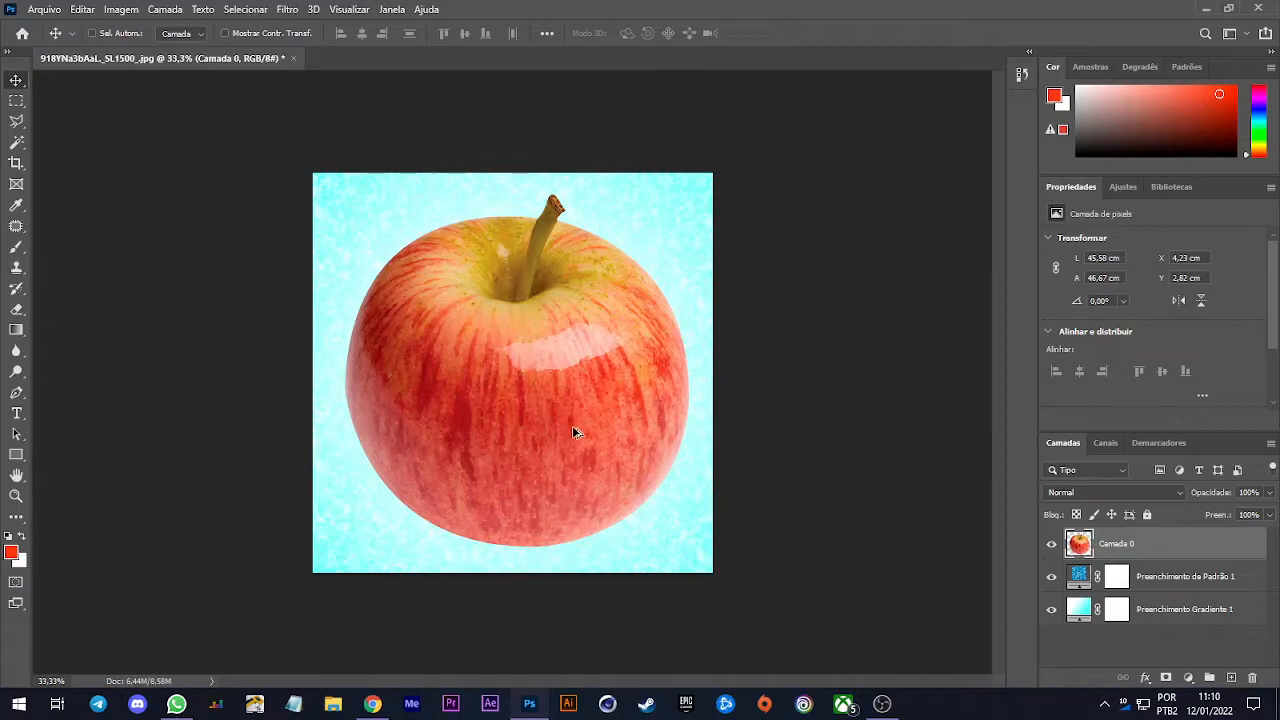
Try the Desfoque Gaussiano filter on Camada 0 with different radii, including 34,6 pixels, and cancel it
left_click(287, 9)
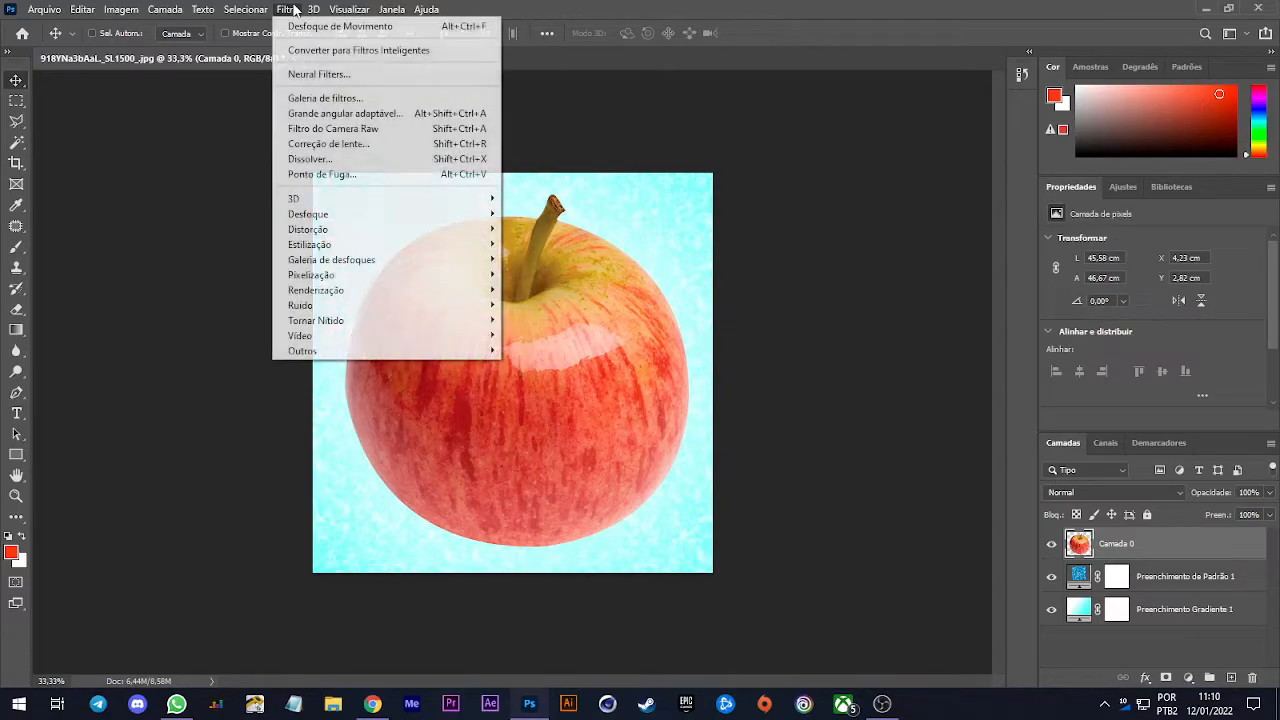
mouse_move(352, 214)
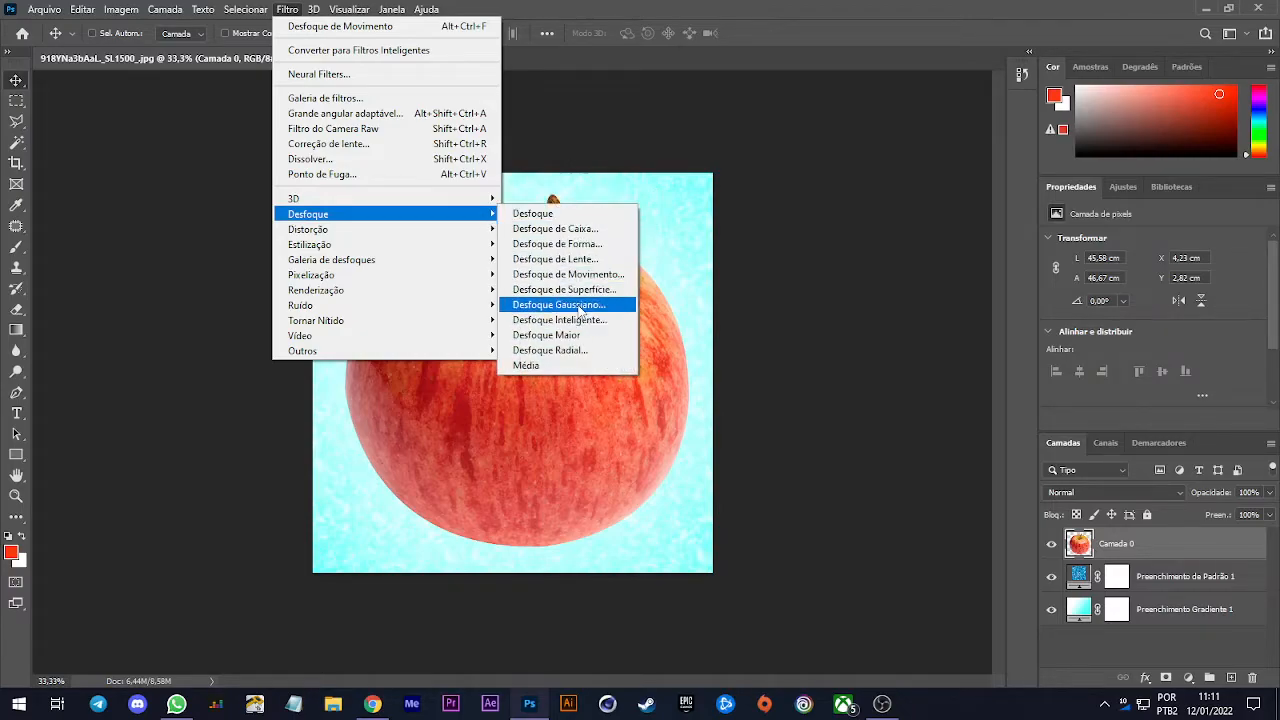
left_click(610, 305)
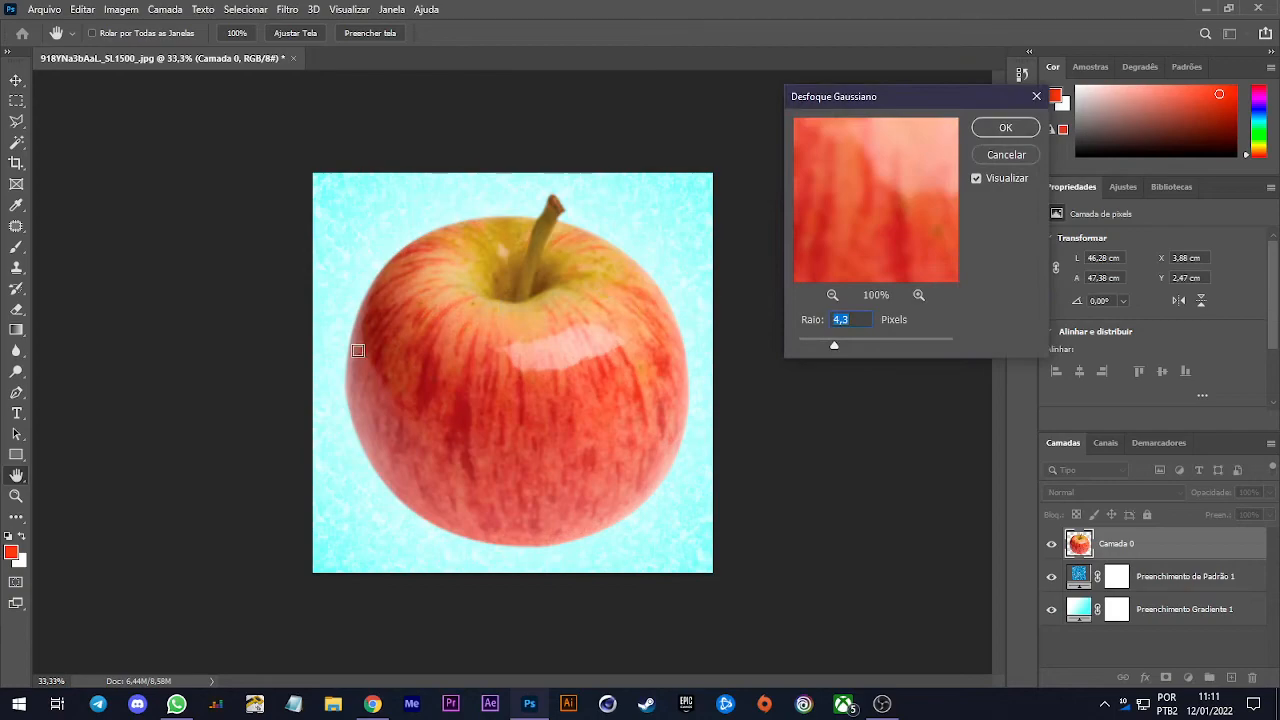
left_click(875, 343)
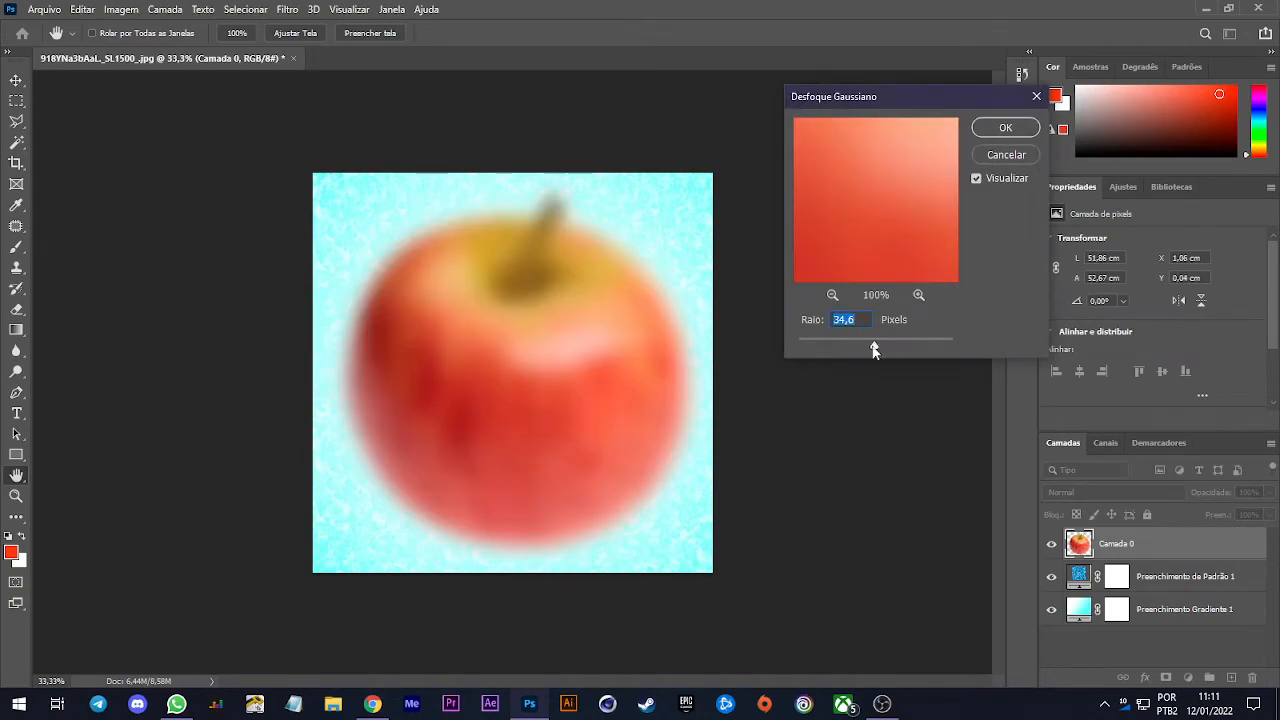
left_click_drag(845, 348, 810, 346)
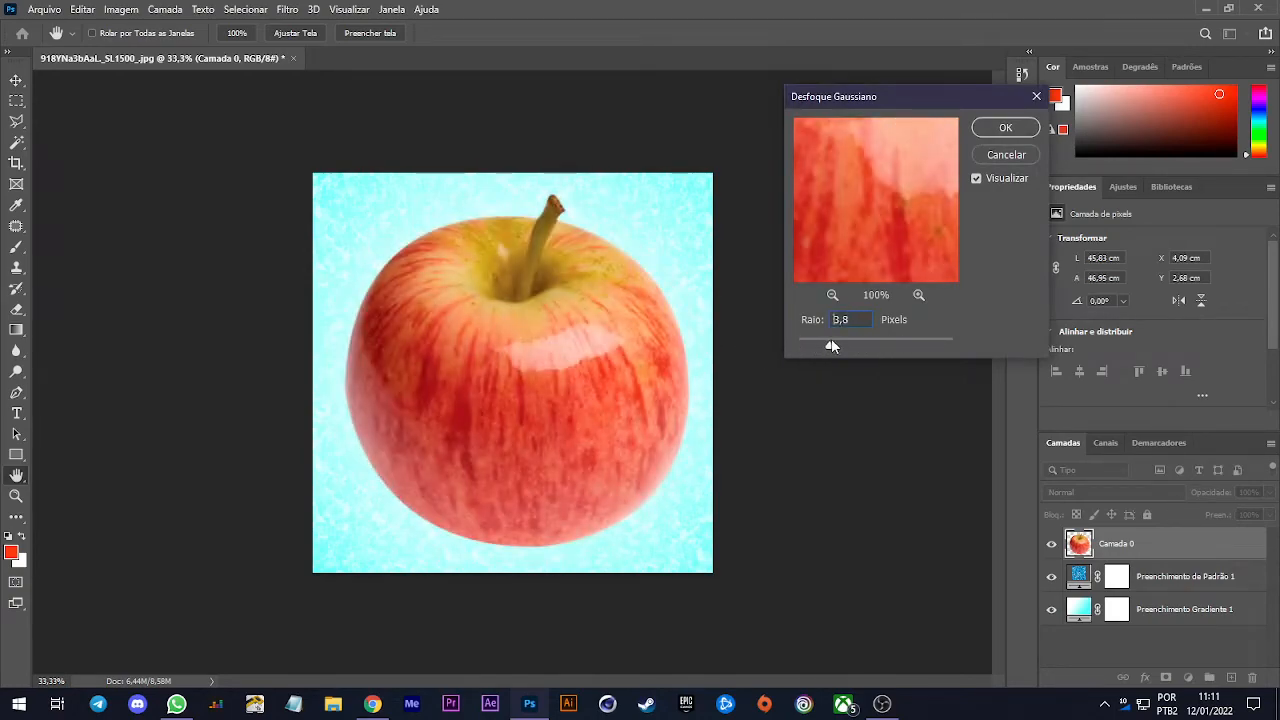
left_click_drag(878, 345, 815, 347)
left_click(976, 156)
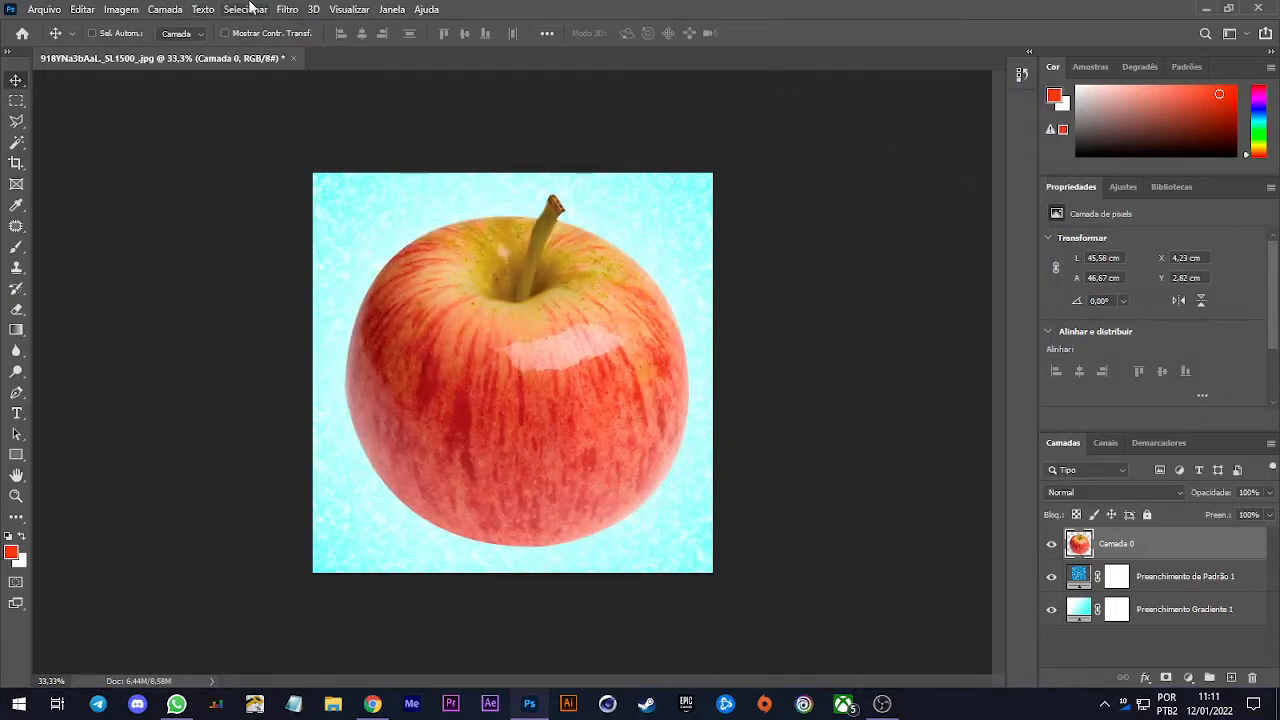
Try to render the Chama filter on Camada 0 without a path
left_click(287, 9)
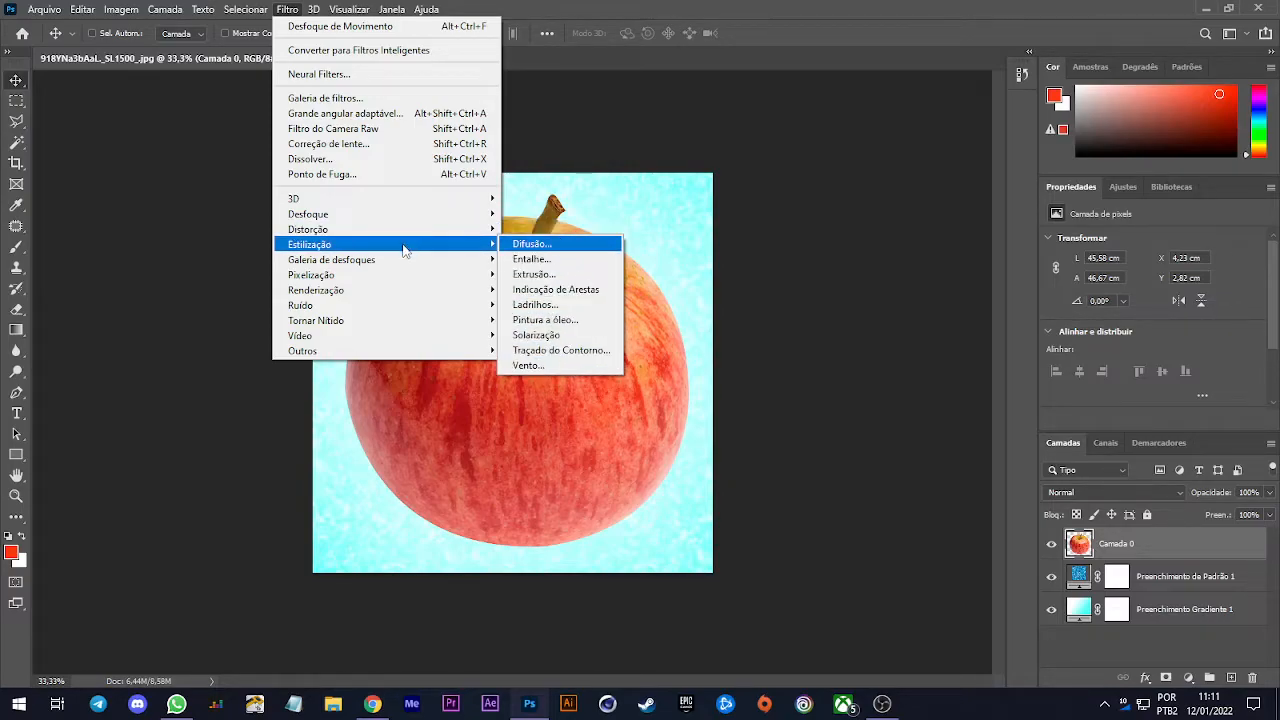
mouse_move(386, 264)
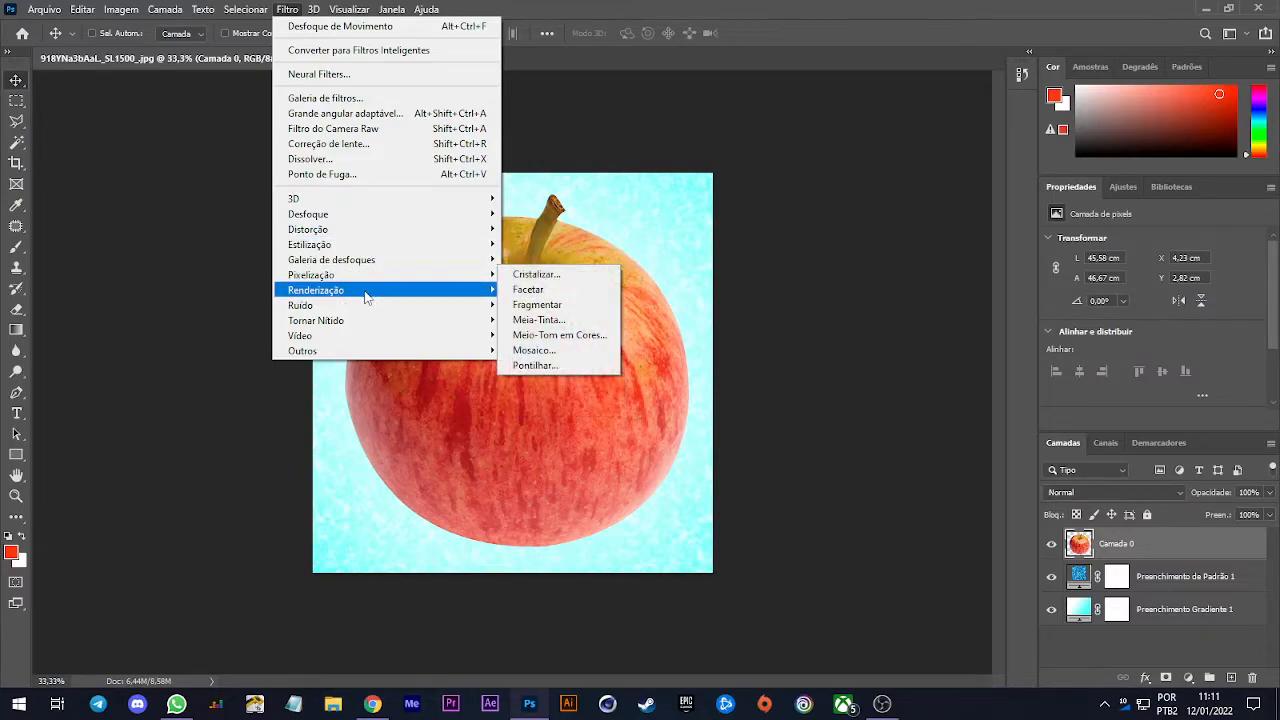
mouse_move(372, 296)
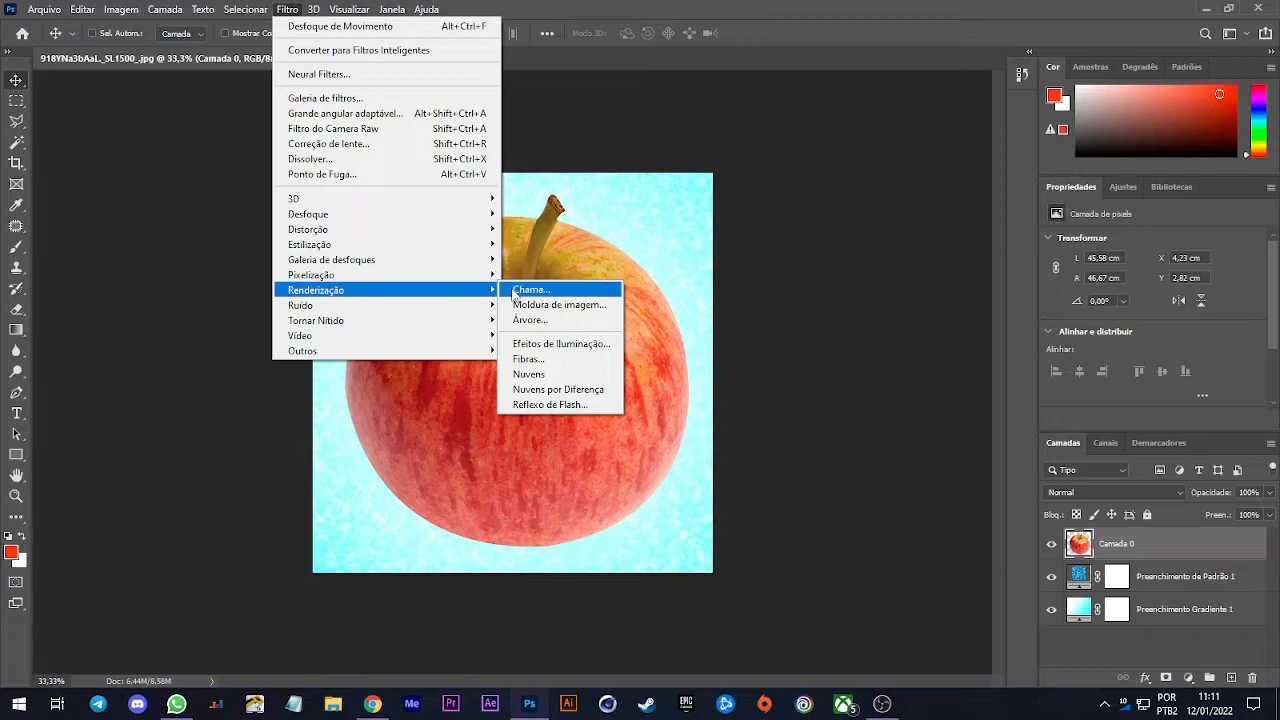
left_click(545, 290)
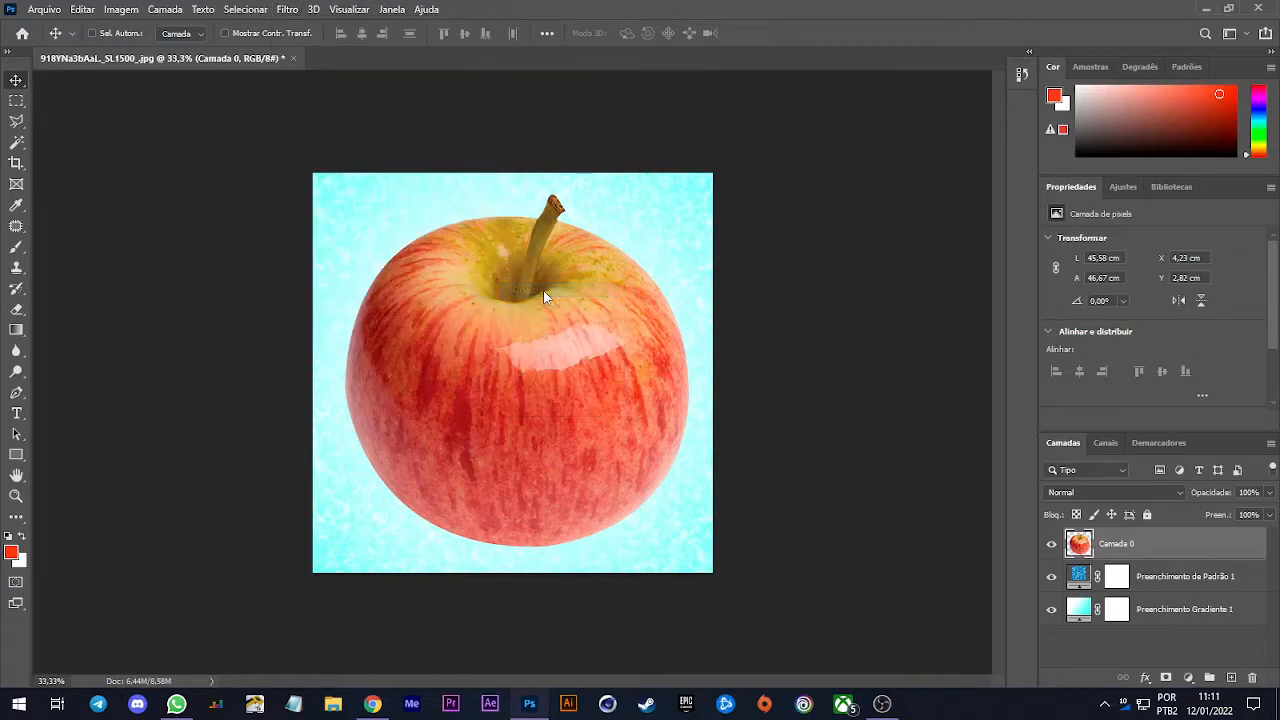
left_click(620, 267)
Draw a curved three-point path across the lower part of the apple with the Pen tool
left_click(16, 392)
left_click(332, 493)
left_click_drag(437, 497, 540, 547)
left_click_drag(698, 470, 744, 413)
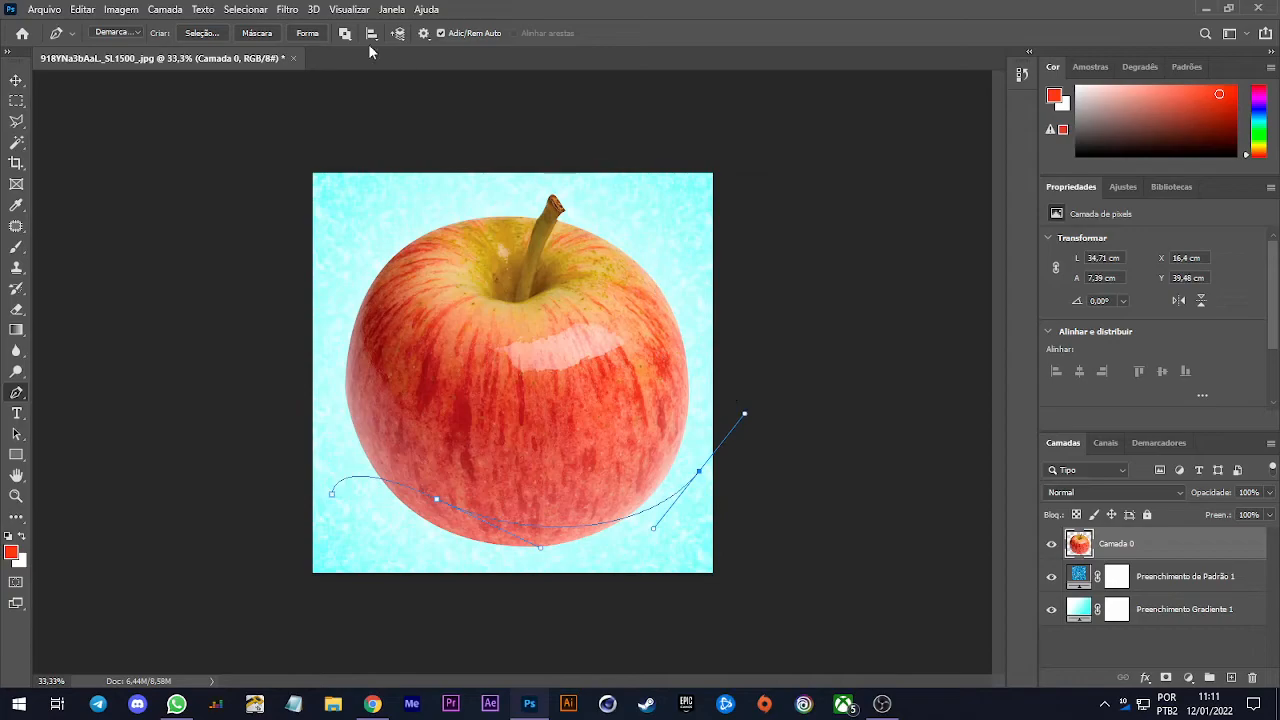
Start the Chama filter along the path and set Comprimento to 413, Largura to 178 and Intervalo to 55
left_click(287, 9)
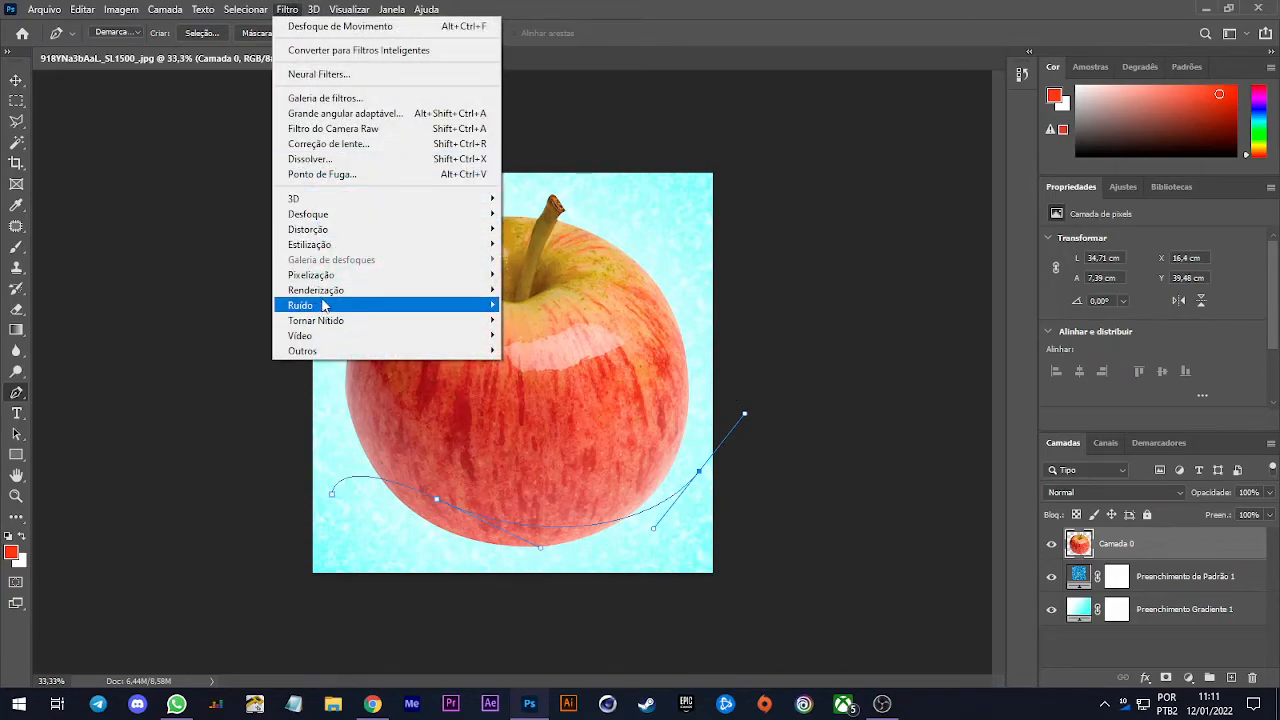
mouse_move(318, 290)
left_click(580, 295)
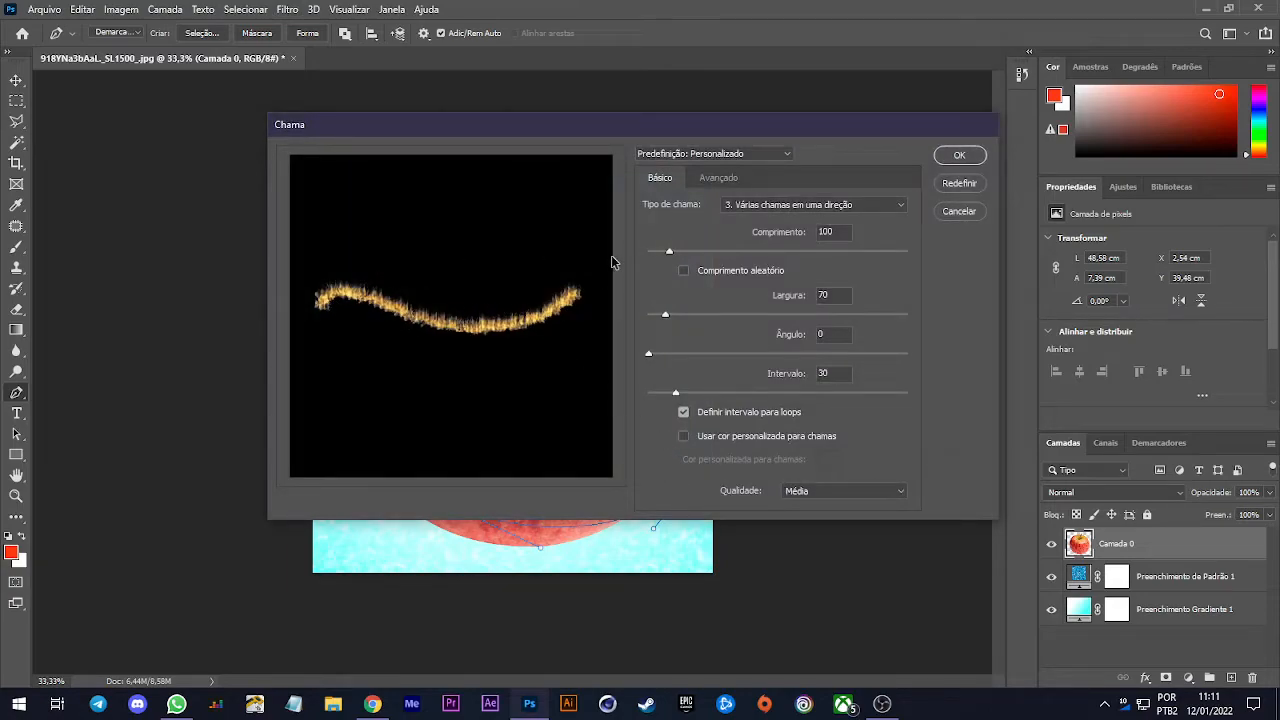
left_click_drag(695, 256, 752, 251)
left_click_drag(667, 315, 626, 357)
left_click(682, 411)
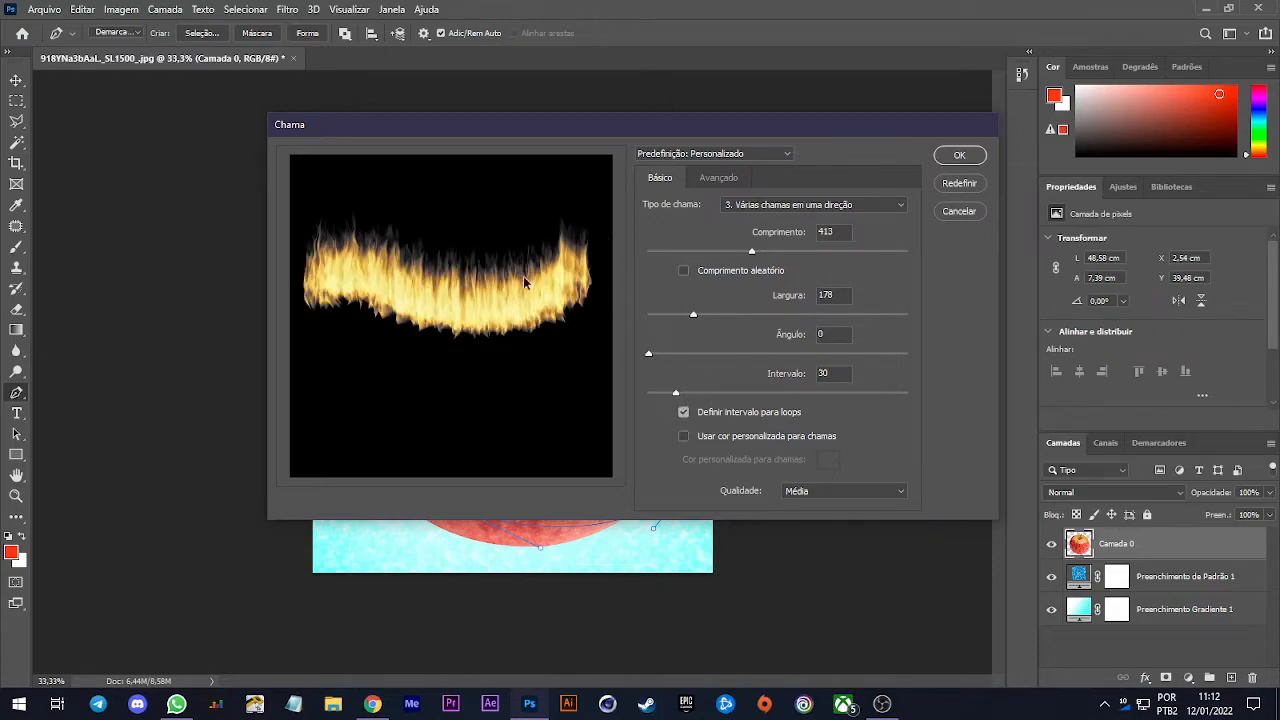
left_click(709, 393)
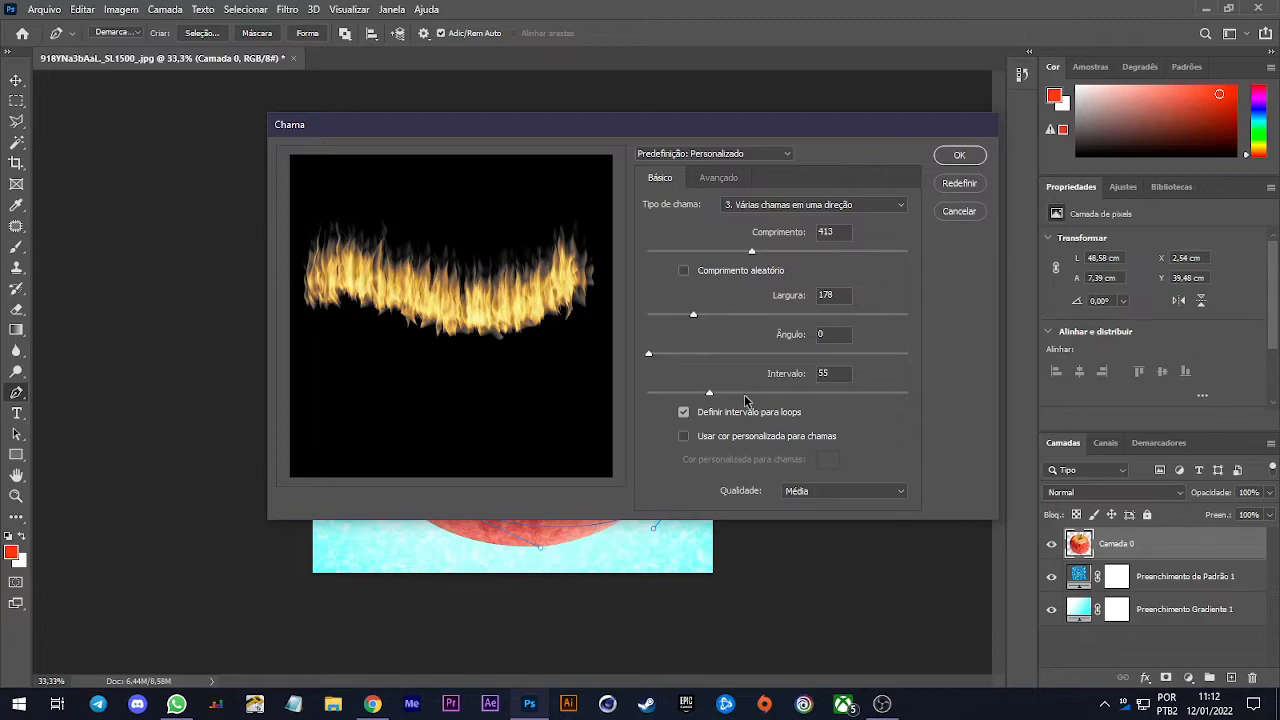
Disable Definir intervalo para loops, set the flame quality to Alta (Lento) and apply the filter
left_click(771, 406)
left_click(805, 491)
left_click(805, 547)
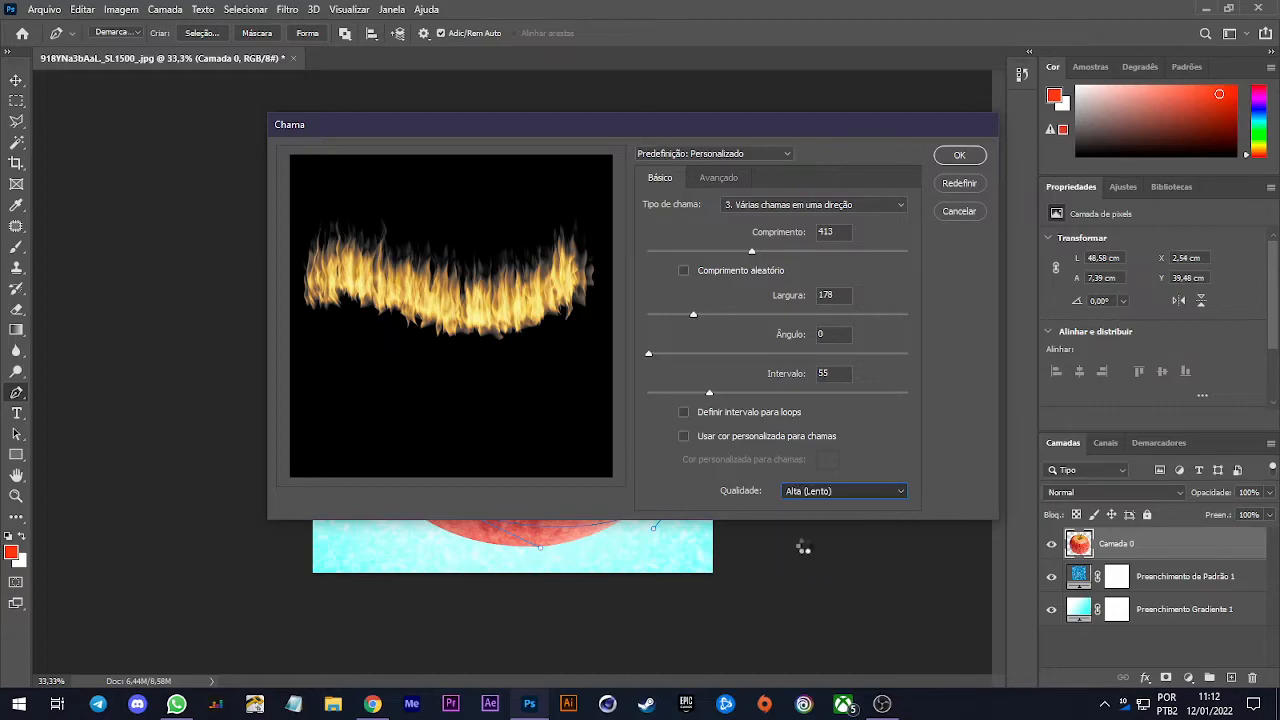
left_click(741, 178)
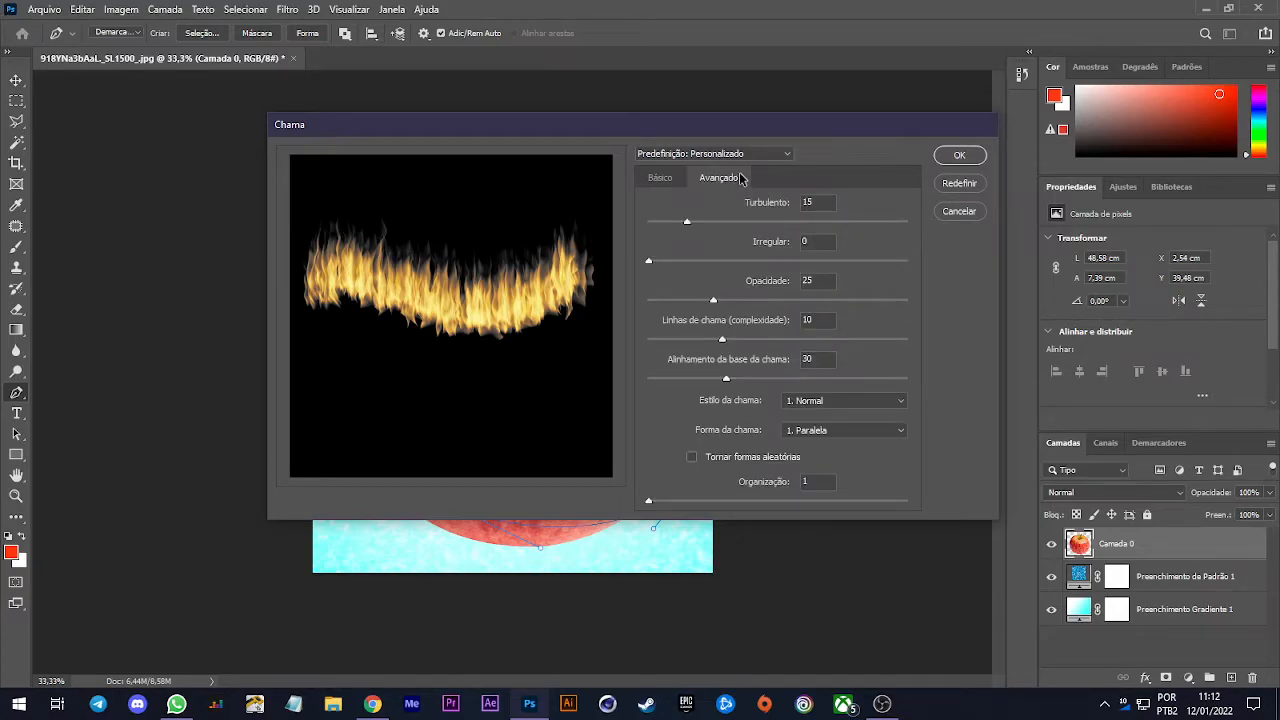
left_click(958, 155)
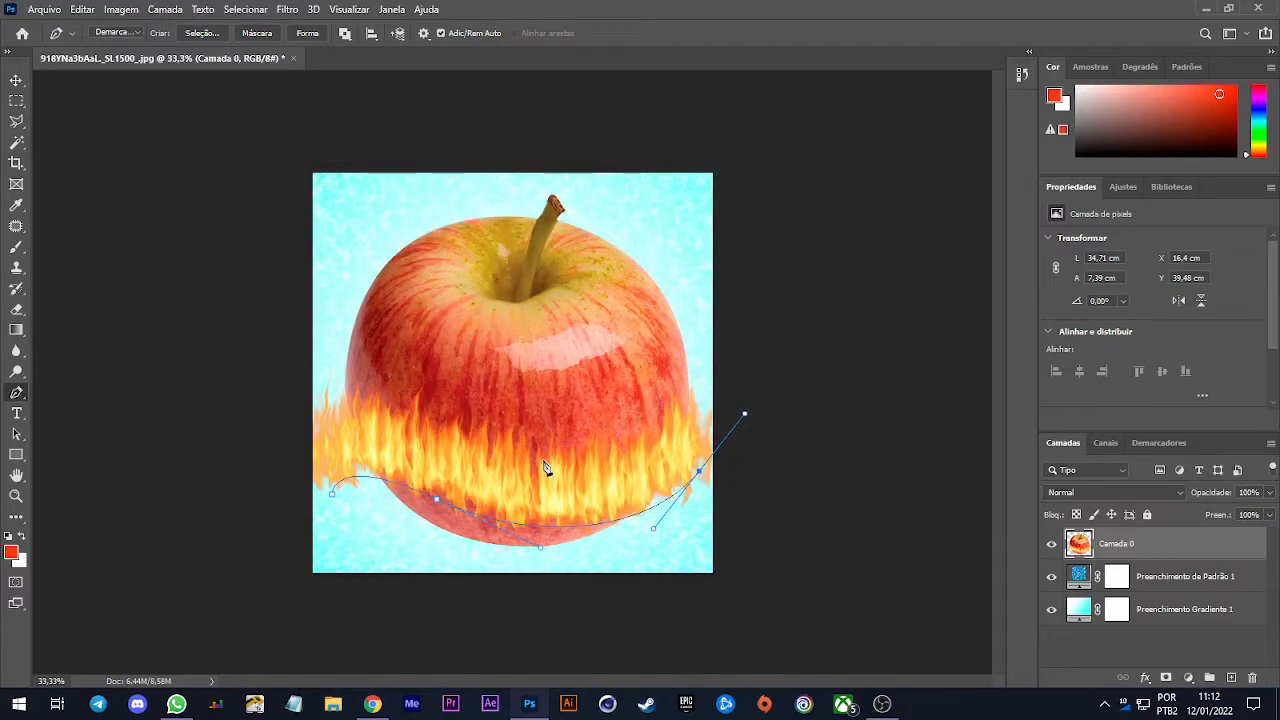
Move the layer with its rendered flames, and undo the move, the flames and the path's curves
left_click(17, 81)
left_click_drag(478, 508, 597, 397)
key("ctrl+z")
key("ctrl+z")
key("ctrl+z")
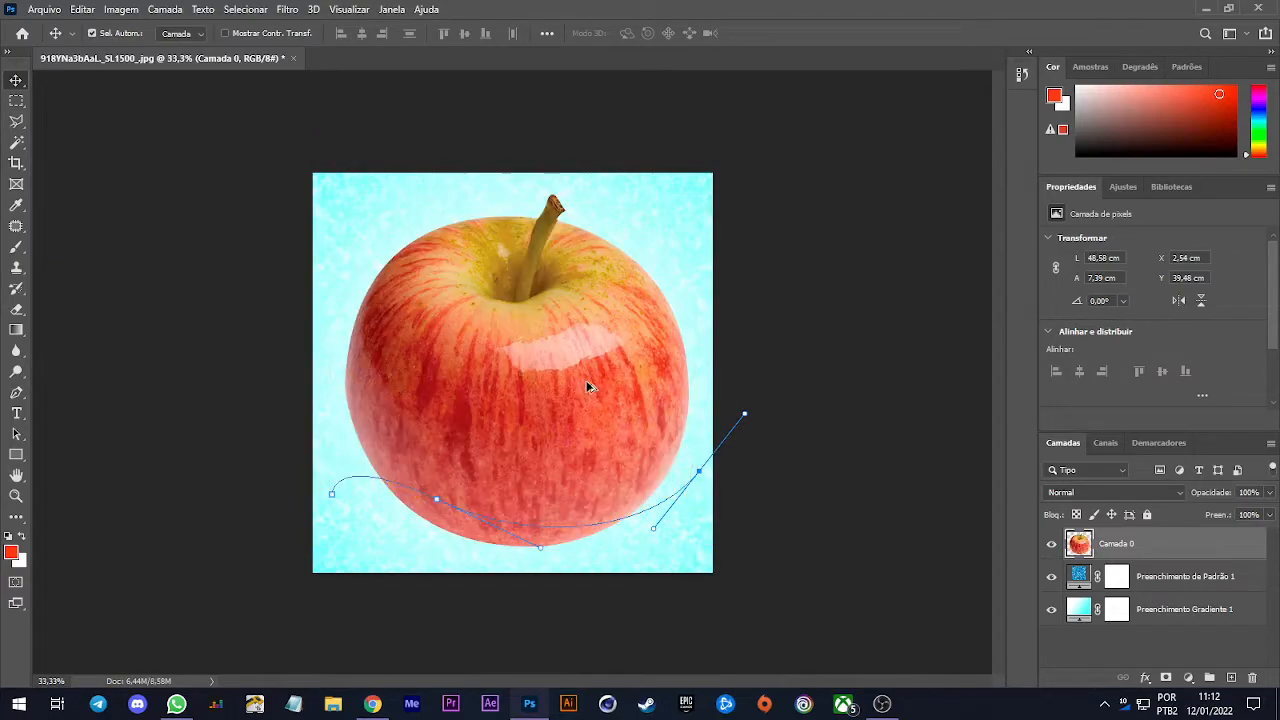
key("ctrl+z")
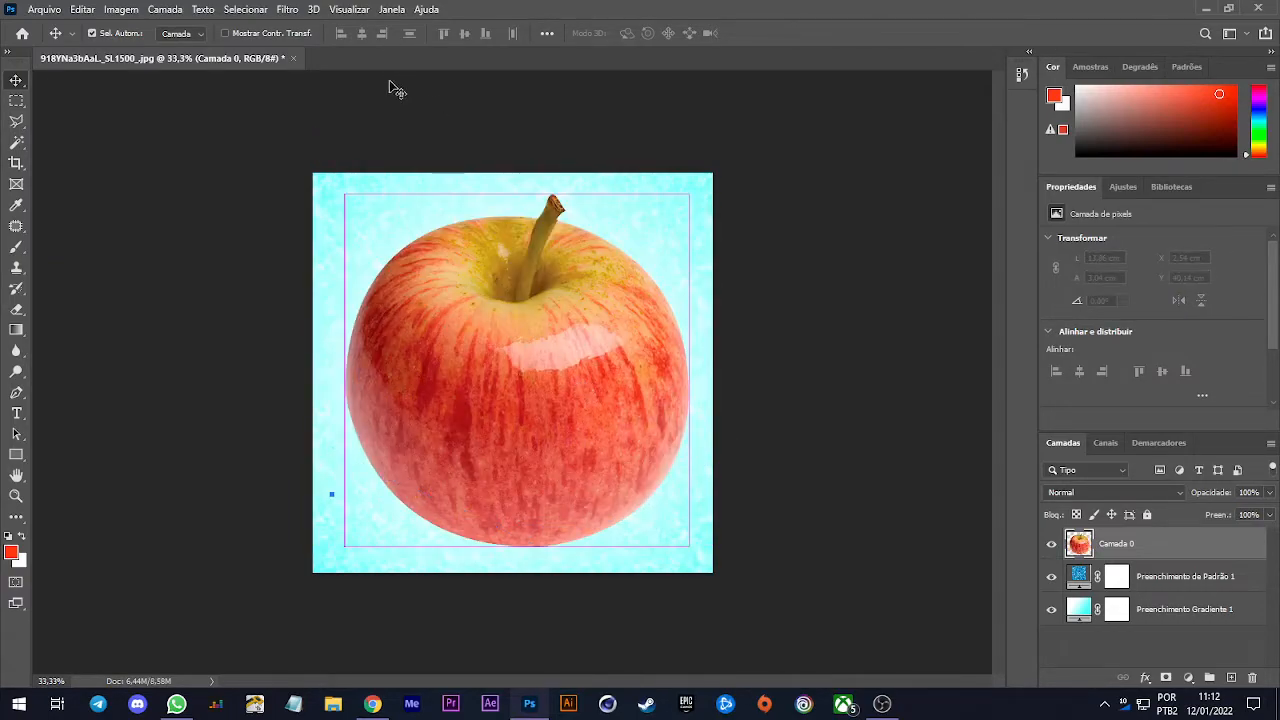
Apply Reflexo de Flash on the apple's upper right edge with 100% brightness and the 50-300mm Zoom lens
left_click(289, 9)
mouse_move(312, 9)
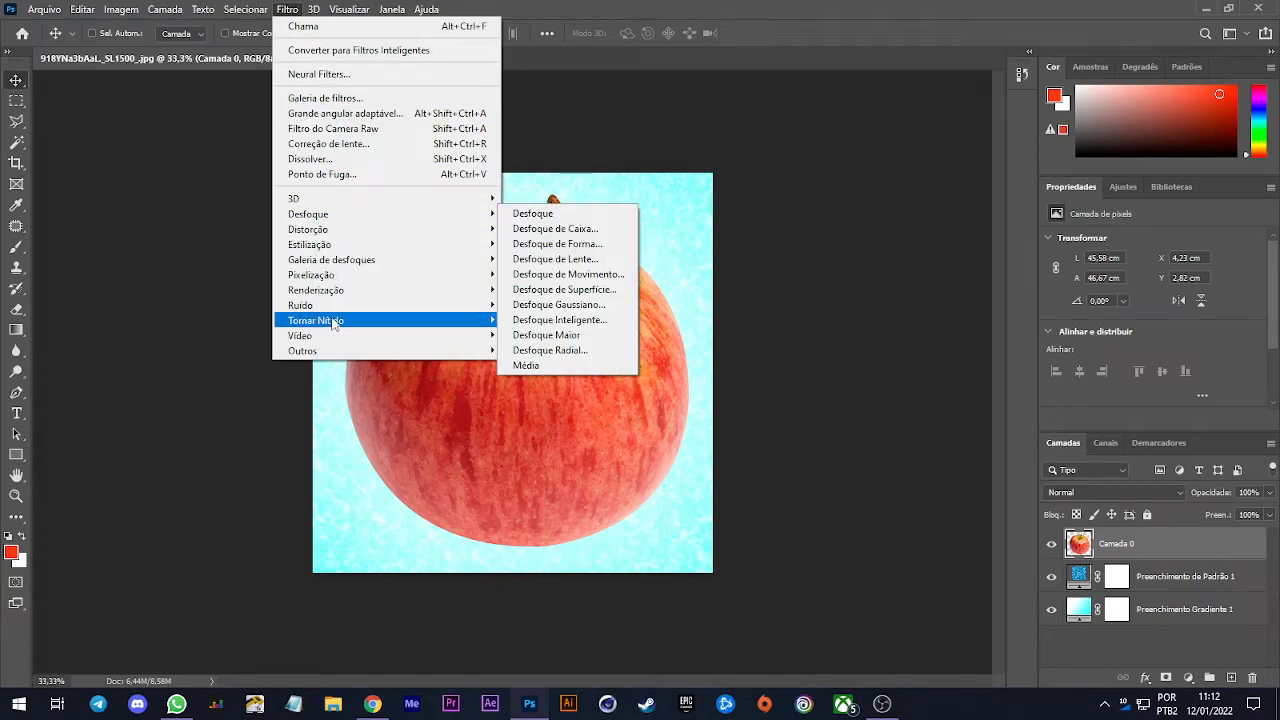
mouse_move(340, 291)
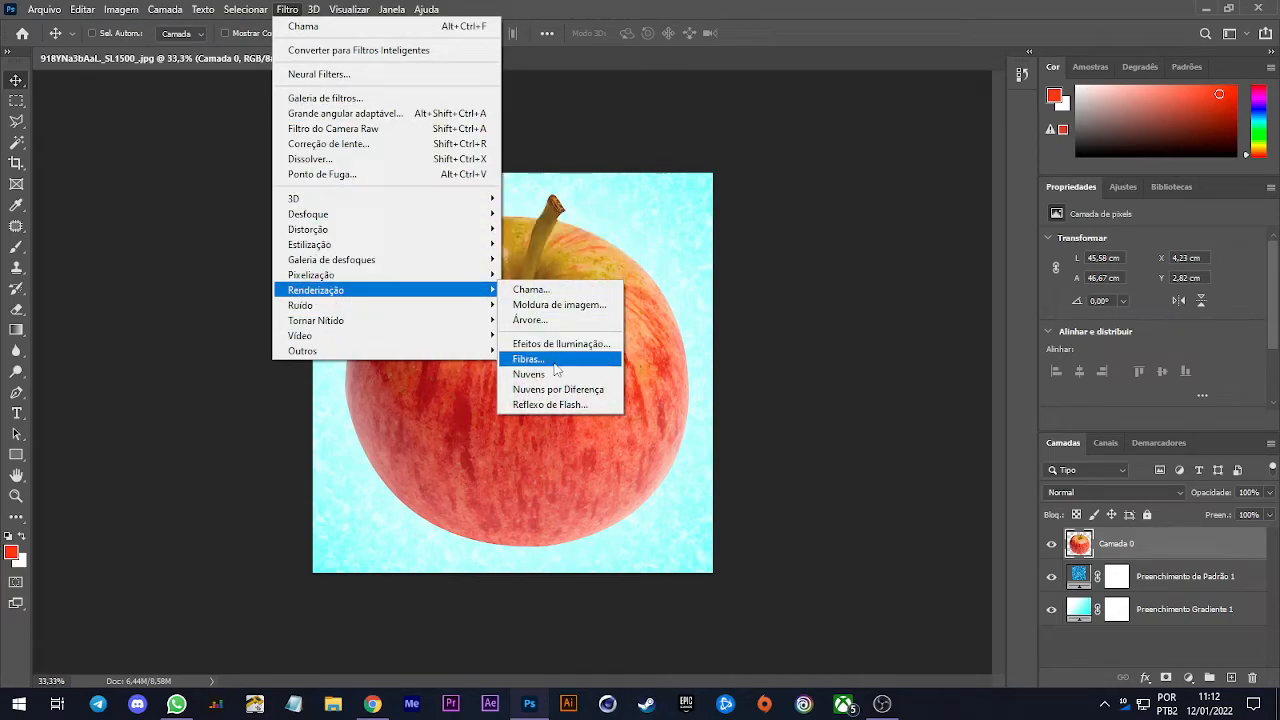
left_click(543, 405)
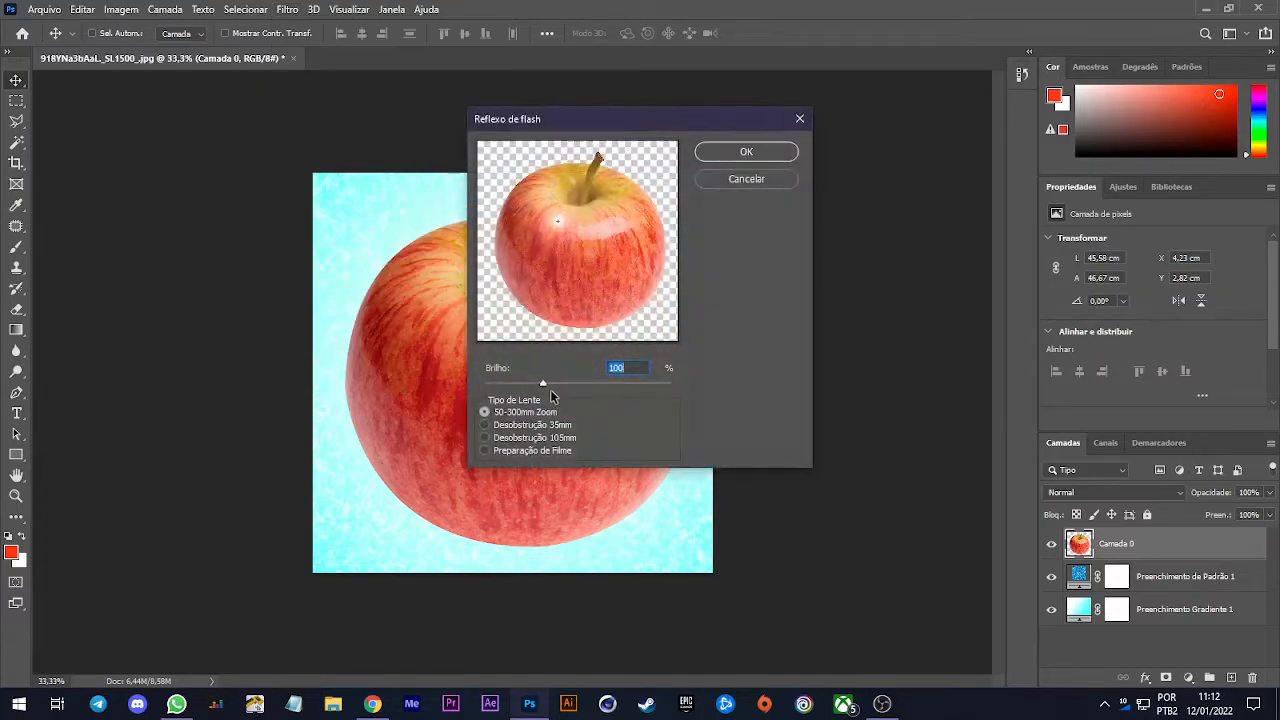
left_click(639, 190)
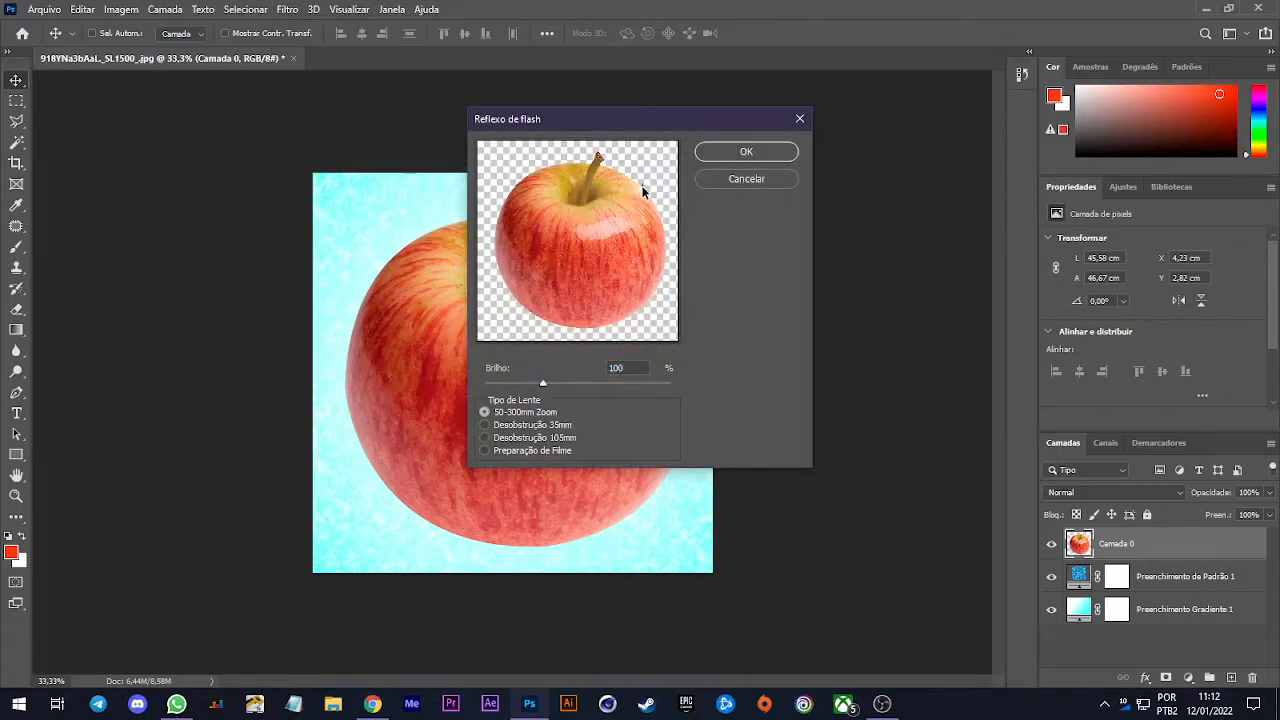
left_click(735, 151)
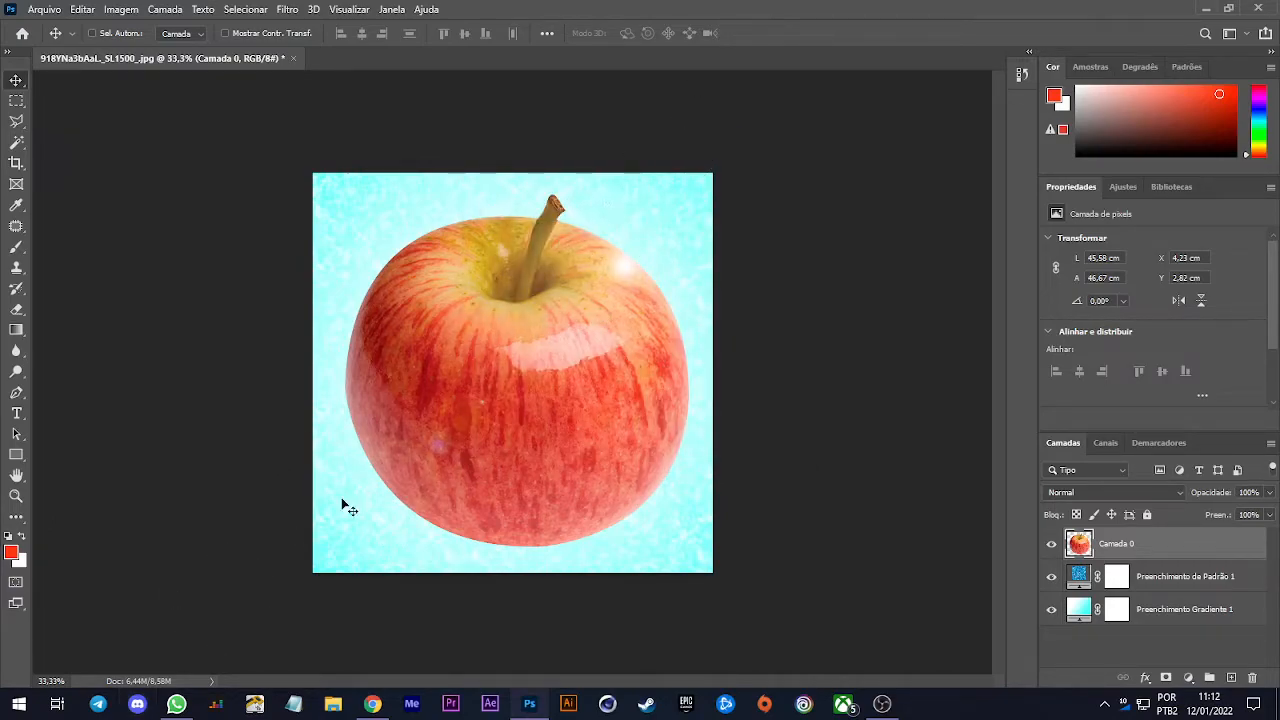
key("ctrl")
key("ctrl+f")
key("Escape")
key("ctrl+f")
key("Escape")
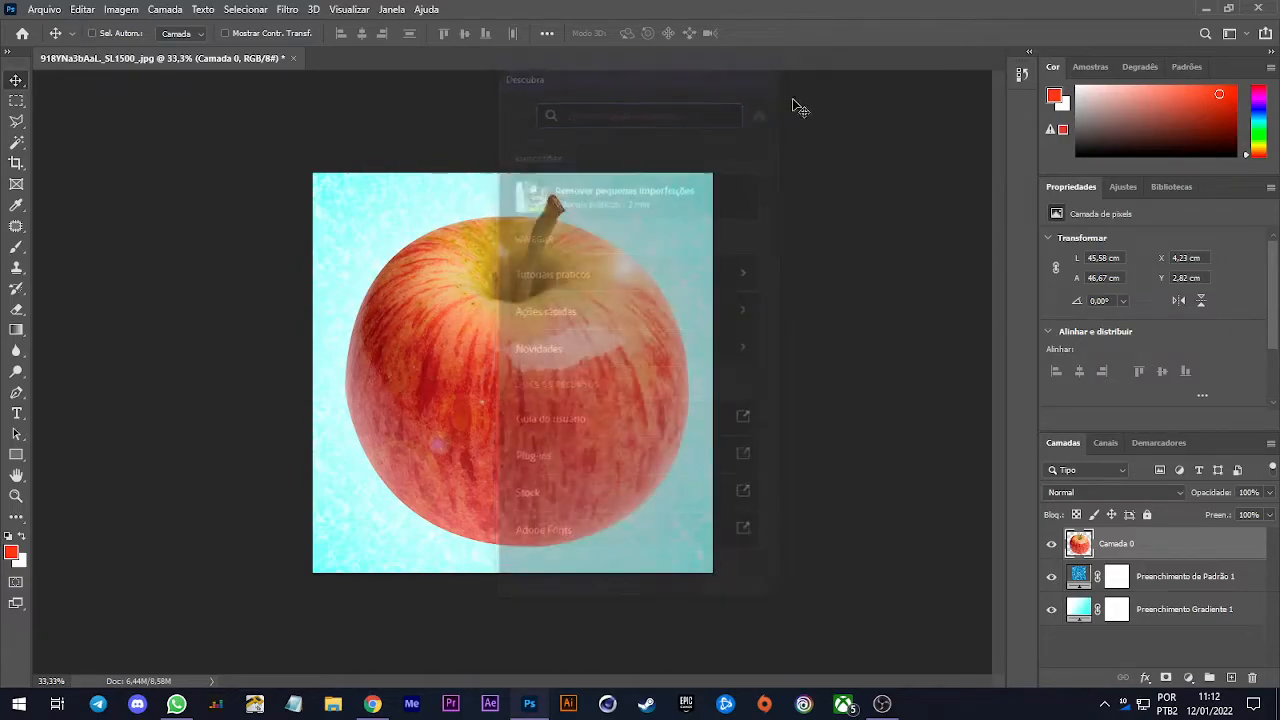
key("ctrl+f")
key("Escape")
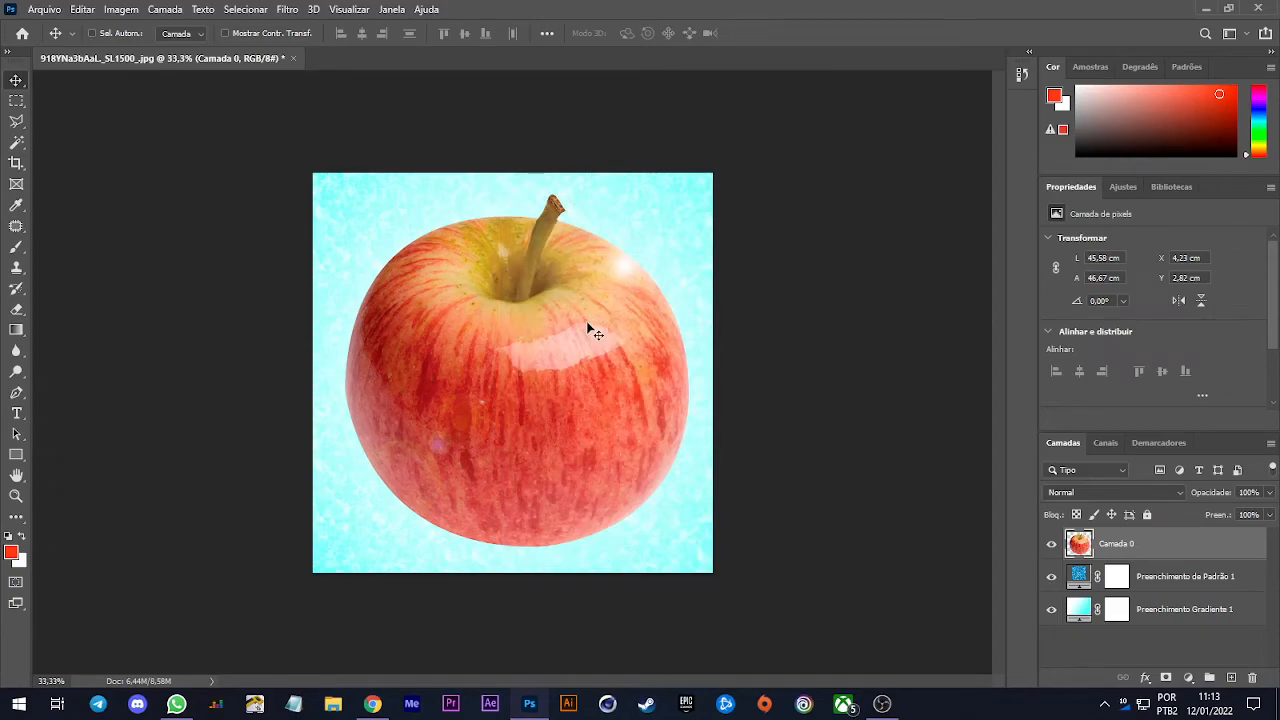
Undo and redo the lens flare repeatedly to compare the apple with and without it, ending with it undone
key("ctrl+z")
key("ctrl+shift+z")
key("ctrl+z")
key("ctrl+shift+z")
key("ctrl+z")
key("ctrl+shift+z")
key("ctrl+z")
key("ctrl+shift+z")
key("ctrl+z")
key("ctrl+shift+z")
key("ctrl+z")
key("ctrl+shift+z")
key("ctrl+z")
key("ctrl+shift+z")
key("ctrl+z")
key("ctrl+shift+z")
key("ctrl+z")
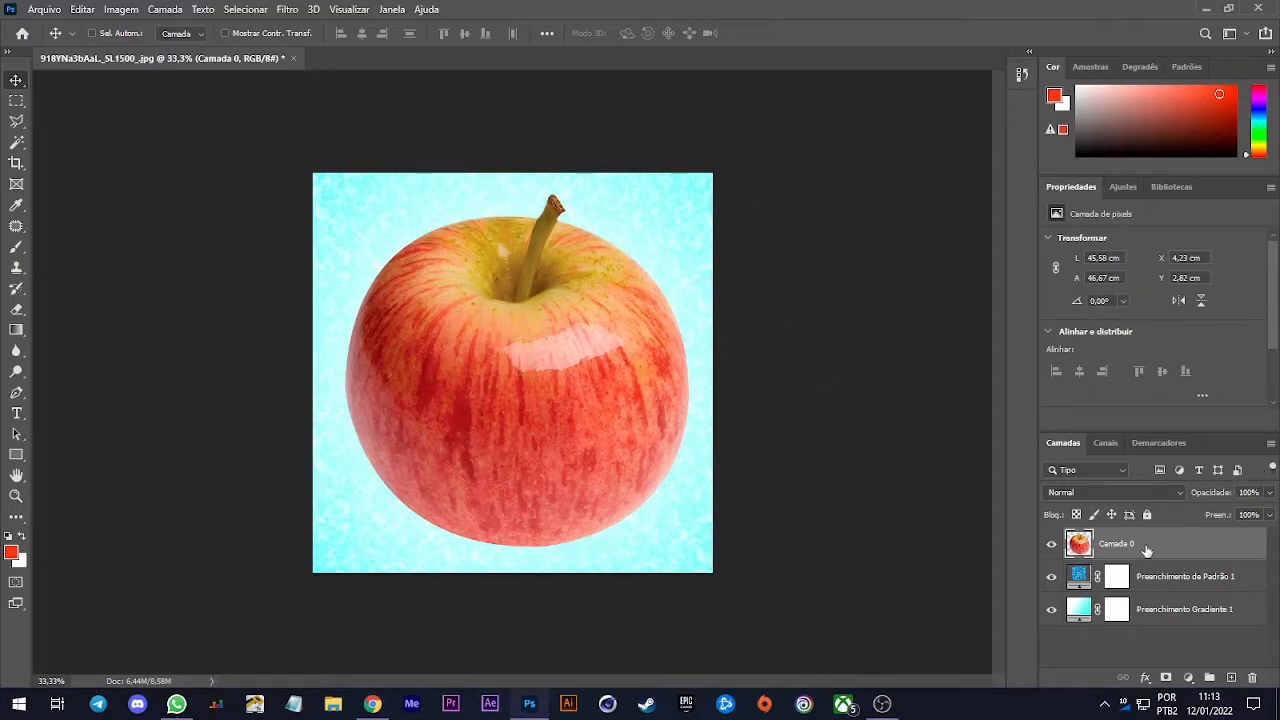
Start Efeitos de Iluminação on Camada 0 with the embedded profile kept, and position the spotlight over the apple's upper right edge
left_click(287, 9)
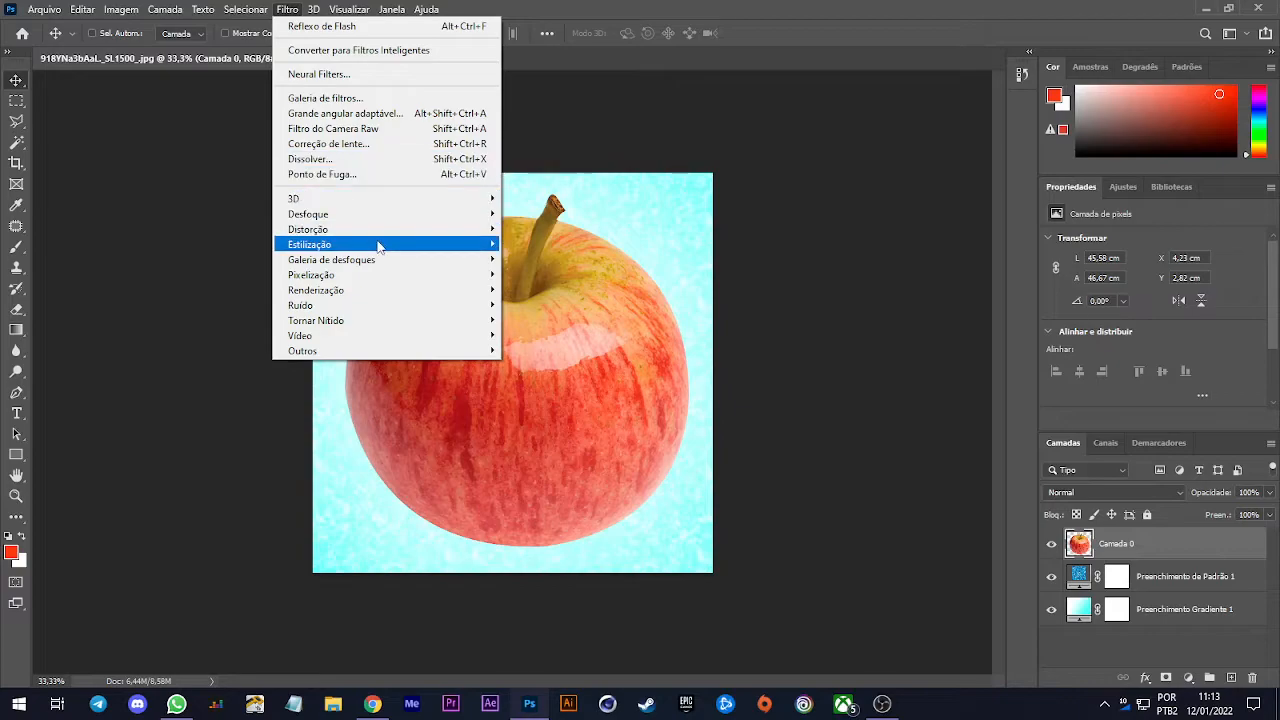
mouse_move(380, 290)
left_click(561, 345)
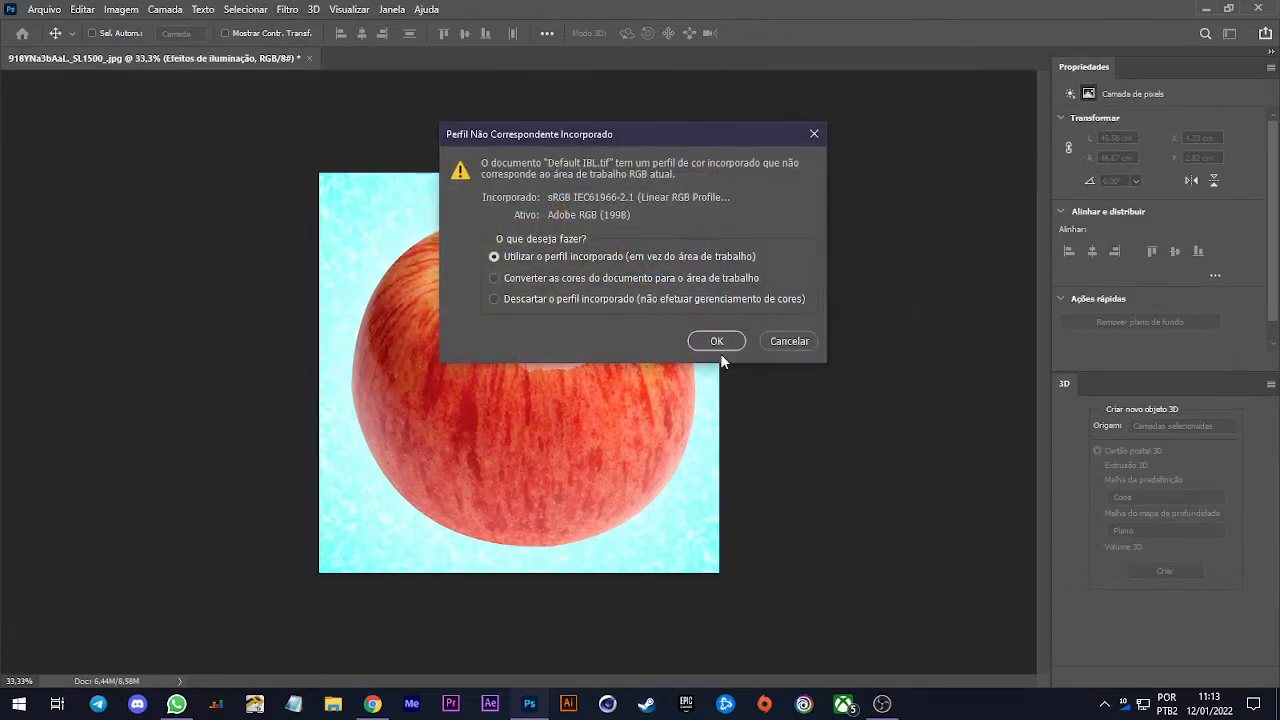
left_click(717, 341)
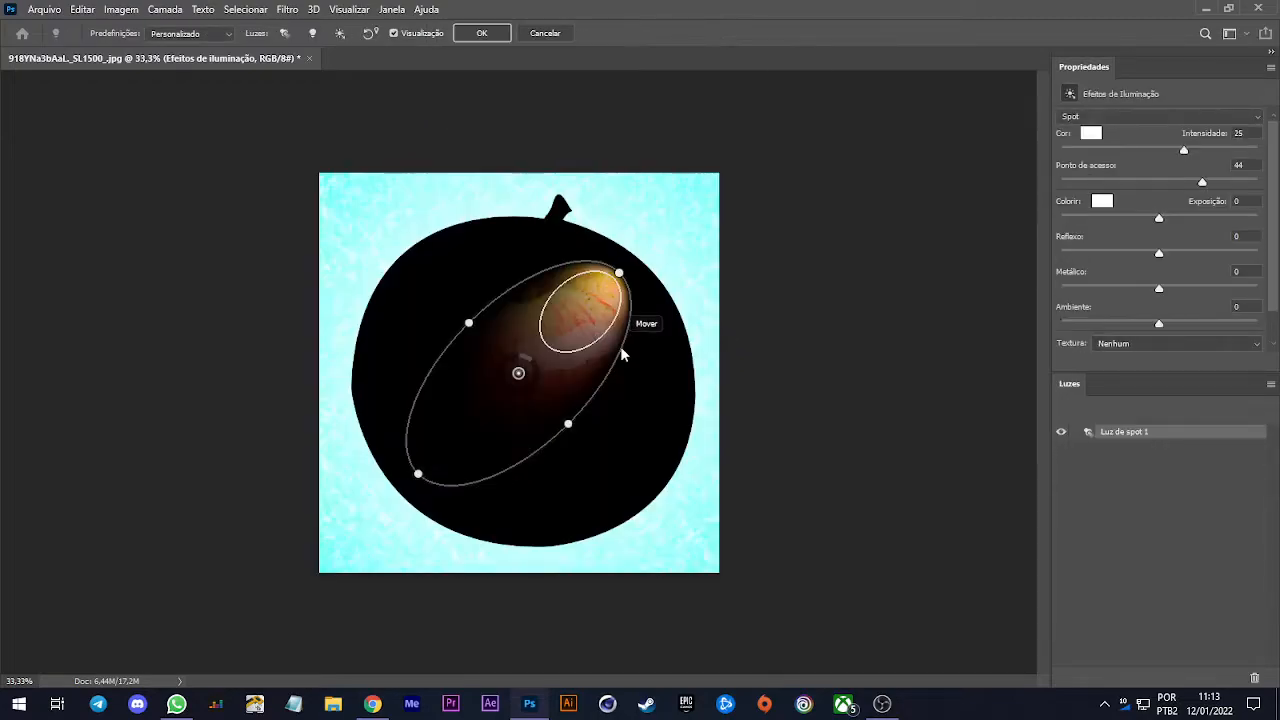
left_click_drag(629, 262, 681, 187)
left_click_drag(618, 272, 688, 196)
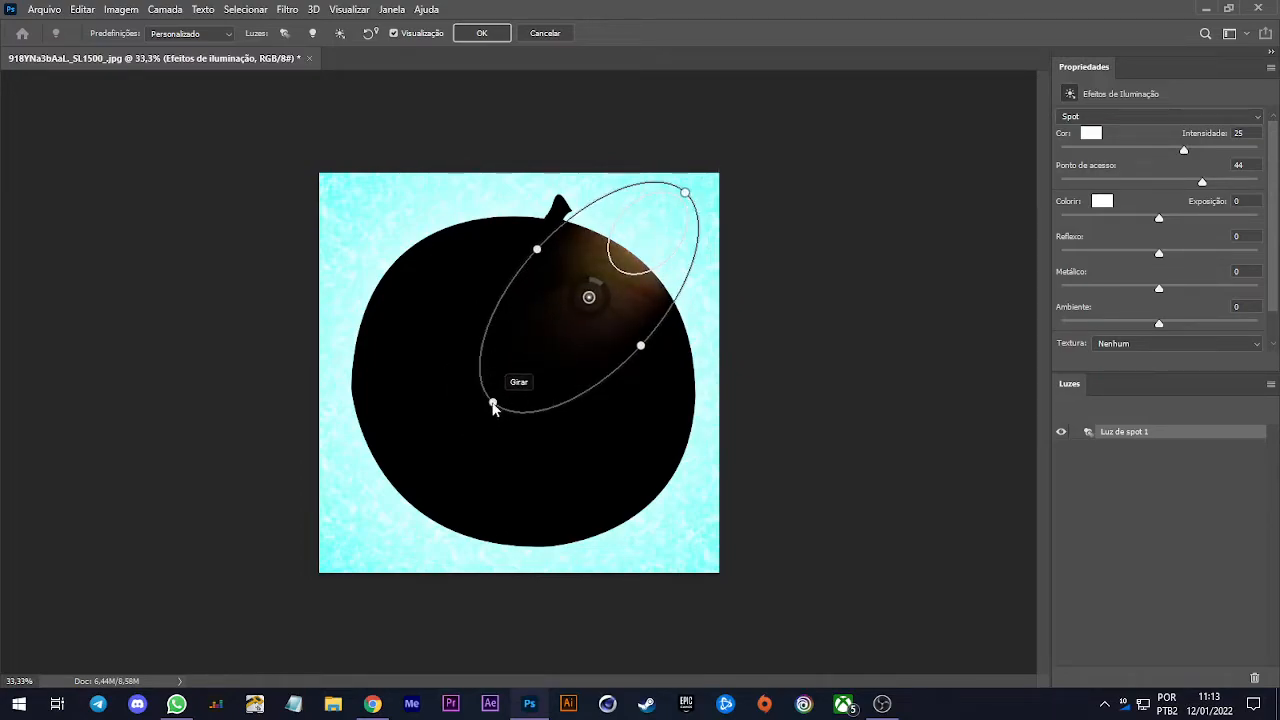
left_click_drag(641, 348, 611, 356)
key("alt")
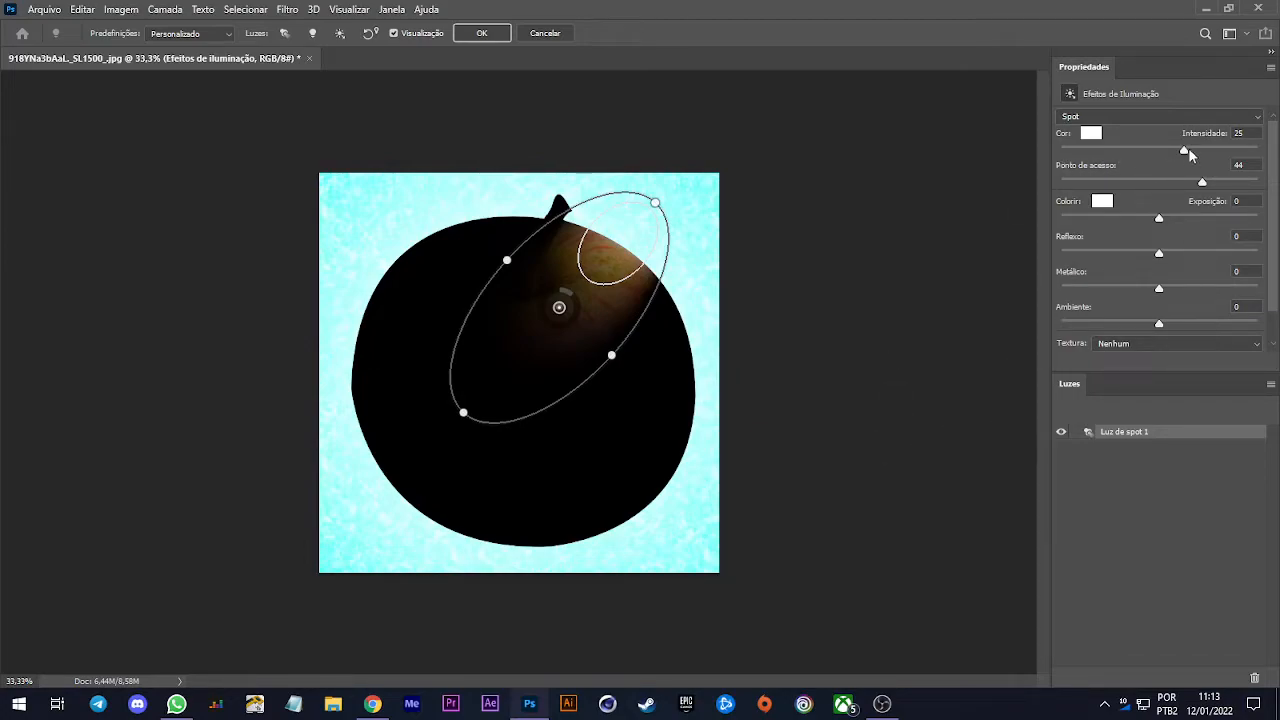
Set the spotlight's Intensidade to 42, Exposição to 22, Reflexo to 37, Metálico to 6 and Ambiente to 50
mouse_move(1186, 150)
left_mouse_down()
mouse_move(1223, 150)
mouse_move(1200, 150)
left_mouse_up()
left_click_drag(1161, 220, 1208, 326)
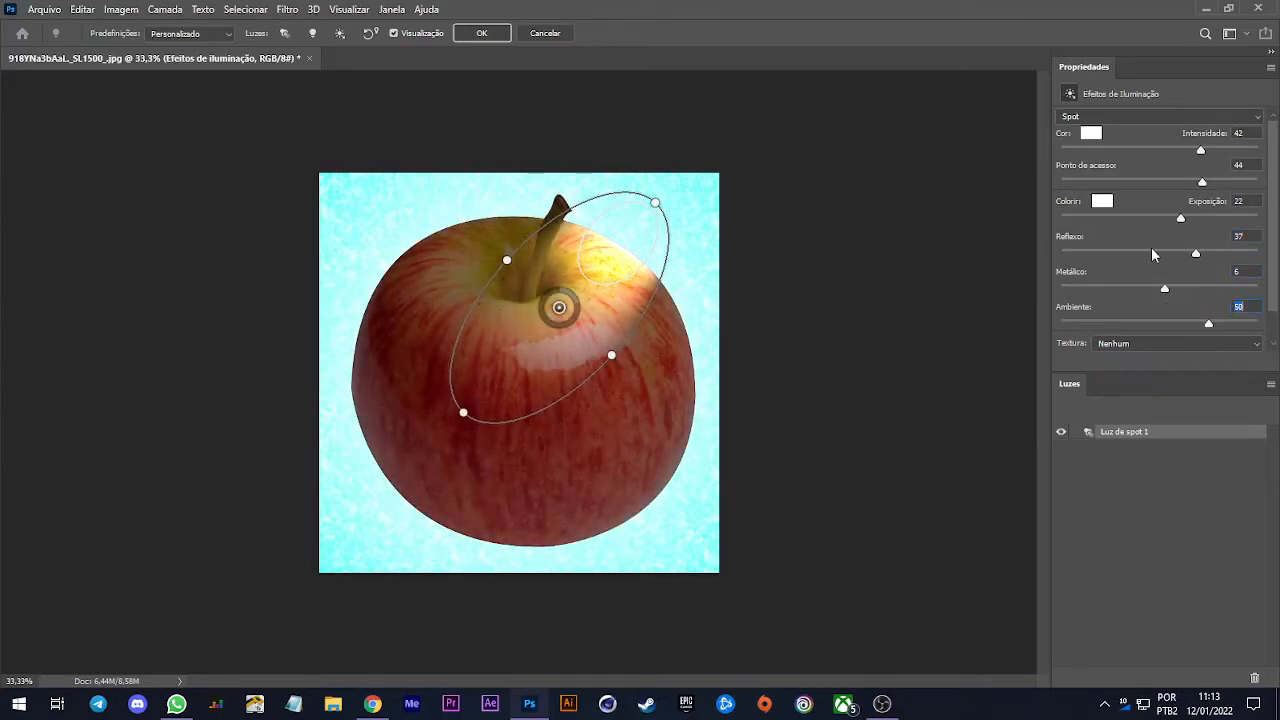
scroll(1158, 262, "down", 2)
scroll(1140, 145, "up", 2)
Try Intensidade 13 with the spotlight shifted slightly over the apple, and cancel the lighting effect
mouse_move(652, 211)
left_mouse_down()
mouse_move(658, 228)
mouse_move(651, 212)
left_mouse_up()
left_click_drag(570, 330, 576, 281)
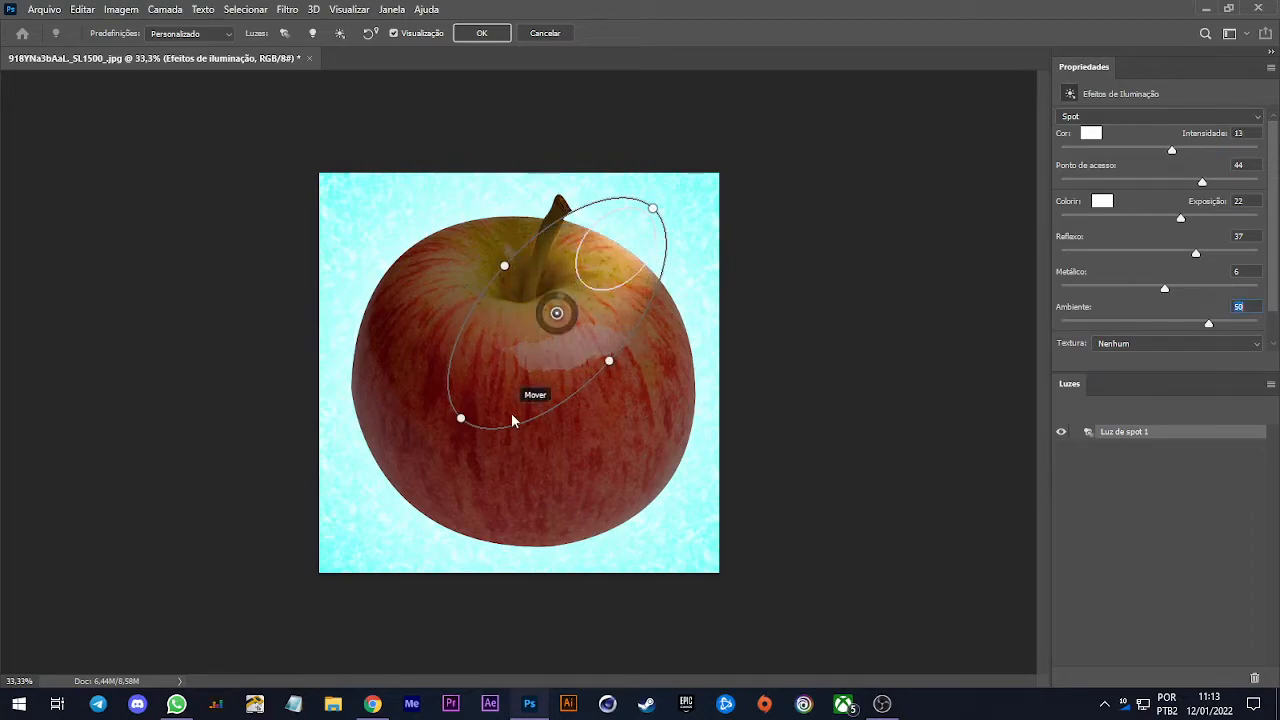
mouse_move(607, 364)
left_mouse_down()
mouse_move(623, 380)
mouse_move(603, 368)
mouse_move(621, 360)
mouse_move(610, 351)
mouse_move(608, 378)
mouse_move(560, 364)
mouse_move(610, 362)
left_mouse_up()
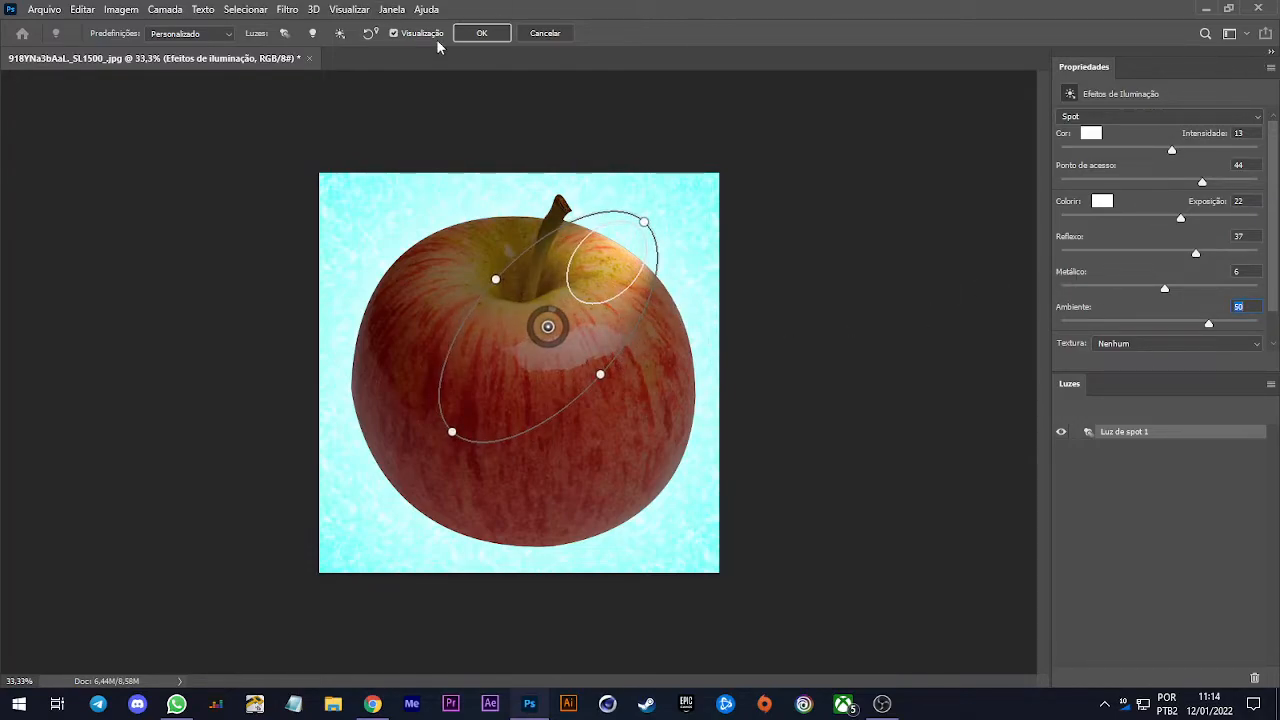
left_click(548, 34)
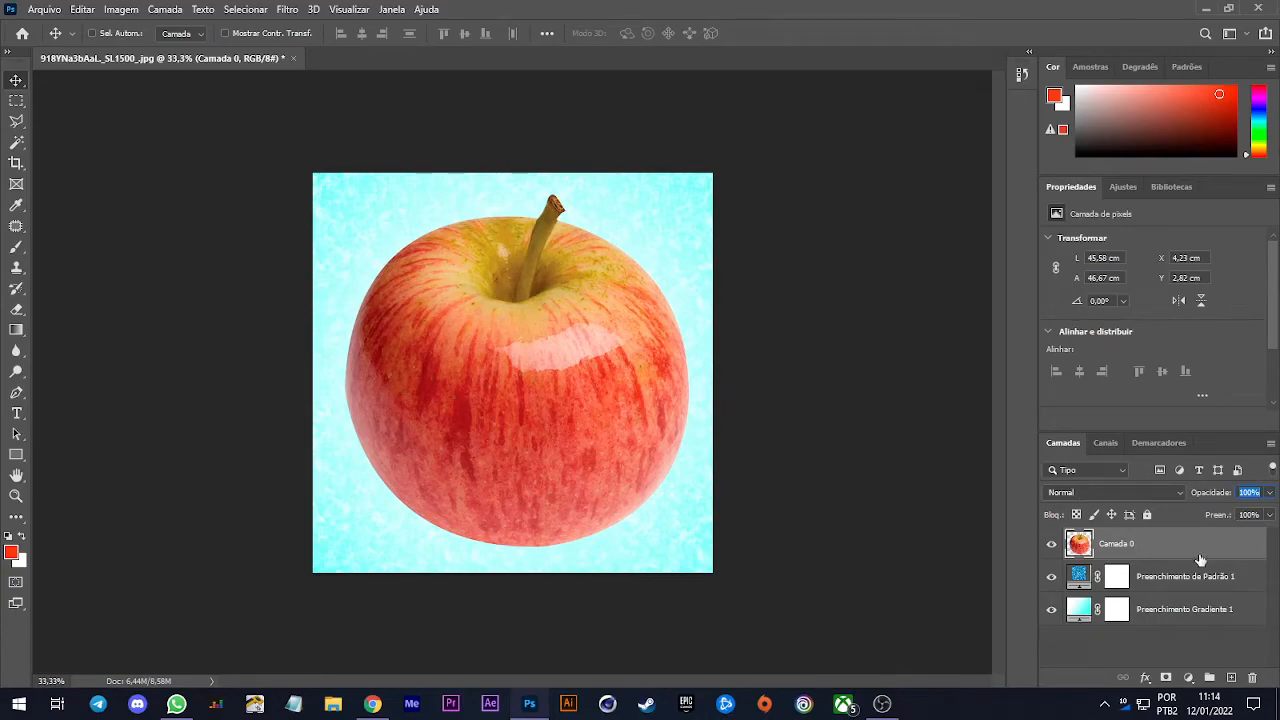
left_click(288, 9)
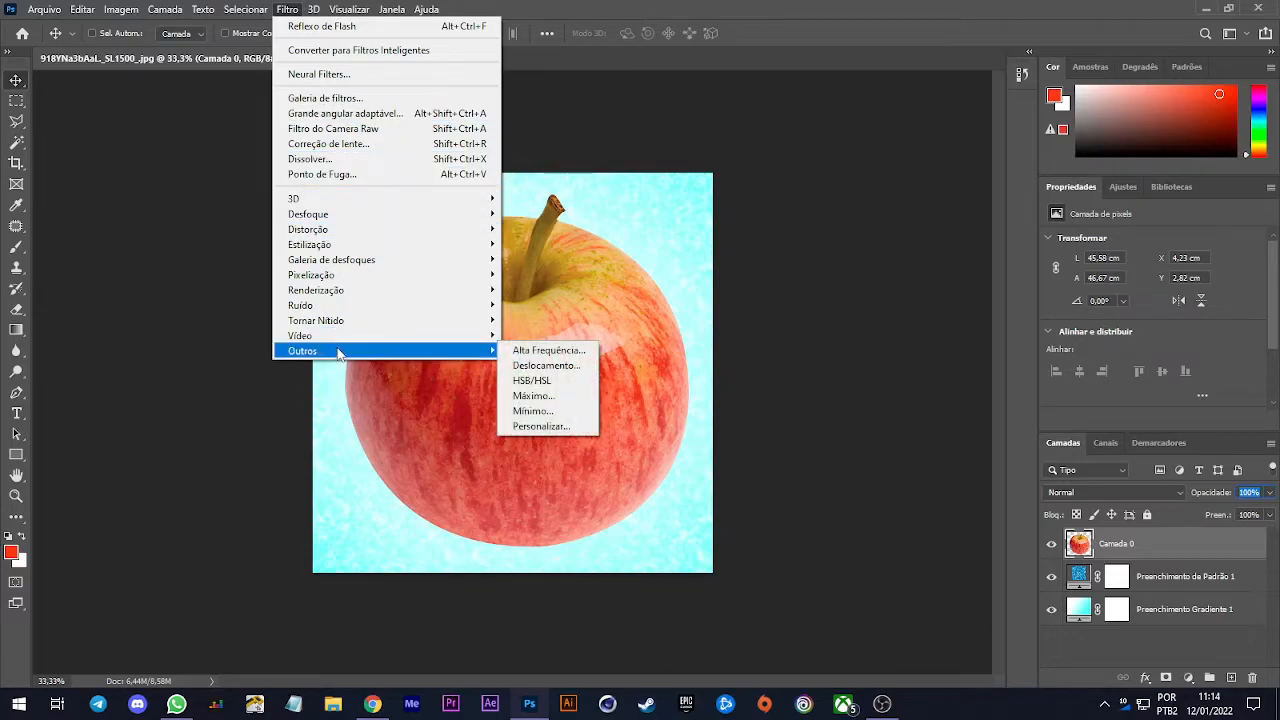
mouse_move(358, 310)
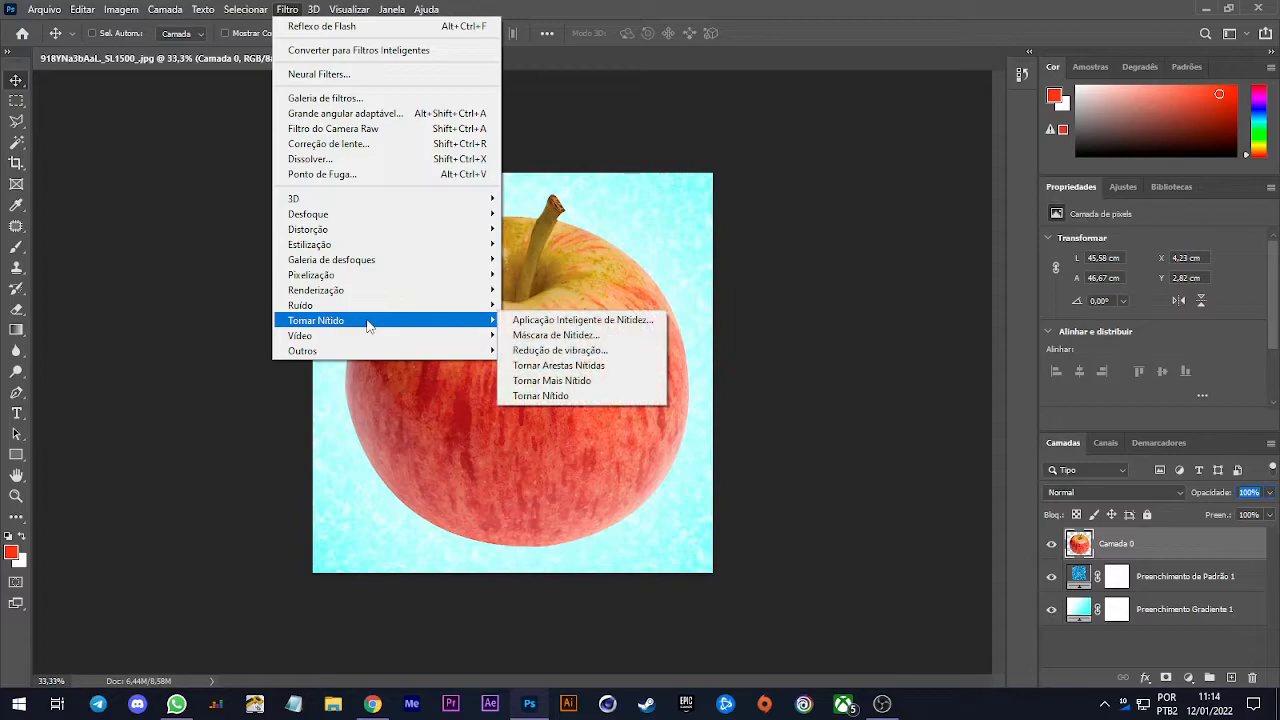
left_click(1113, 545)
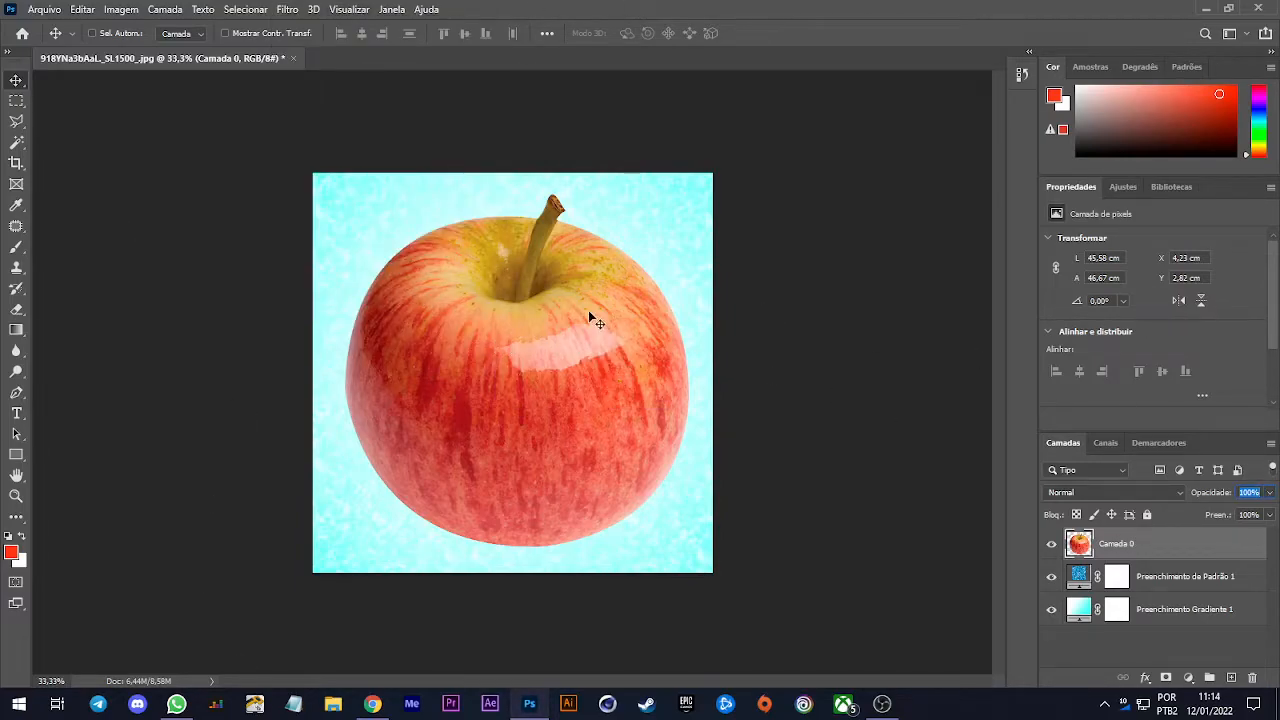
Start the Camera Raw filter on Camada 0 and set Exposição to +0.65, Contraste to +64 and Realces to -52
left_click(297, 9)
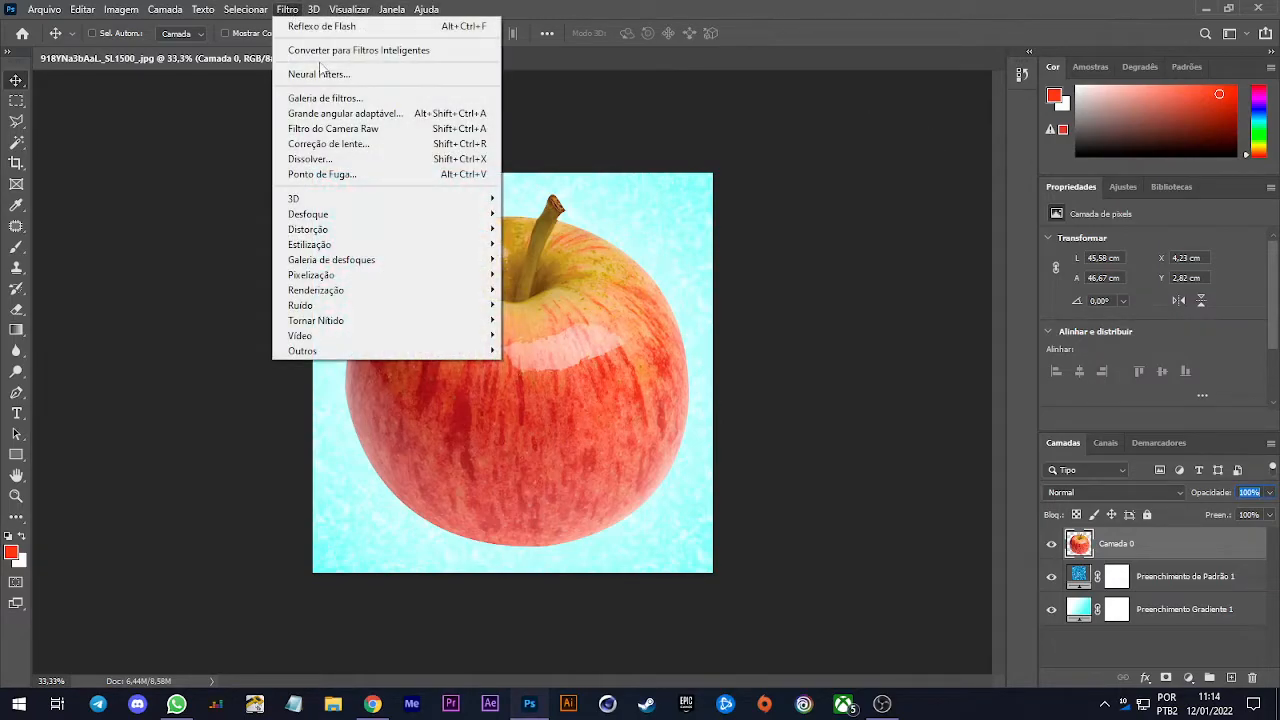
left_click(350, 130)
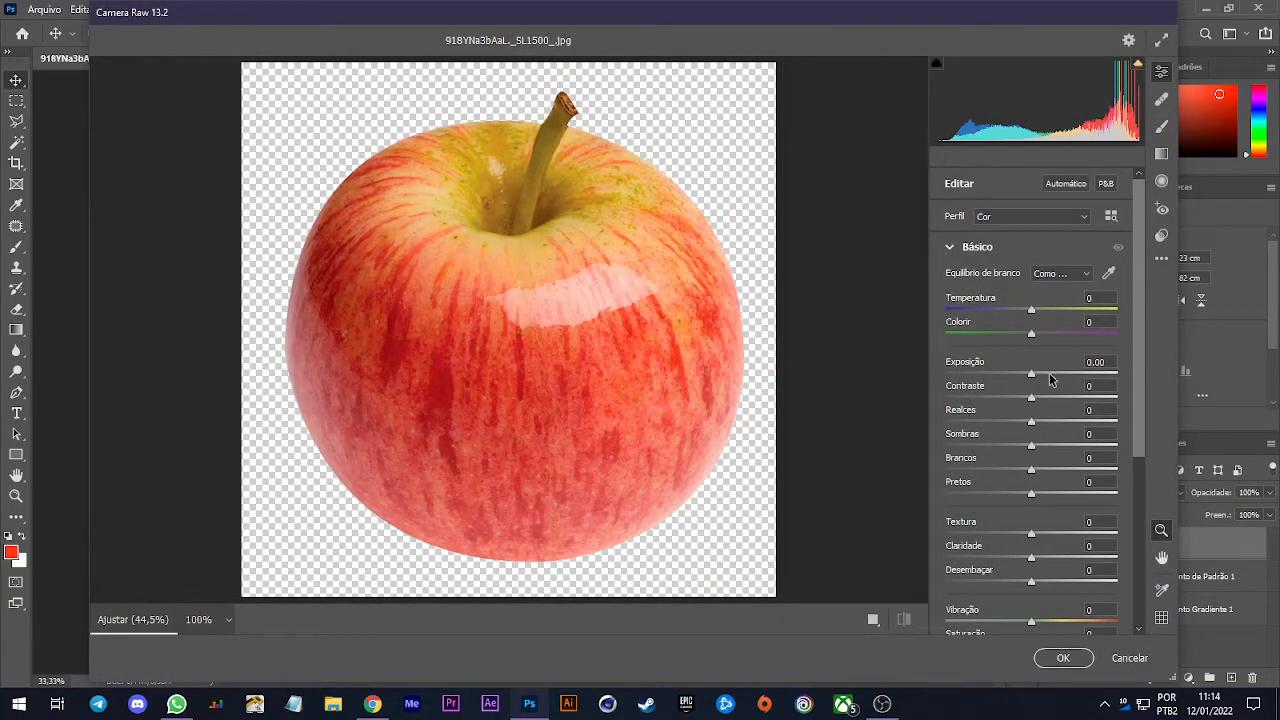
scroll(1000, 372, "down", 3)
scroll(995, 457, "up", 3)
scroll(994, 458, "up", 1)
left_click(950, 250)
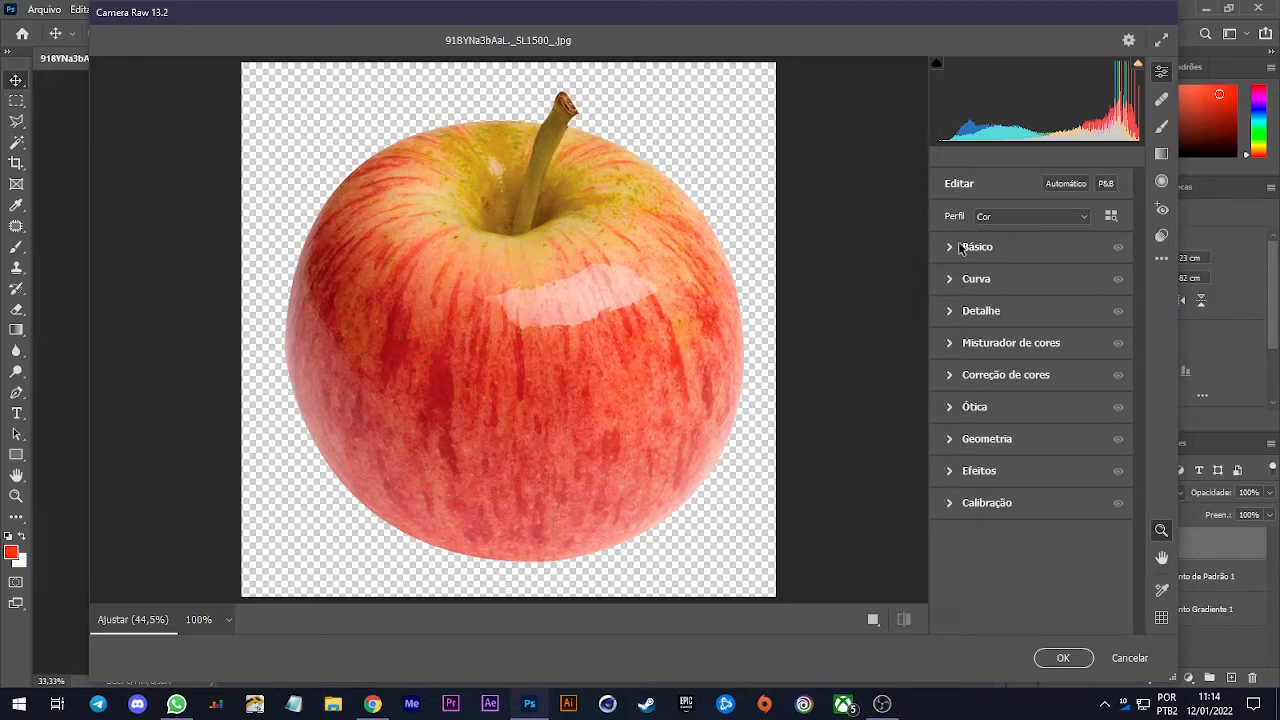
left_click(953, 250)
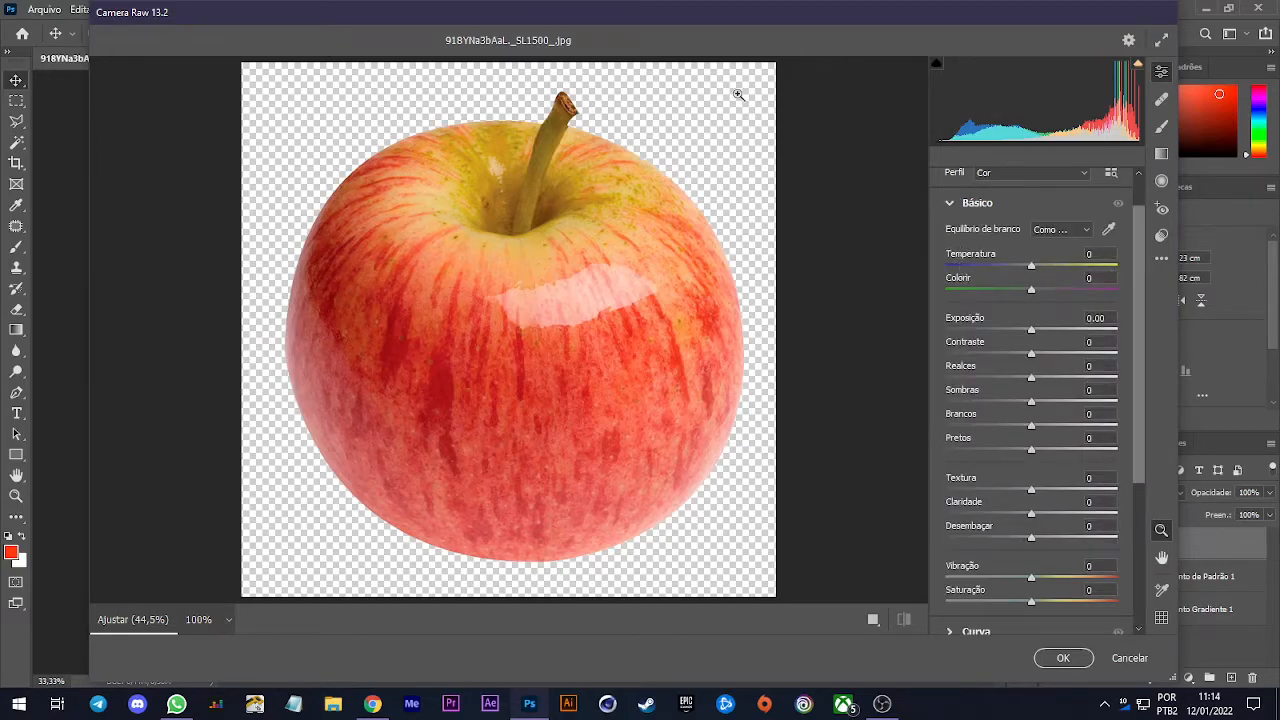
scroll(1013, 503, "down", 1)
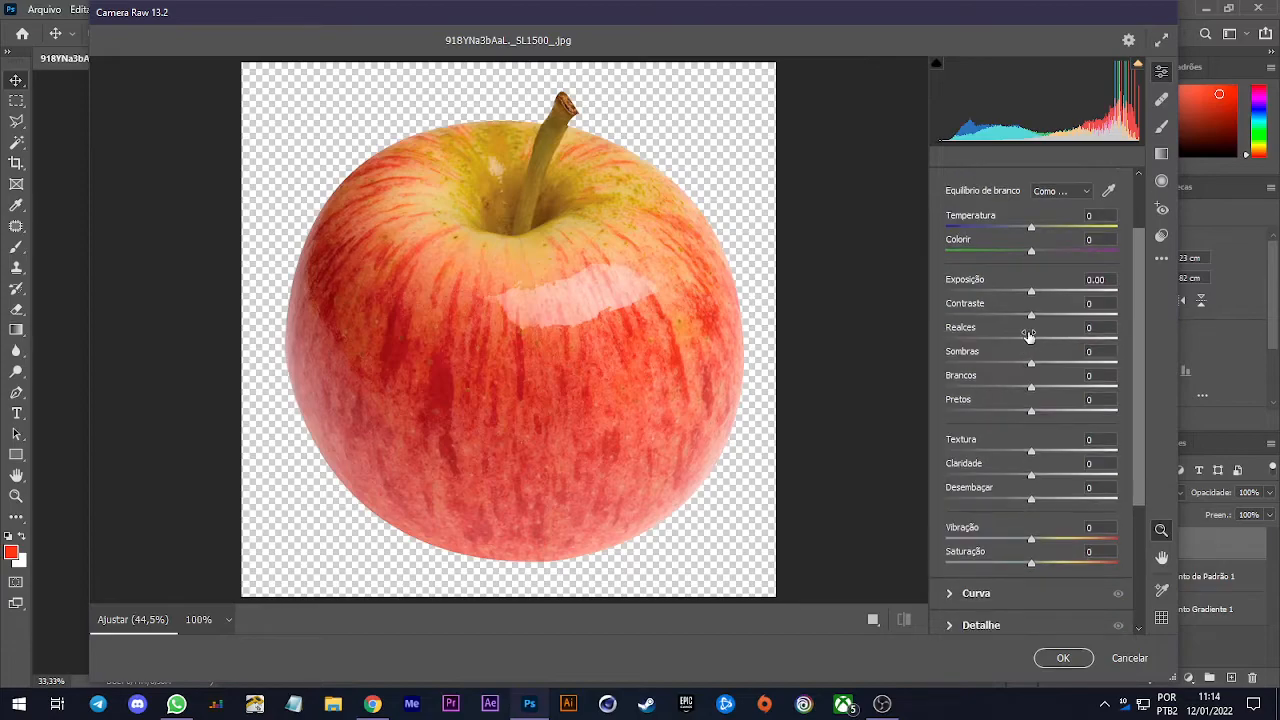
left_click_drag(1033, 292, 985, 334)
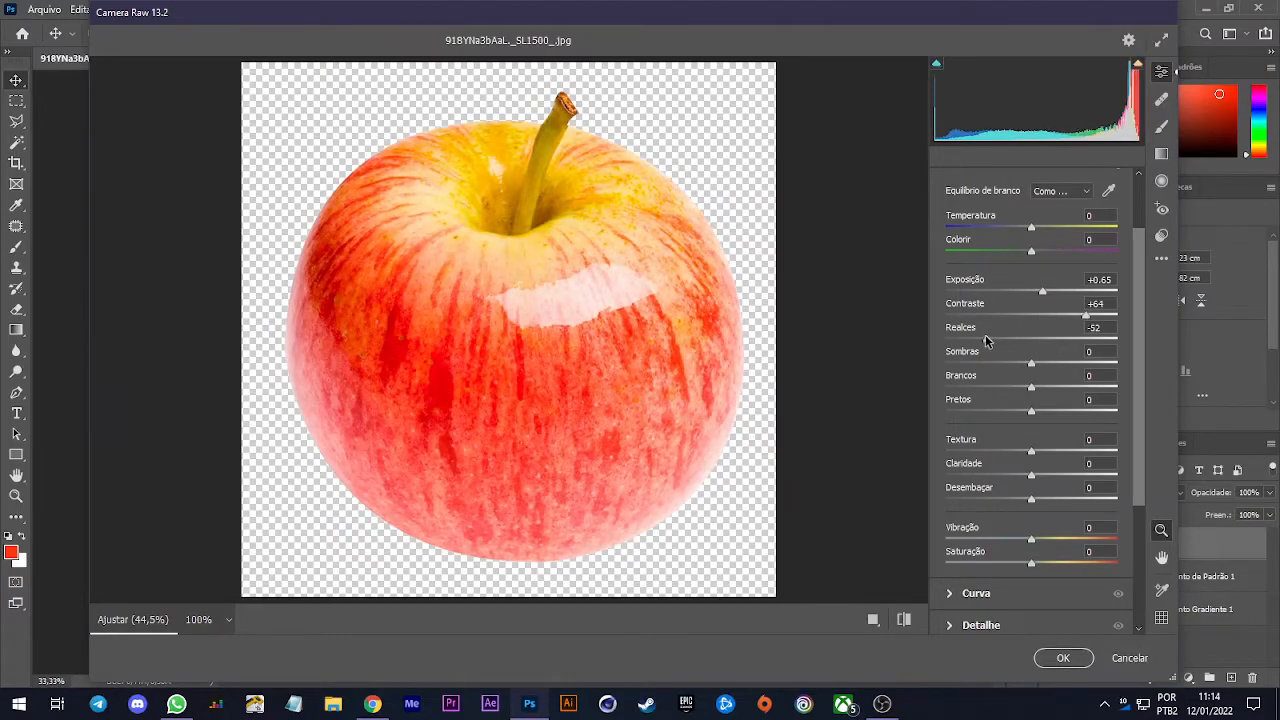
Set Textura to +72, Claridade to +100 and Desembaçar to +79, reduce Vibração, and apply the Camera Raw filter
scroll(1000, 384, "down", 1)
left_click_drag(1031, 374, 1173, 401)
left_click_drag(1032, 426, 1098, 416)
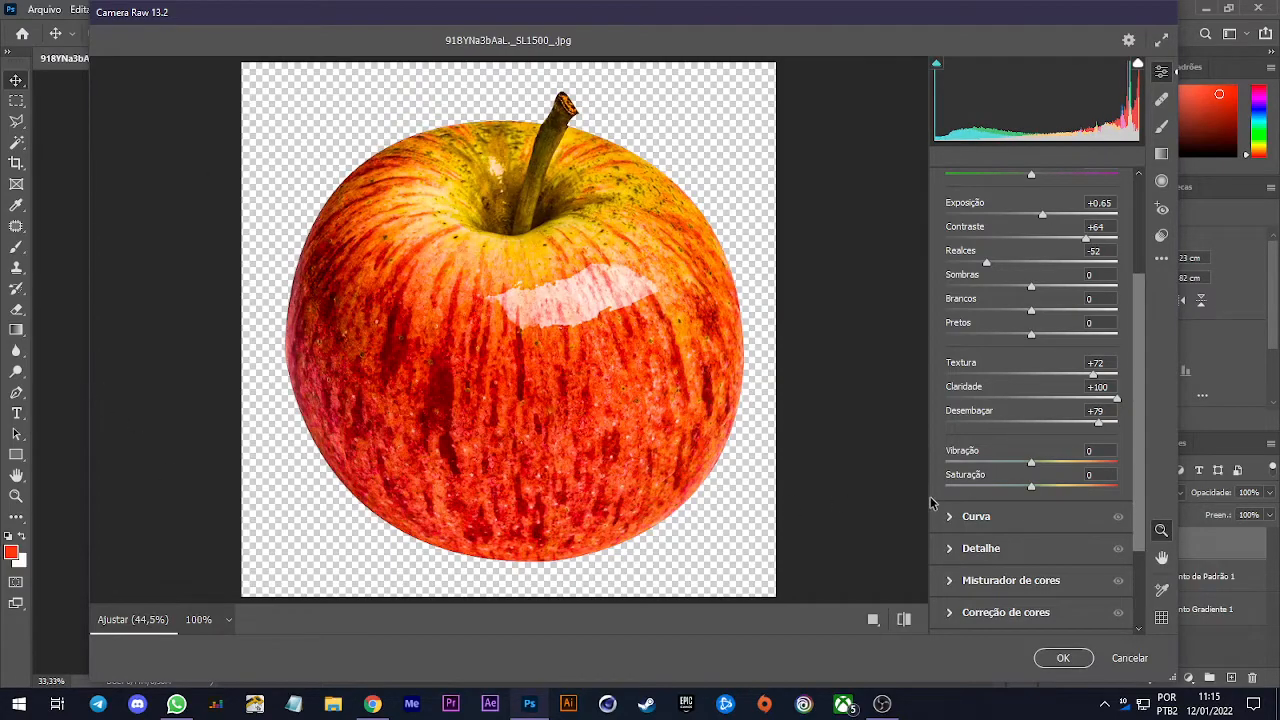
left_click_drag(1033, 462, 970, 466)
left_click(1063, 658)
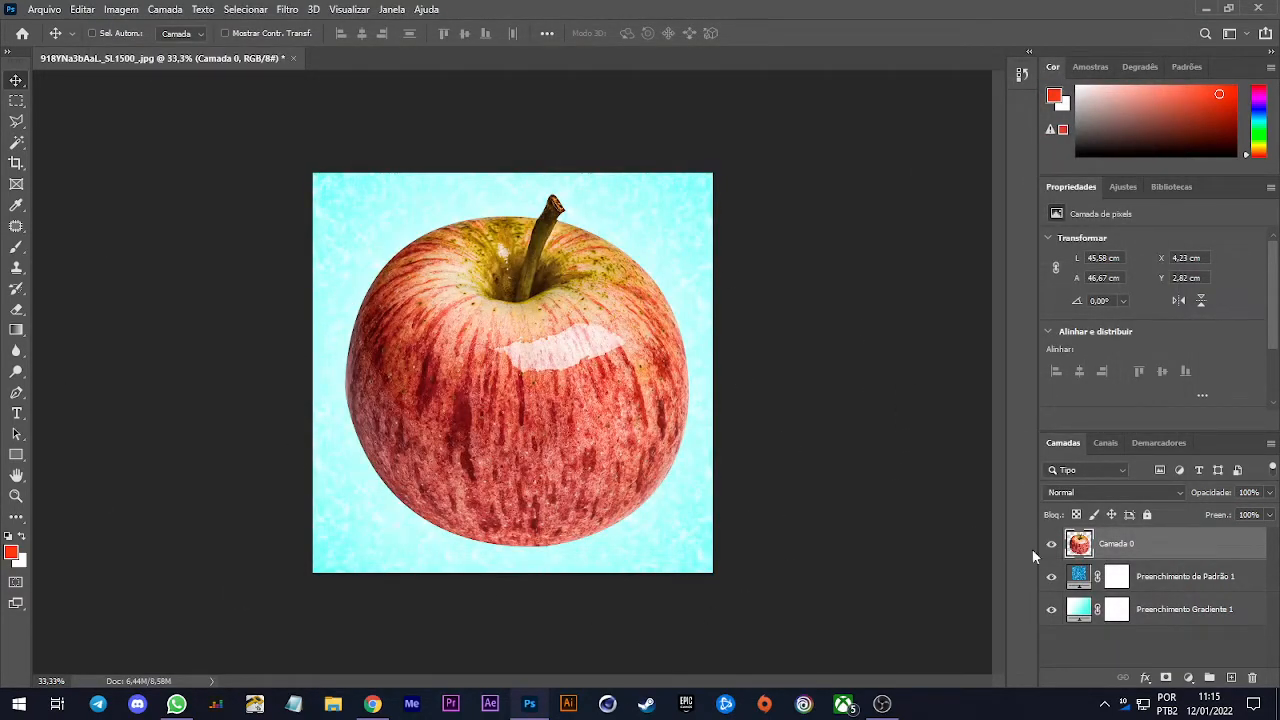
Compare the apple with and without the Camera Raw adjustments by undoing and redoing them, ending with them applied
left_click(1051, 544)
left_click(1051, 544)
key("ctrl+z")
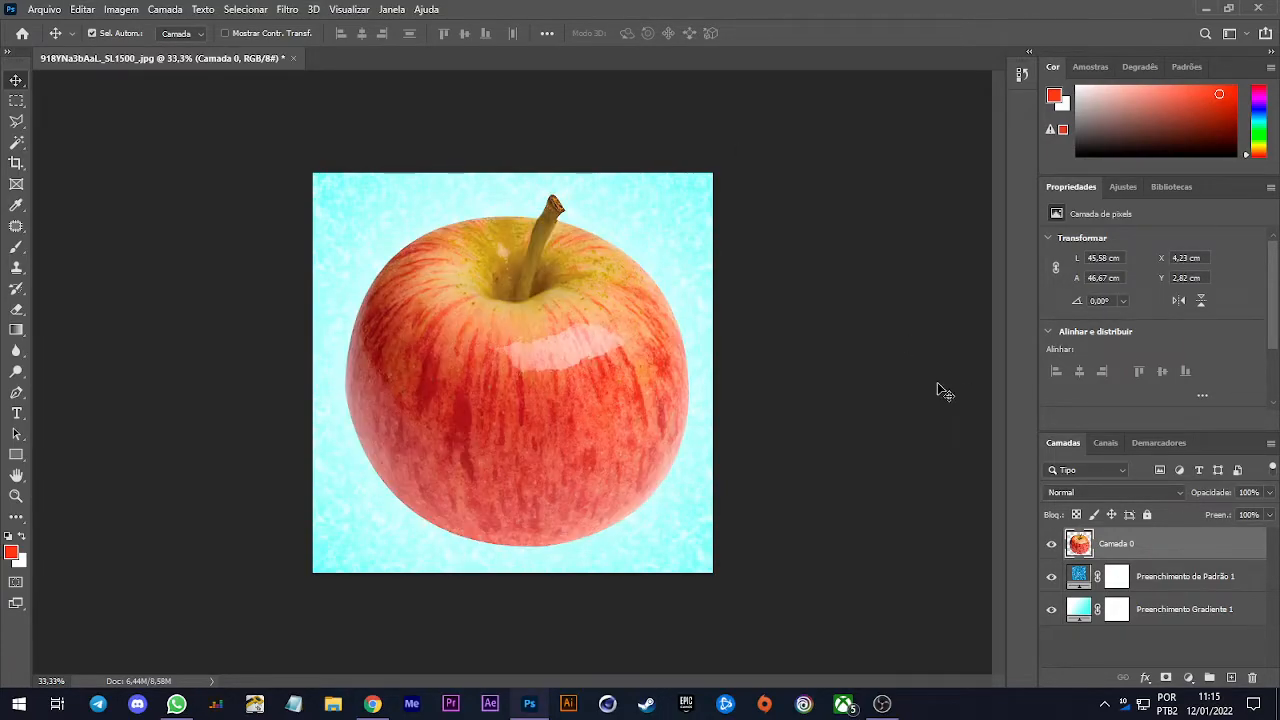
key("ctrl+shift+z")
key("ctrl+z")
key("ctrl+shift+z")
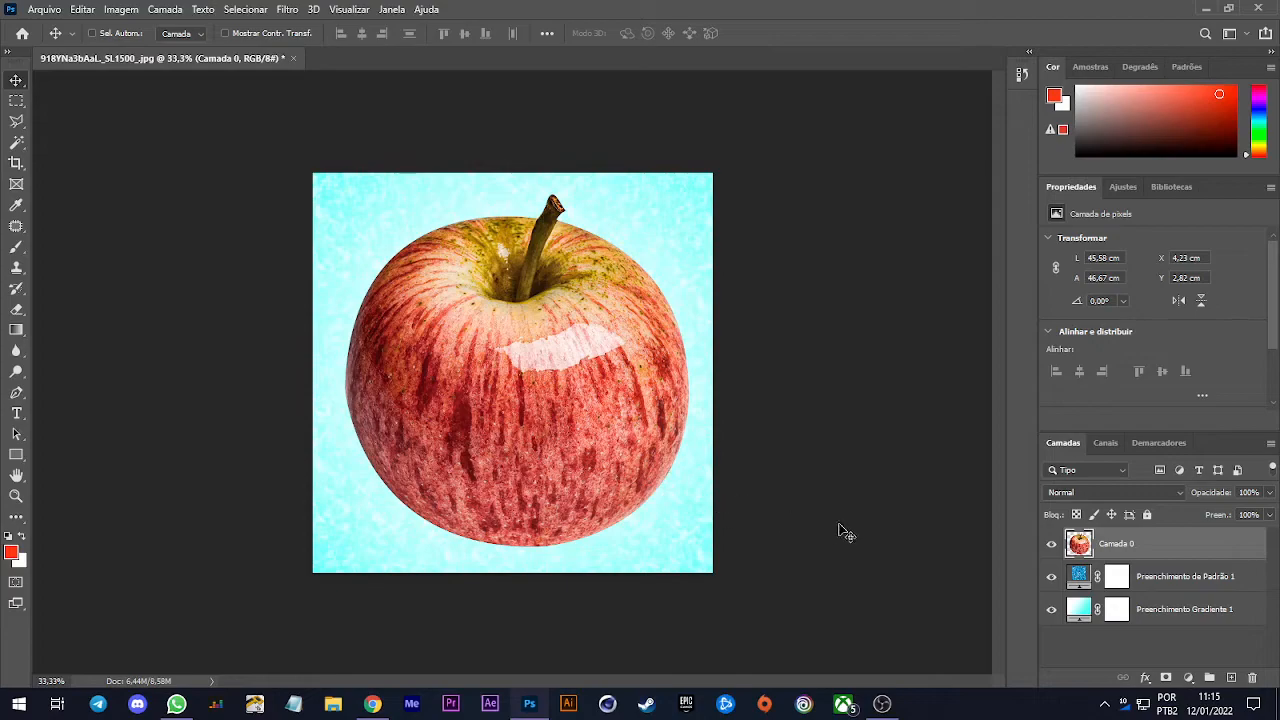
Add a new layer directly beneath the apple layer and brush a soft black shadow under the apple
left_click(1190, 585)
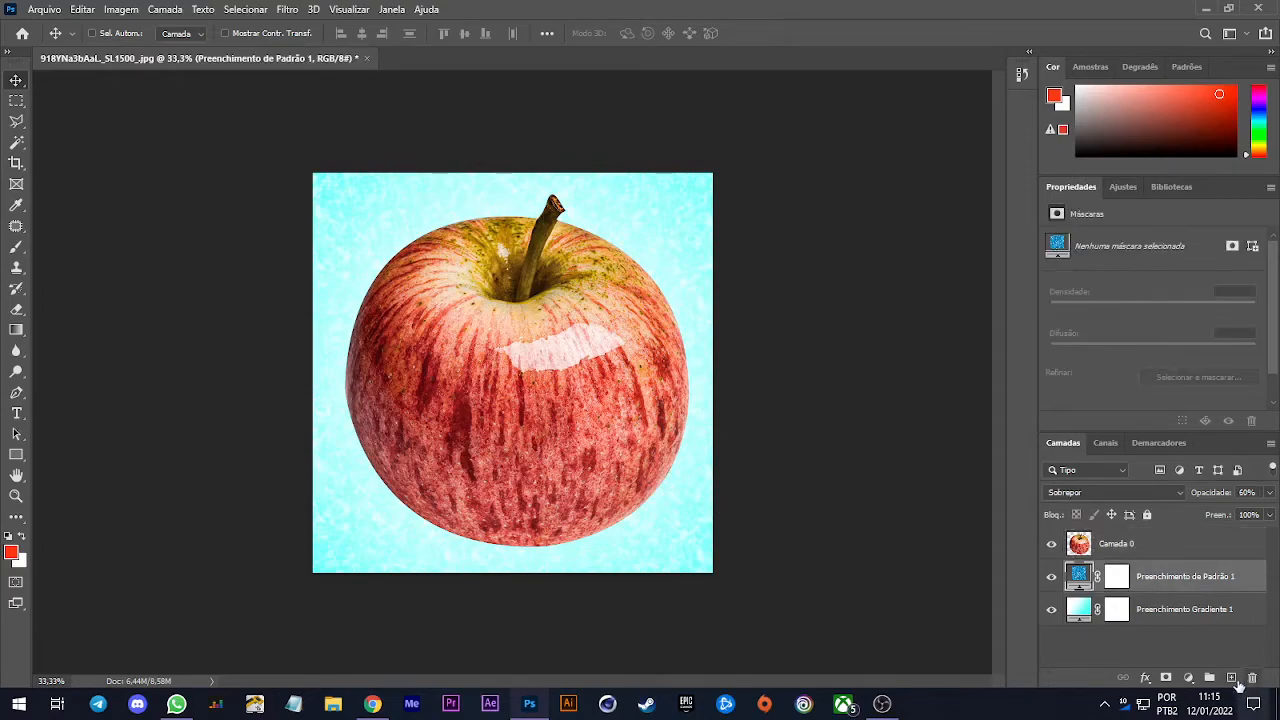
left_click(1231, 678)
key("b")
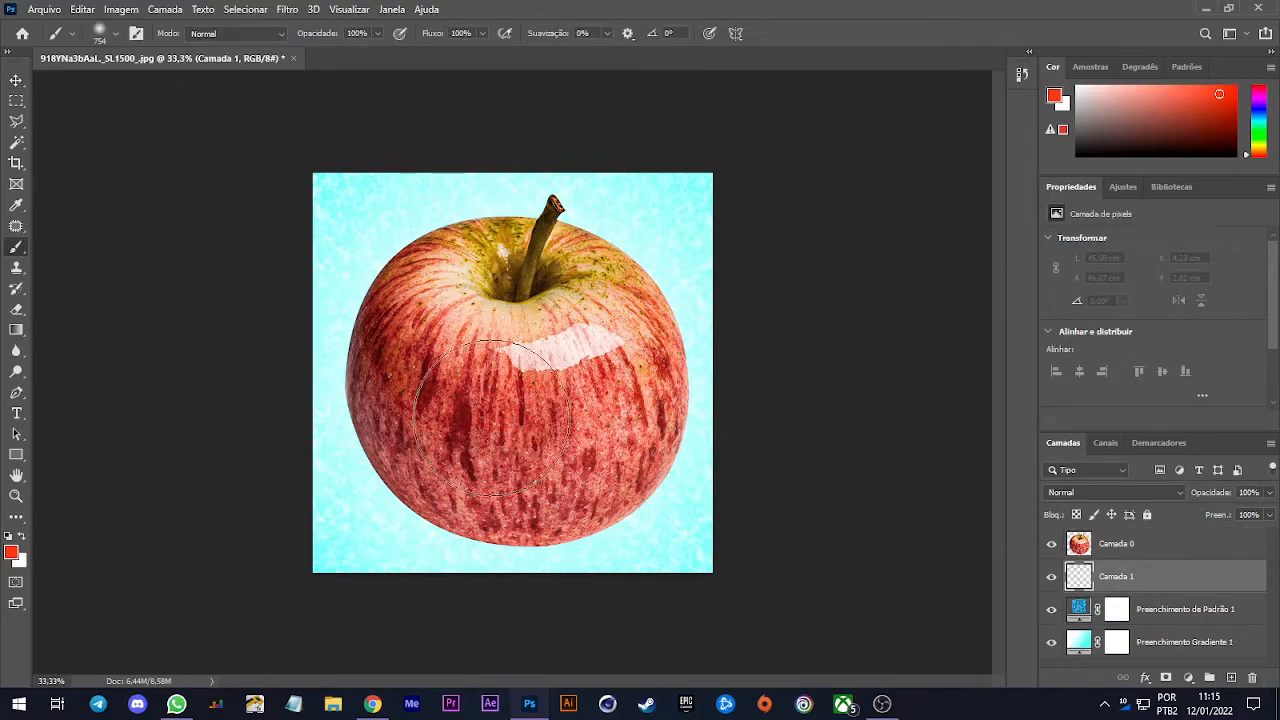
key("d")
mouse_move(494, 440)
left_mouse_down()
mouse_move(534, 439)
mouse_move(458, 443)
mouse_move(468, 477)
mouse_move(495, 491)
mouse_move(595, 474)
mouse_move(466, 481)
mouse_move(560, 472)
left_mouse_up()
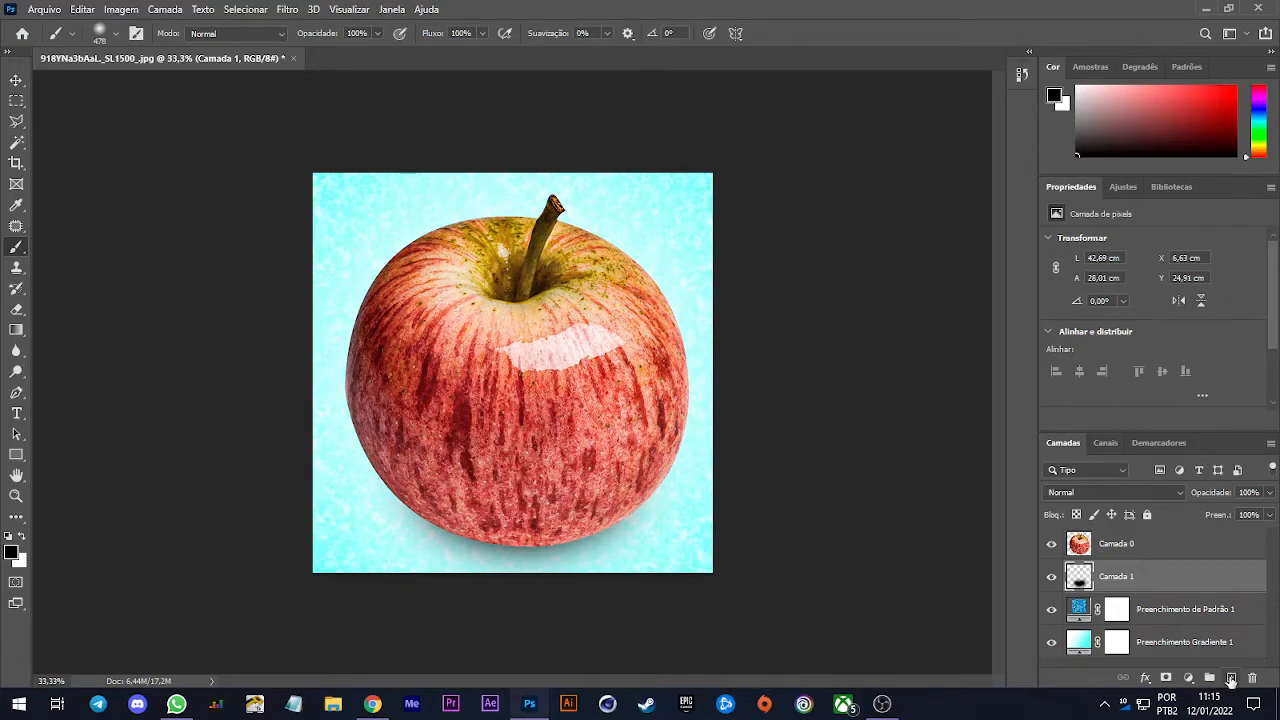
Add another new layer, move it above Camada 0 and clip it to the apple
left_click(1232, 678)
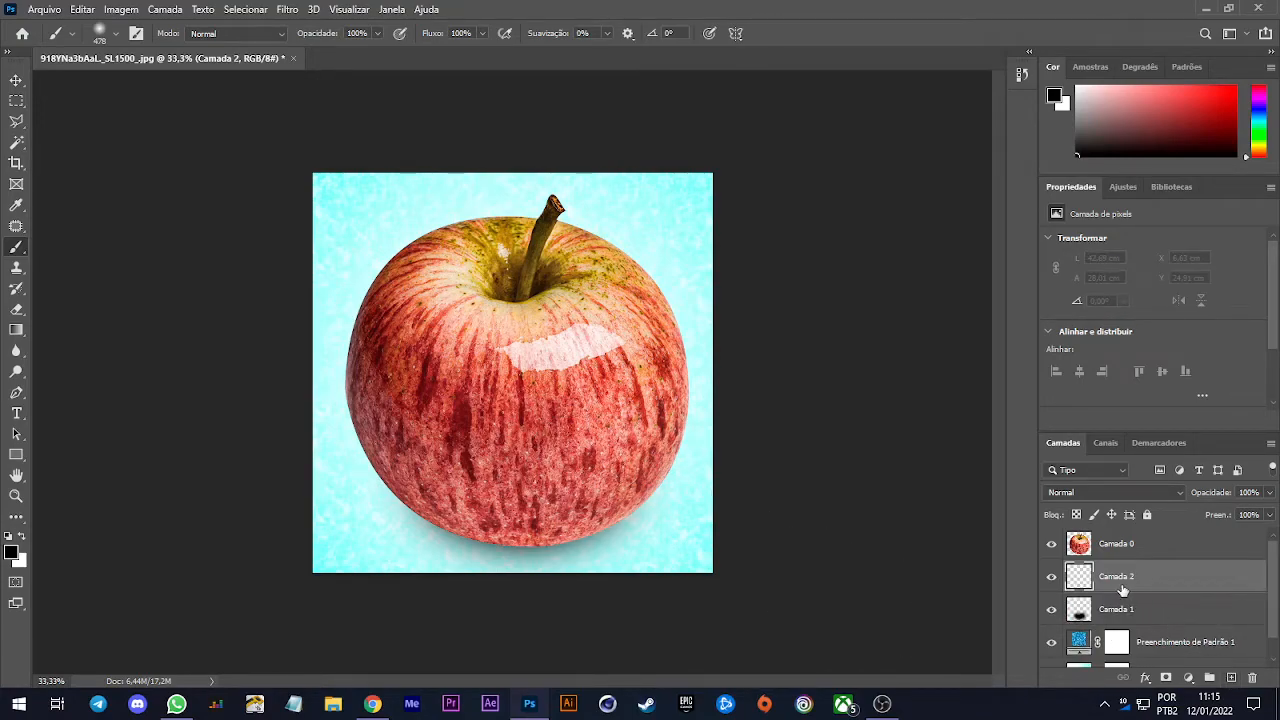
left_click_drag(1108, 590, 1096, 540)
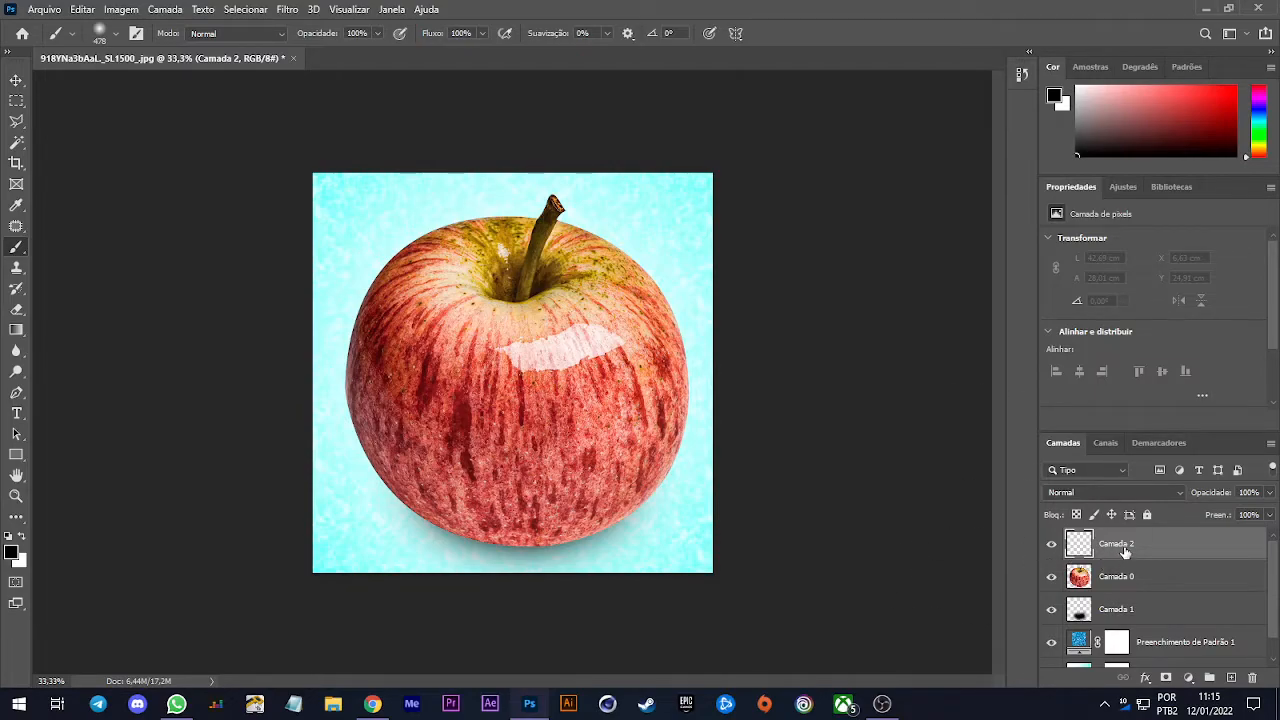
left_click_drag(1125, 556, 1115, 554)
left_click(1113, 553, "alt")
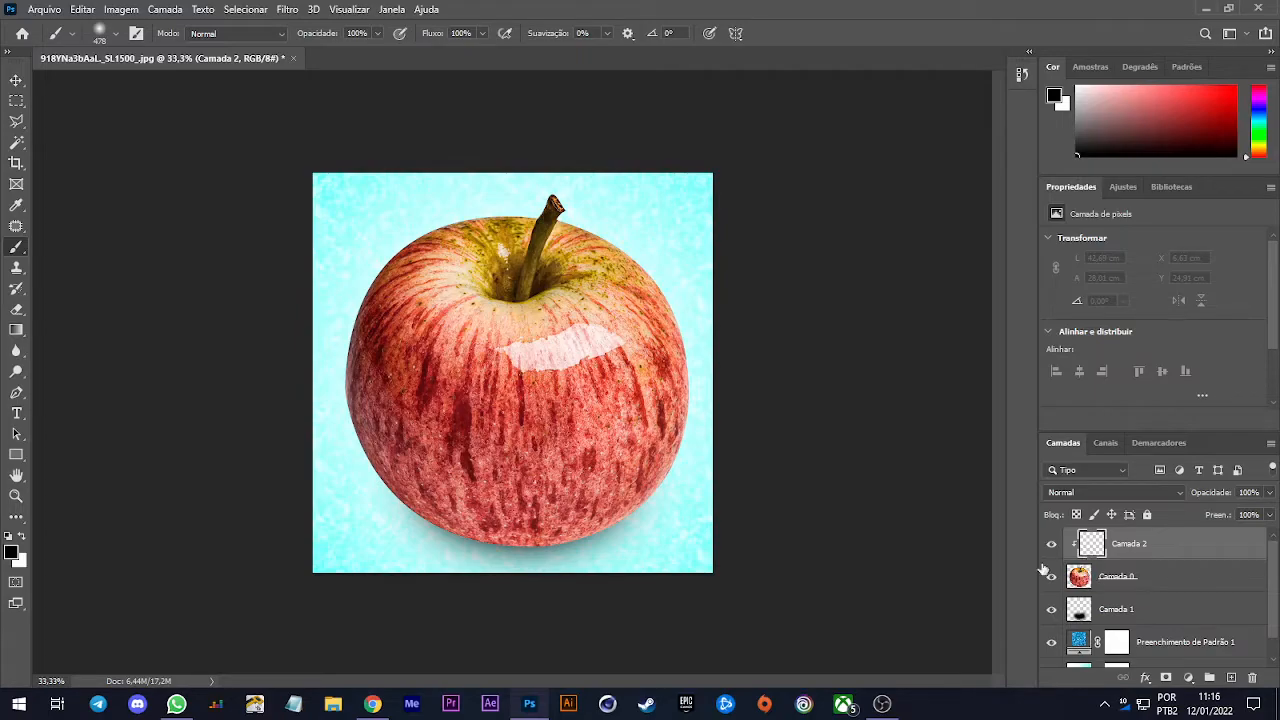
Brush black shading along the apple's base on the clipped layer and set the layer's opacity to 61%
mouse_move(453, 594)
left_mouse_down()
mouse_move(577, 606)
mouse_move(674, 551)
mouse_move(431, 594)
mouse_move(408, 568)
mouse_move(430, 570)
left_mouse_up()
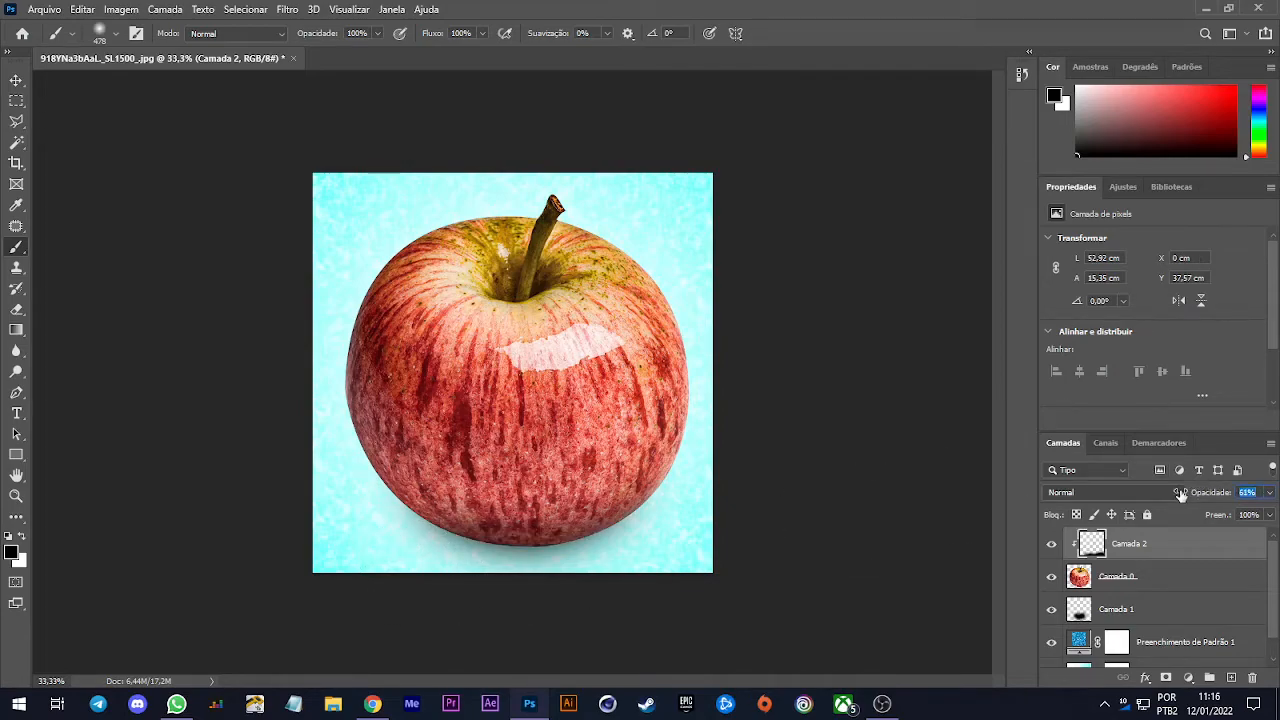
left_click(16, 80)
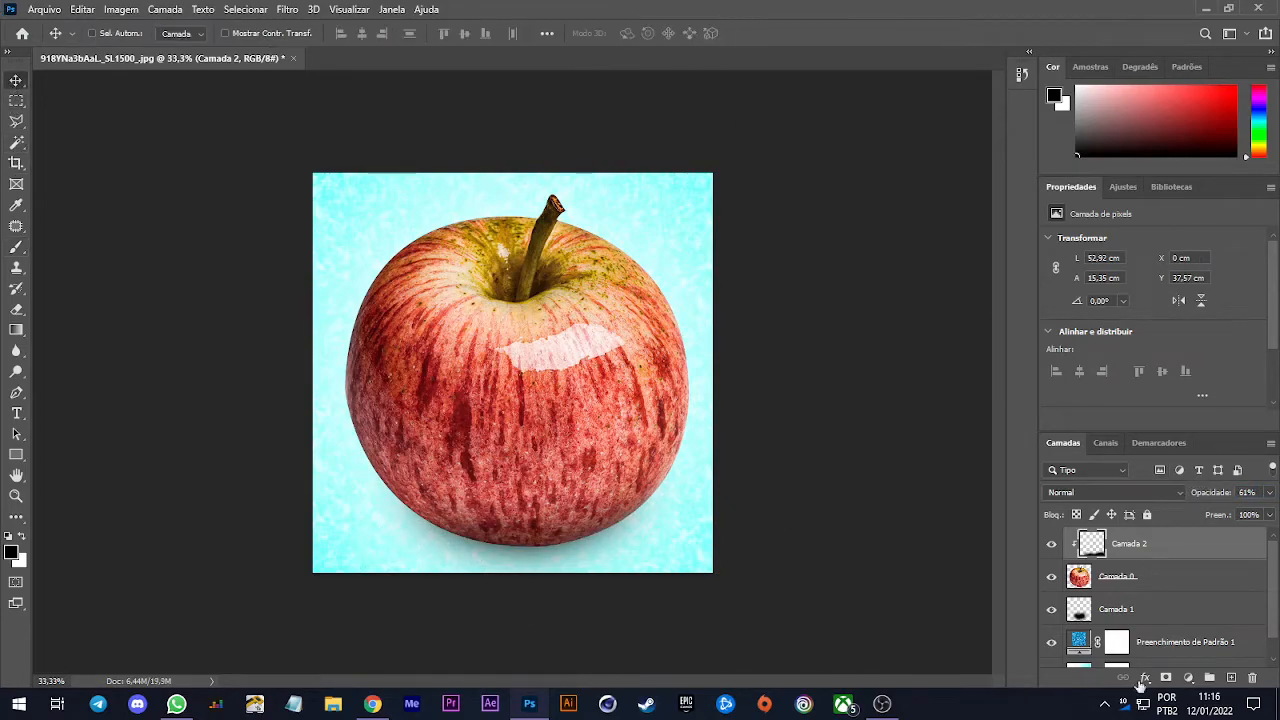
Hide and show the clipped shading layer and the shadow layer to compare the apple with and without them
left_click(1052, 544)
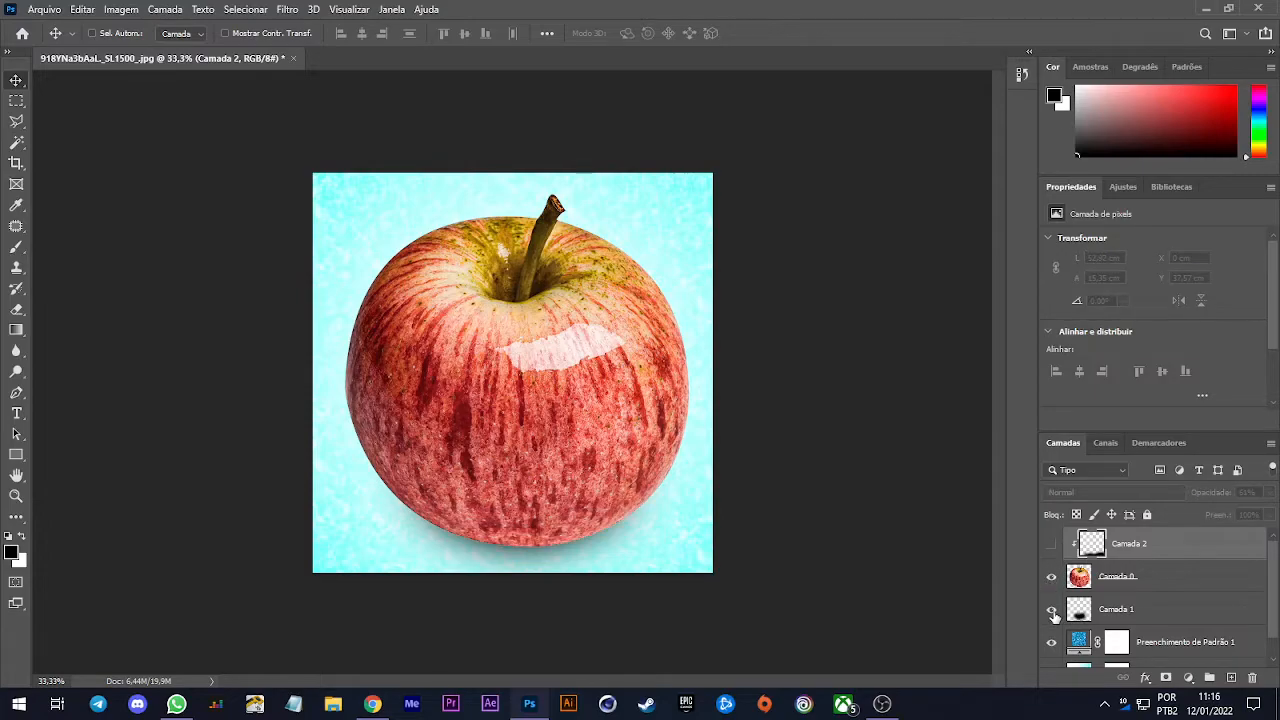
left_click(1052, 610)
left_click(1052, 610)
left_click(1051, 544)
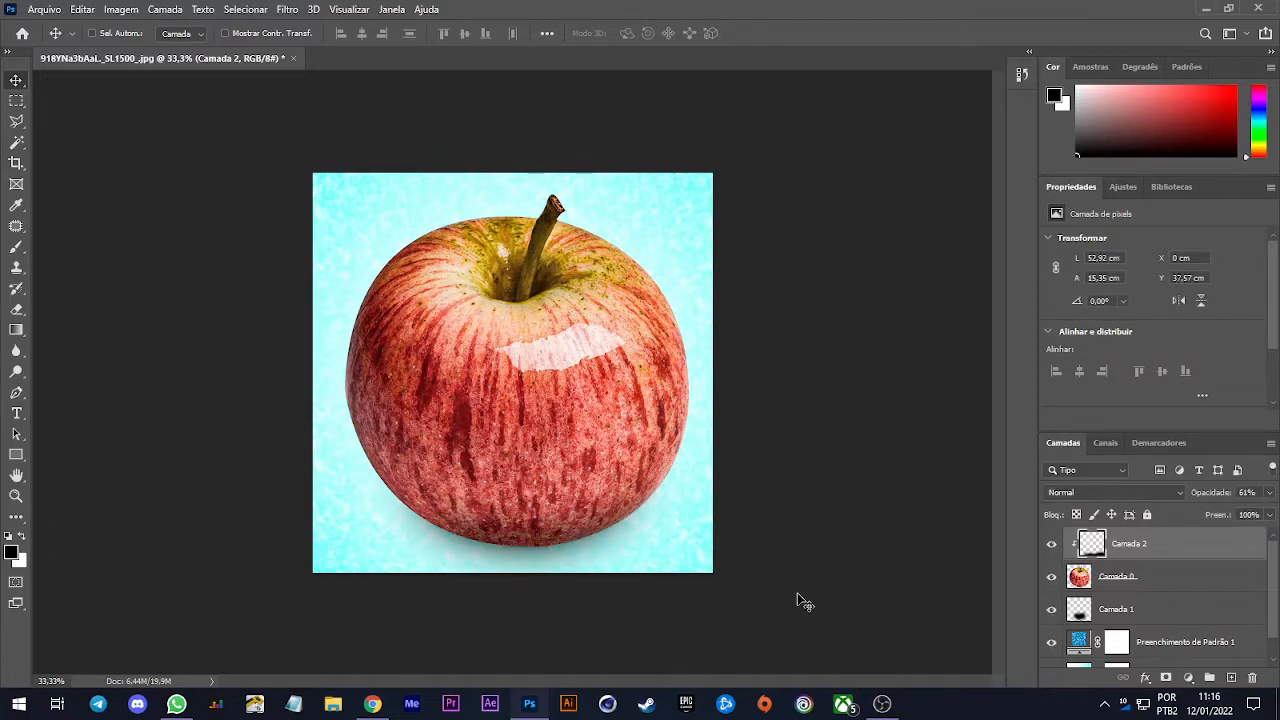
scroll(345, 514, "down", 2)
scroll(350, 513, "up", 2)
Select the clipped shading, apple and shadow layers together, scale them to 83% and move them down to the canvas's lower edge
left_click(1157, 609, "shift")
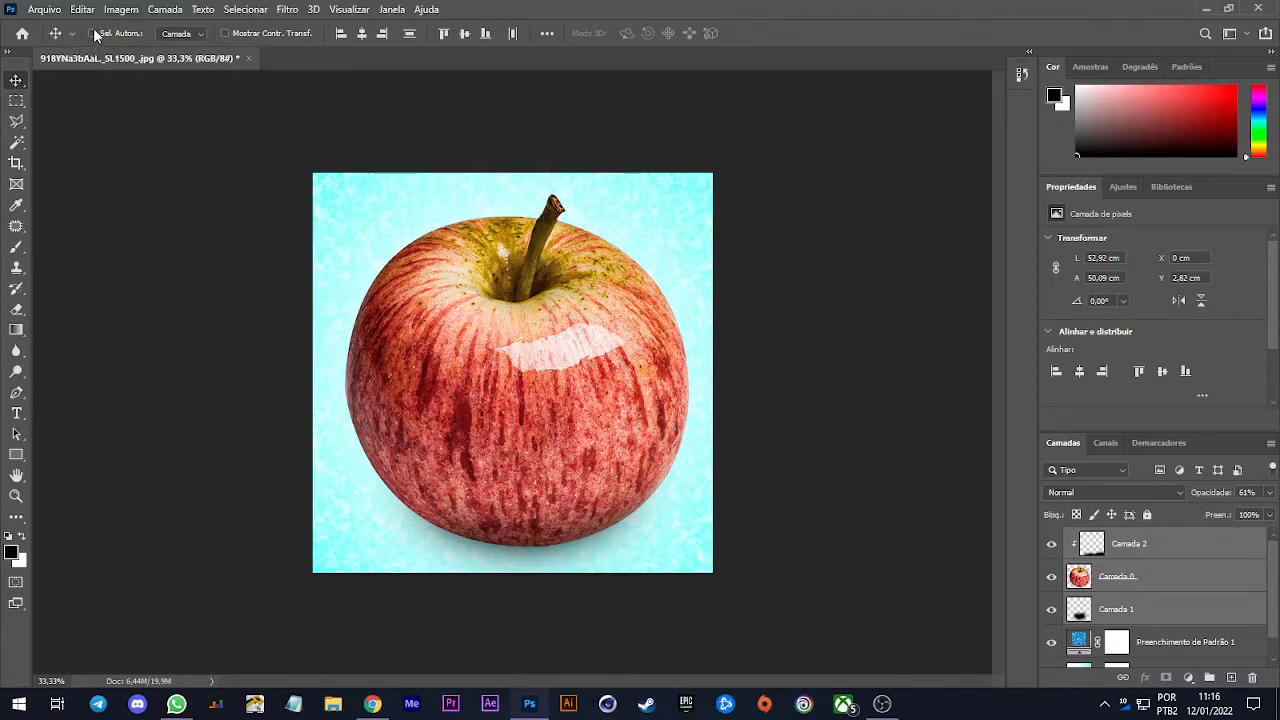
left_click(225, 33)
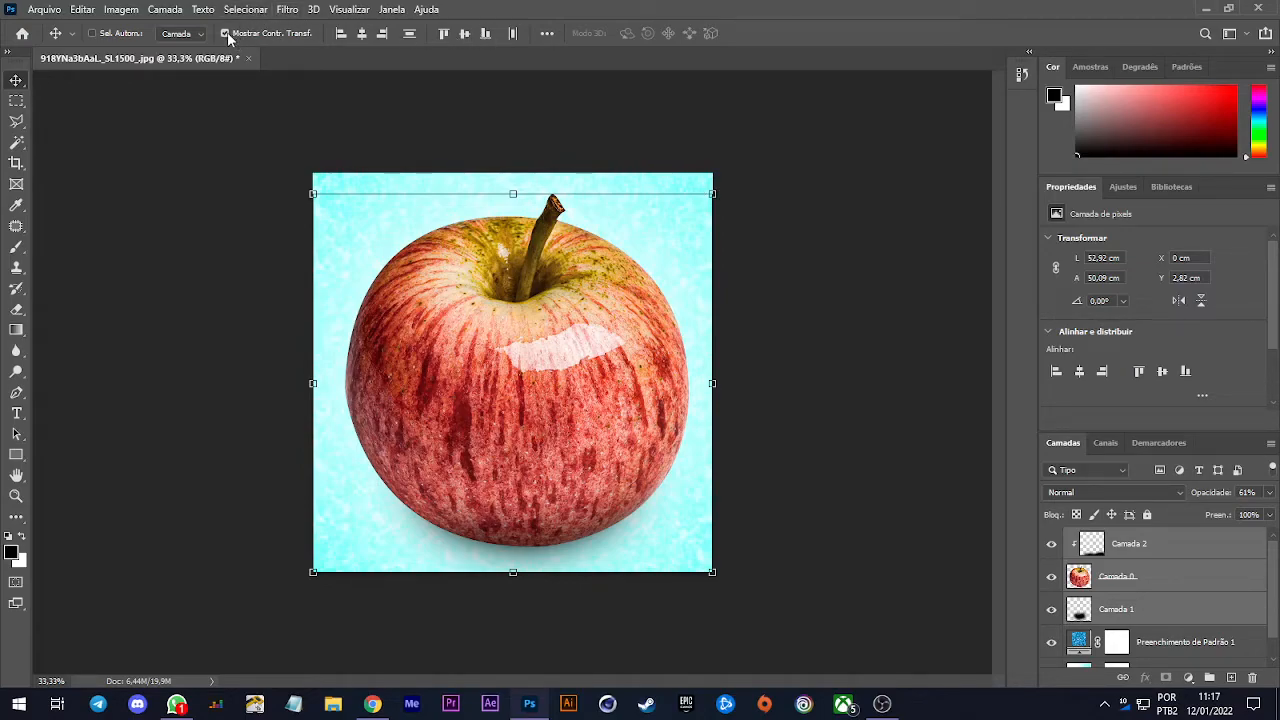
mouse_move(711, 192)
left_mouse_down()
mouse_move(653, 241)
mouse_move(686, 218)
mouse_move(700, 194)
mouse_move(686, 189)
left_mouse_up()
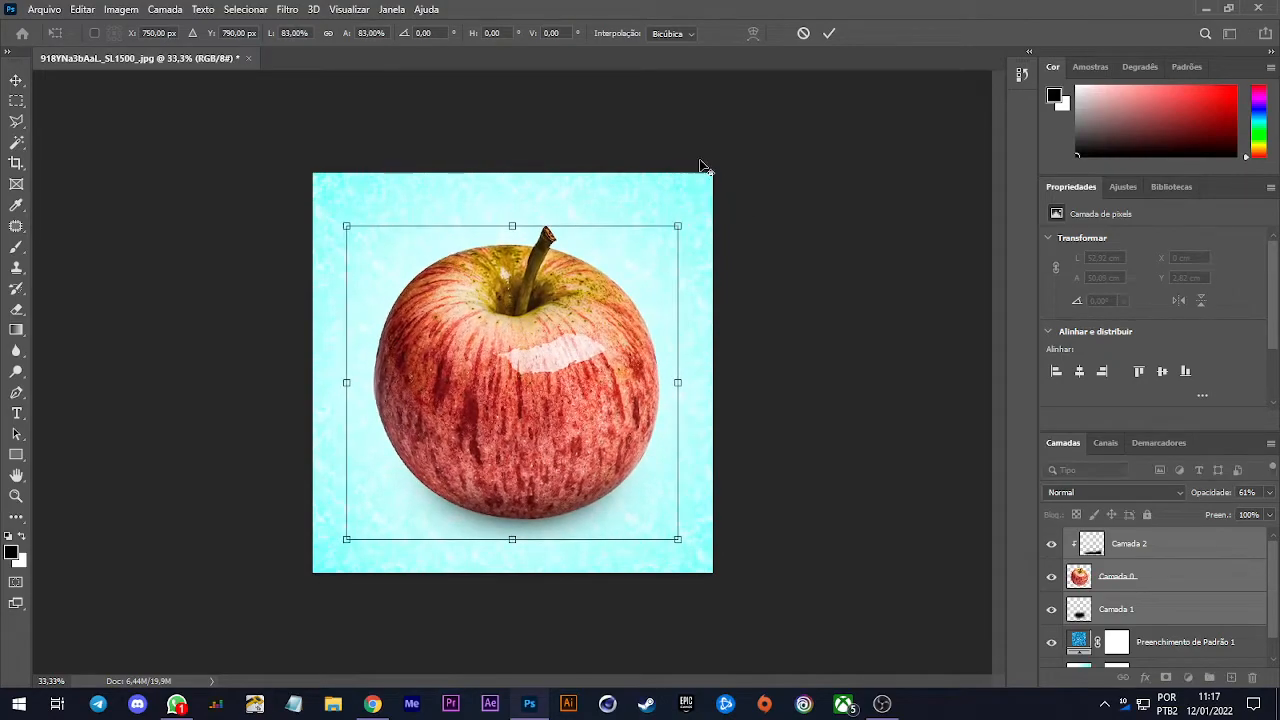
left_click(829, 33)
left_click_drag(527, 362, 523, 400)
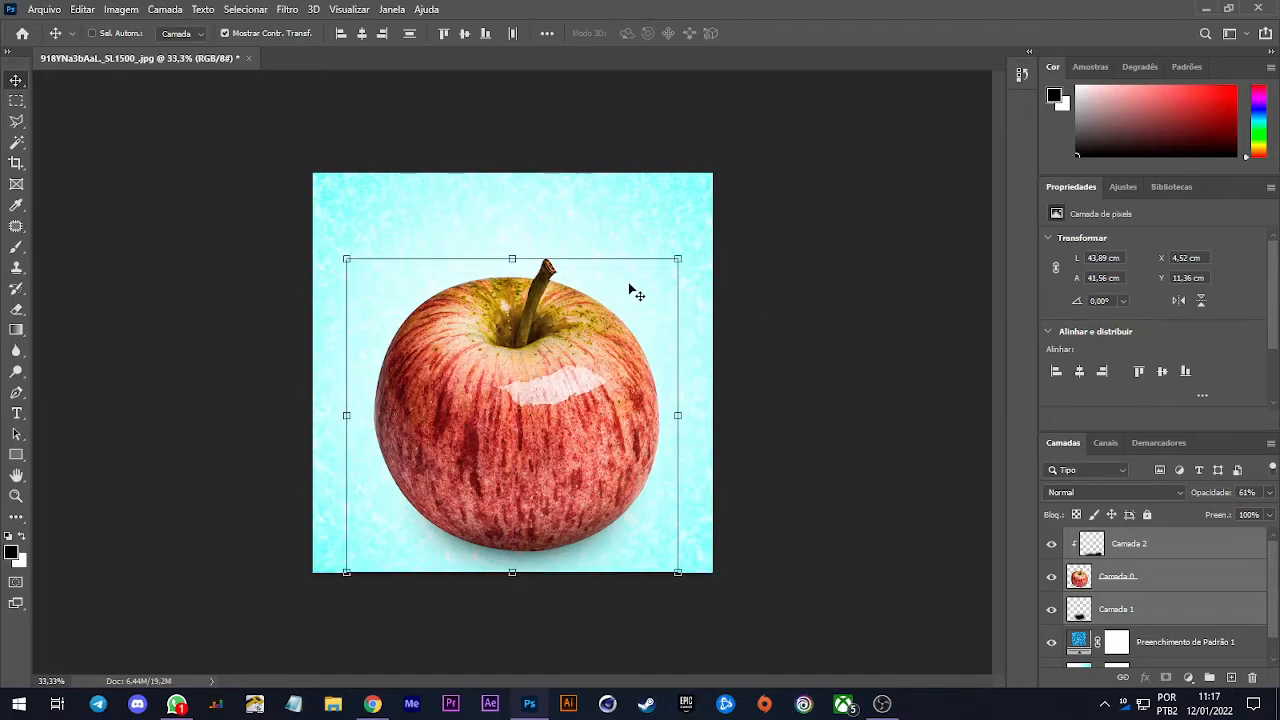
left_click(225, 34)
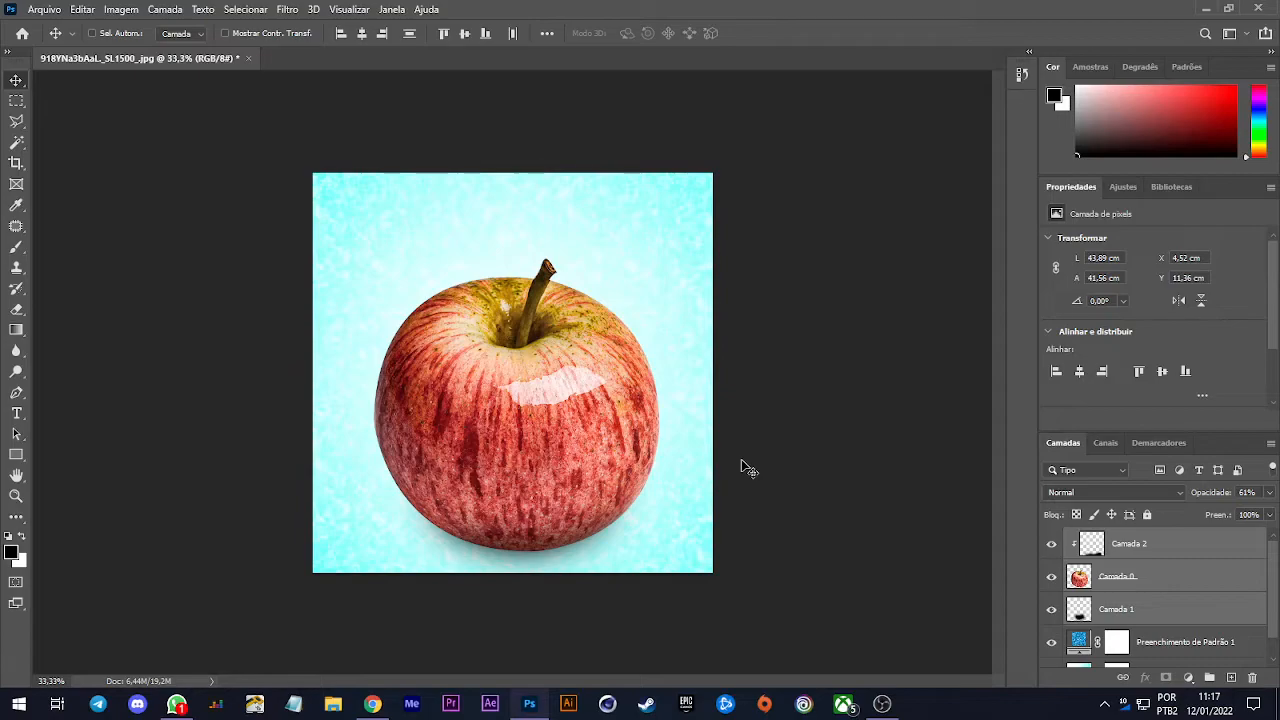
key("ctrl")
mouse_move(580, 370)
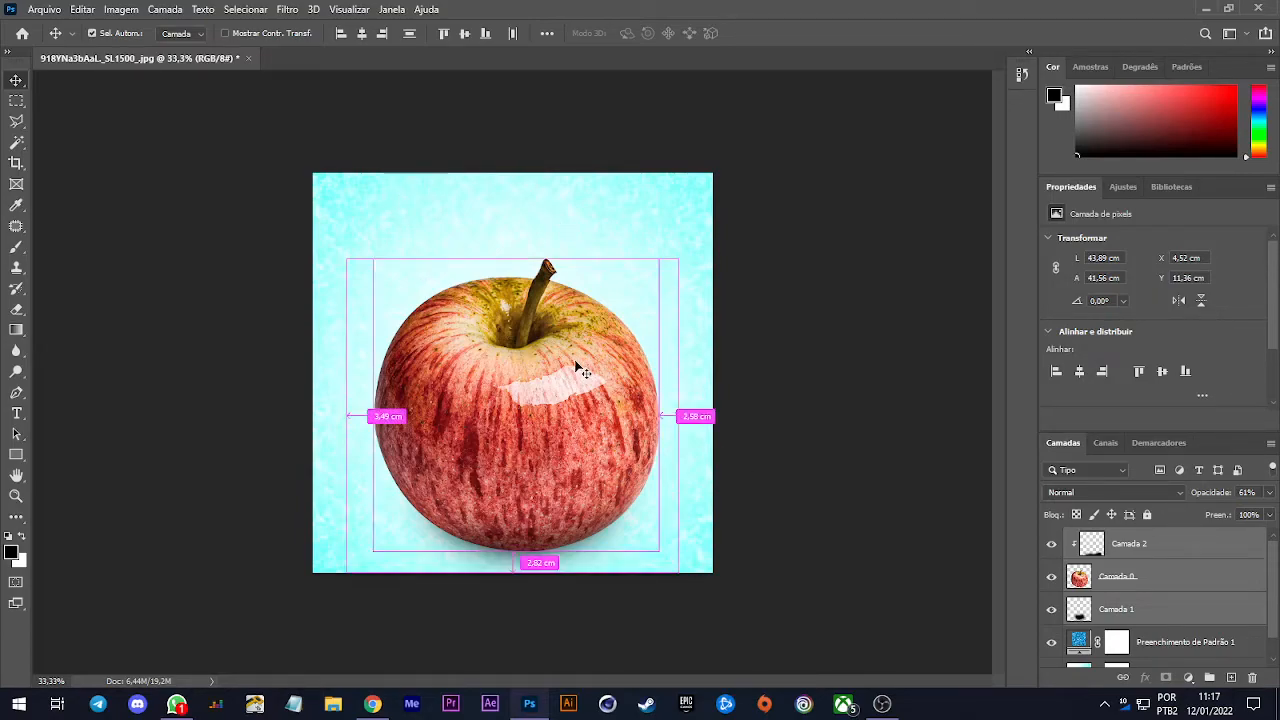
key("ctrl+t")
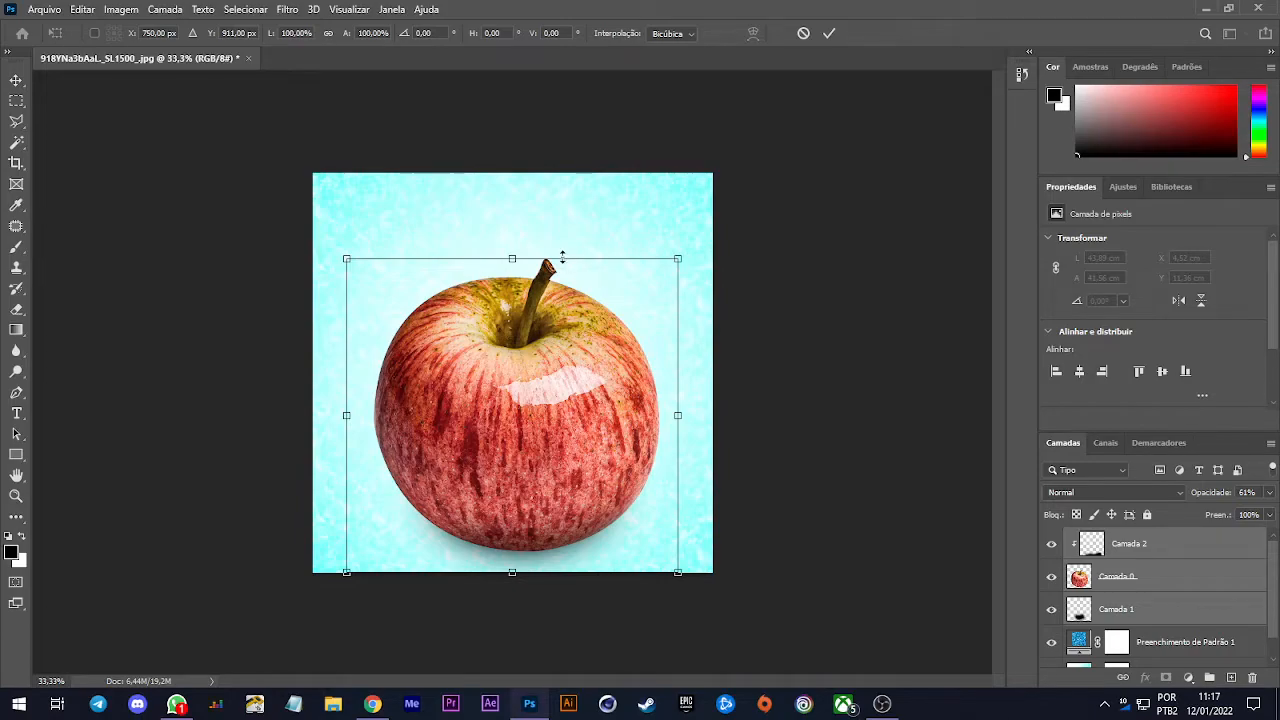
left_click_drag(684, 250, 620, 286)
key("Escape")
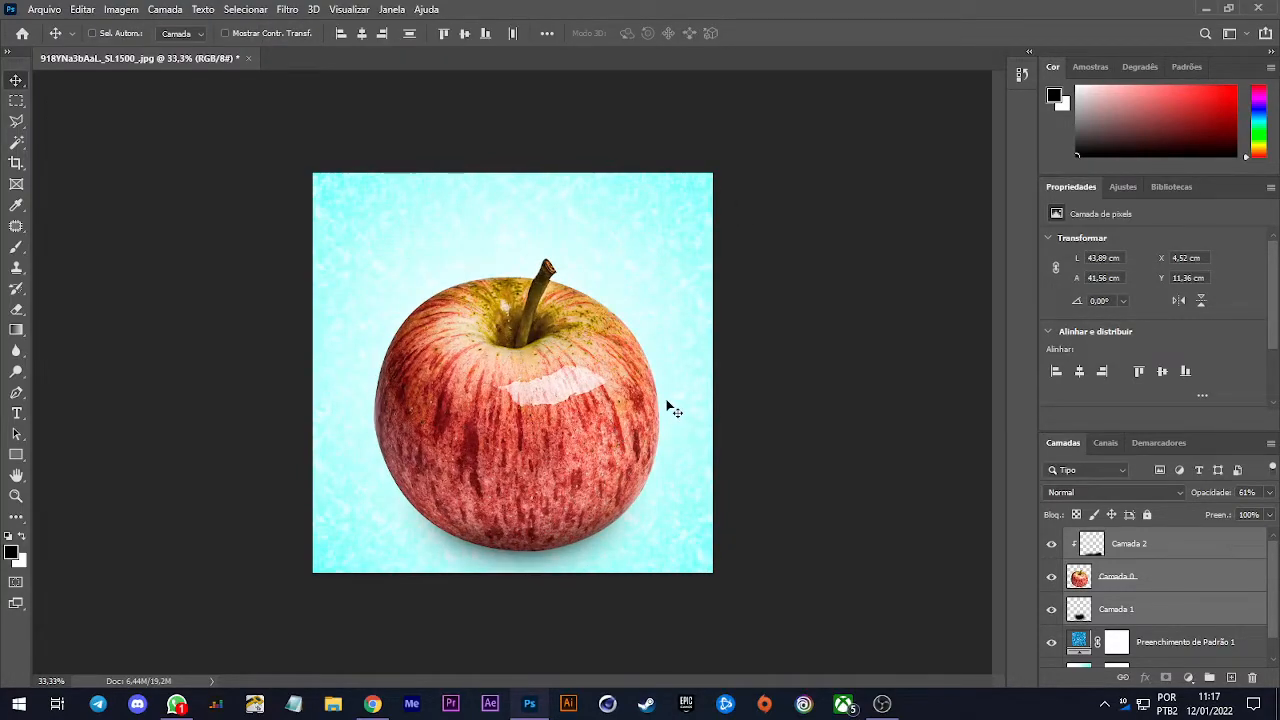
left_click(91, 33)
left_click(225, 34)
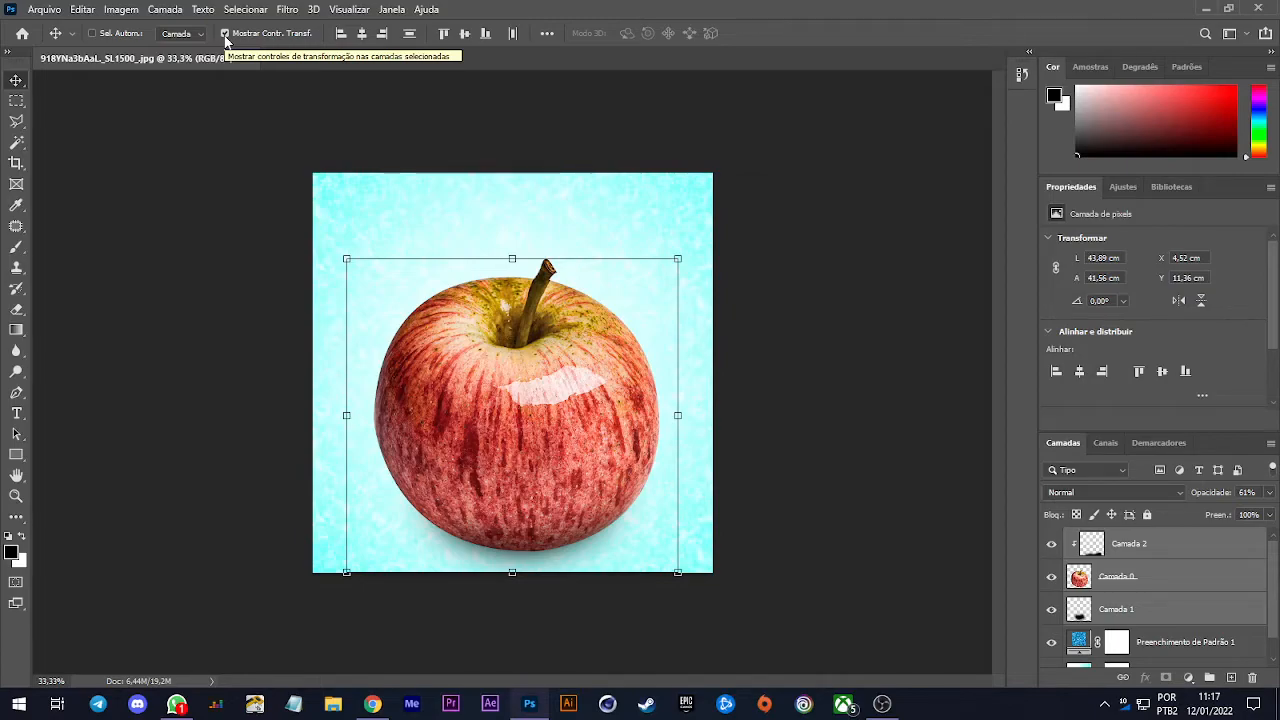
left_click(225, 34)
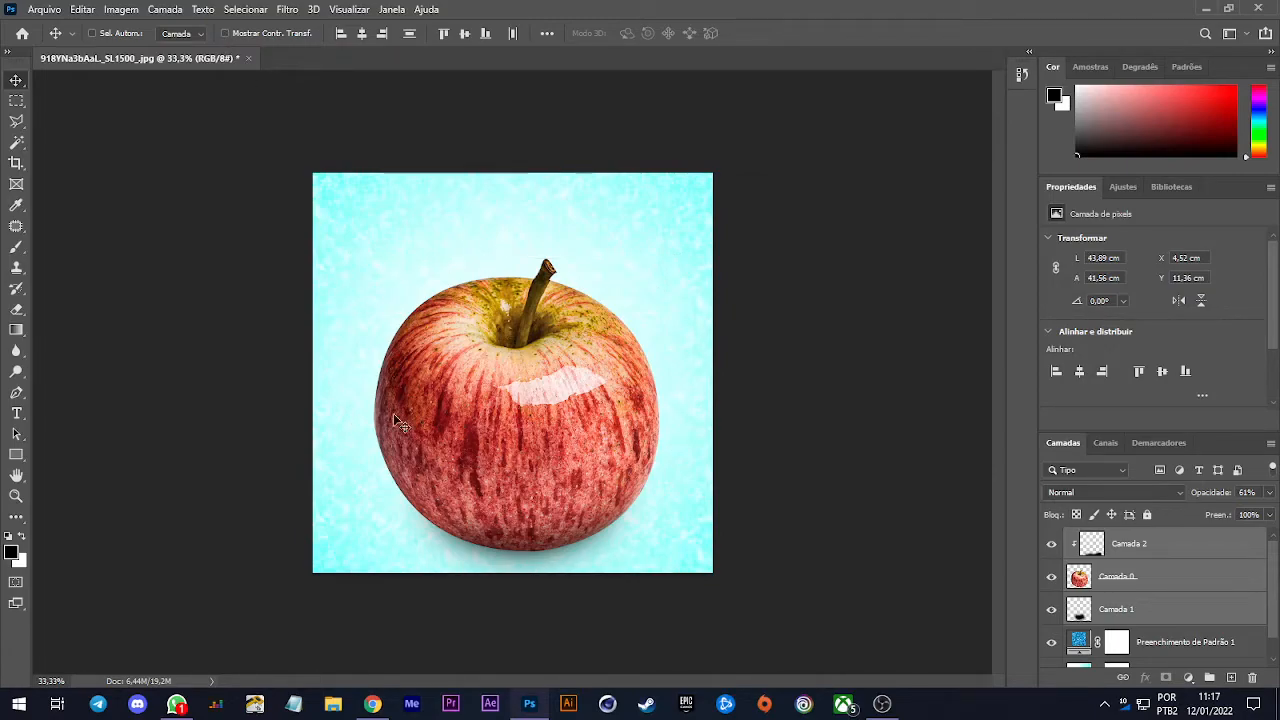
Free-transform the three apple layers to about 41.8 cm wide and move them to the canvas's left edge
key("ctrl")
key("ctrl+t")
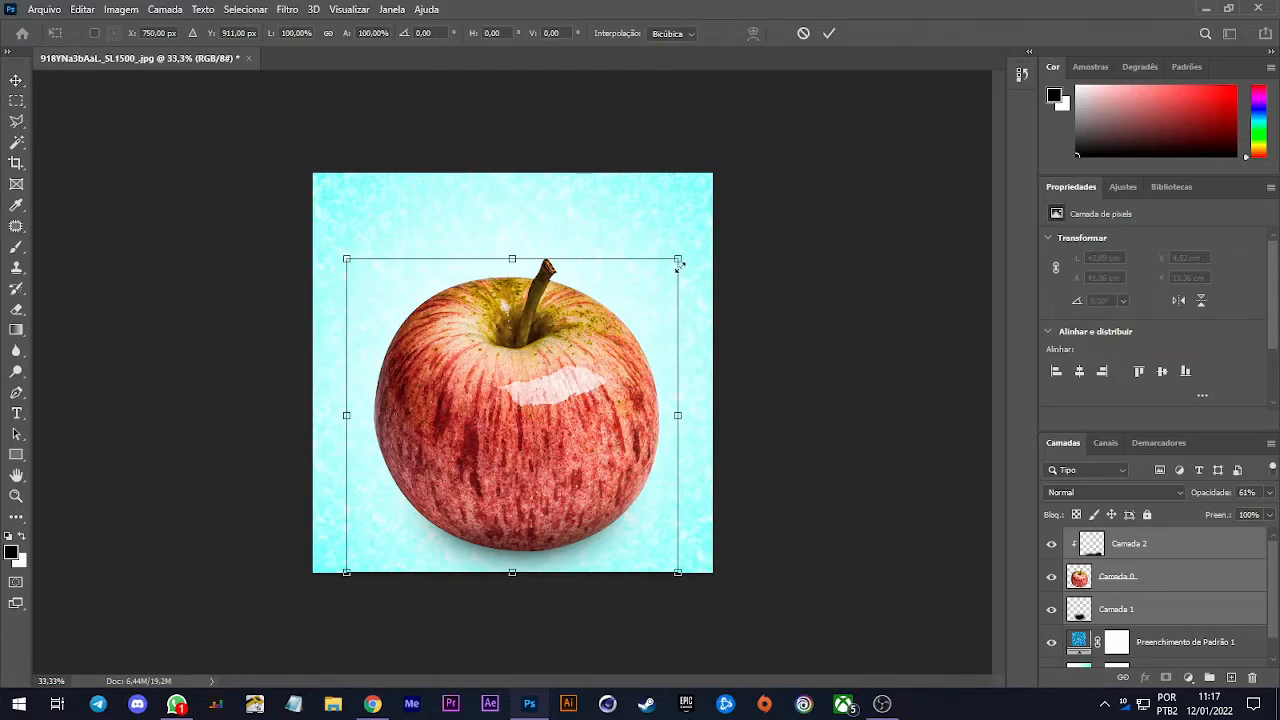
left_click_drag(678, 260, 661, 272)
left_click_drag(528, 476, 491, 482)
key("Return")
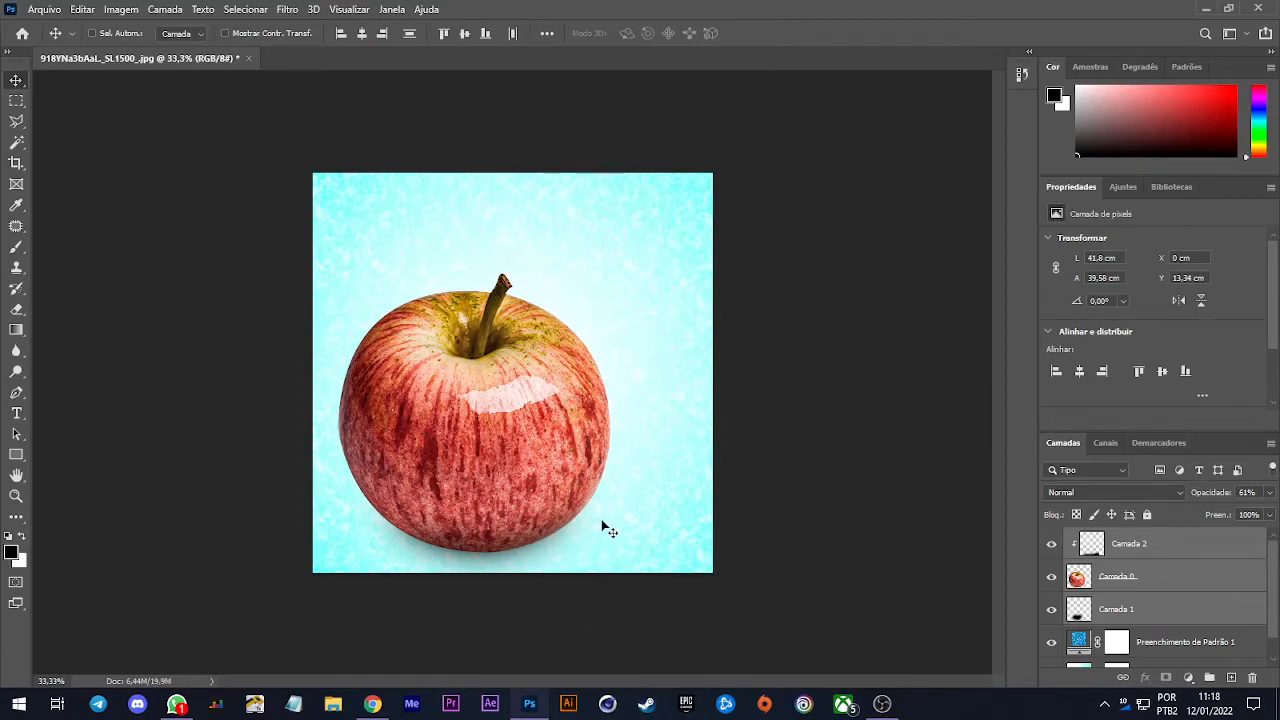
Select only the apple and shadow layers, try left alignment, and align them by their horizontal centres
scroll(1160, 598, "down", 1)
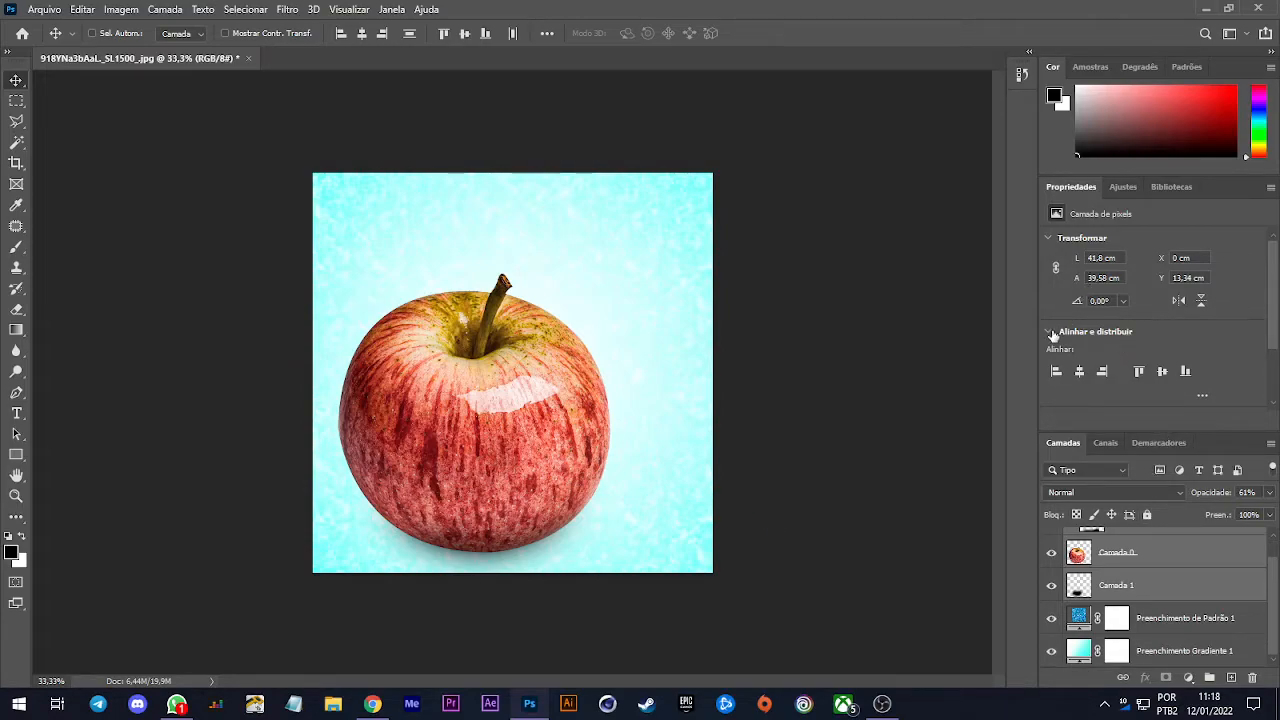
scroll(1239, 621, "up", 1)
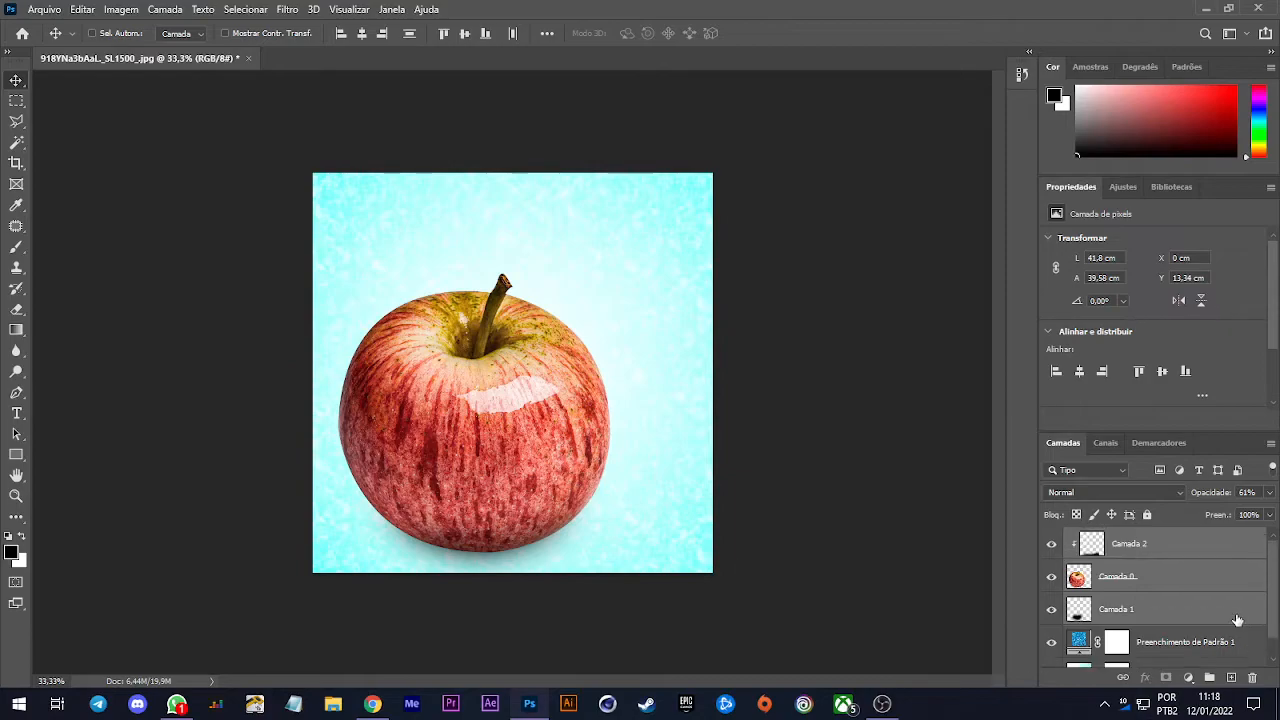
left_click(1163, 580)
left_click(1157, 609)
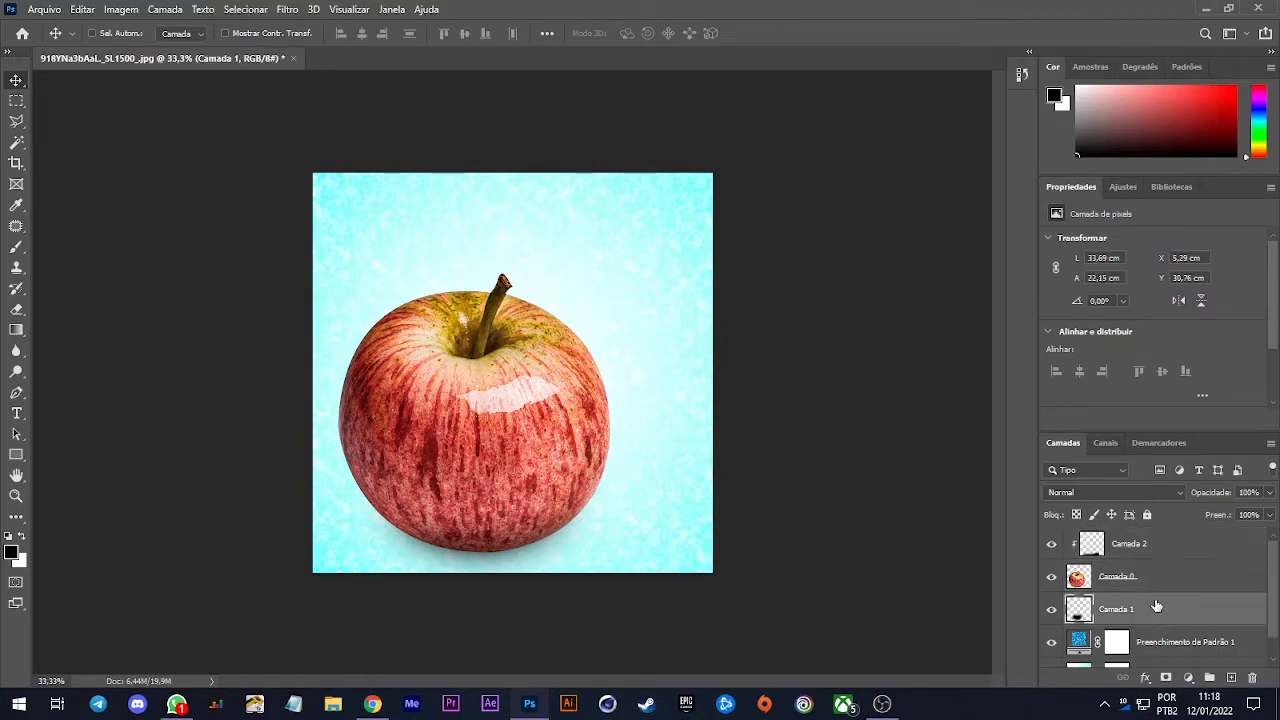
left_click(1150, 586, "ctrl")
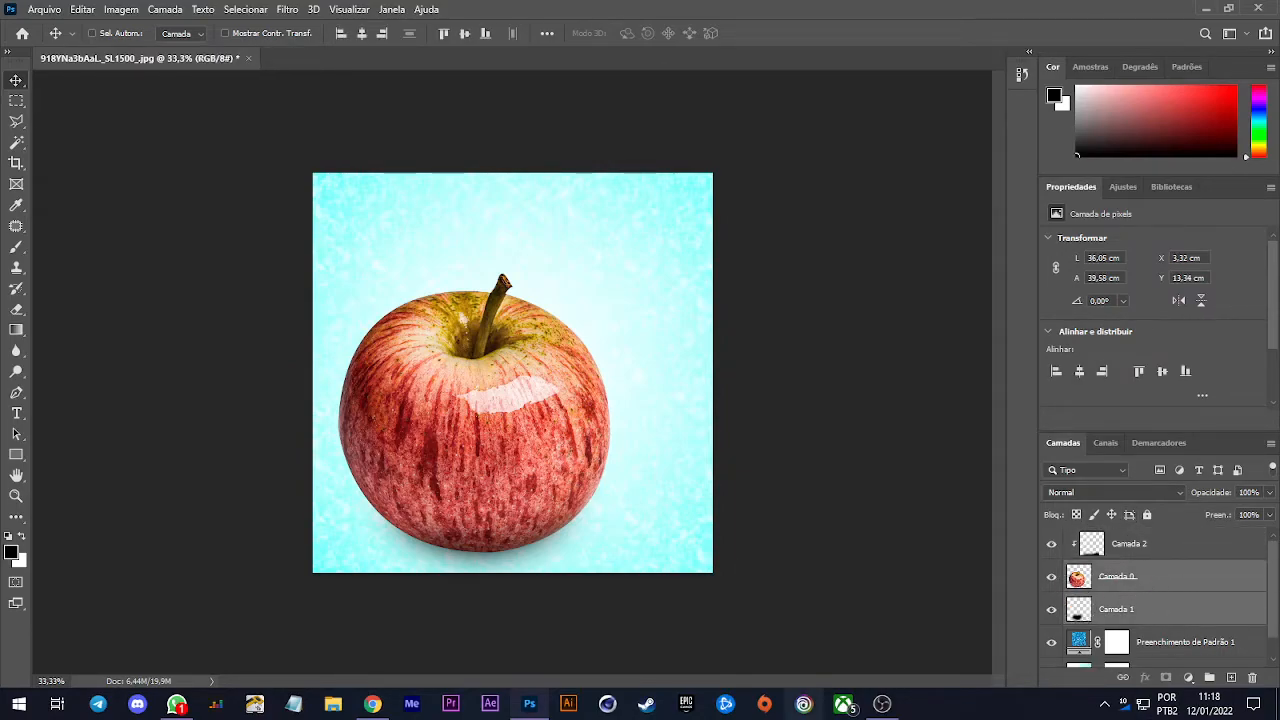
left_click(361, 36)
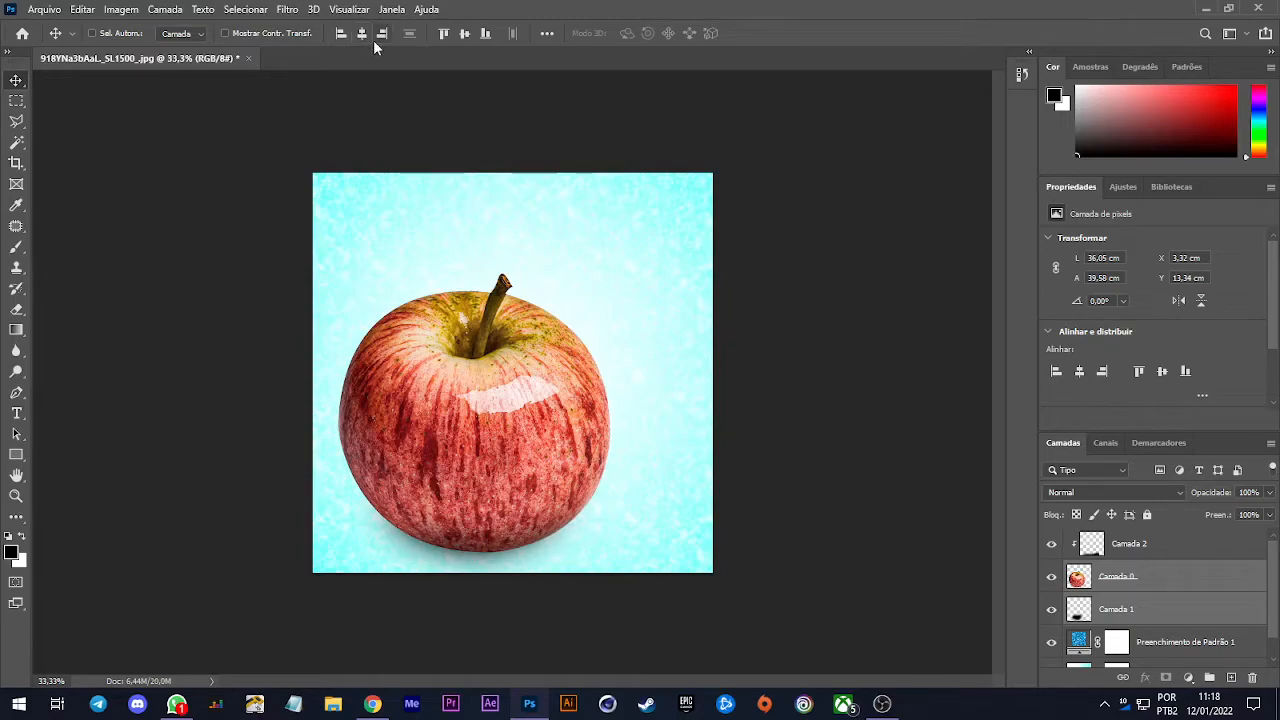
left_click(373, 40)
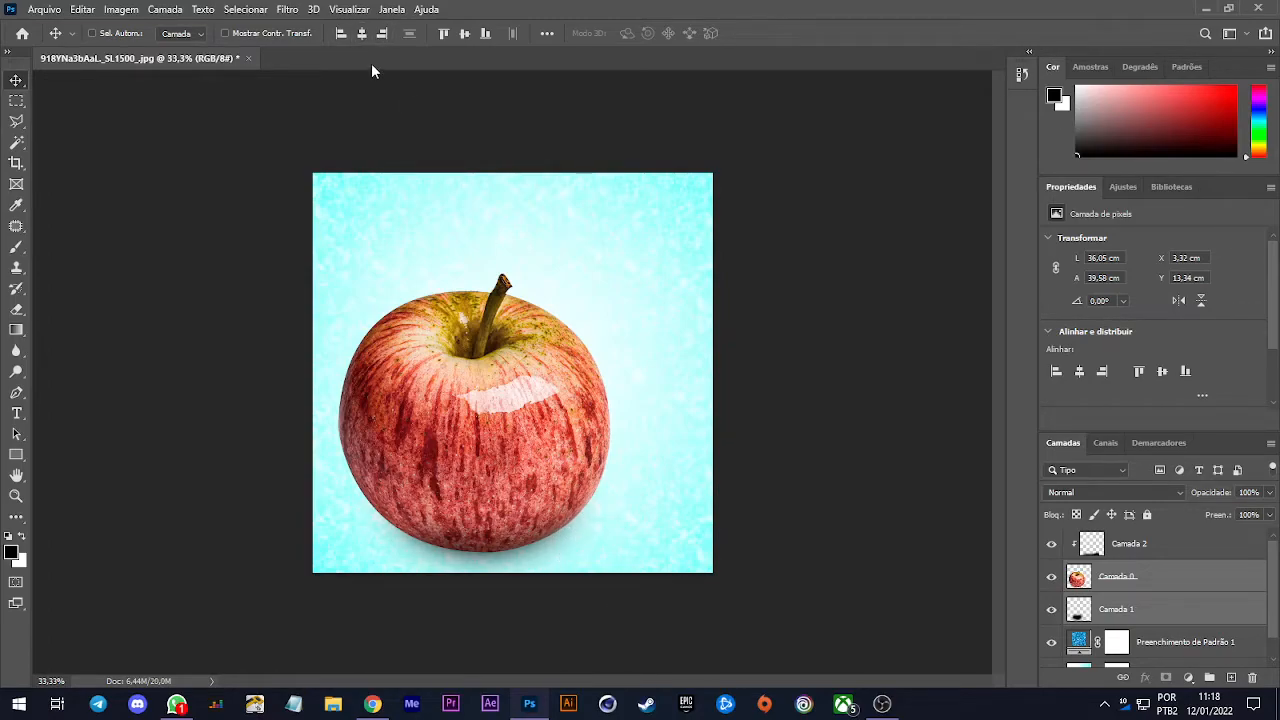
left_click(338, 38)
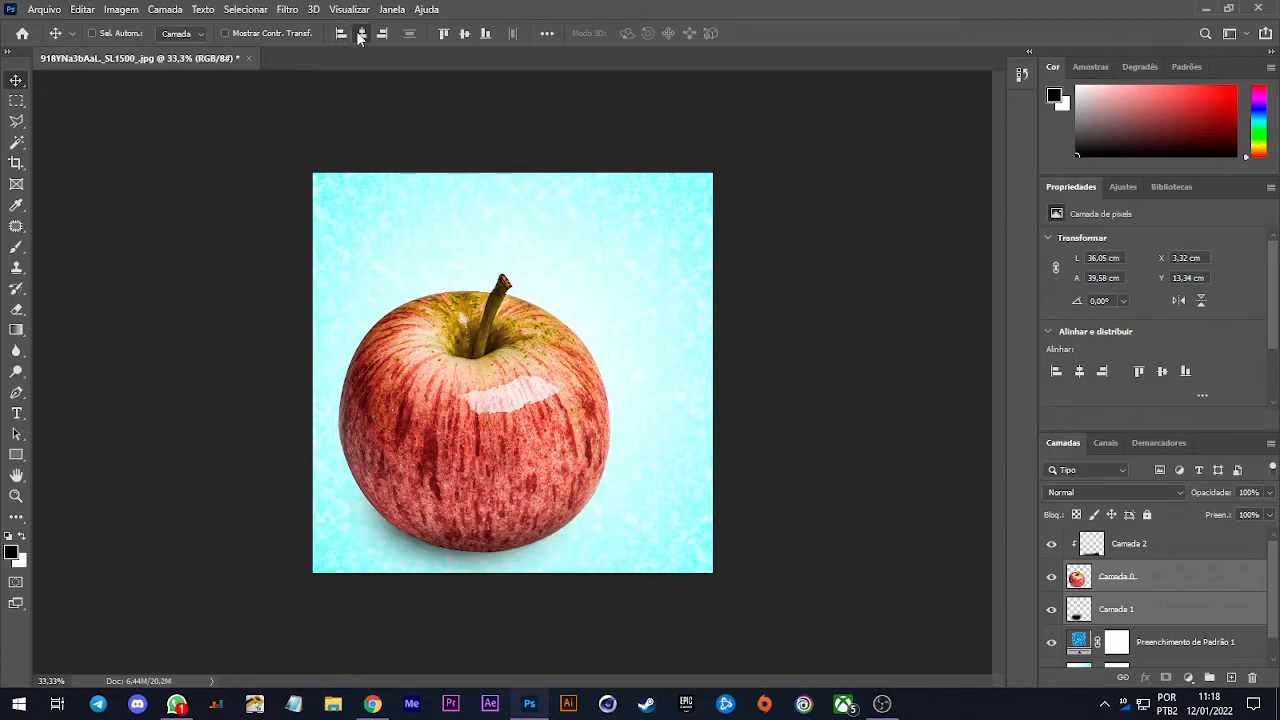
left_click(360, 36)
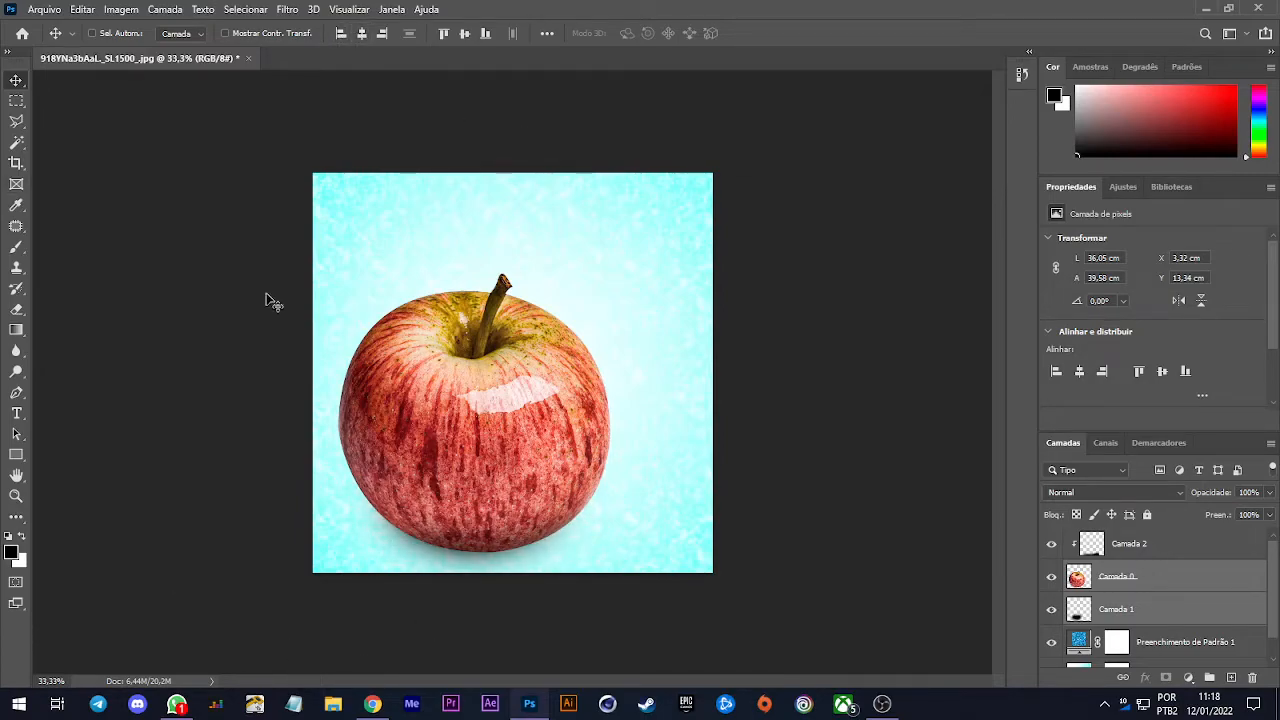
Try vertical-centre alignment, undo it, and move the apple and its shadow sideways to the middle of the canvas
left_click(465, 34)
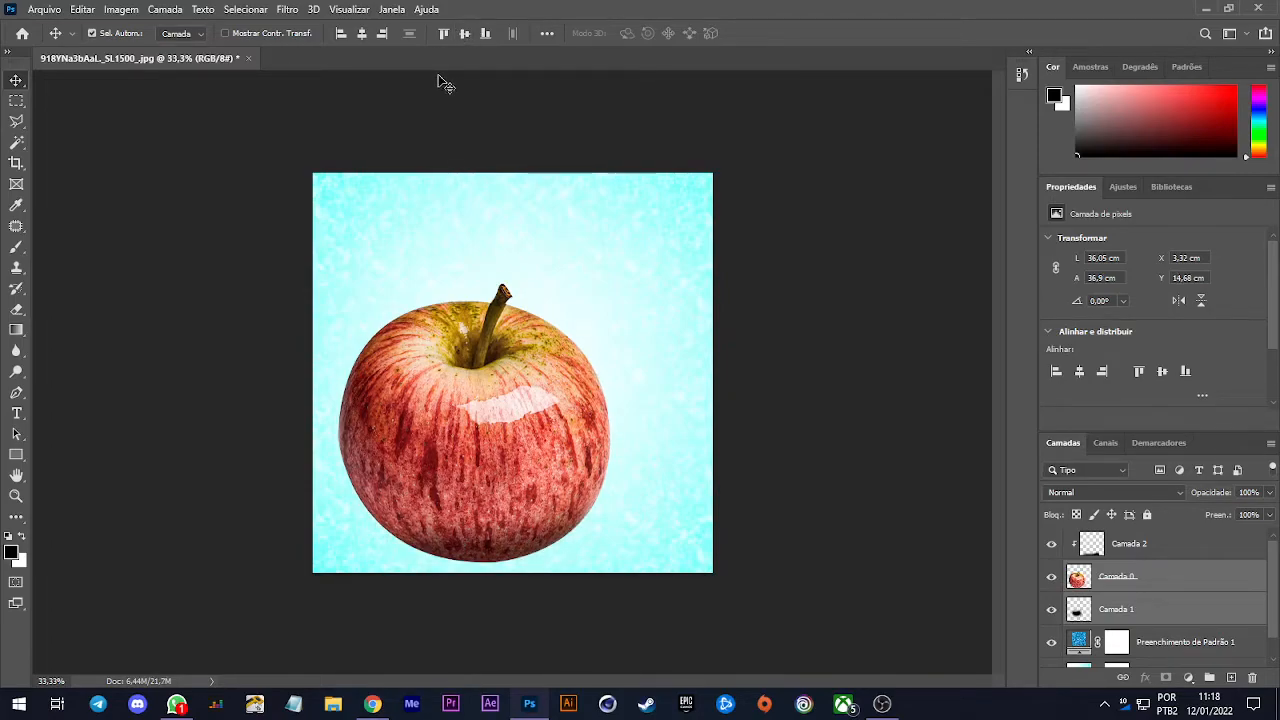
key("ctrl+z")
left_click_drag(535, 464, 604, 456)
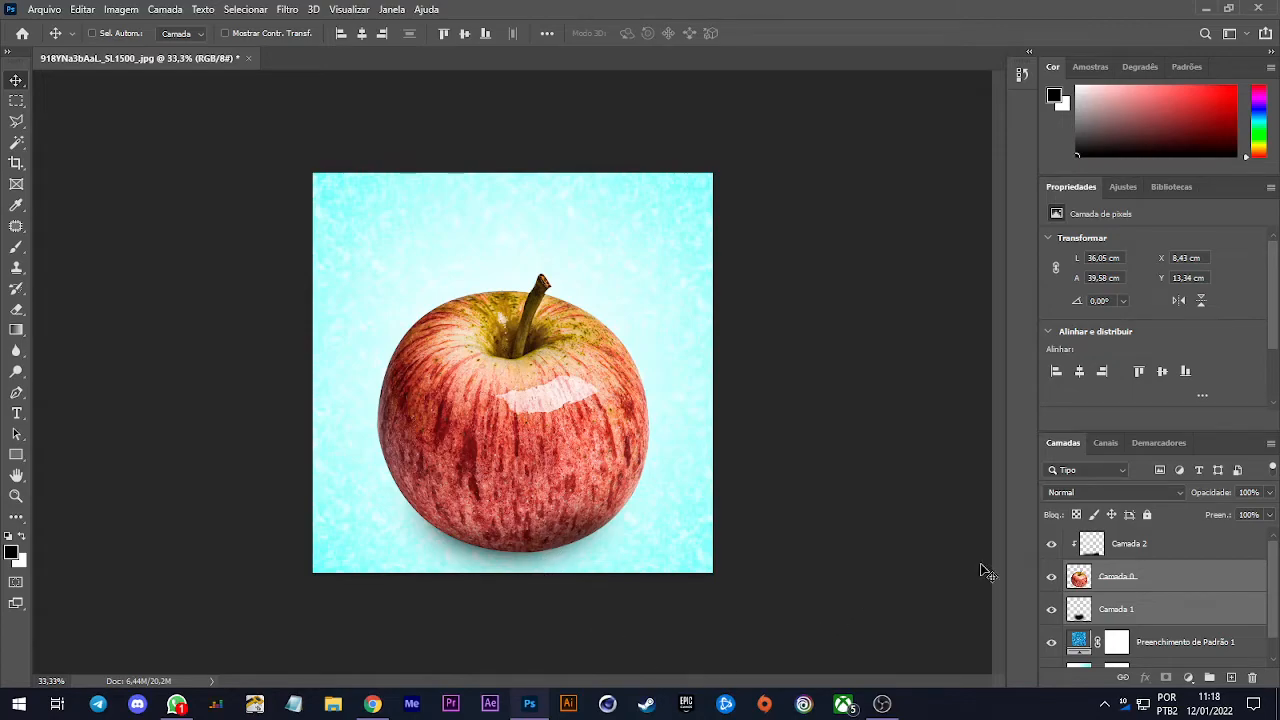
Select the pattern fill, shading, apple and shadow layers in turn to review how the layer stack is organised
scroll(1145, 582, "down", 1)
scroll(1145, 582, "up", 1)
scroll(1140, 600, "down", 1)
left_click(1150, 630)
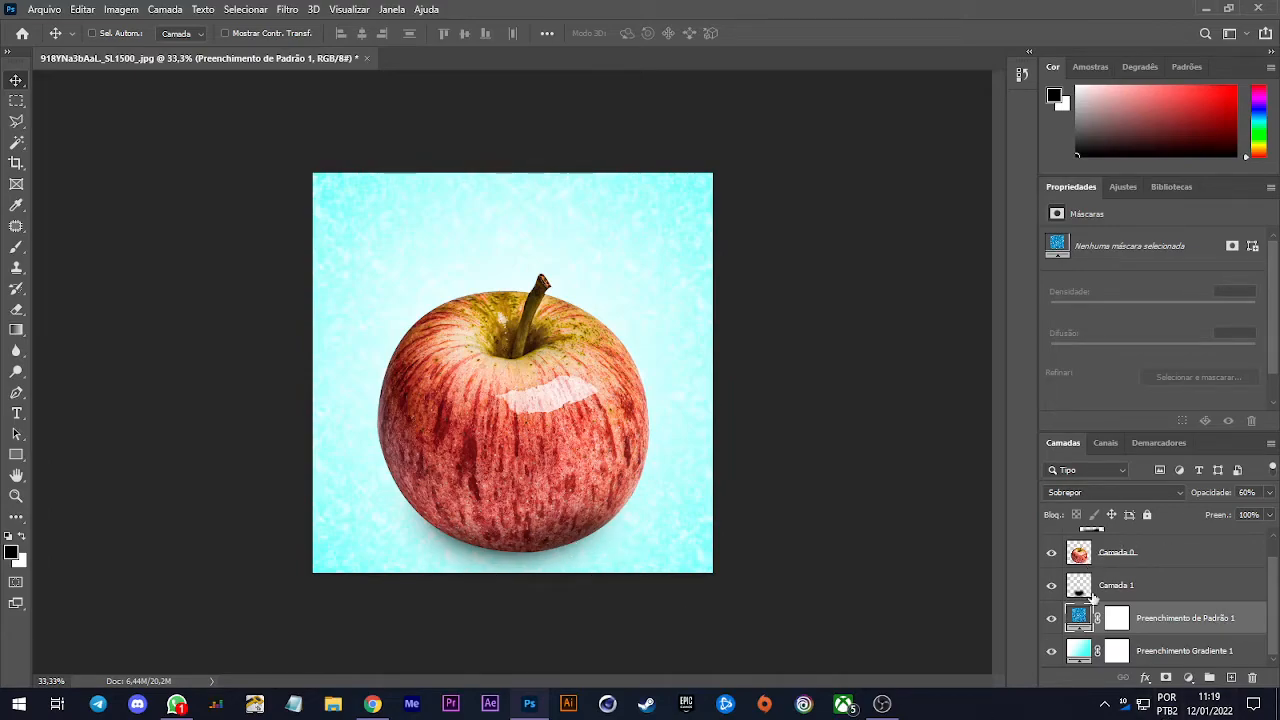
scroll(1140, 560, "up", 1)
left_click(1147, 548)
left_click(1154, 582)
left_click(1157, 607)
left_click(1166, 582)
left_click(1175, 556)
left_click(1176, 580)
left_click(1174, 612)
left_click(1174, 575)
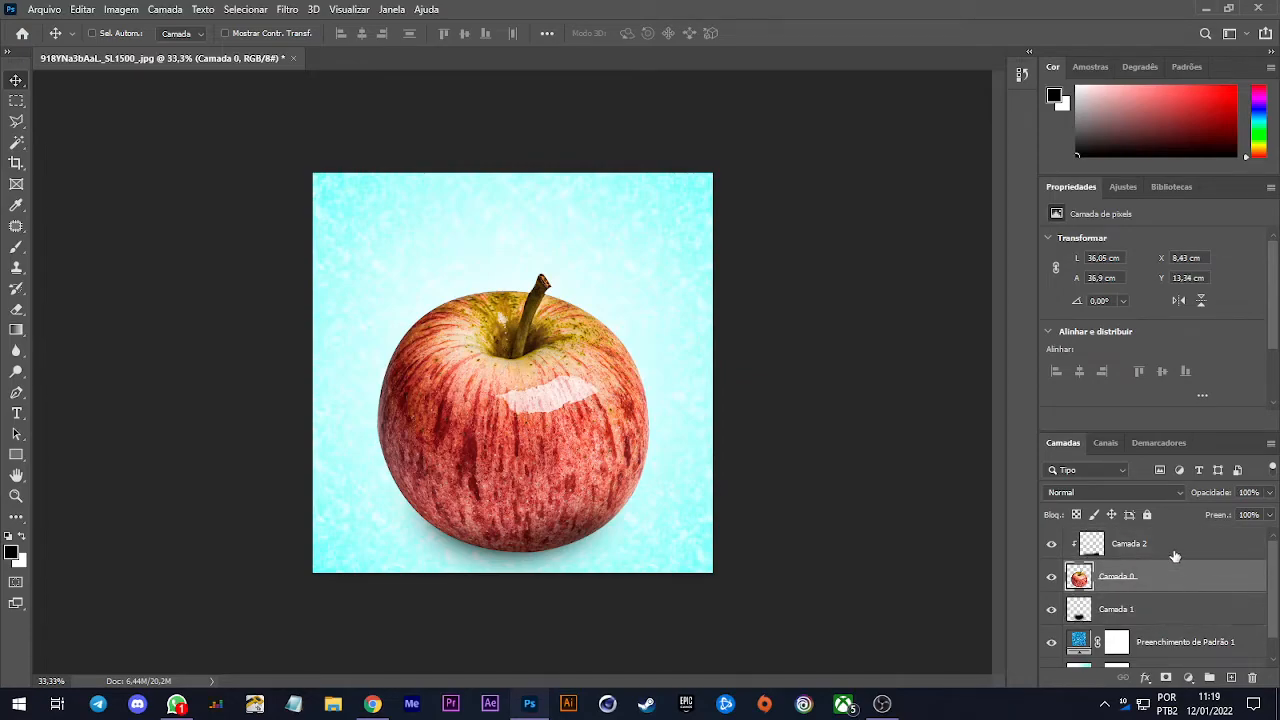
left_click(1175, 550)
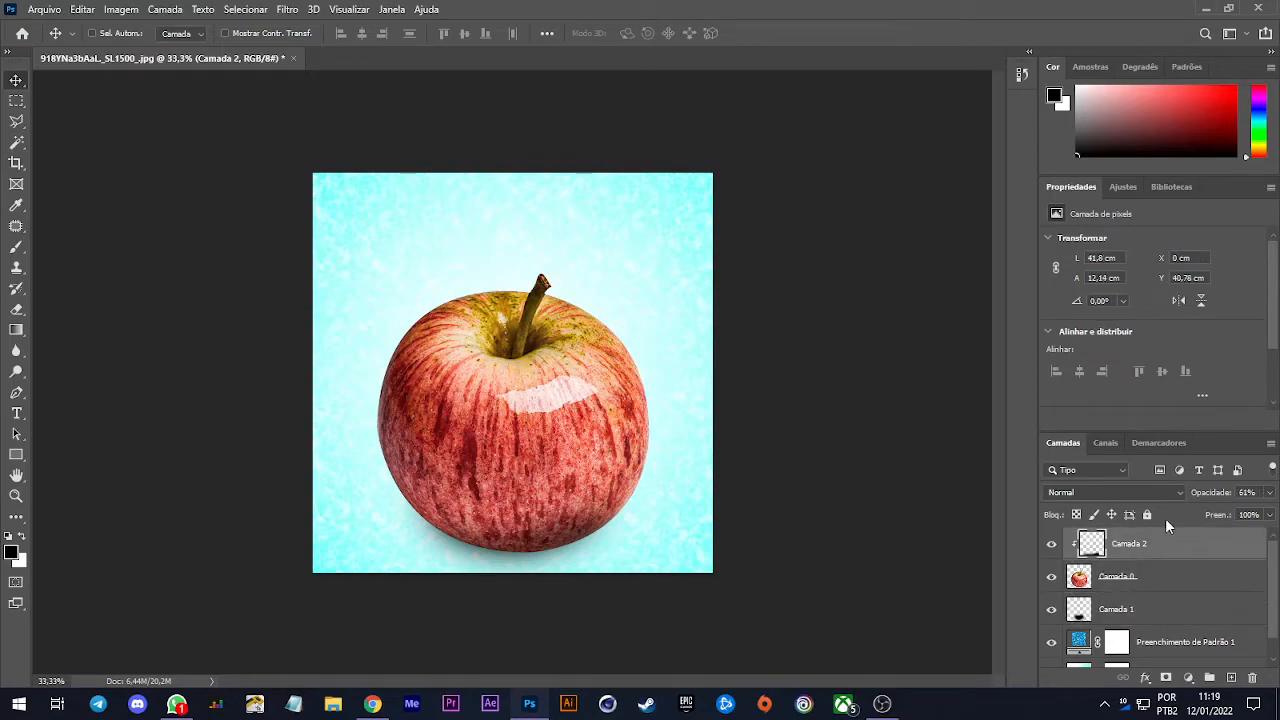
Release and re-create the clipping mask between Camada 2 and Camada 0 several times to compare the shading
left_click(1127, 557, "alt")
left_click(1127, 557, "alt")
left_click(1127, 557, "alt")
left_click(1127, 557, "alt")
left_click(1129, 555, "alt")
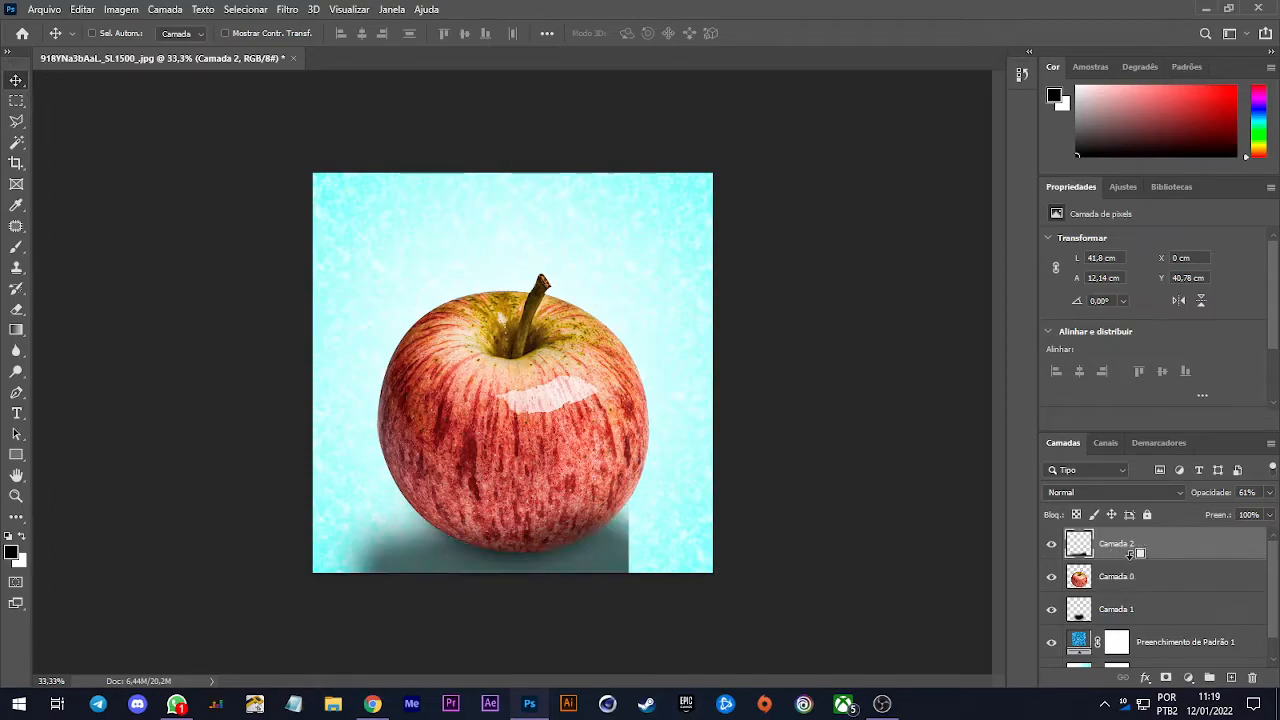
left_click(1129, 555, "alt")
left_click(1130, 553, "alt")
left_click(1133, 551, "alt")
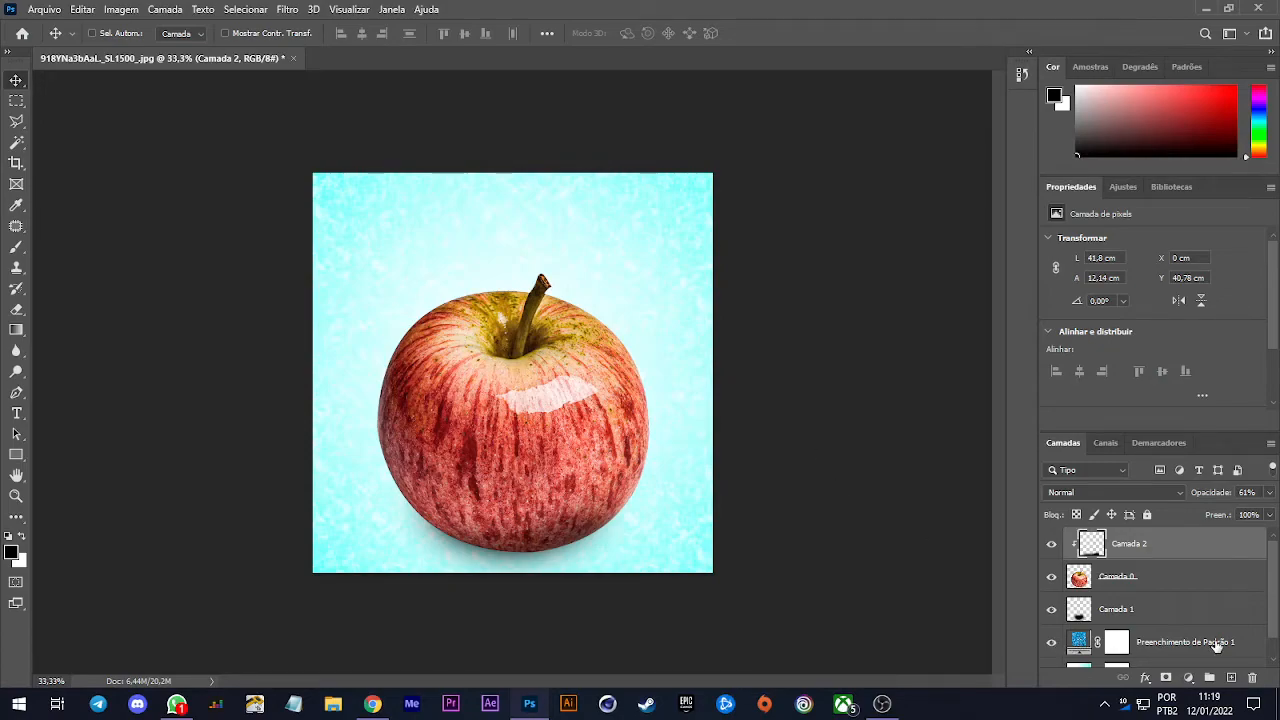
Set the opacity of the Preenchimento de Padrão 1 layer to 76%
scroll(1165, 654, "down", 1)
left_click(1167, 622)
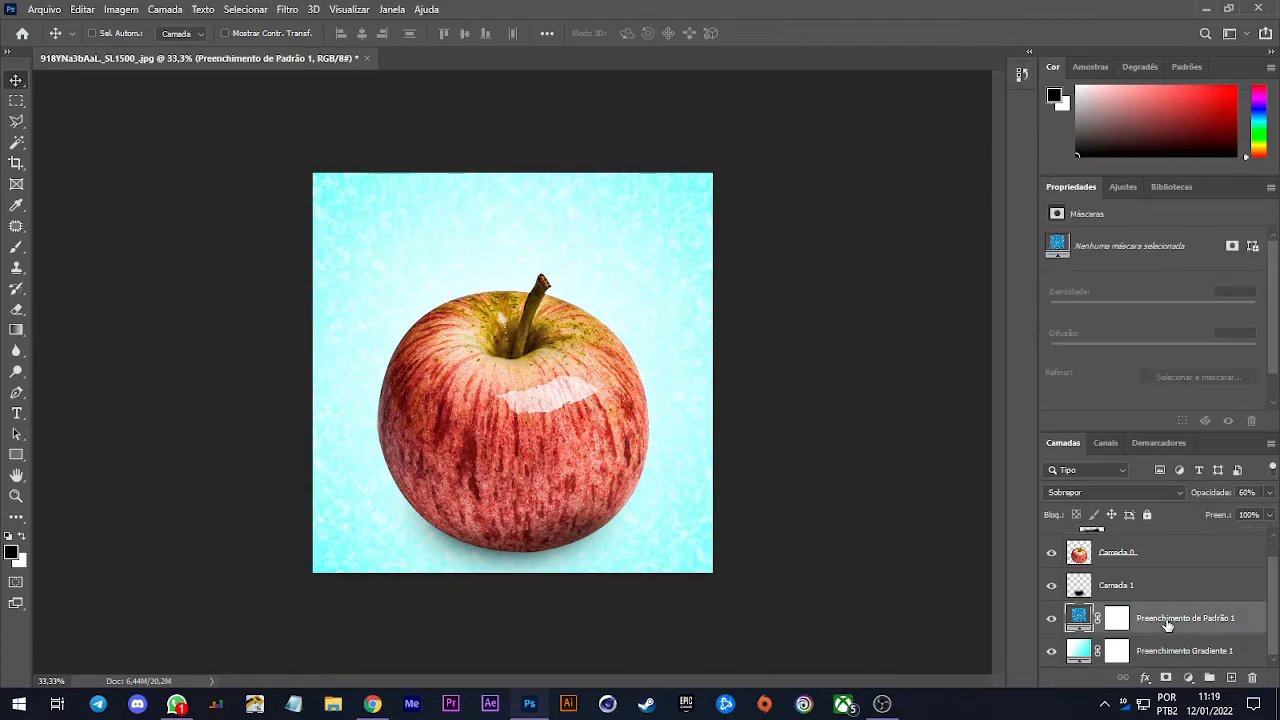
scroll(1167, 622, "up", 1)
left_click_drag(1207, 497, 1228, 493)
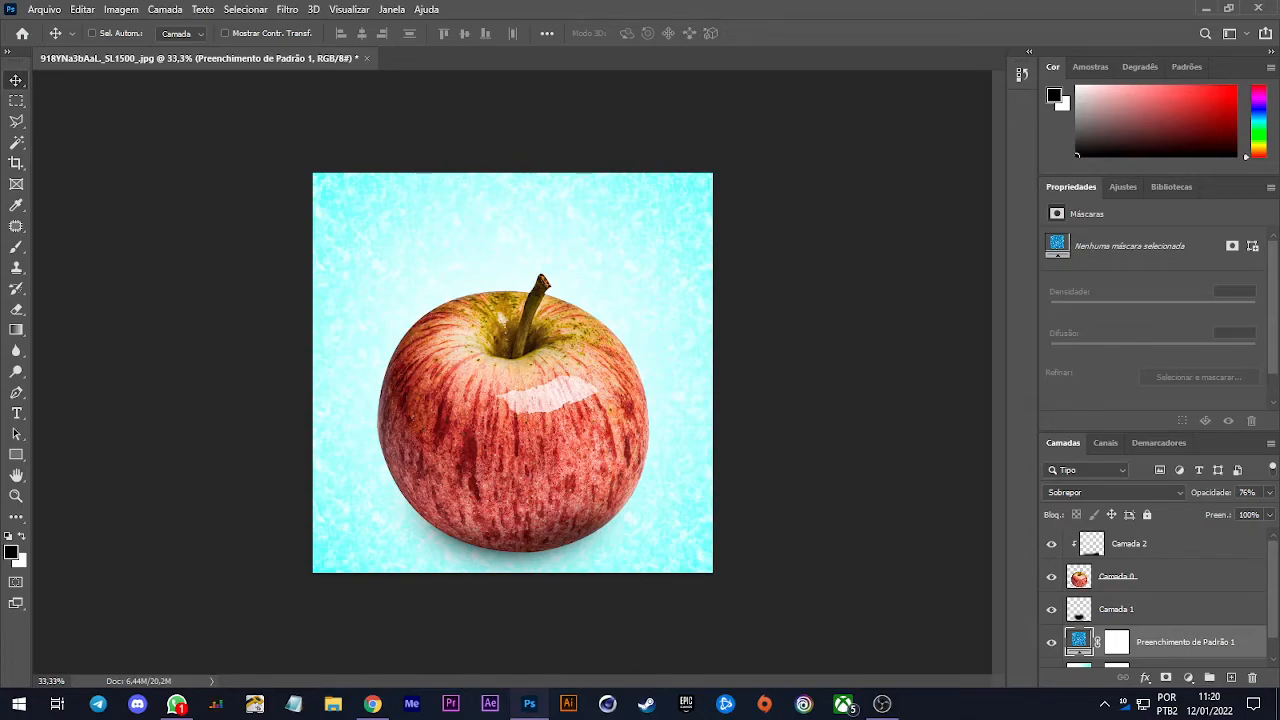
Examine the layer style options, adjustments and filters available for the apple layer without applying any
double_click(1186, 590)
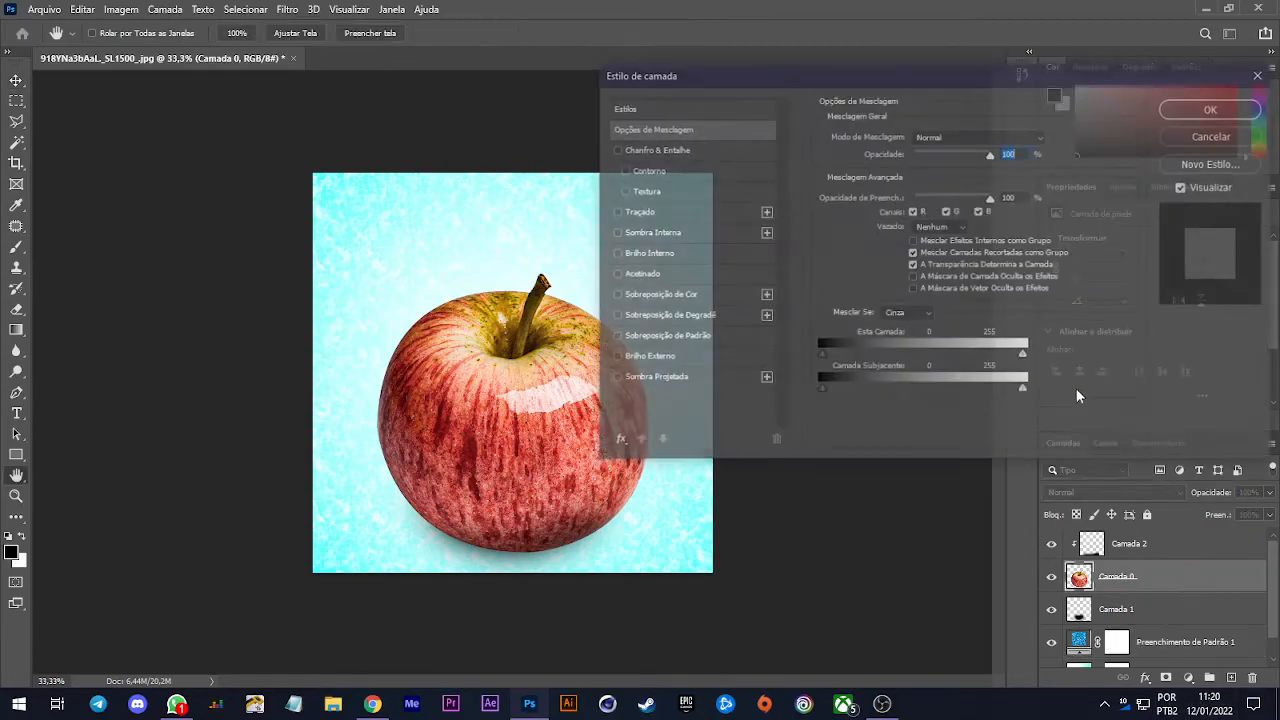
left_click(1211, 137)
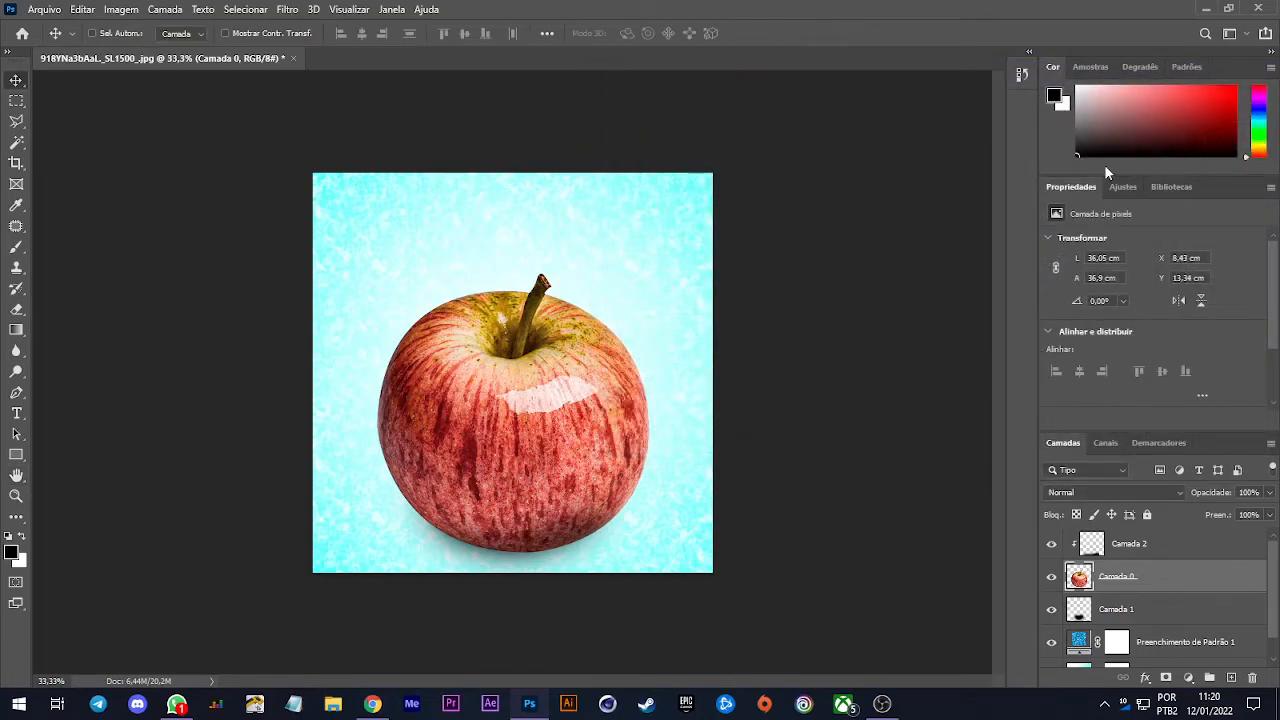
left_click(1122, 188)
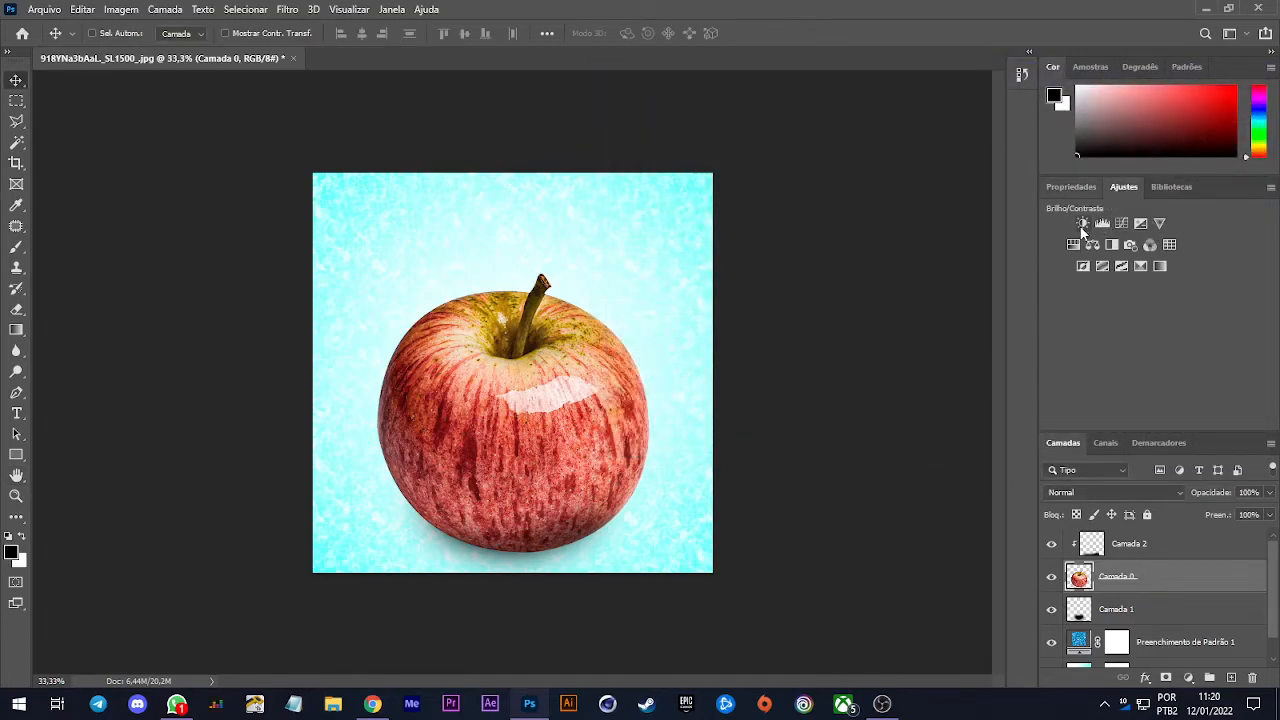
double_click(1210, 582)
left_click(1194, 138)
left_click(287, 9)
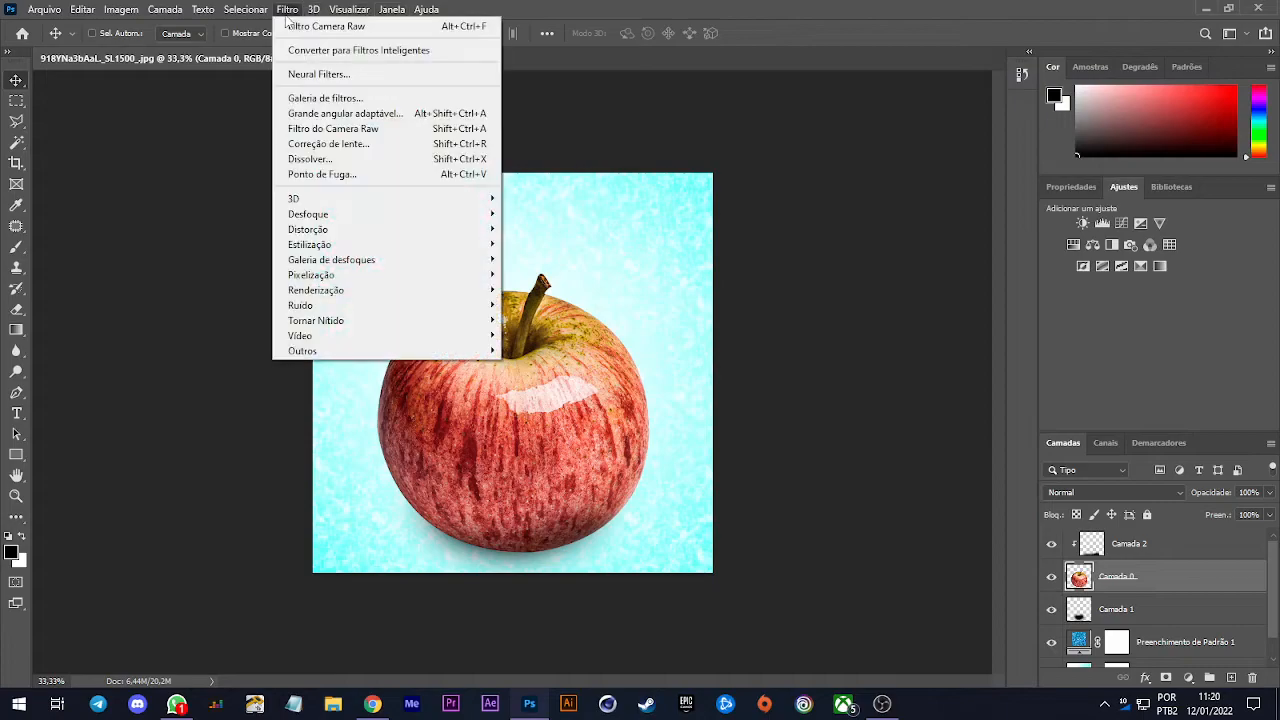
mouse_move(335, 336)
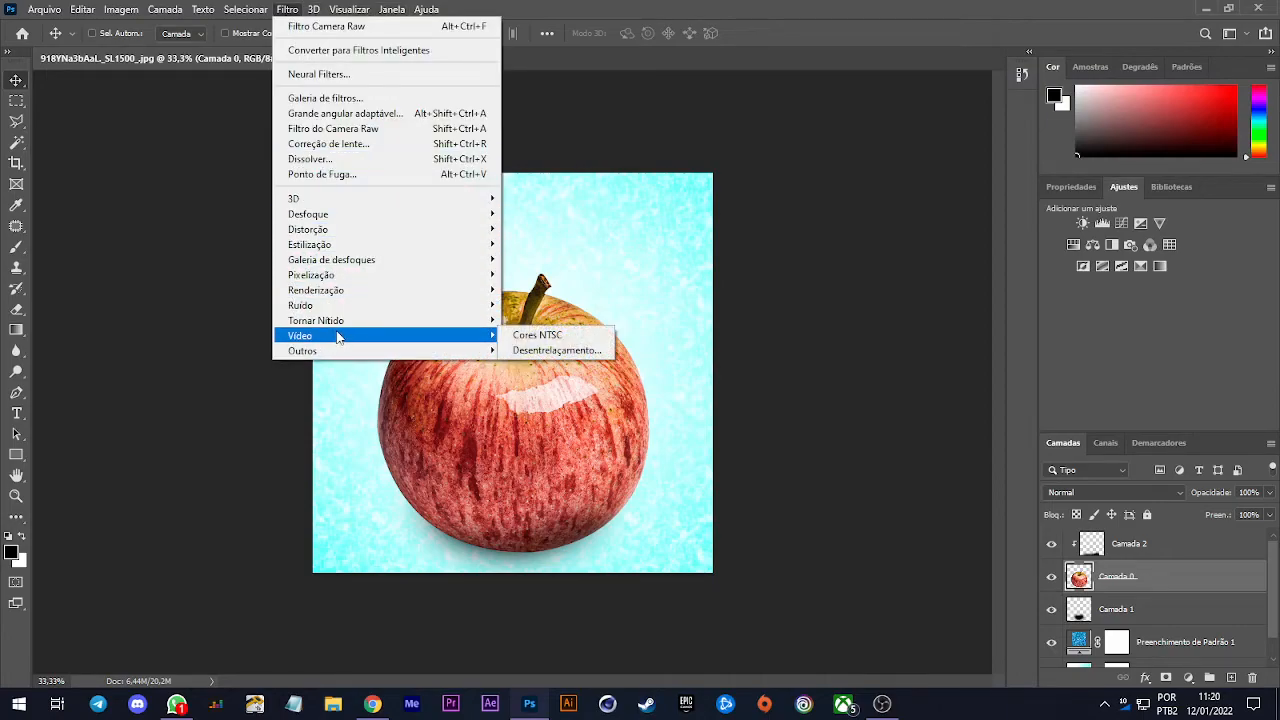
left_click(761, 390)
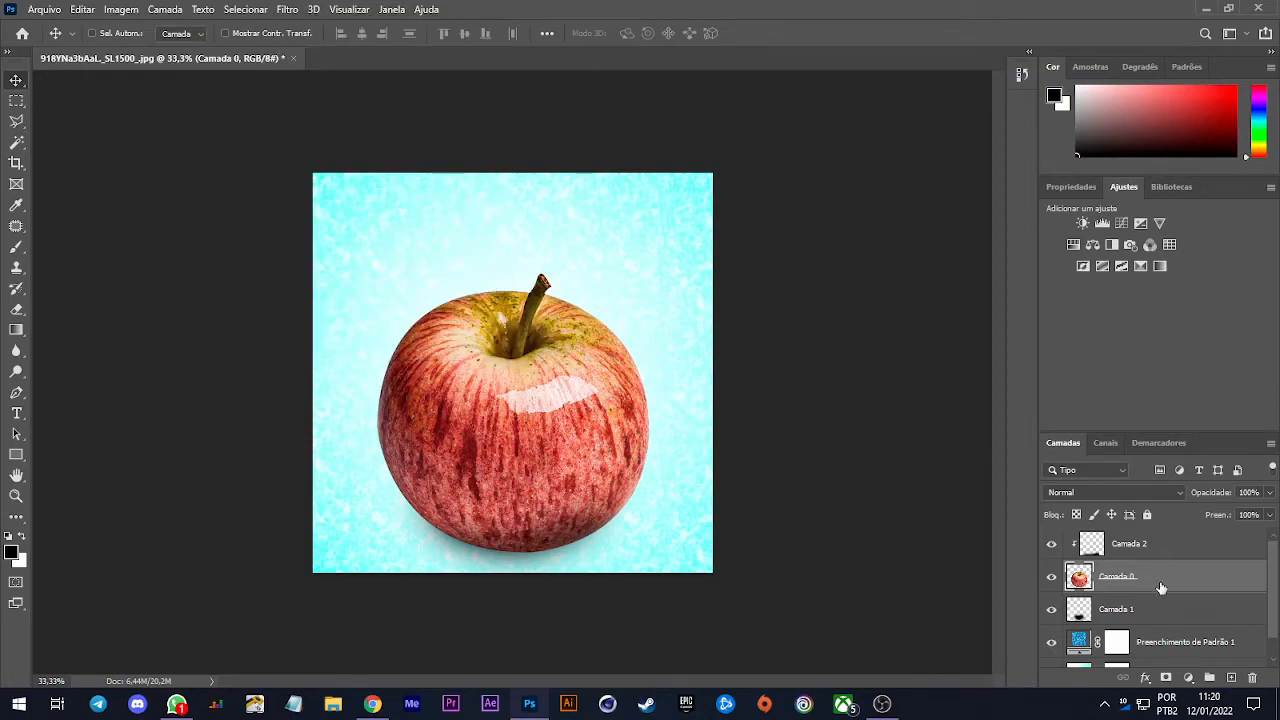
key("ctrl+t")
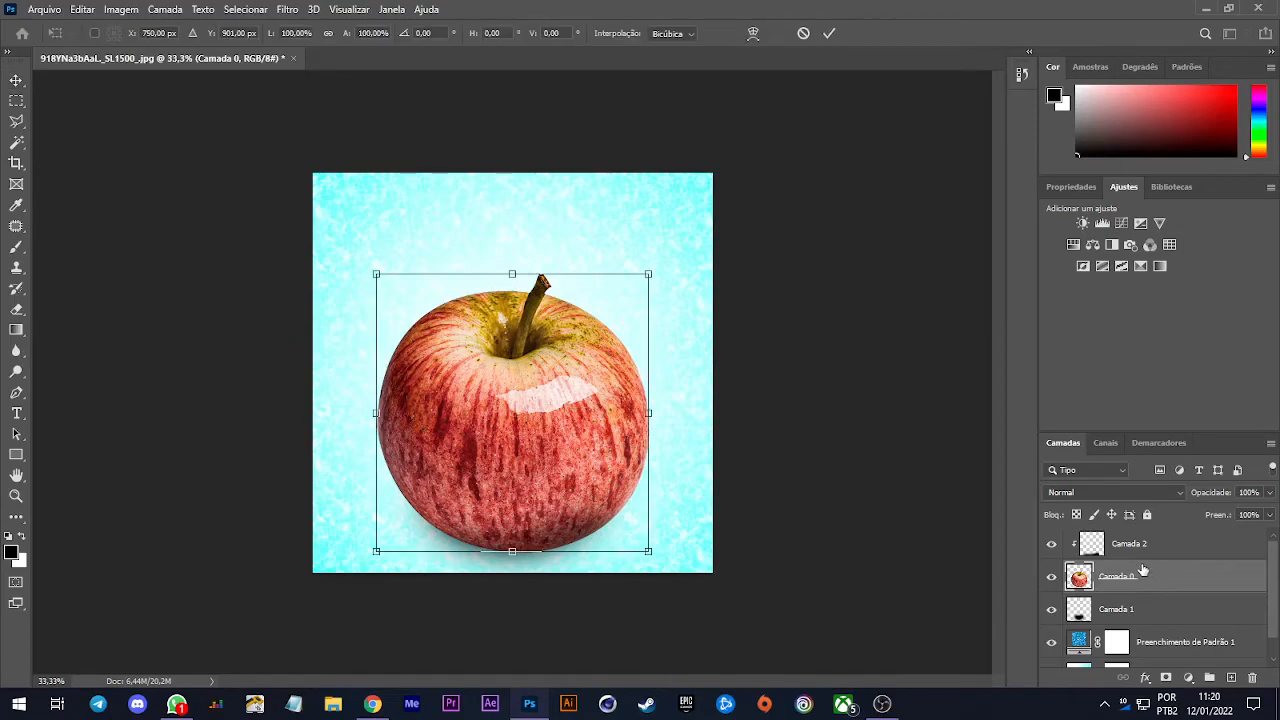
key("Escape")
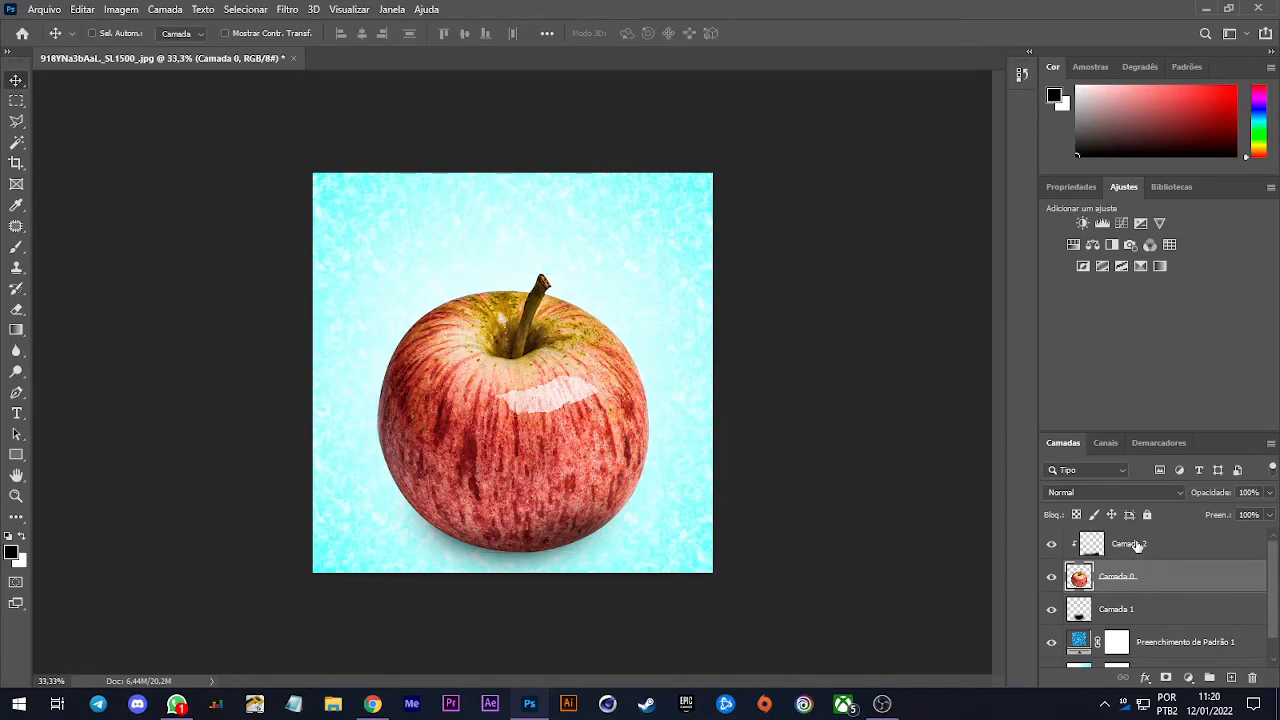
left_click(228, 34)
left_click(228, 34)
left_click(228, 34)
left_click(228, 34)
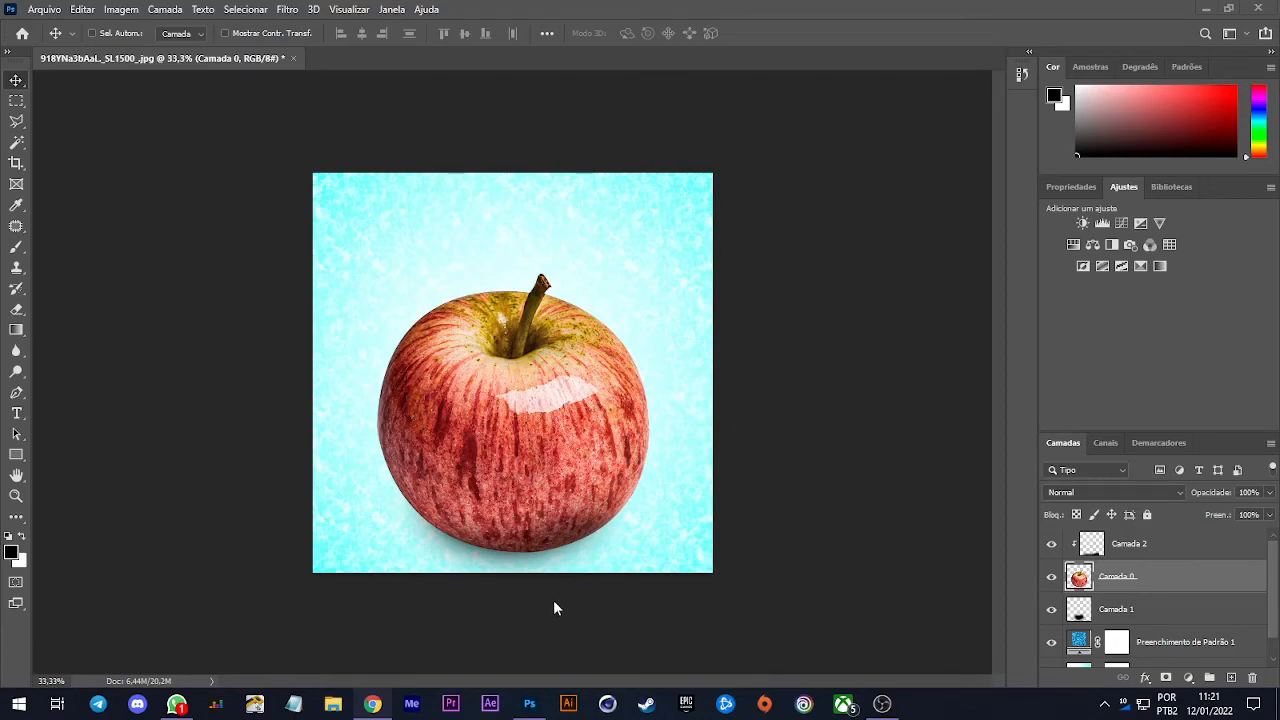
Enlarge the layer list so that the complete layer stack fits without scrolling
scroll(1120, 591, "down", 1)
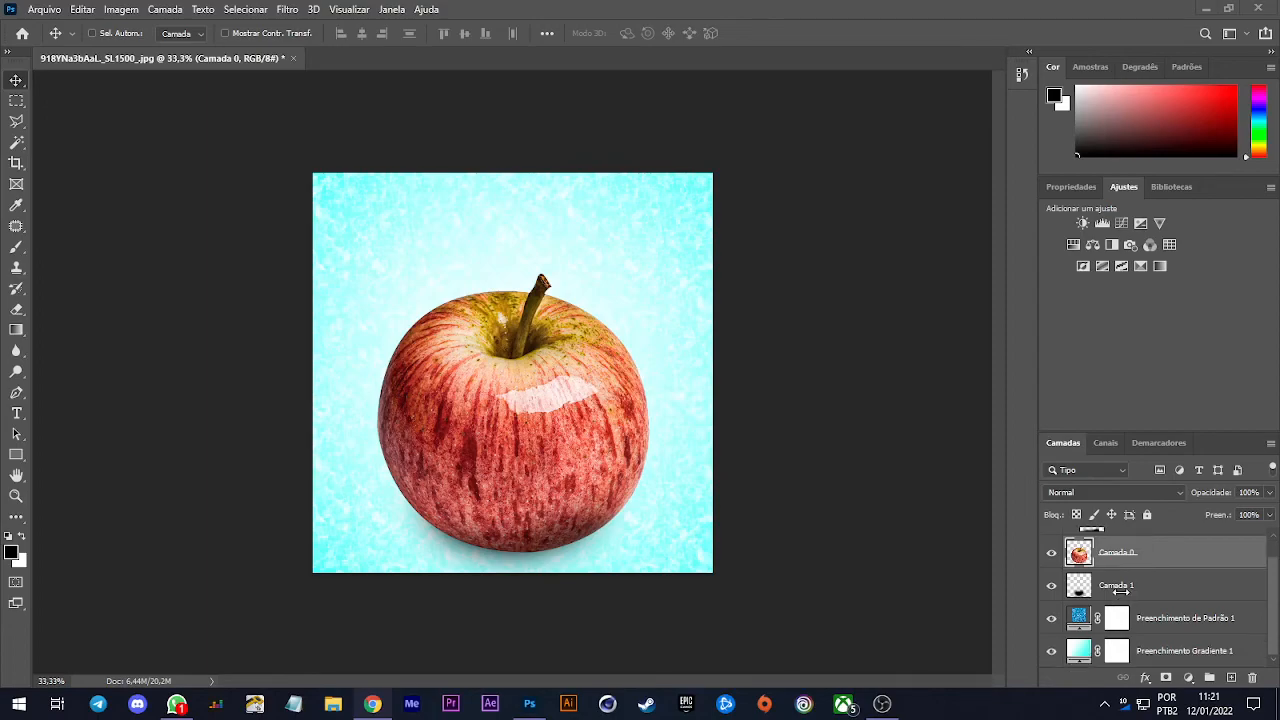
scroll(1120, 591, "up", 1)
left_click_drag(1121, 432, 1121, 276)
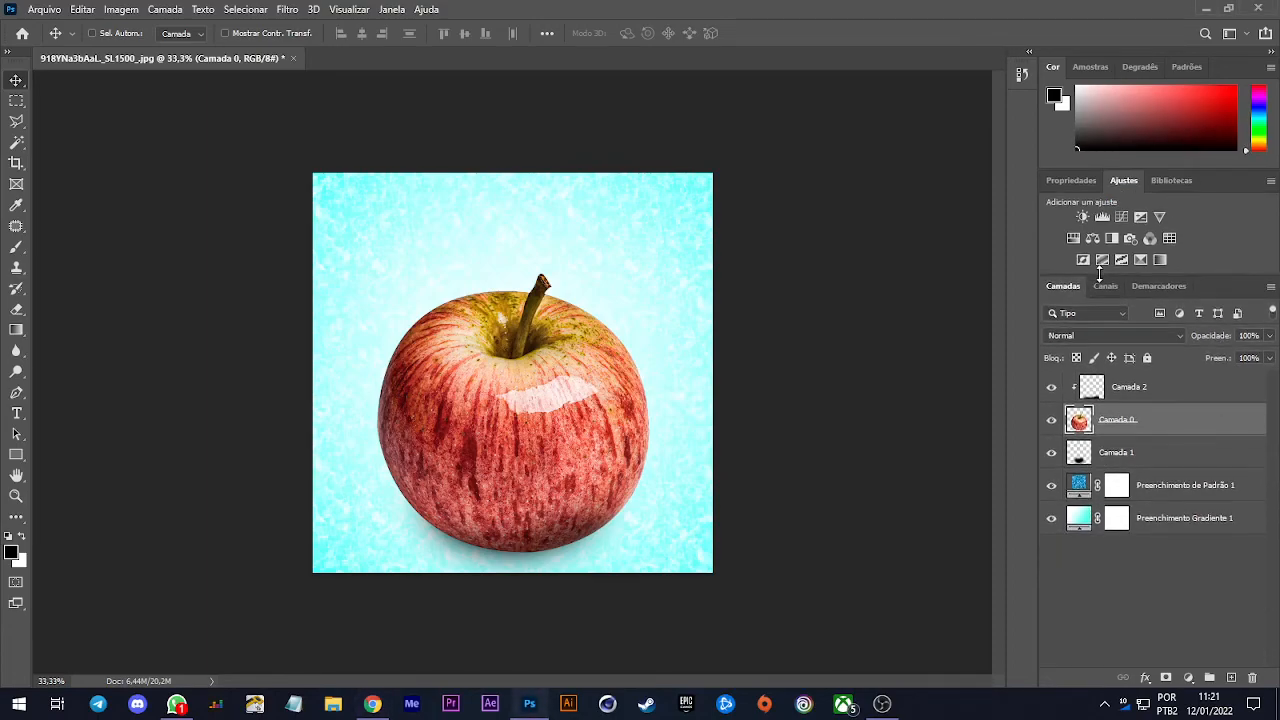